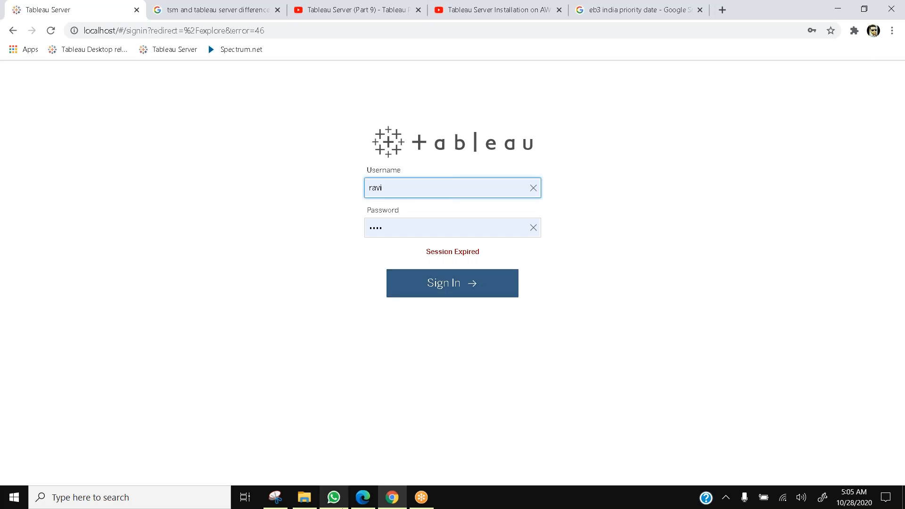
Step: Switch to the Tableau Services Manager window and review the status of the server processes
mouse_move(362, 497)
click(355, 469)
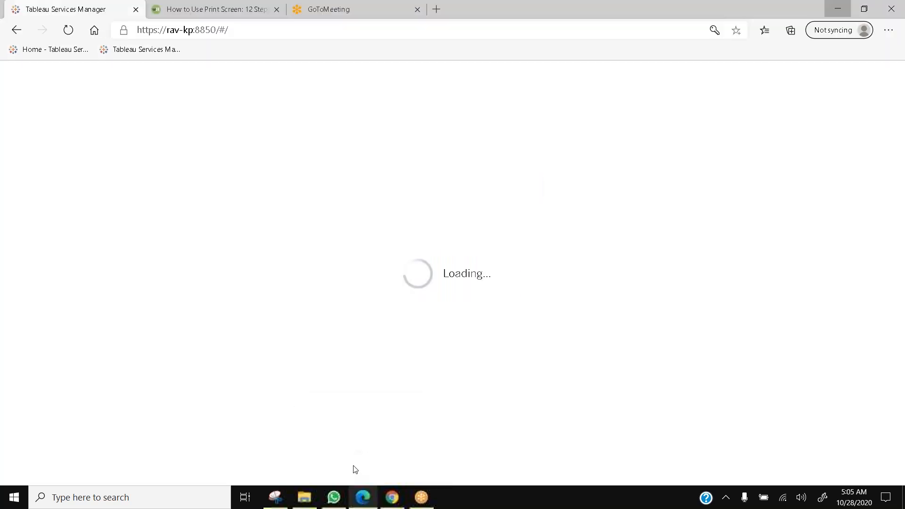
scroll(360, 404, down, 1)
scroll(362, 405, down, 5)
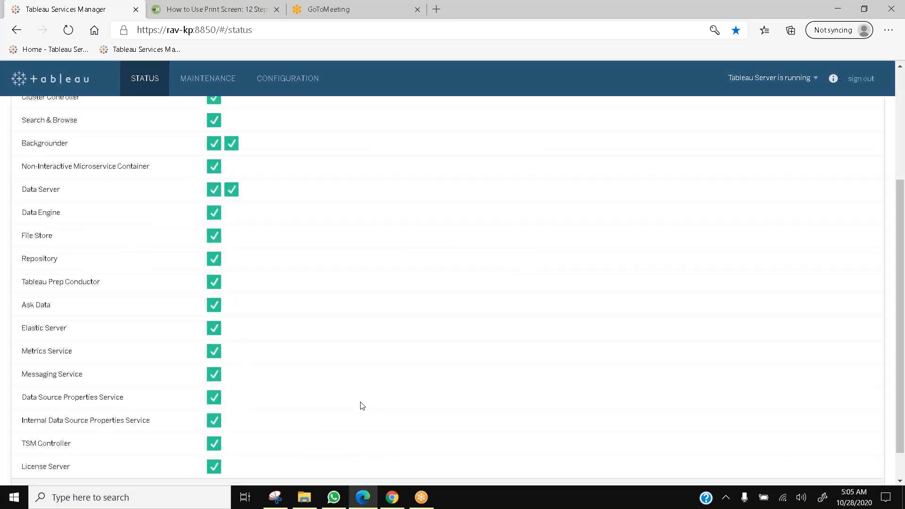
scroll(362, 404, up, 10)
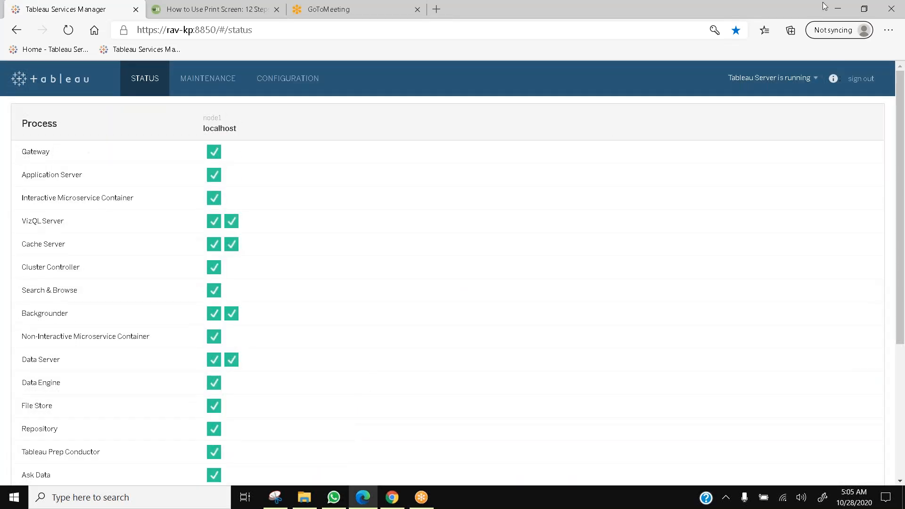
Step: Minimize the Services Manager, continue the Tableau Desktop trial, and sign in to Tableau Server
click(838, 8)
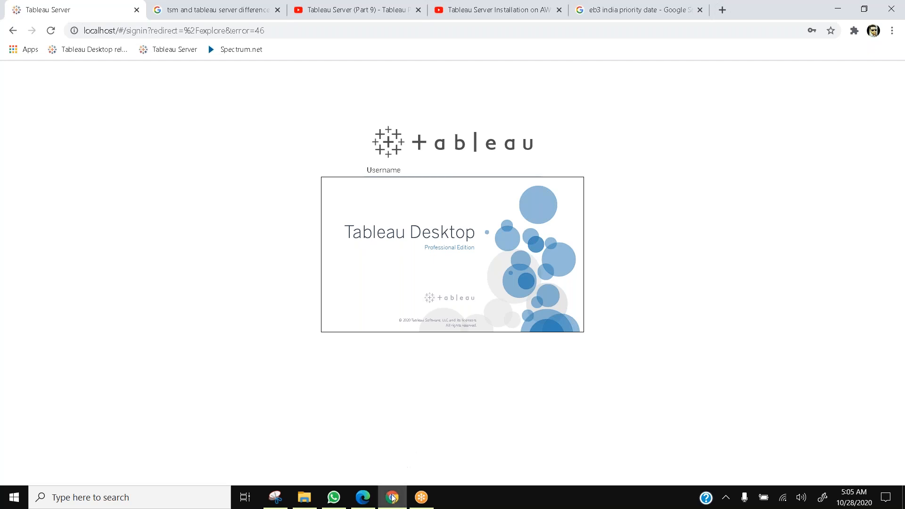
mouse_move(393, 499)
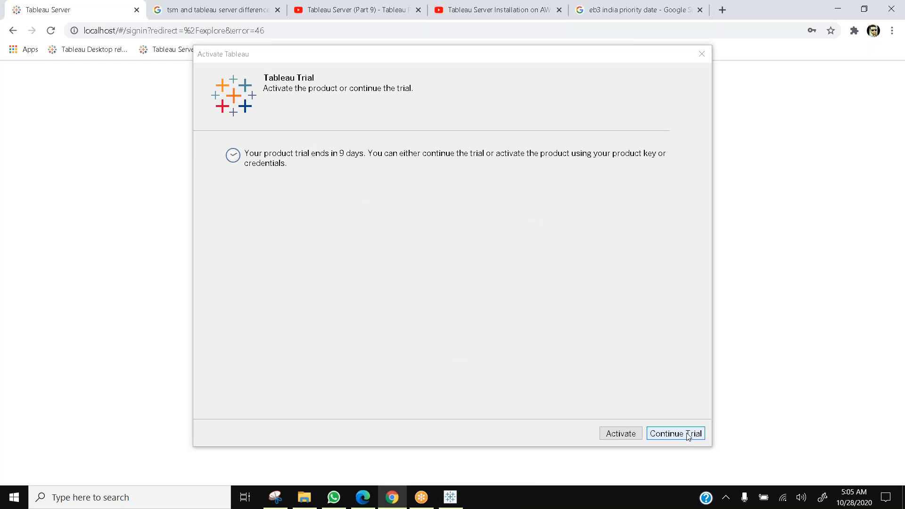
click(689, 434)
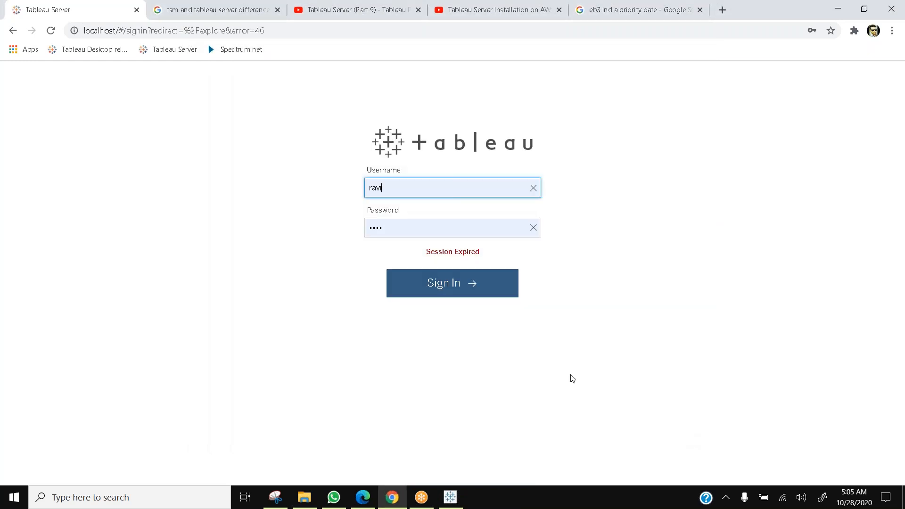
click(469, 291)
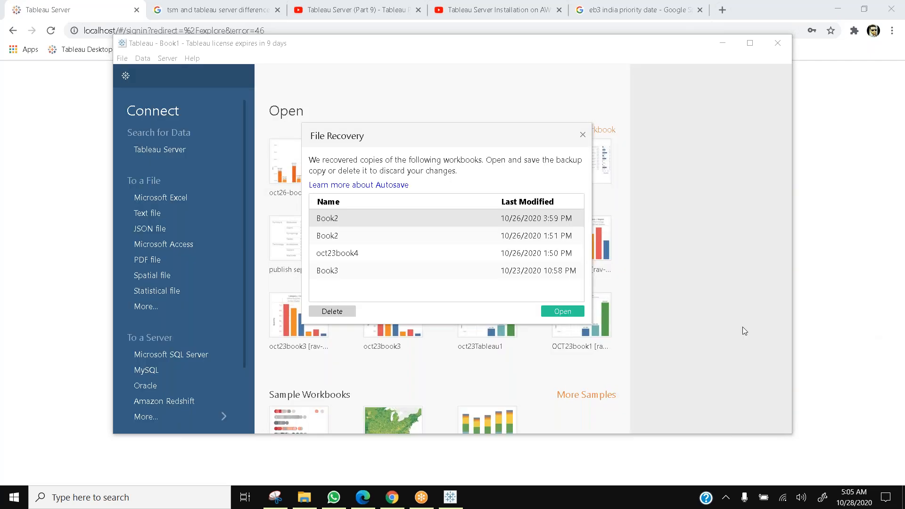
Step: Open the recovered workbook copies in Tableau Desktop and return to the Tableau Server browser tab
click(562, 311)
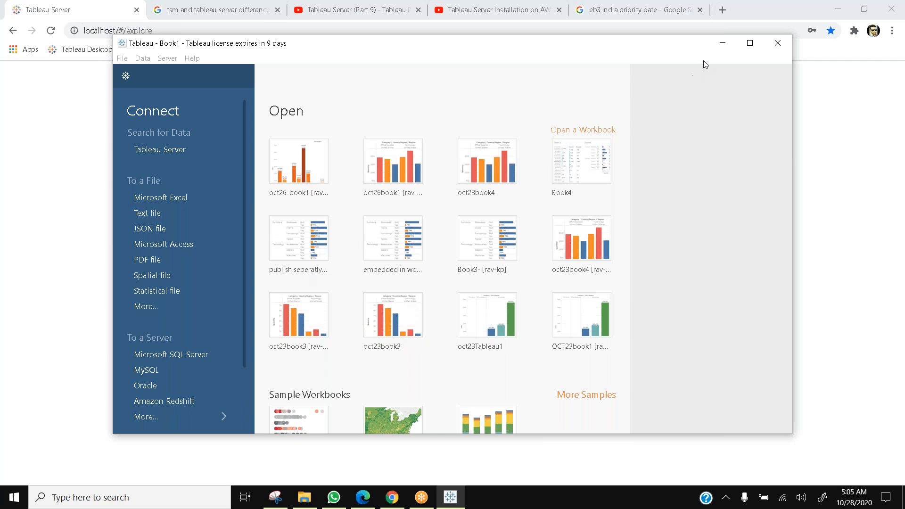
click(65, 8)
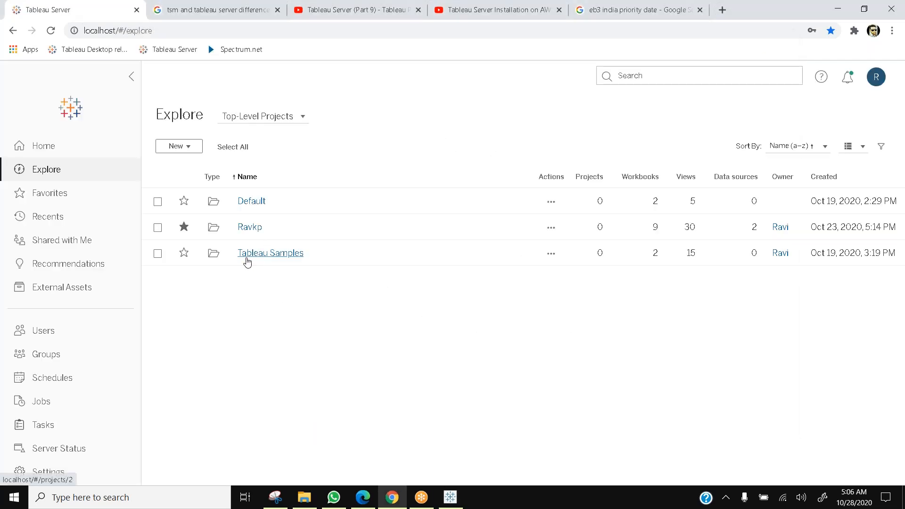
Step: Open Sheet 3 of the oct23book4 workbook in the Ravkp project
click(251, 228)
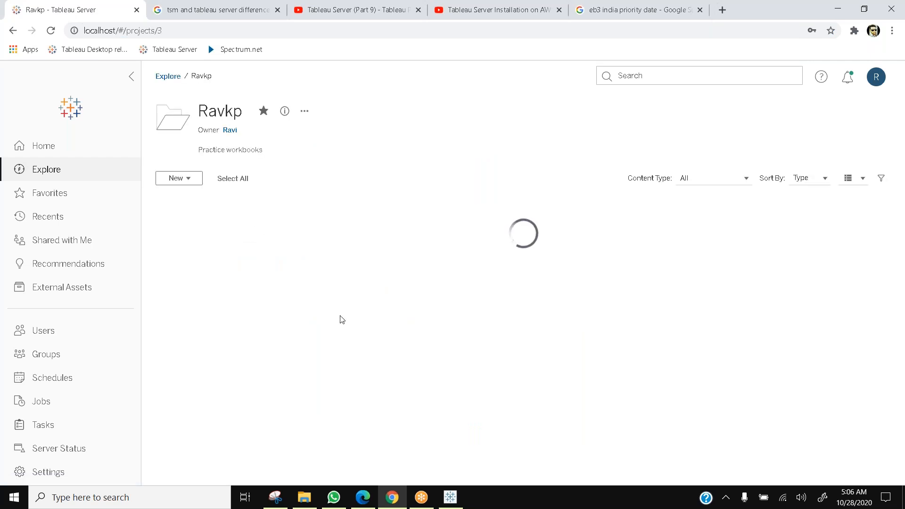
scroll(342, 319, down, 1)
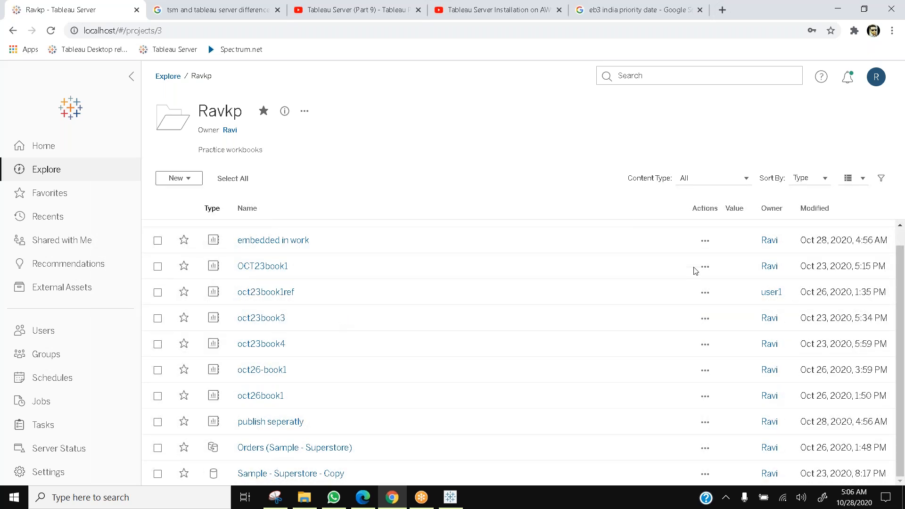
click(809, 96)
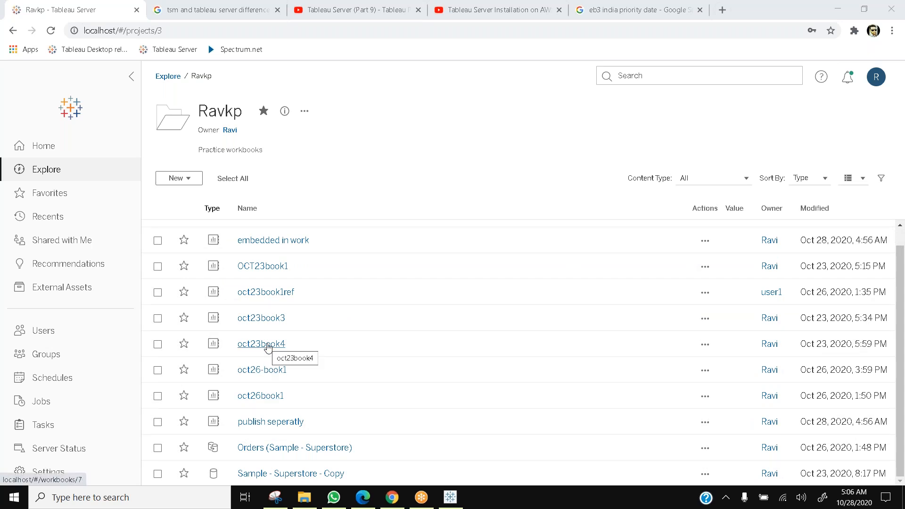
click(269, 344)
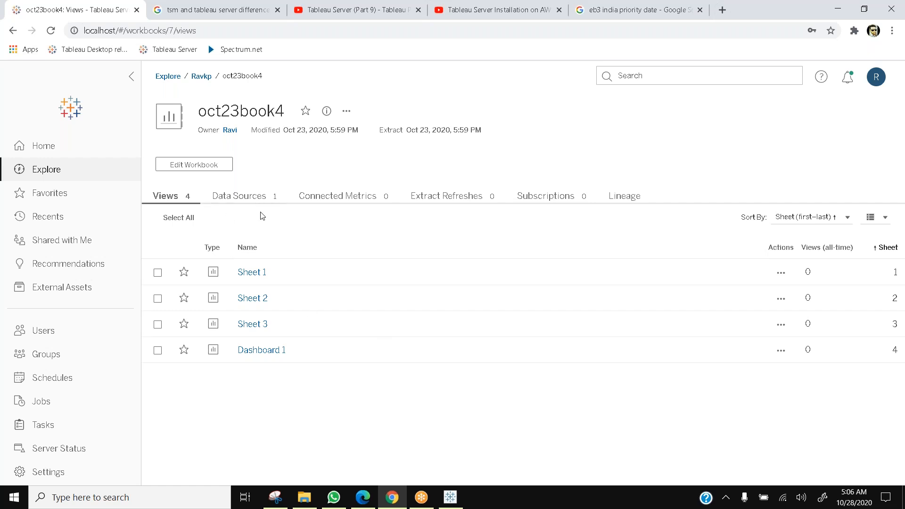
click(259, 324)
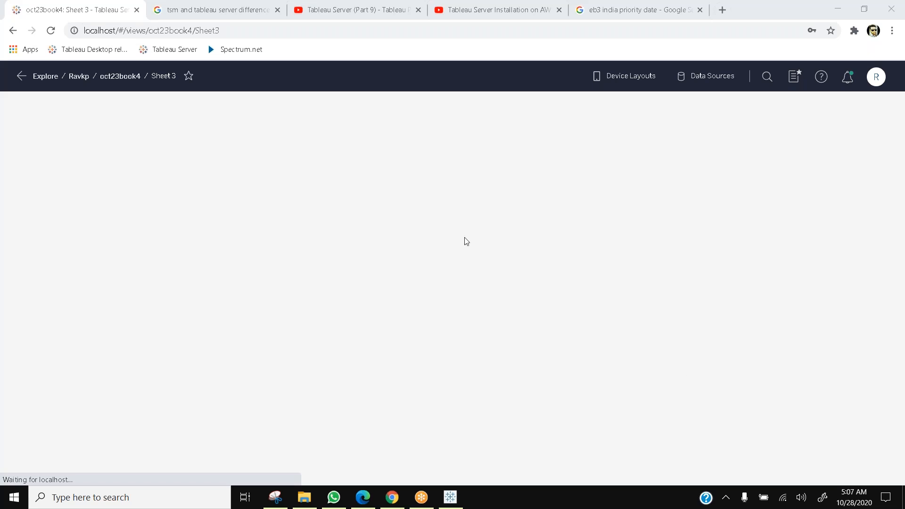
Step: Switch briefly to the recovered Book2 in Tableau Desktop, then reload the Sheet 3 page in the browser
click(455, 505)
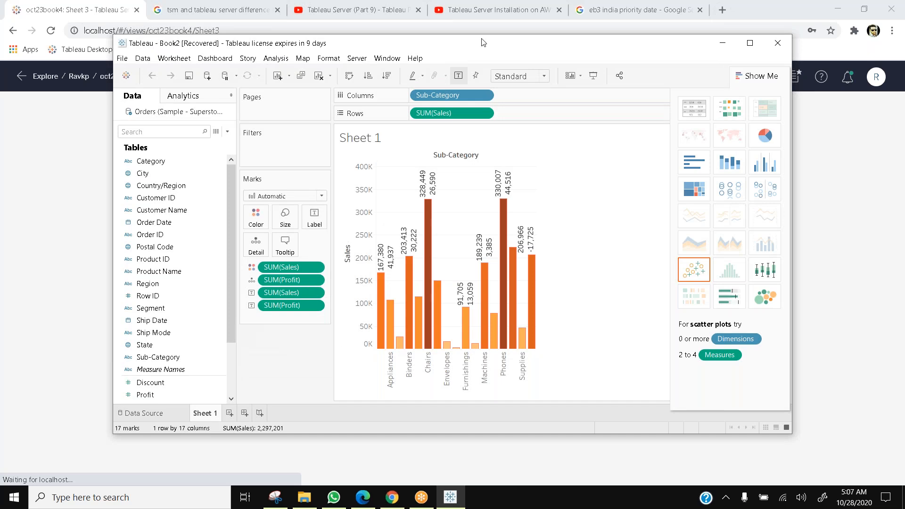
click(66, 150)
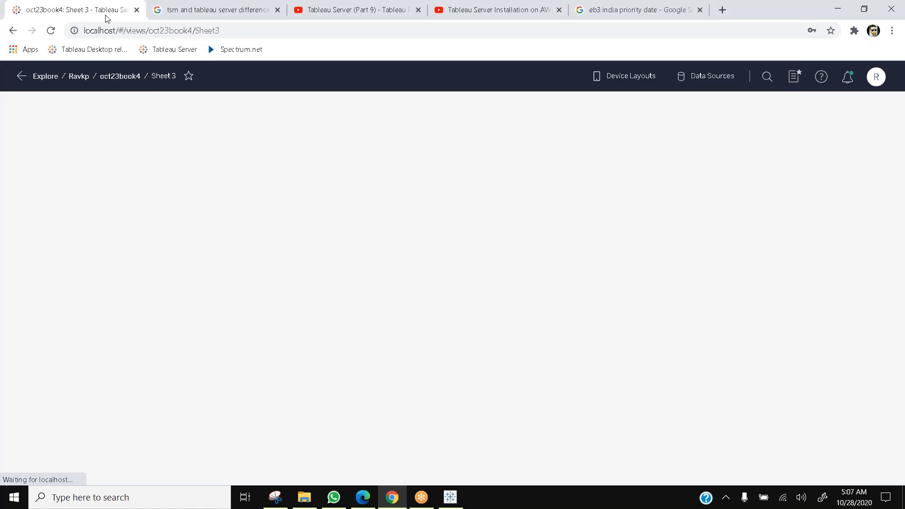
click(256, 31)
key(Return)
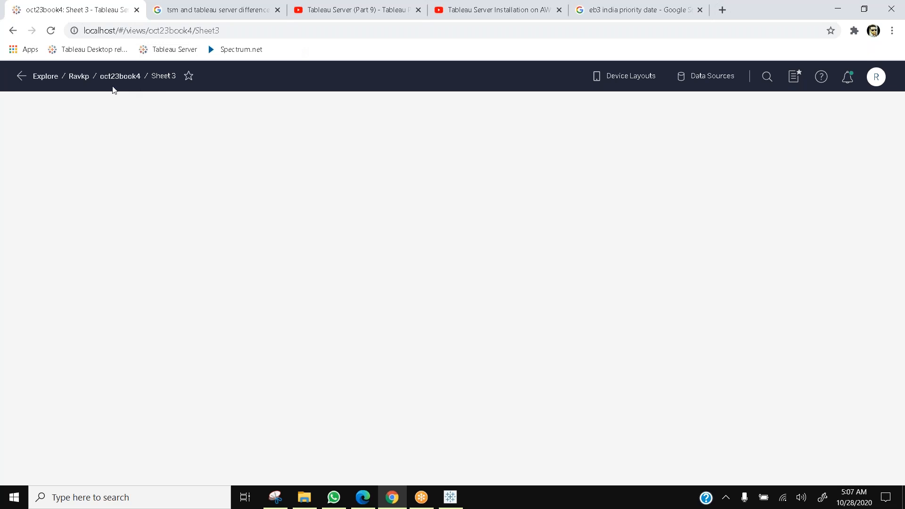
Step: Navigate back through Explore and the Ravkp project and reopen Sheet 3 of oct23book4
click(79, 76)
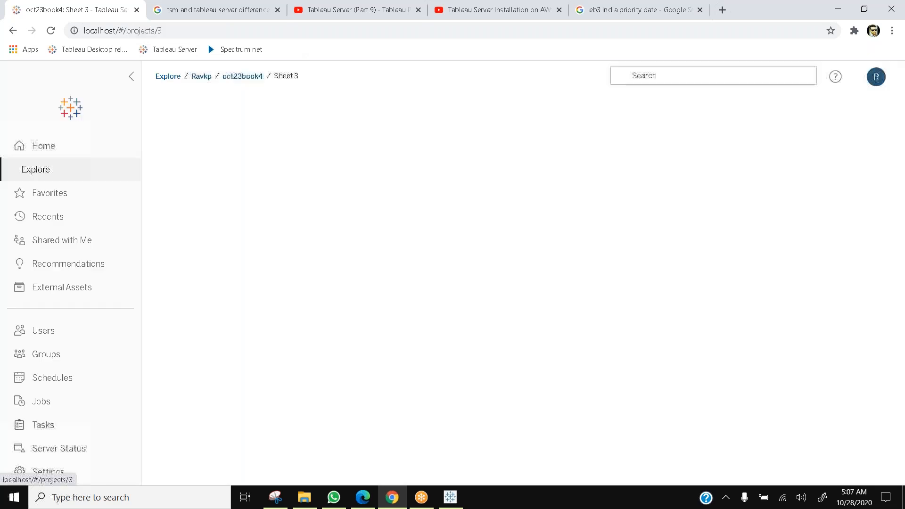
scroll(409, 268, down, 1)
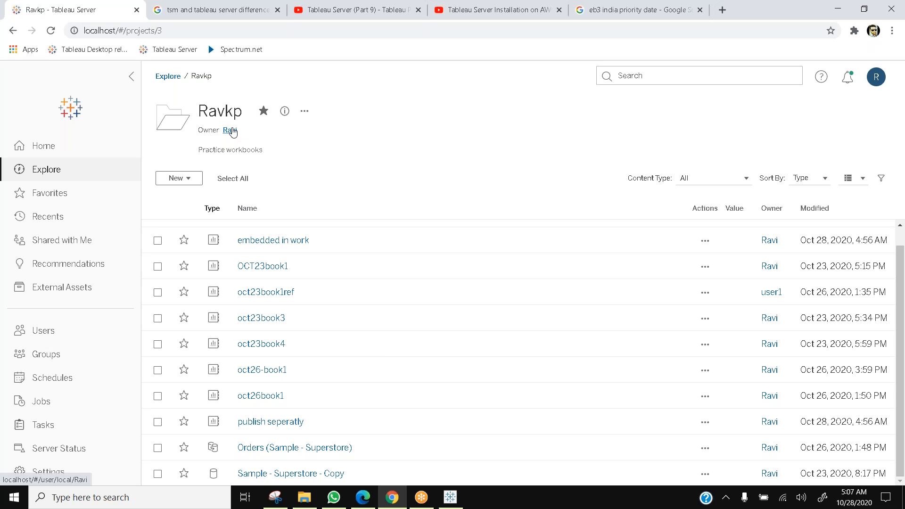
click(70, 173)
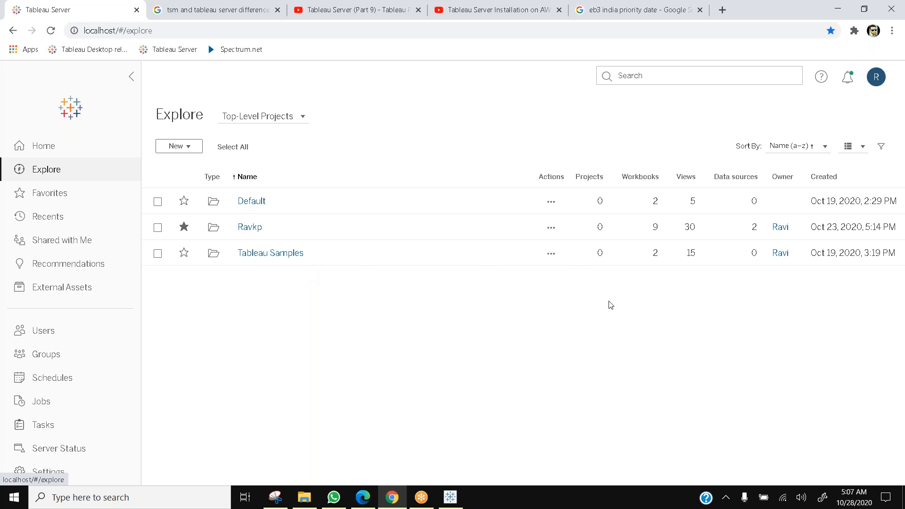
click(249, 229)
scroll(373, 384, down, 1)
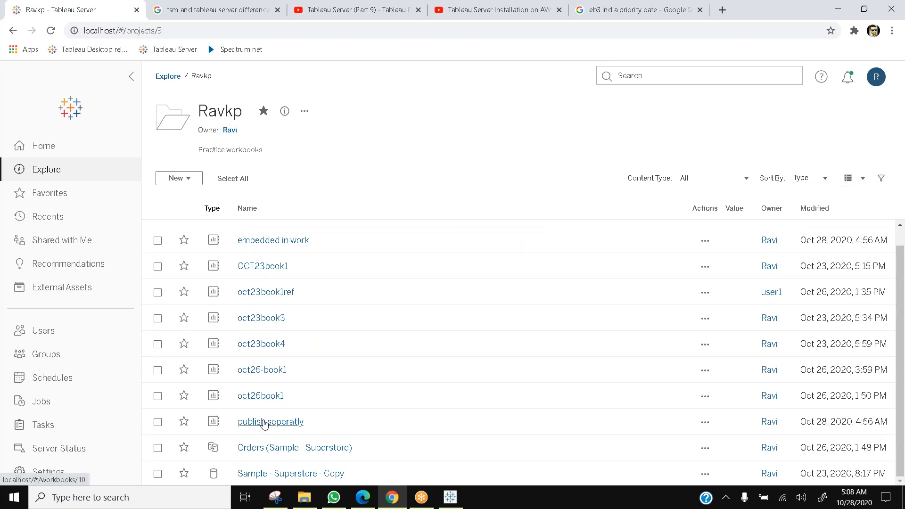
click(269, 343)
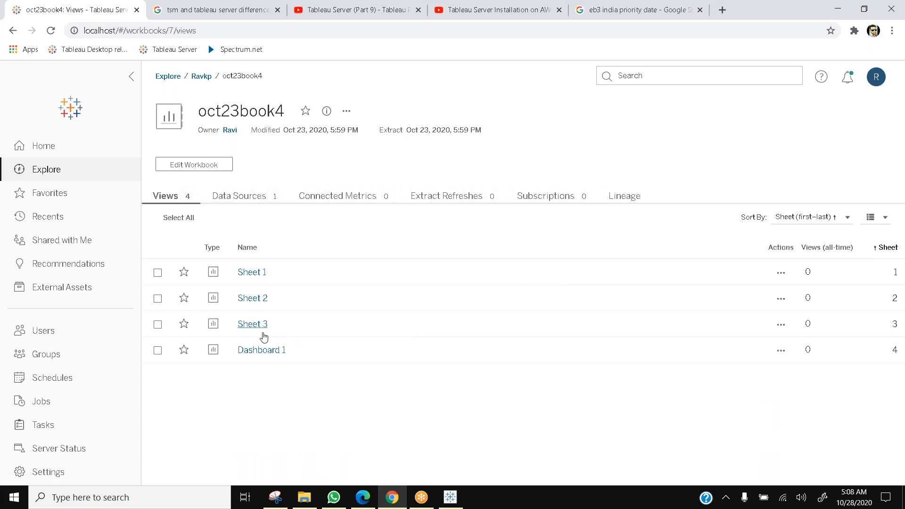
click(252, 323)
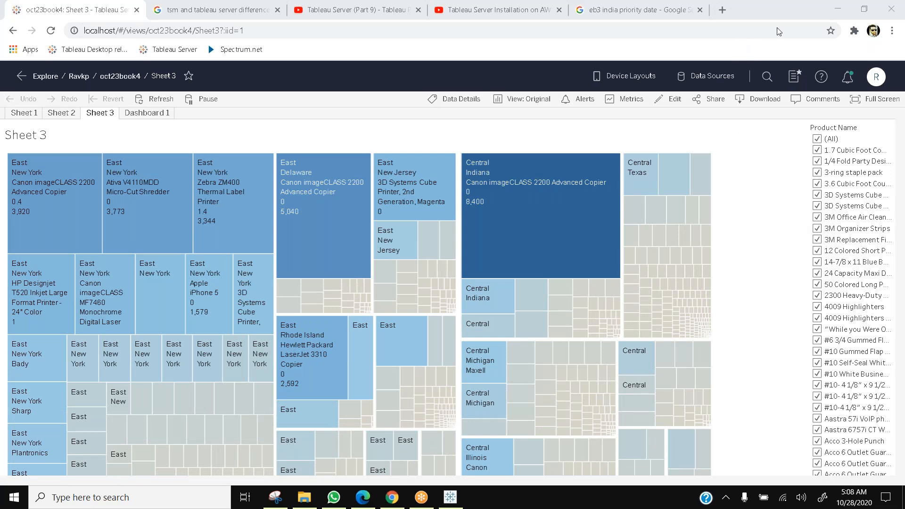
Step: Return to the Ravkp project via Explore and open the publish seperatly workbook
click(78, 76)
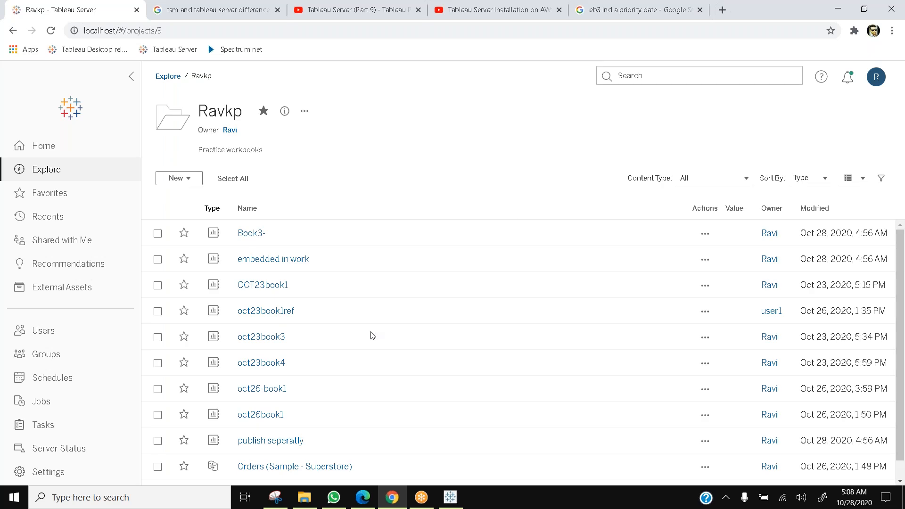
scroll(373, 335, down, 1)
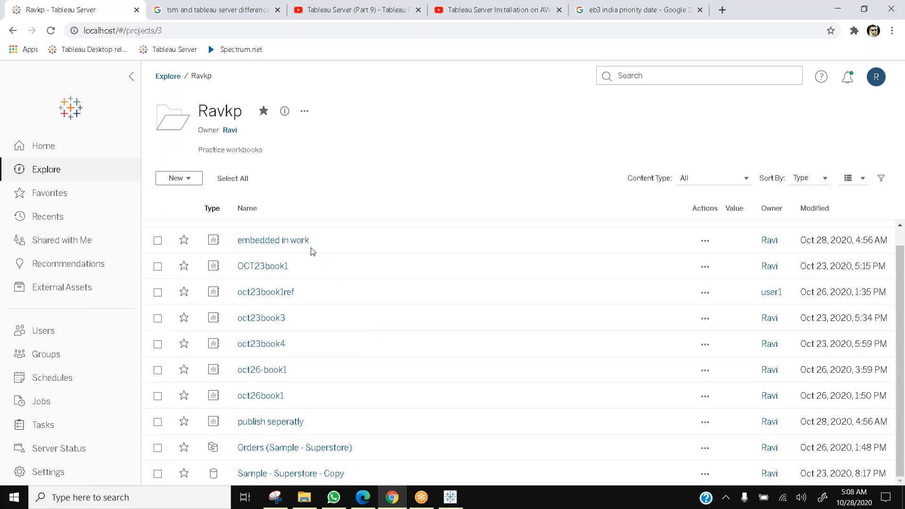
click(64, 173)
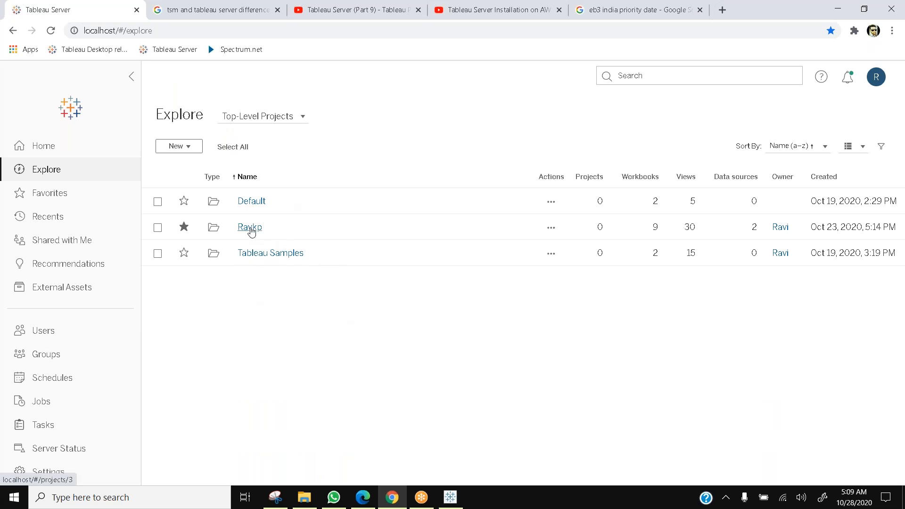
click(250, 228)
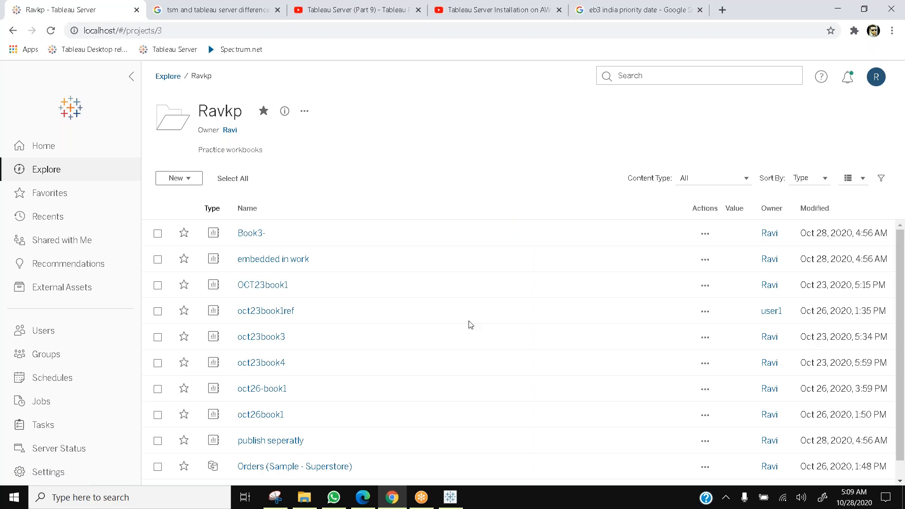
scroll(470, 324, down, 1)
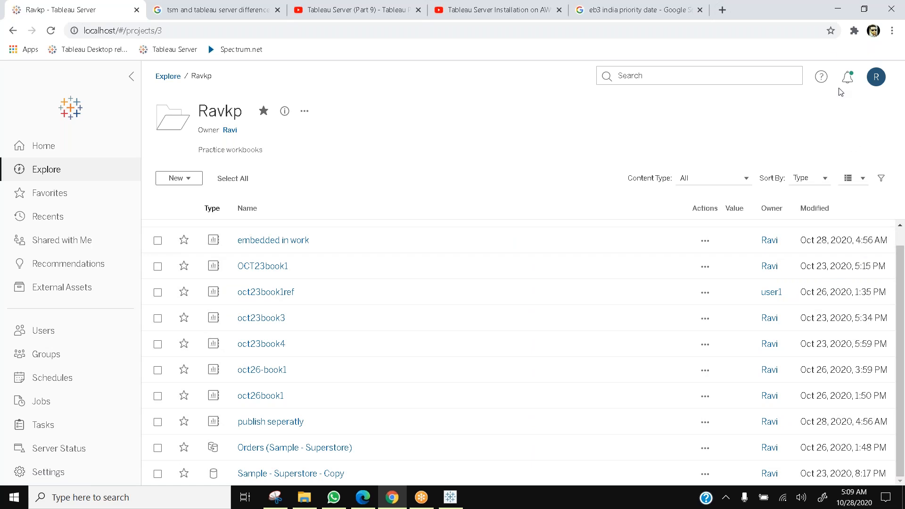
click(495, 4)
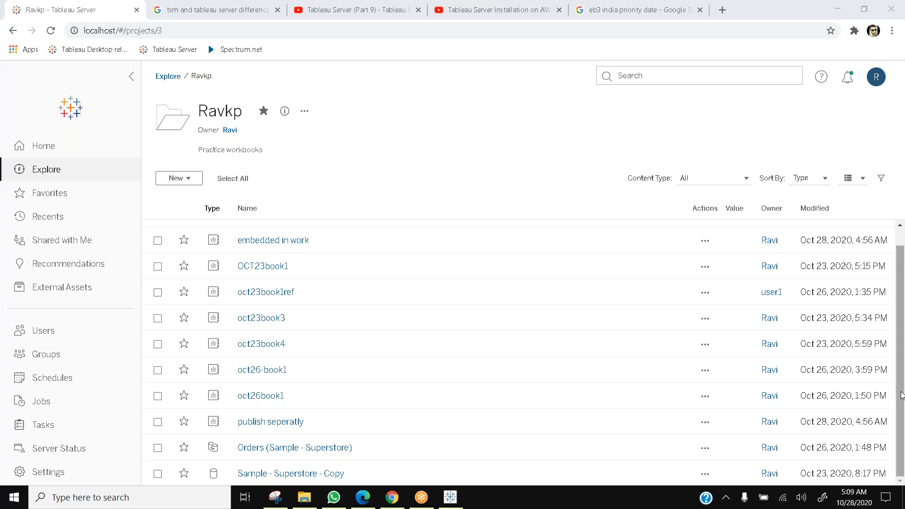
drag(901, 396, 901, 322)
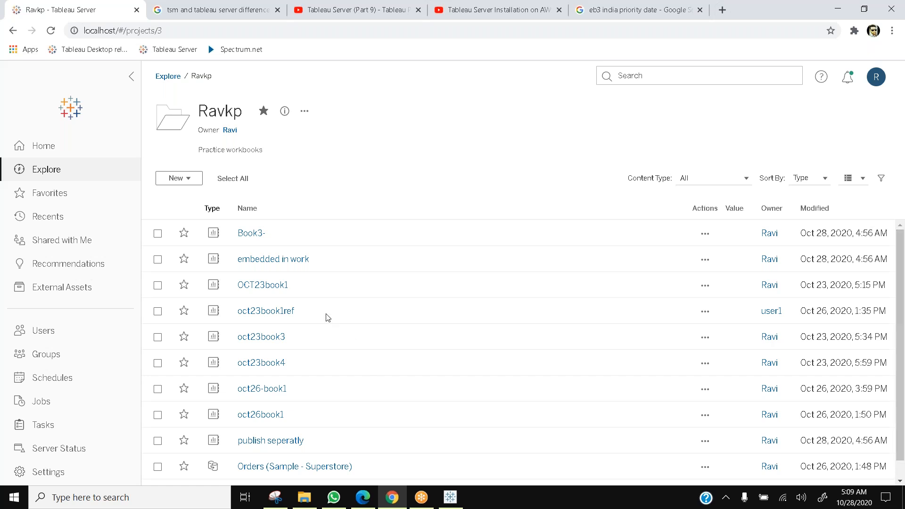
scroll(328, 318, down, 1)
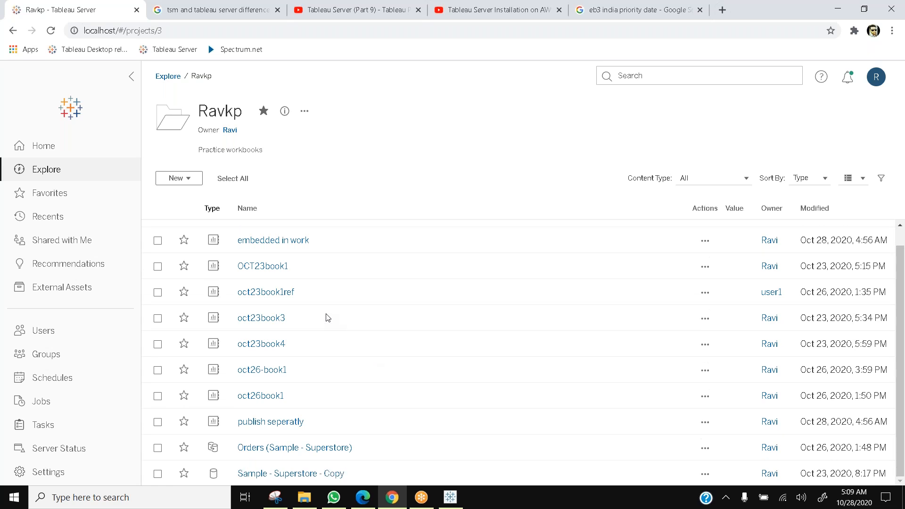
click(281, 422)
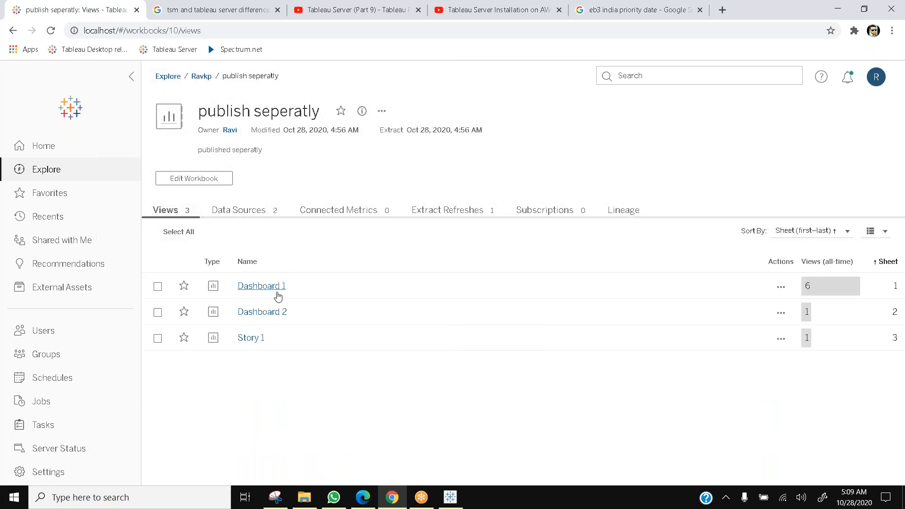
Step: Inspect the workbook's Data Sources and Views tabs, then return to the Ravkp project
click(253, 213)
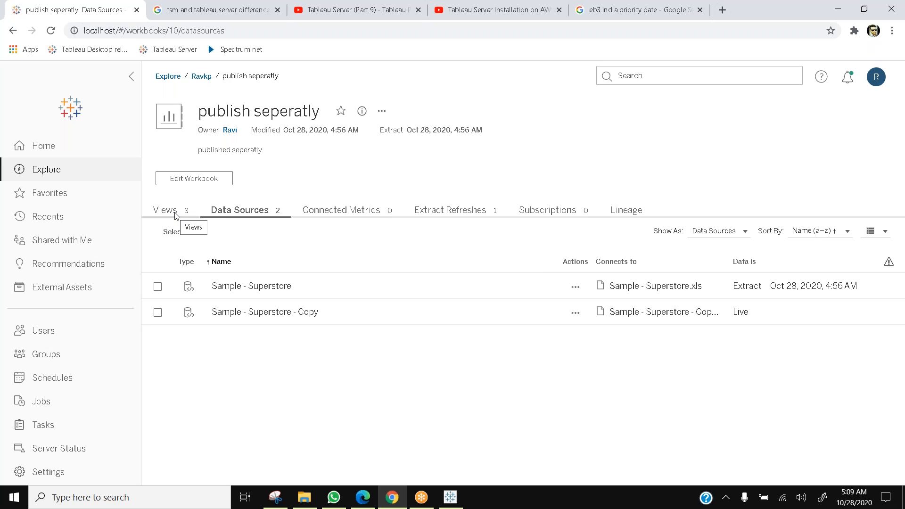
click(175, 213)
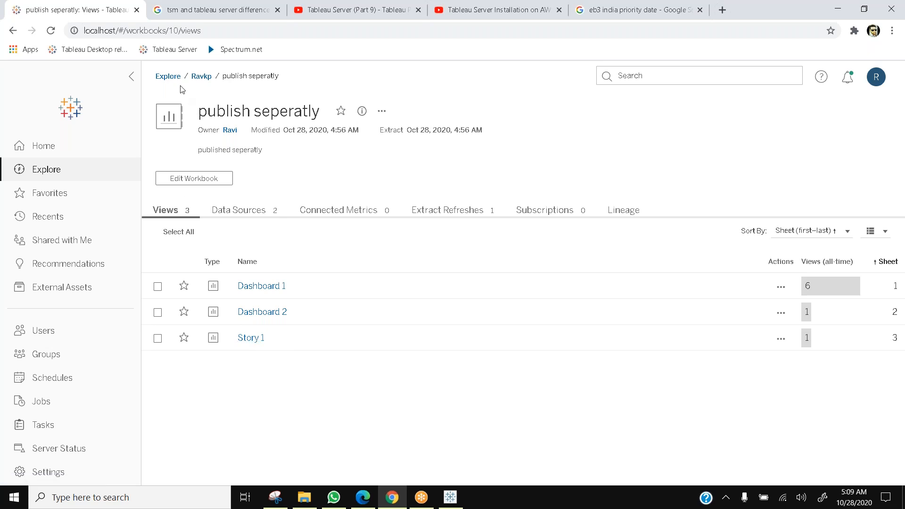
click(202, 77)
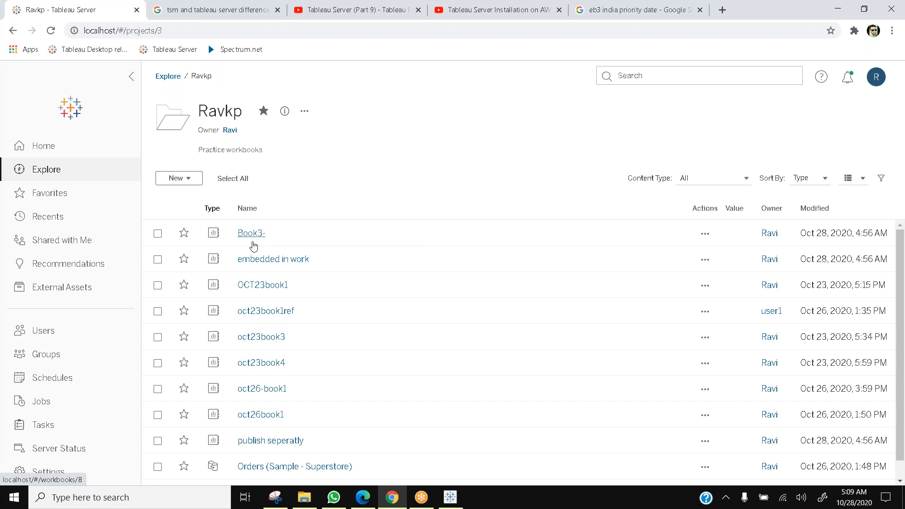
Step: Open the Book3- workbook's views, then return to the Ravkp project
click(251, 234)
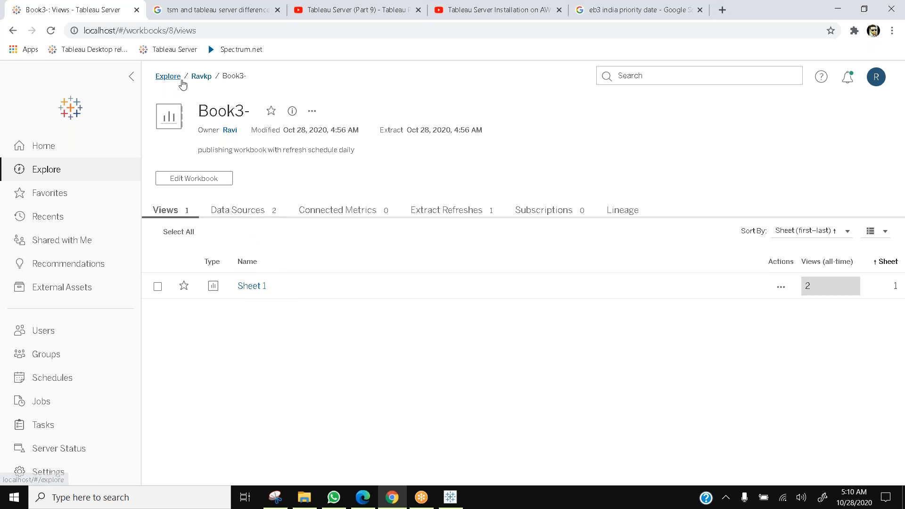
click(201, 77)
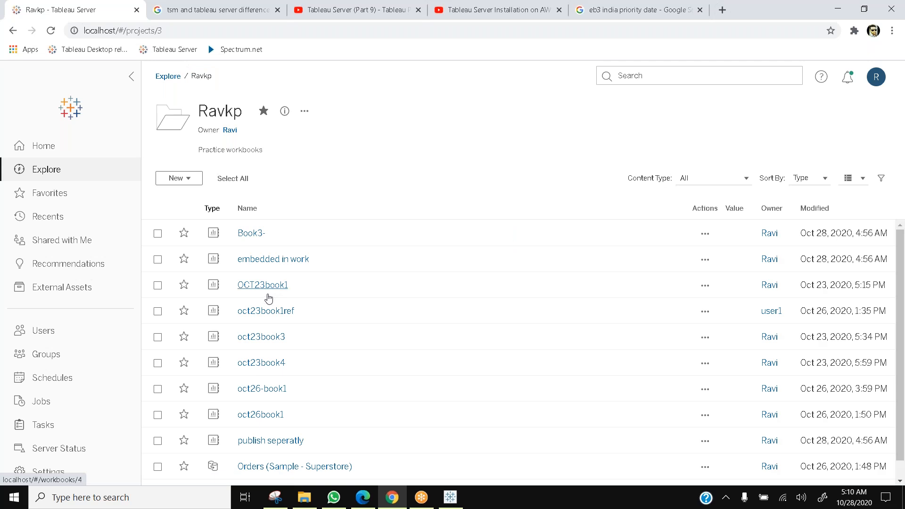
Step: Open Dashboard 1 of the OCT23book1 workbook, then return to the Ravkp project
click(267, 287)
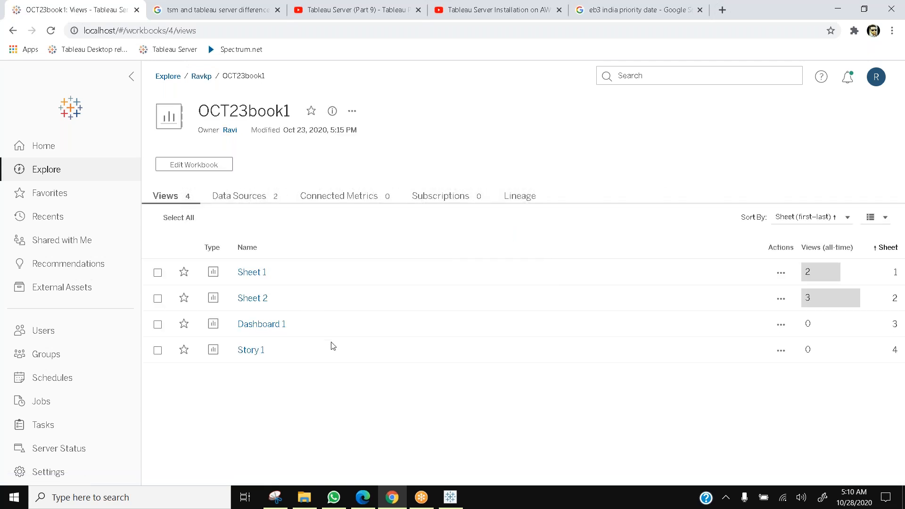
click(262, 325)
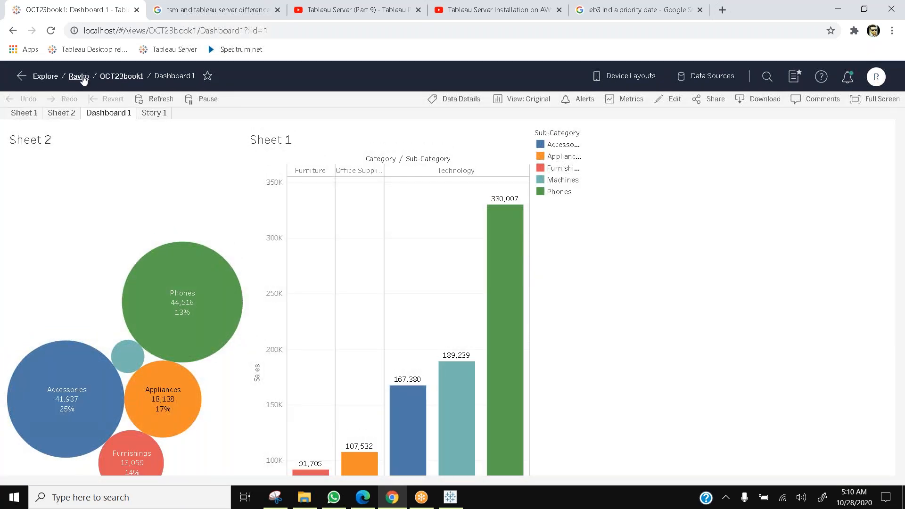
click(83, 79)
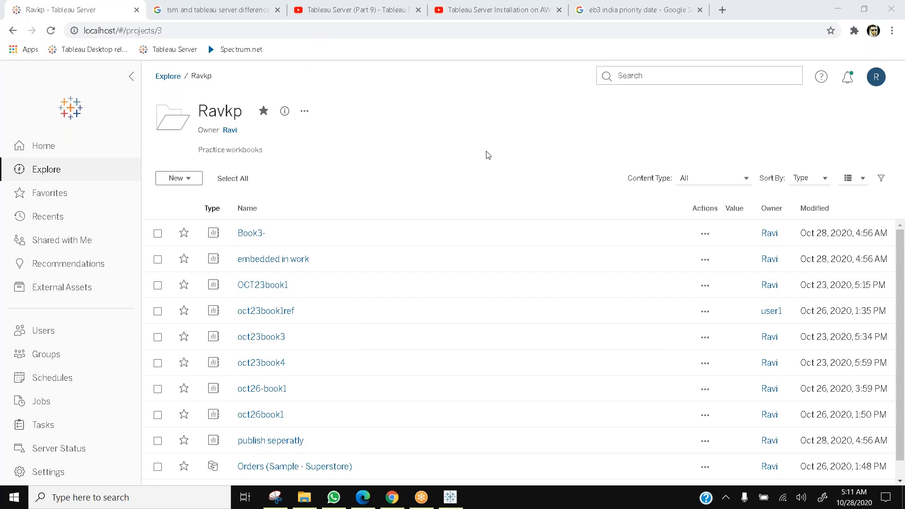
Step: Switch to the Test 1 workbook in Tableau Desktop, view its data source page, and close the window
click(54, 332)
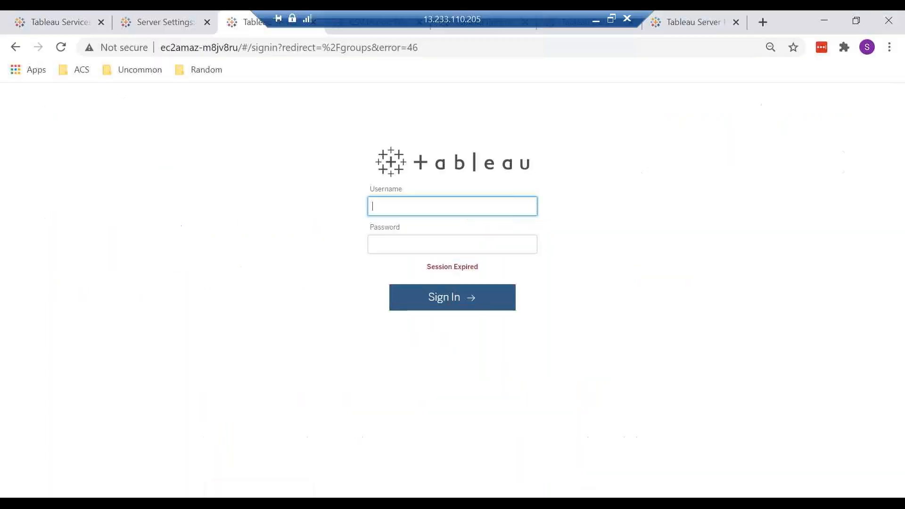
click(196, 503)
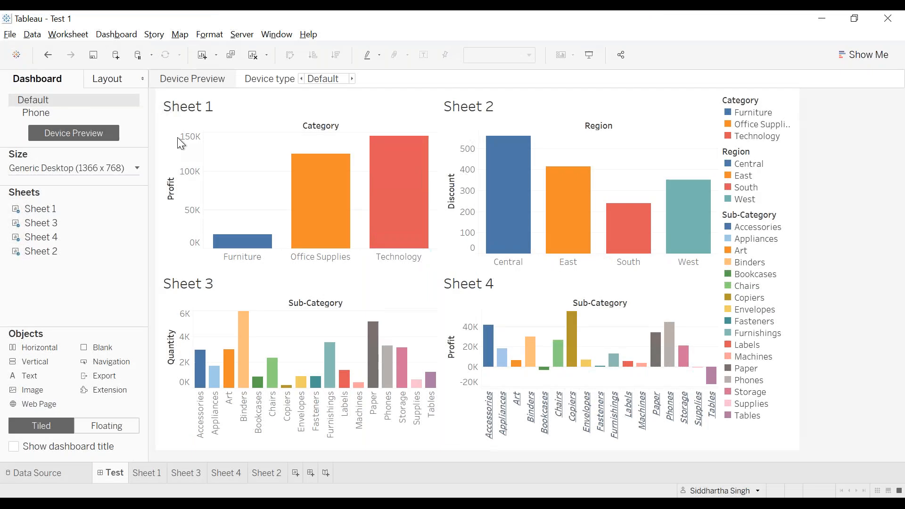
click(41, 476)
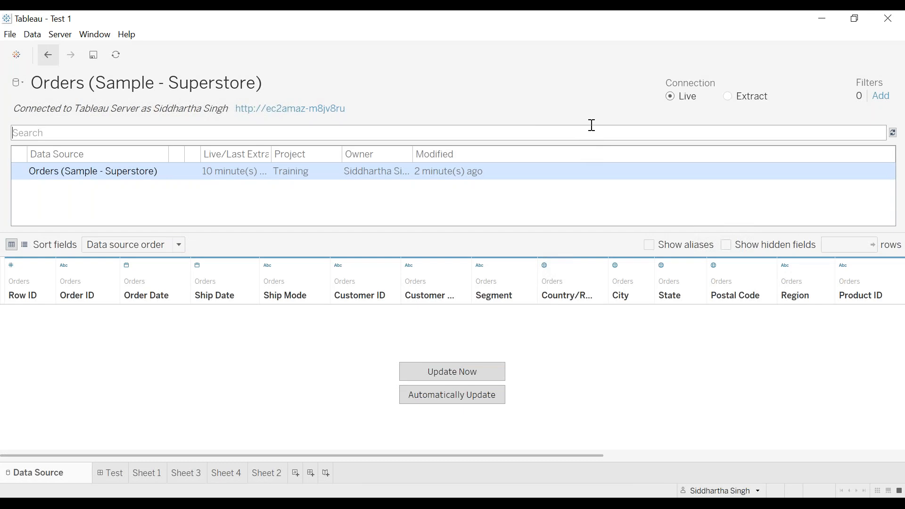
drag(201, 22, 209, 130)
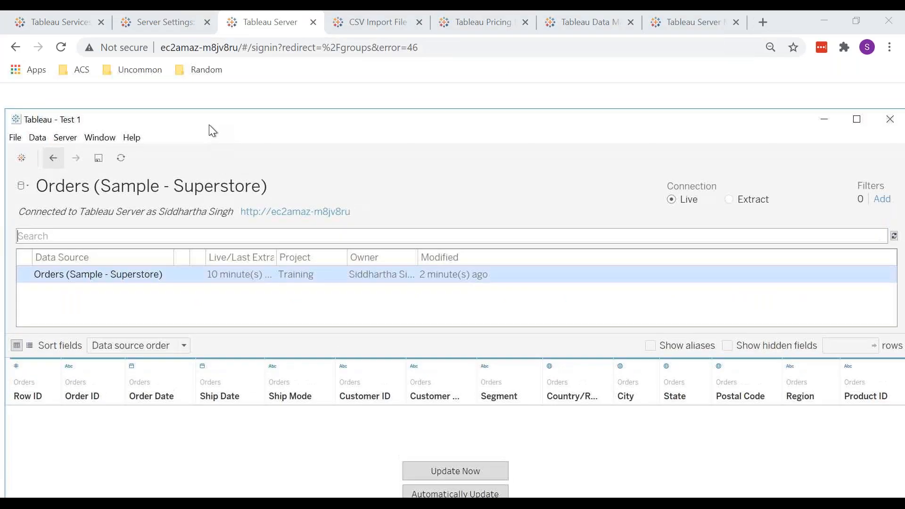
click(890, 118)
click(490, 384)
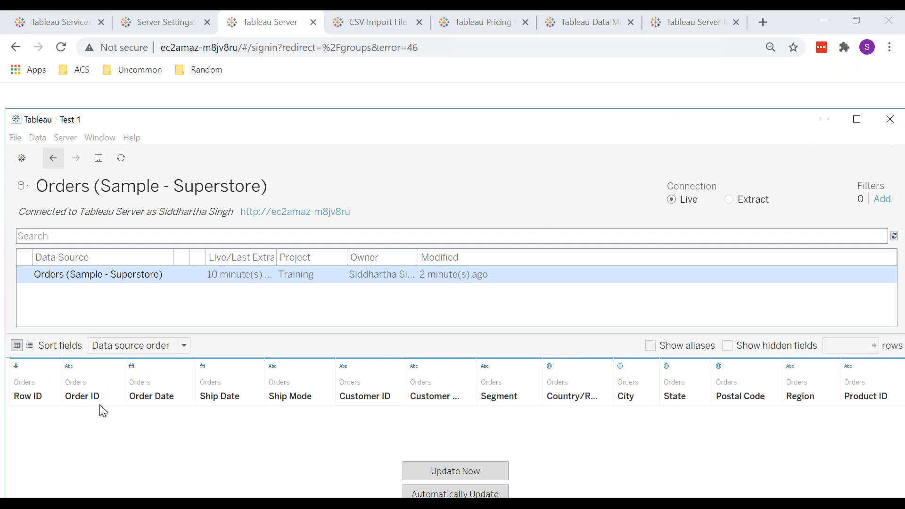
Step: Launch Tableau 2020 from the Start menu and maximize the new Book2 window
key(super)
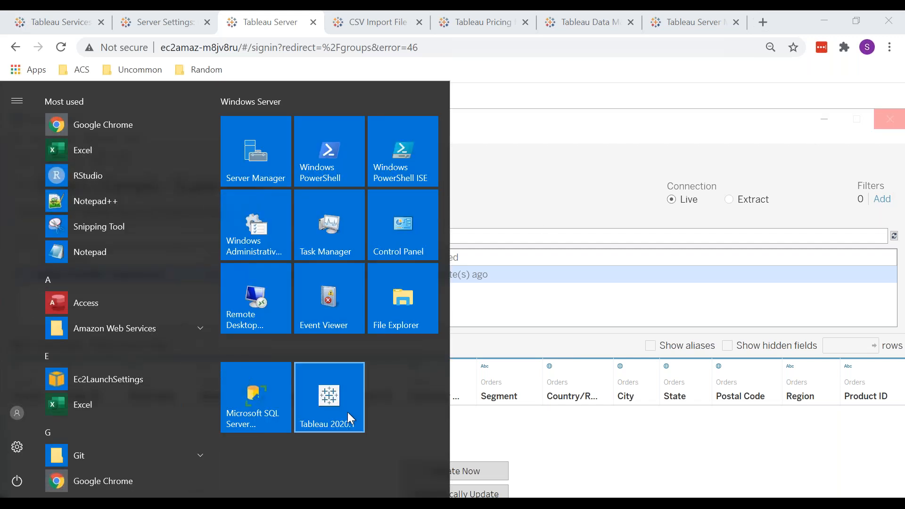
click(329, 394)
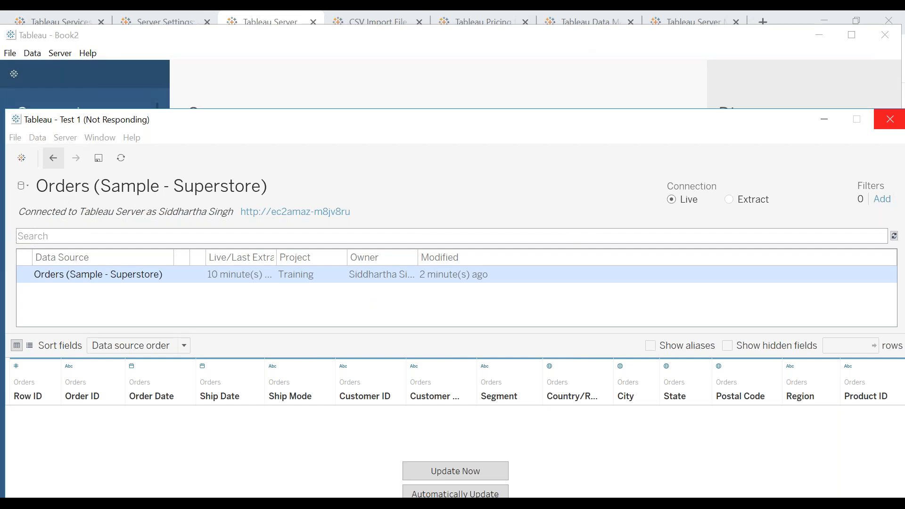
click(633, 108)
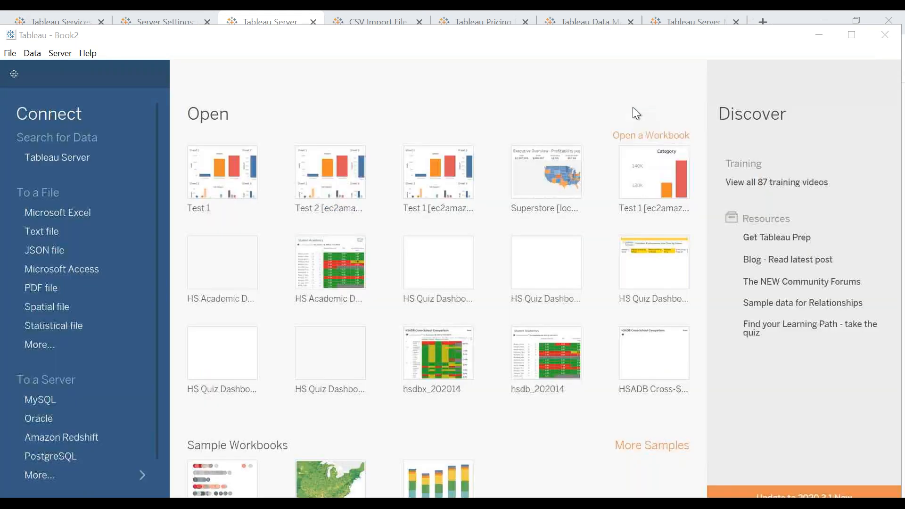
click(856, 36)
Step: Connect to the Sample - Superstore Excel file and add the Orders sheet to the data source
click(80, 196)
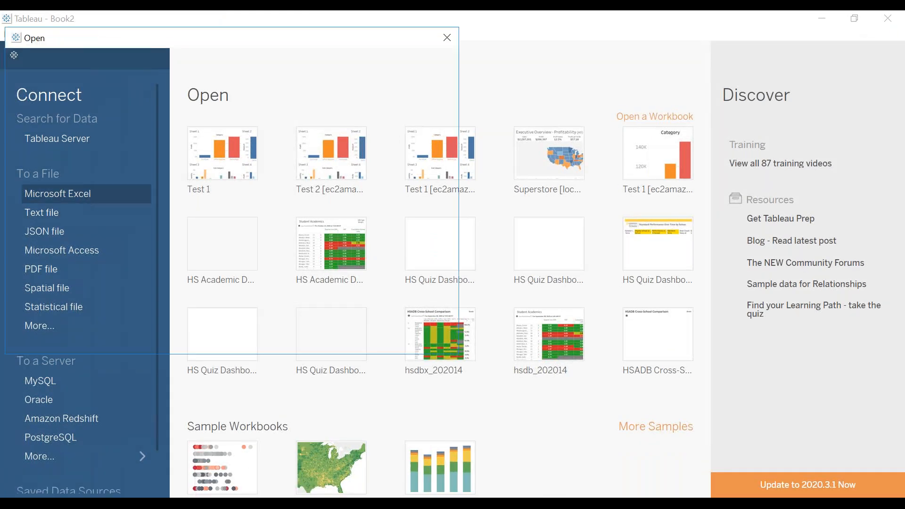
double_click(207, 127)
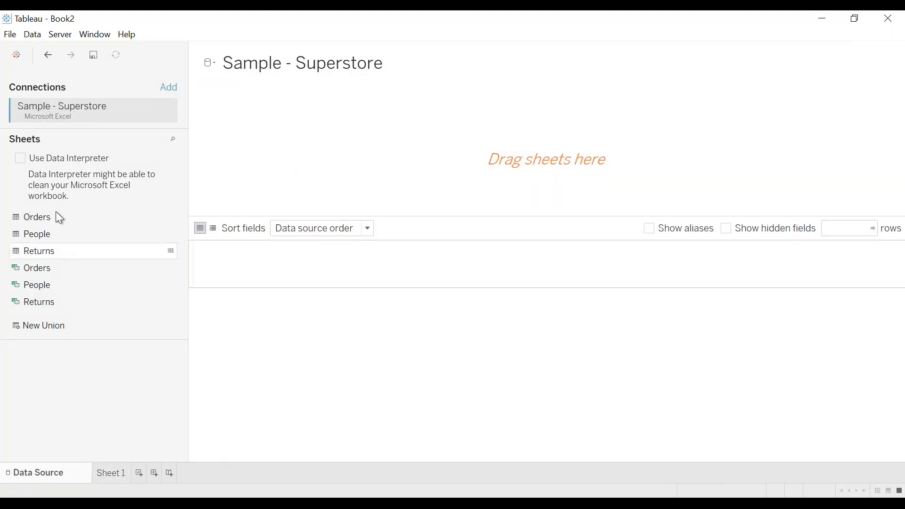
double_click(73, 217)
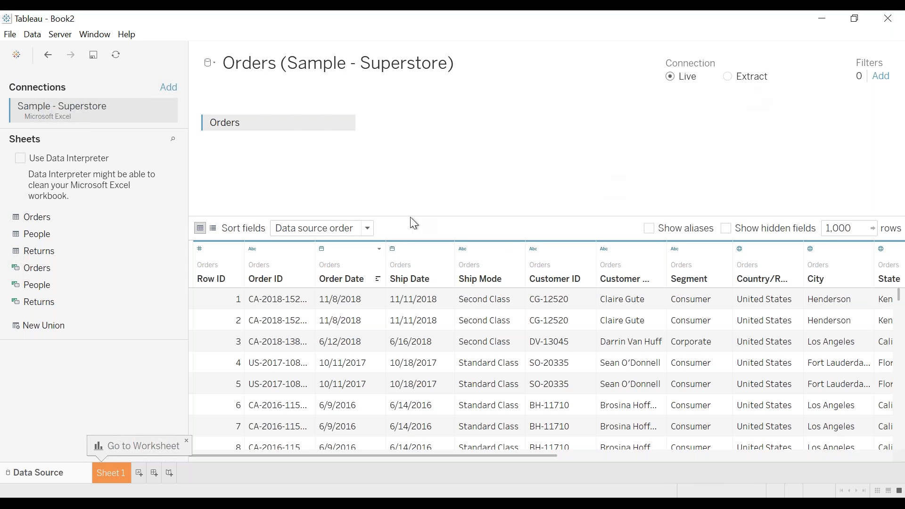
Step: Save the workbook as ravi in Tableau Workbook (*.twb) format
key(ctrl+s)
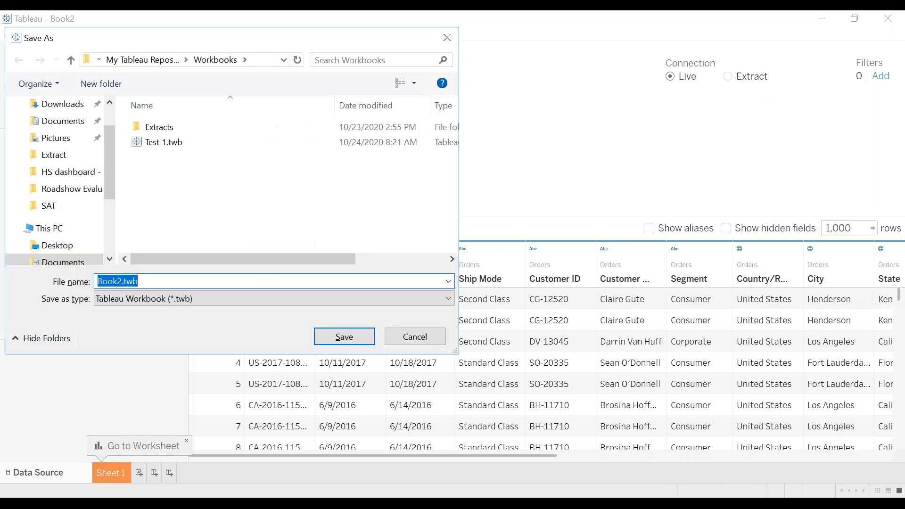
click(184, 301)
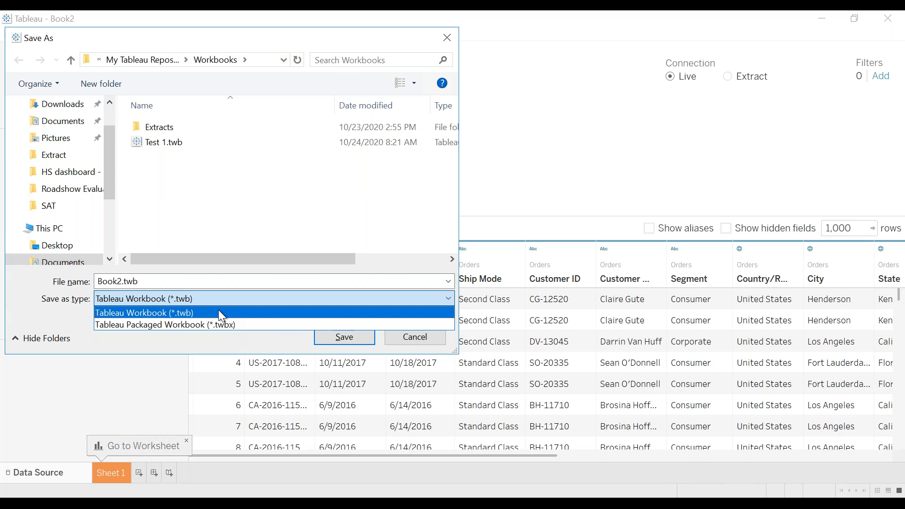
click(313, 151)
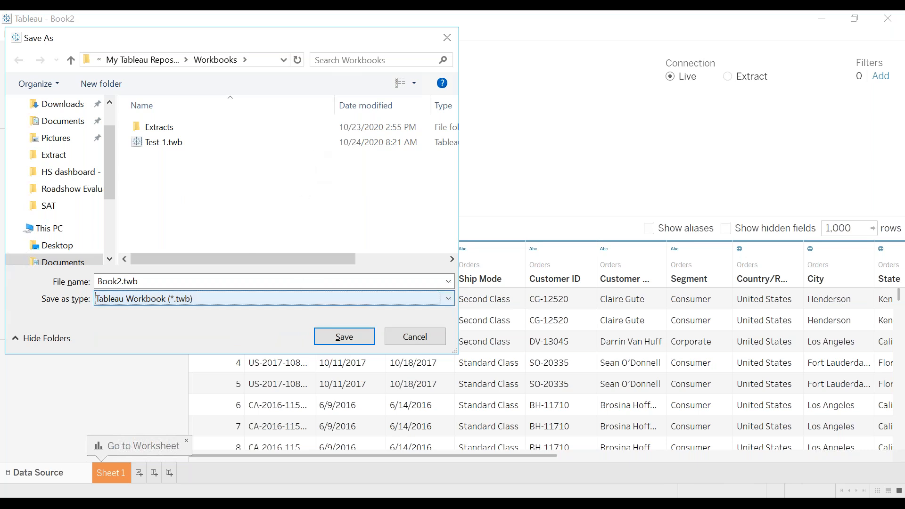
double_click(130, 282)
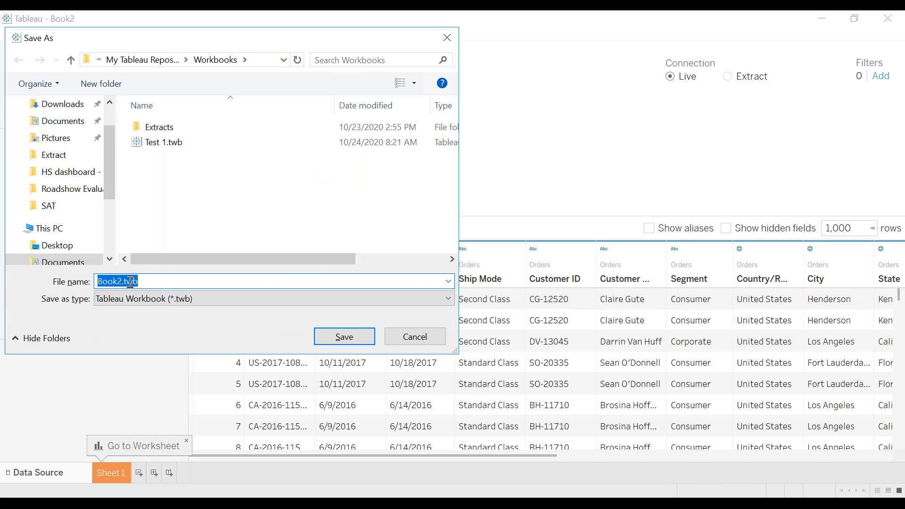
text(rav)
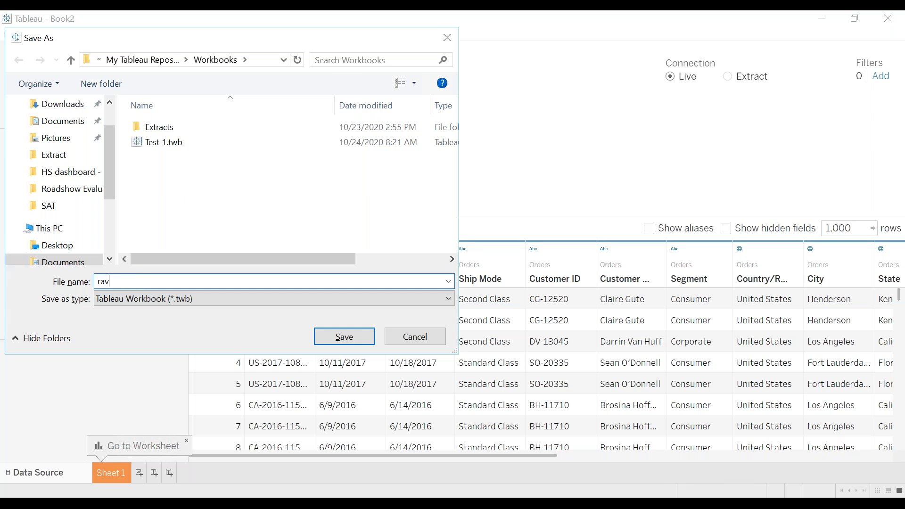
text(i)
click(340, 345)
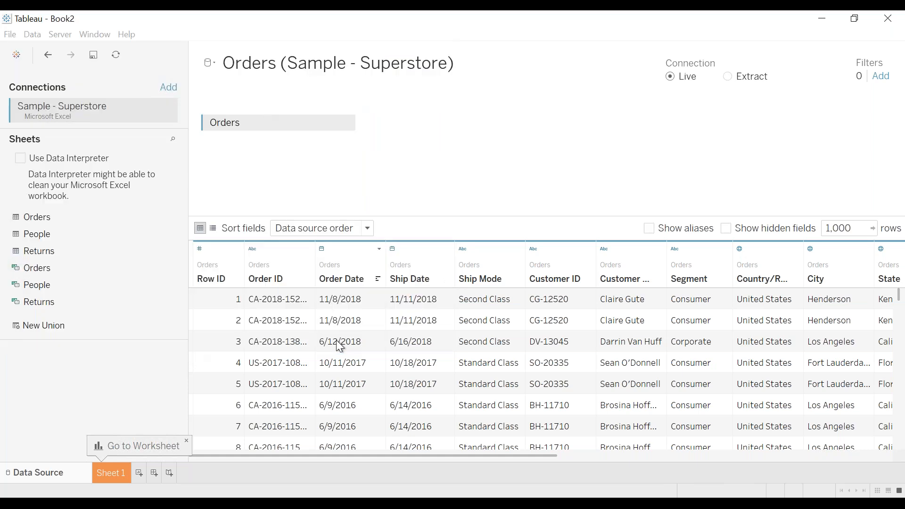
Step: On Sheet 1, build a bar chart of Discount by Segment and put Segment on Color
click(113, 472)
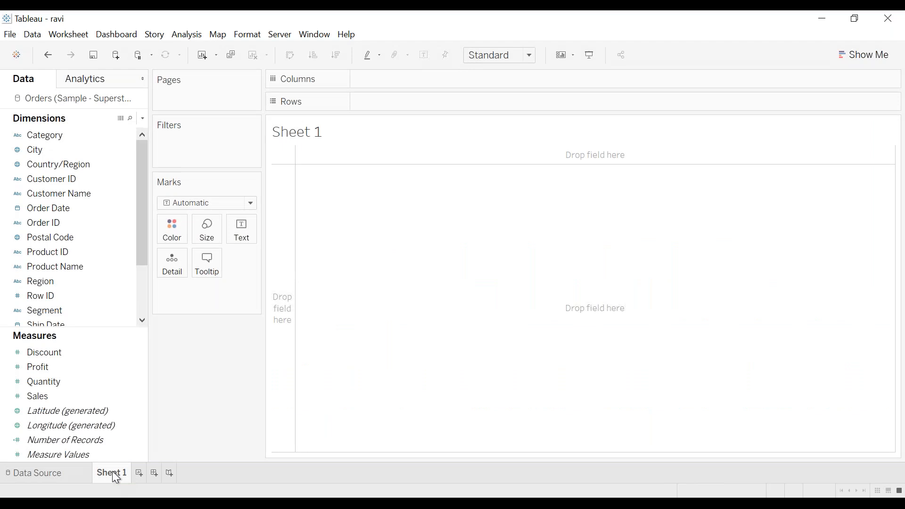
click(70, 475)
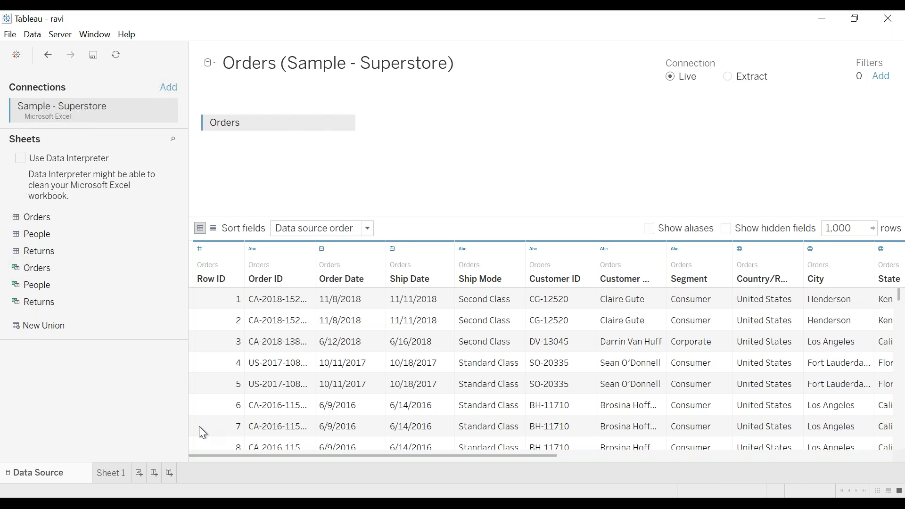
click(125, 468)
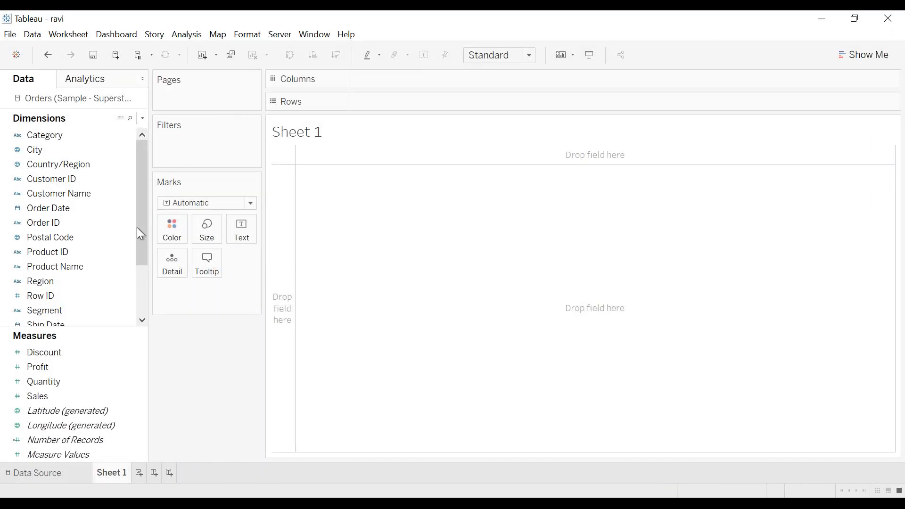
click(87, 355)
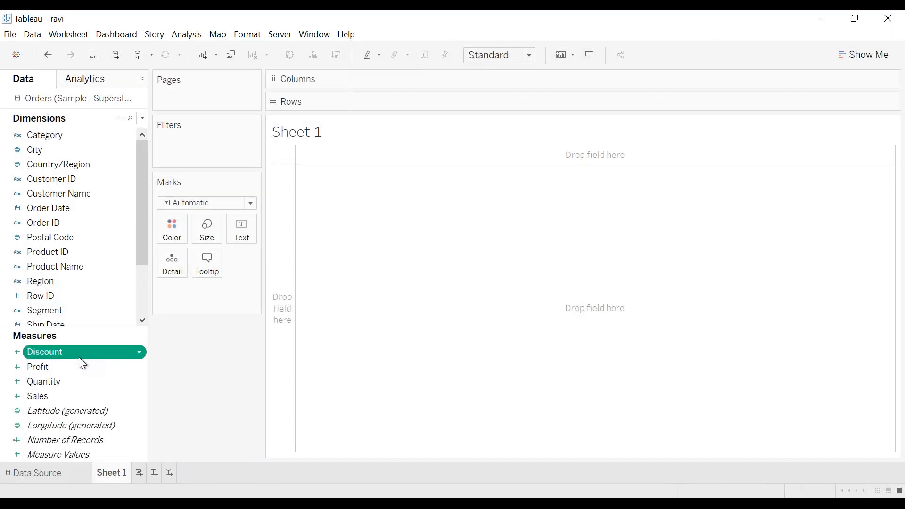
double_click(78, 357)
double_click(90, 307)
drag(89, 307, 171, 230)
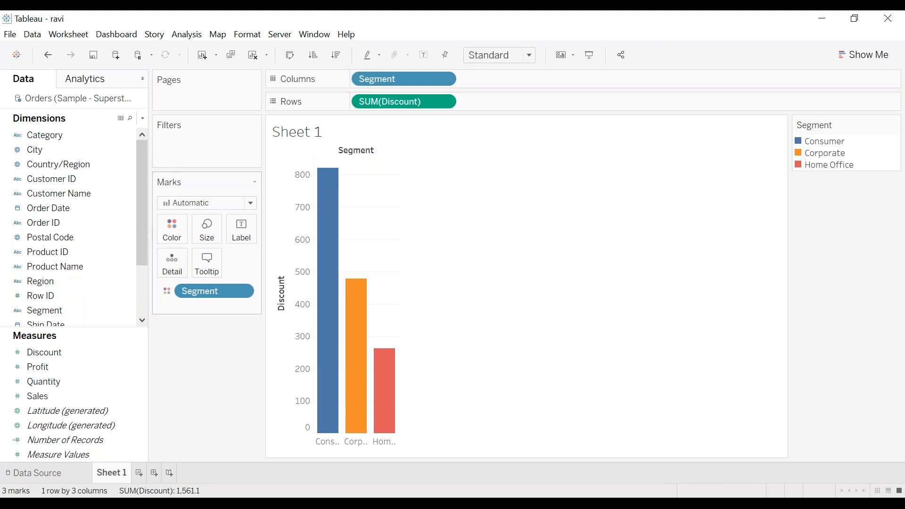
click(279, 35)
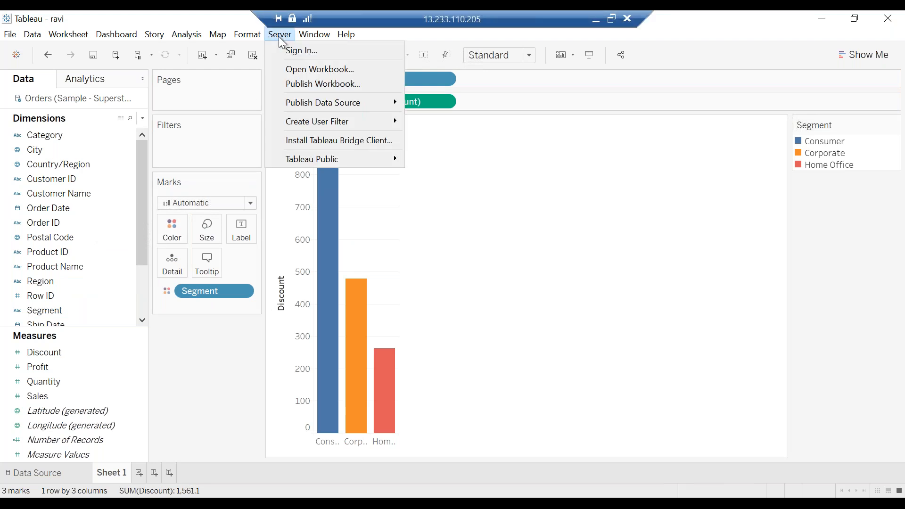
click(349, 56)
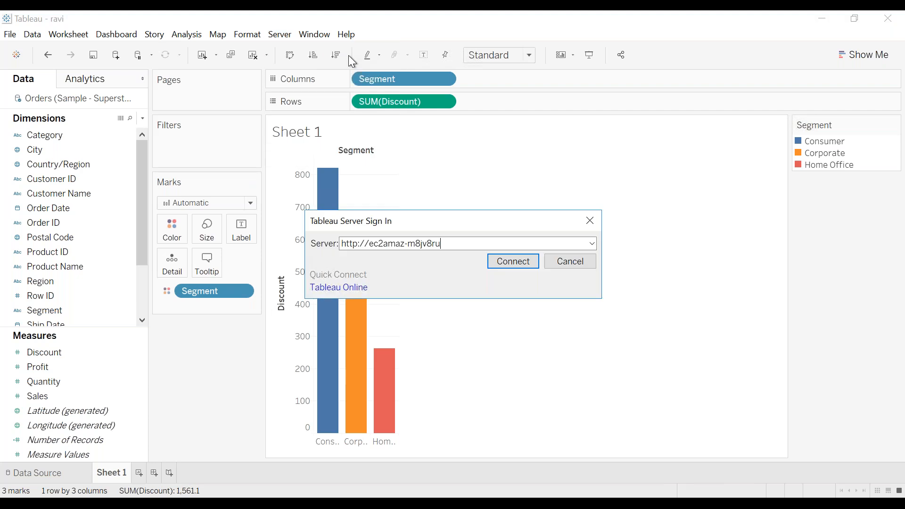
click(512, 262)
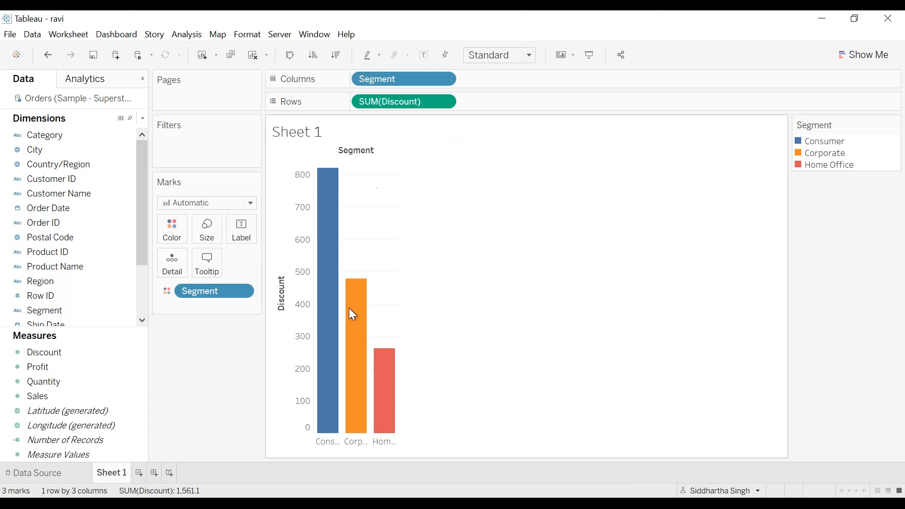
Step: Publish the workbook to the Training project as ravi - embedded, keeping its data source embedded in the workbook
click(280, 34)
mouse_move(318, 61)
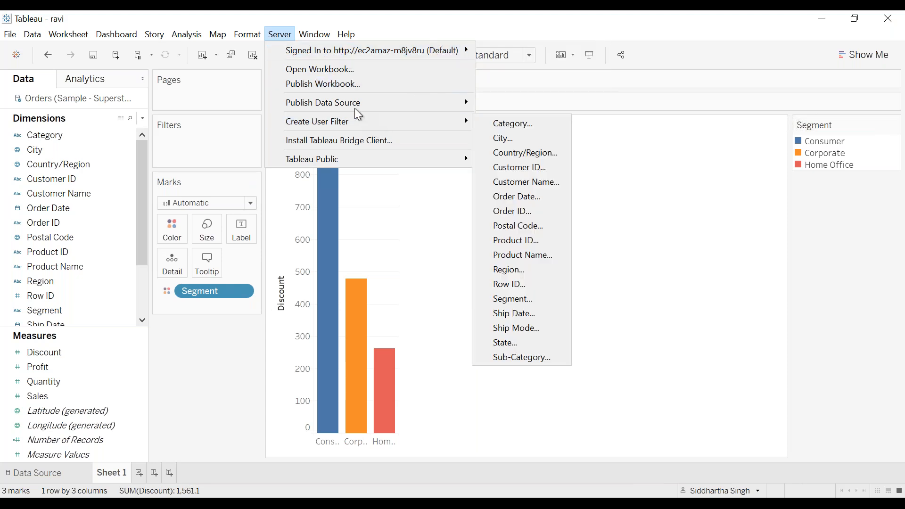
mouse_move(353, 109)
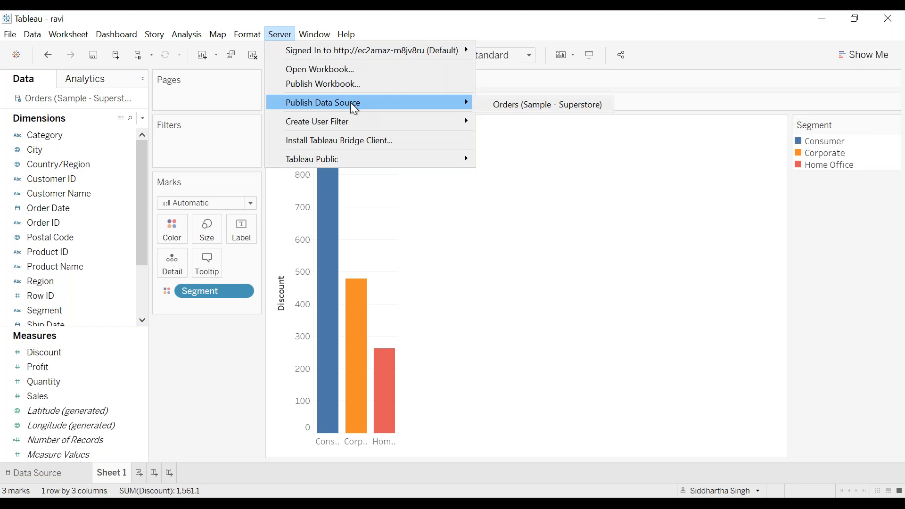
click(320, 86)
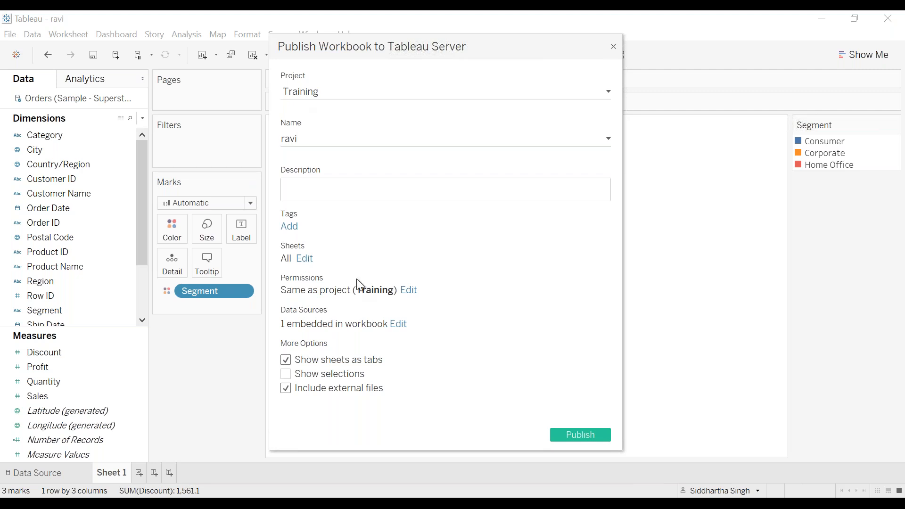
click(399, 325)
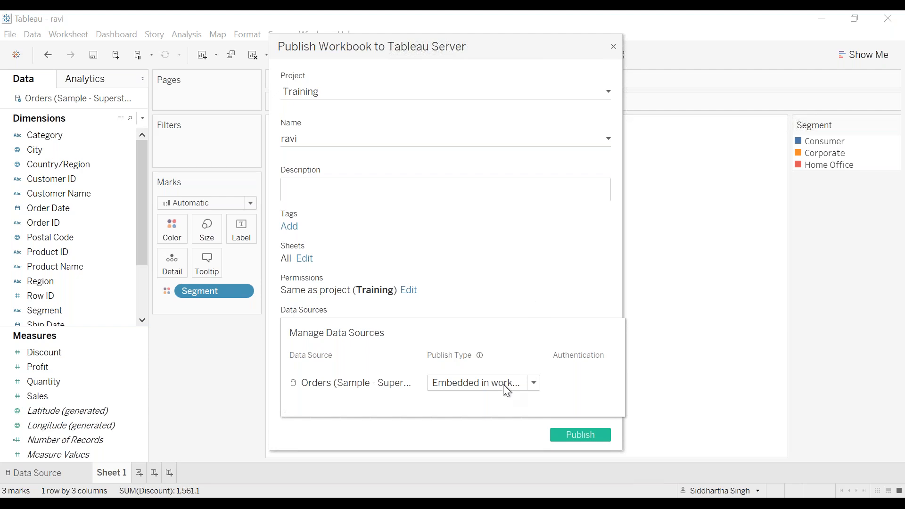
click(535, 385)
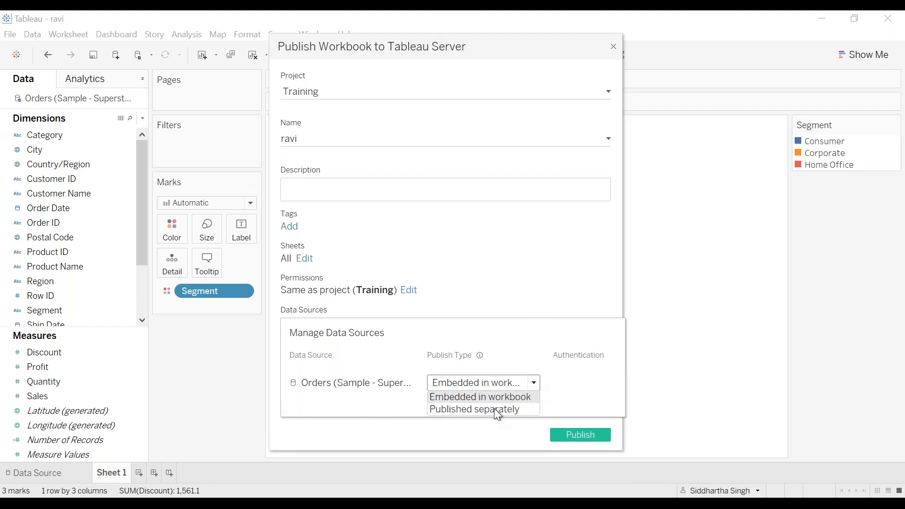
click(510, 266)
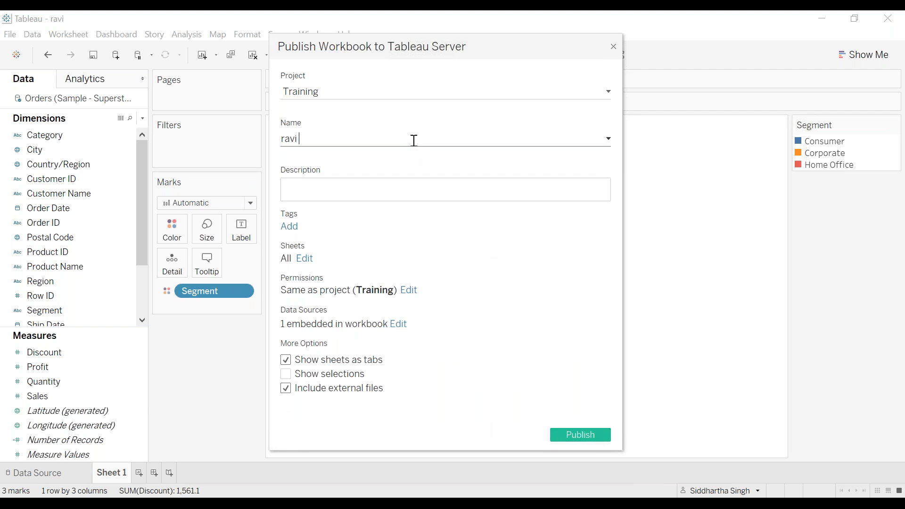
text(- embedded)
click(590, 434)
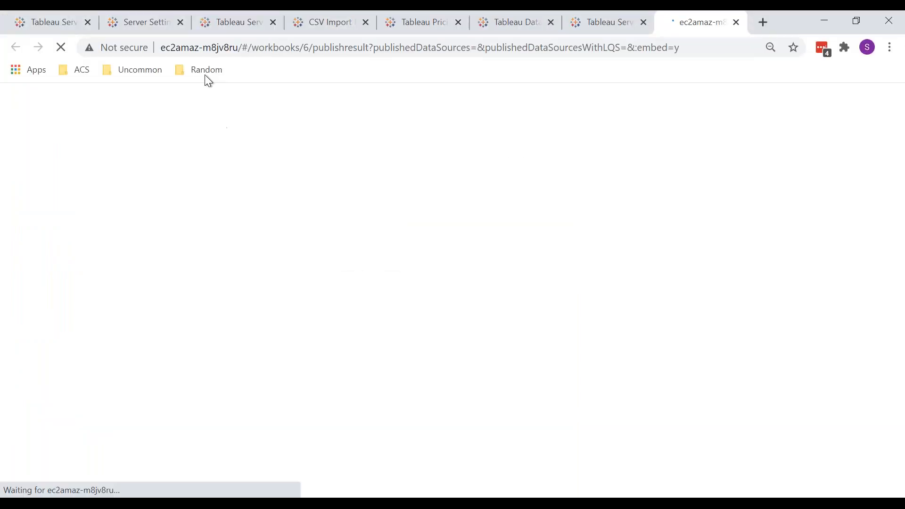
Step: Close the extra browser tabs, keeping the Tableau Services Manager and published workbook tabs
click(180, 23)
click(180, 22)
click(180, 22)
click(180, 22)
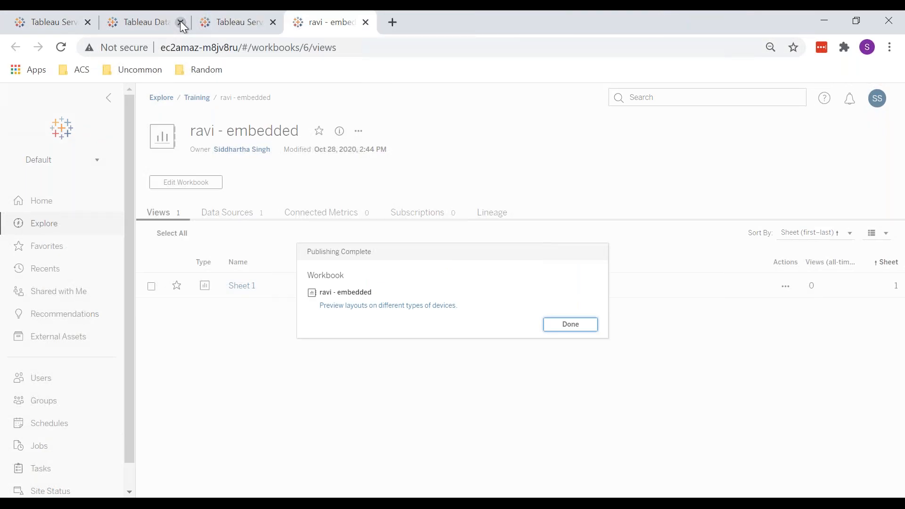
click(180, 22)
click(180, 22)
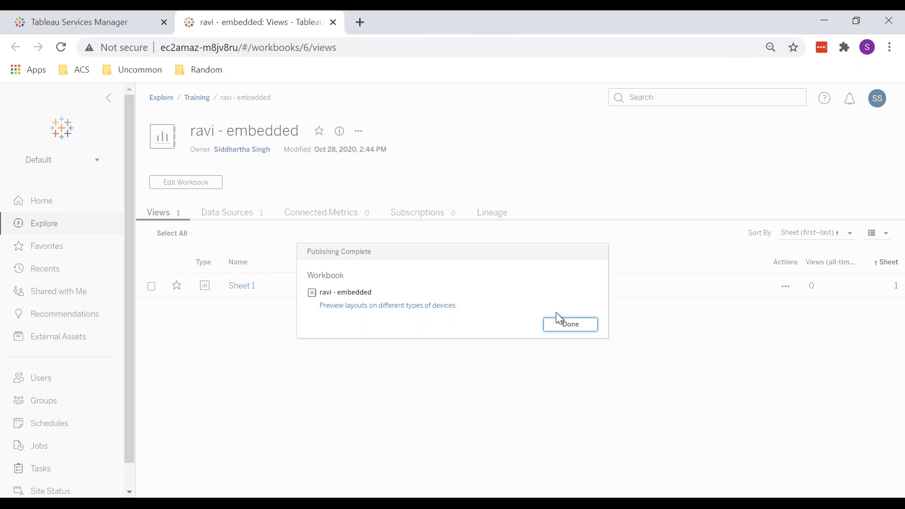
Step: Dismiss the publishing summary and open the embedded workbook's data sources list
click(572, 321)
click(207, 219)
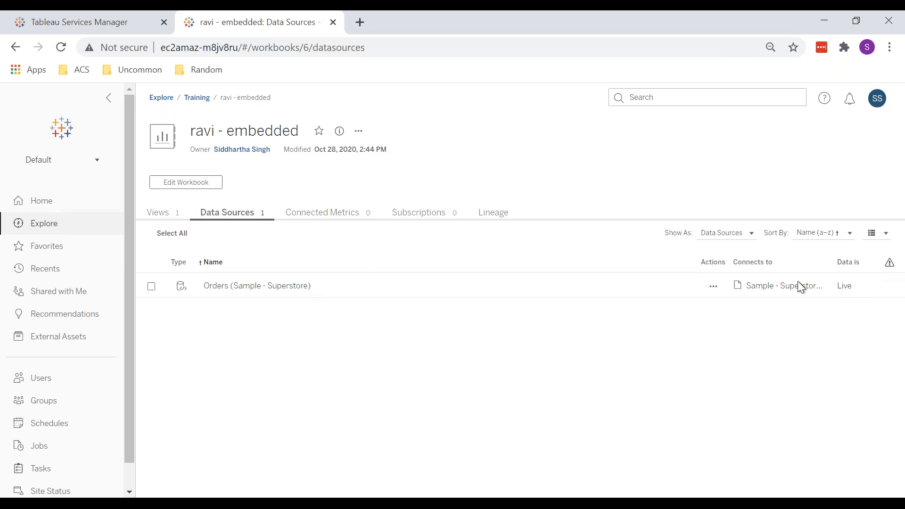
Step: Return to Tableau Desktop, start publishing the workbook again and rename it ravi - publish seperetly
click(225, 408)
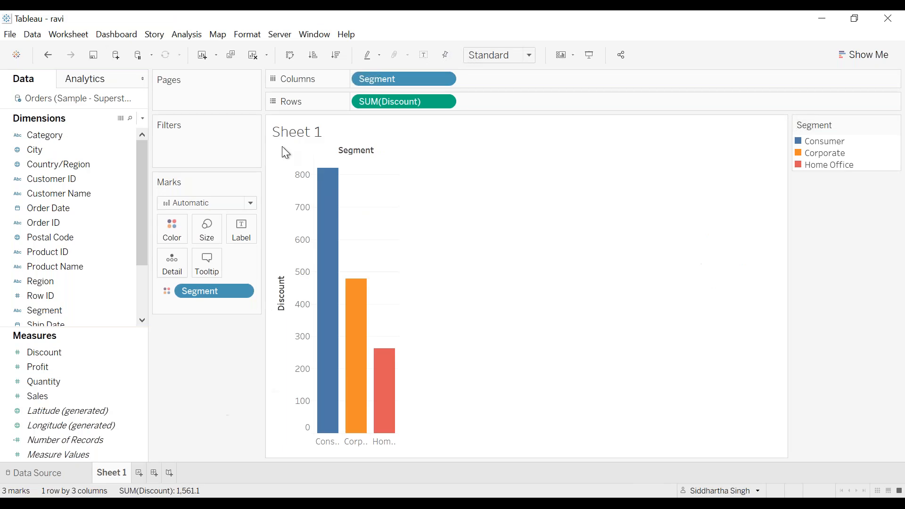
click(277, 35)
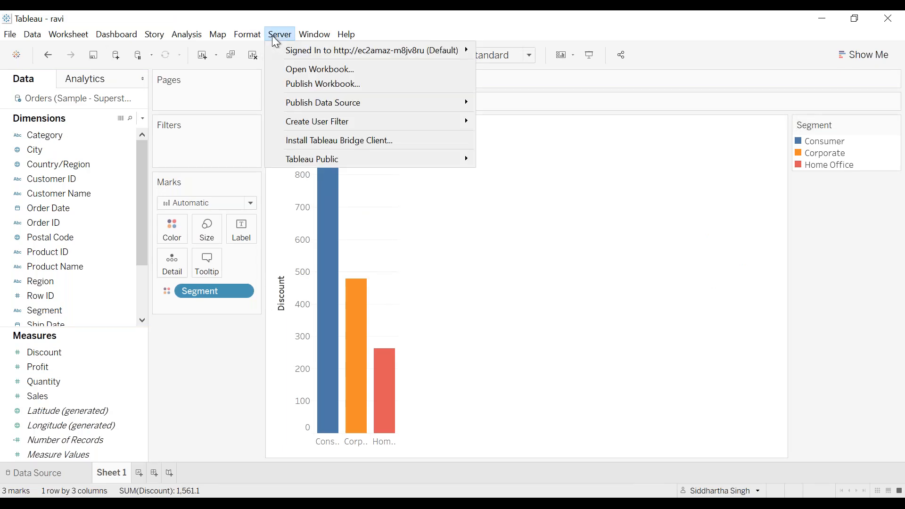
click(293, 84)
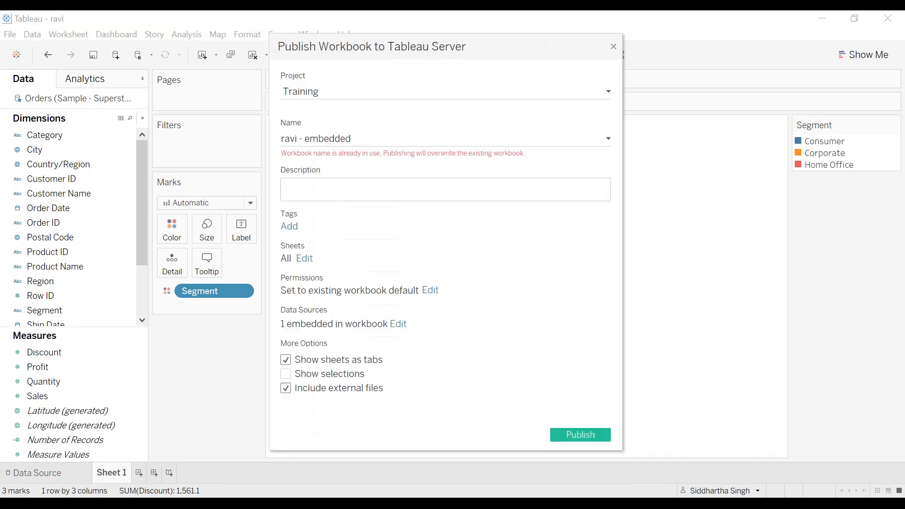
double_click(374, 137)
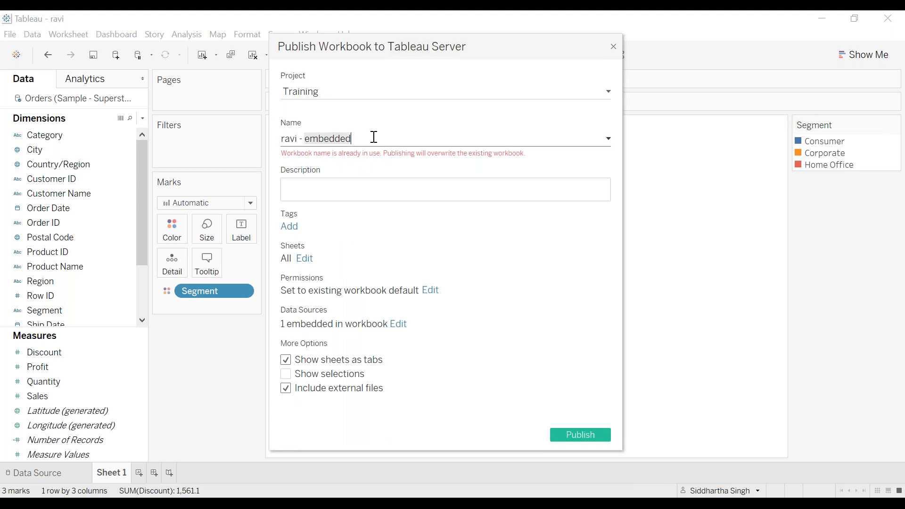
text(pu)
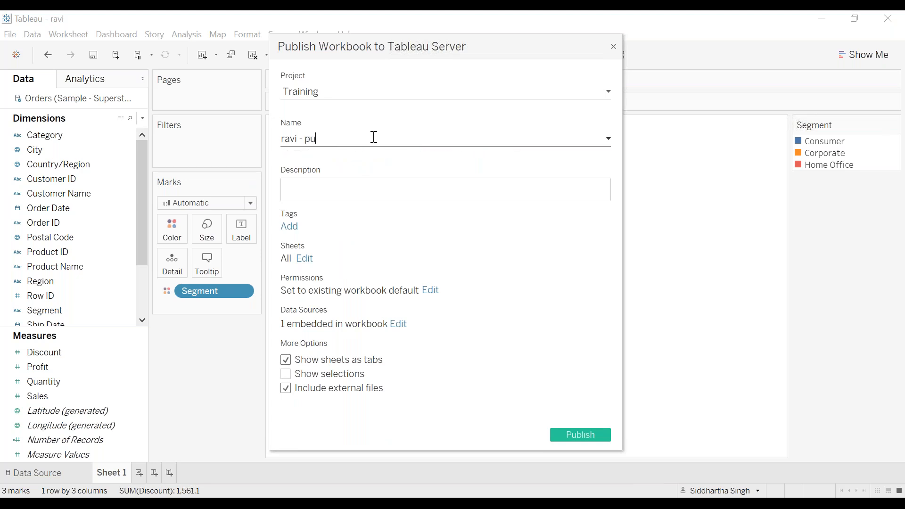
text(blish seperetly)
Step: Set the Orders (Sample - Superstore) data source's publish type to Published separately
click(399, 324)
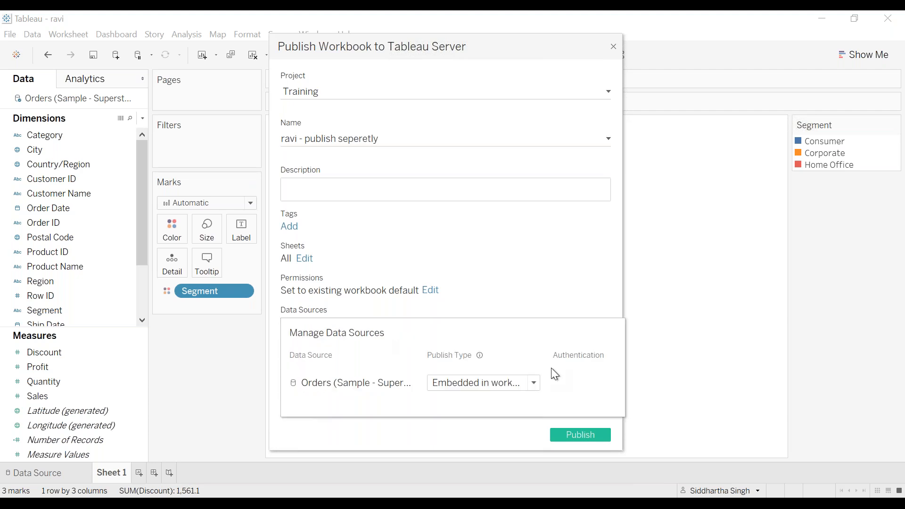
click(535, 382)
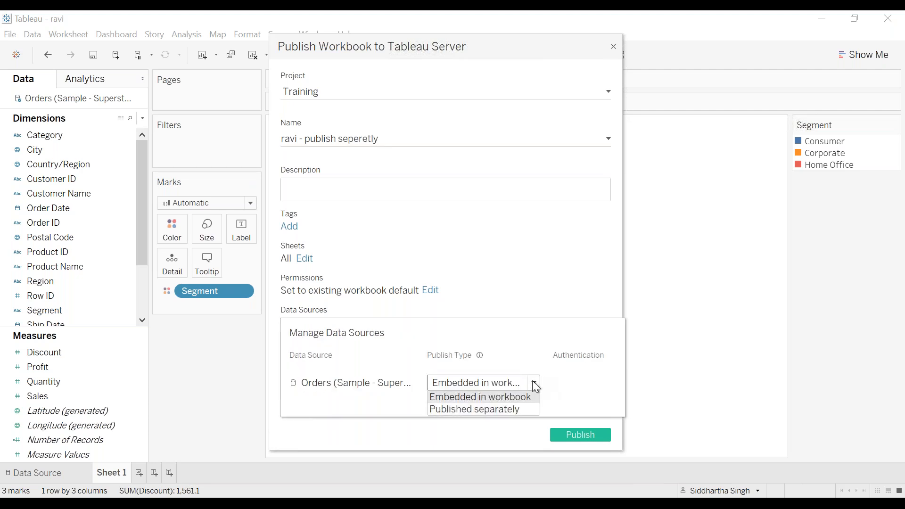
click(494, 410)
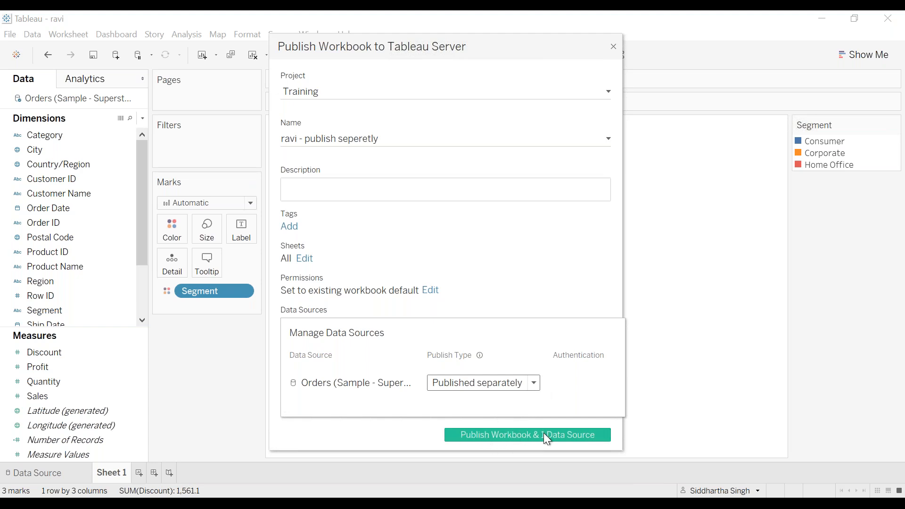
Step: Correct the name to ravi - publish separetly and publish the workbook and data source, overwriting the existing Orders data source
click(553, 253)
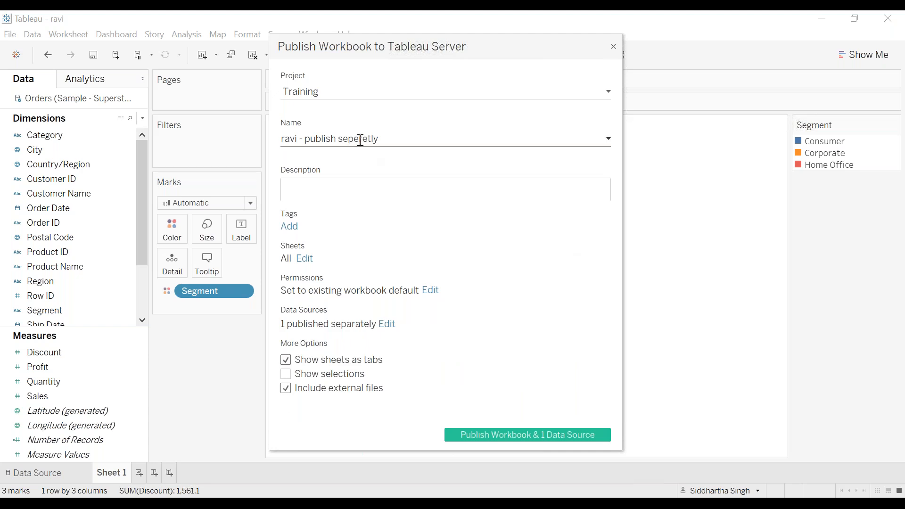
key(BackSpace)
text(a)
click(537, 431)
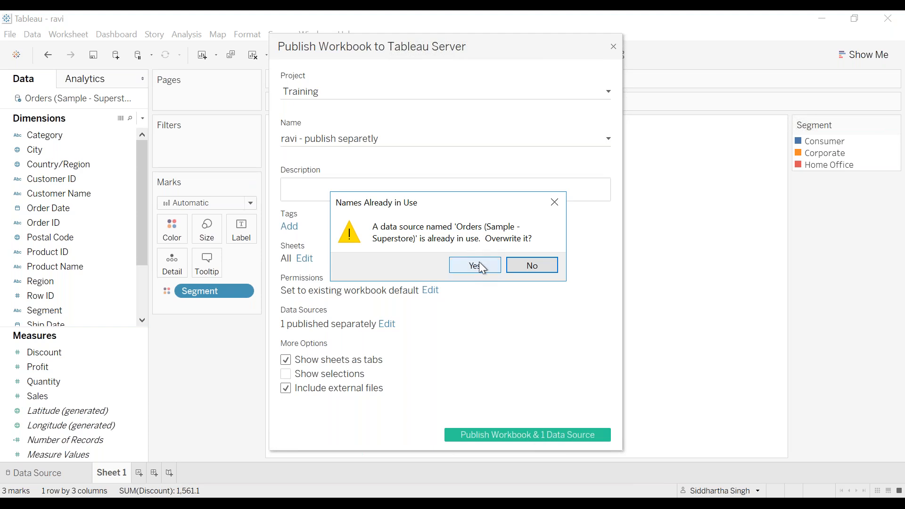
click(520, 268)
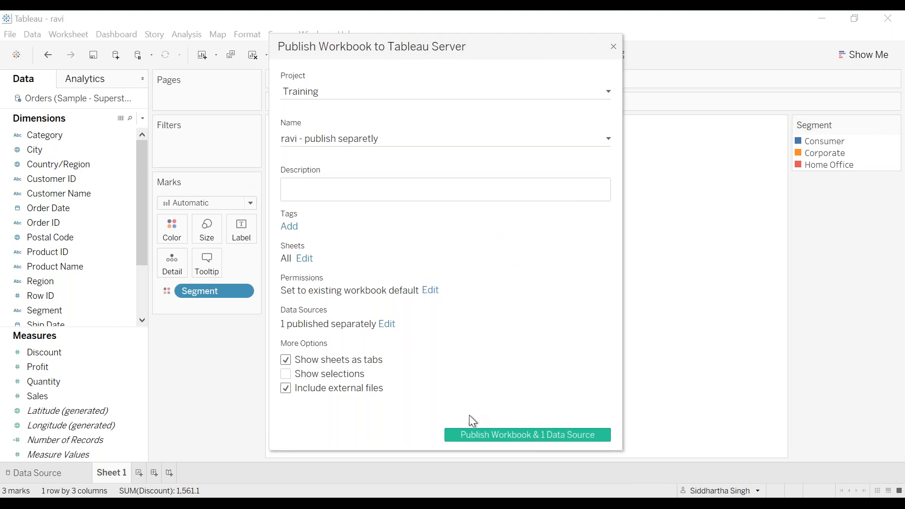
click(388, 325)
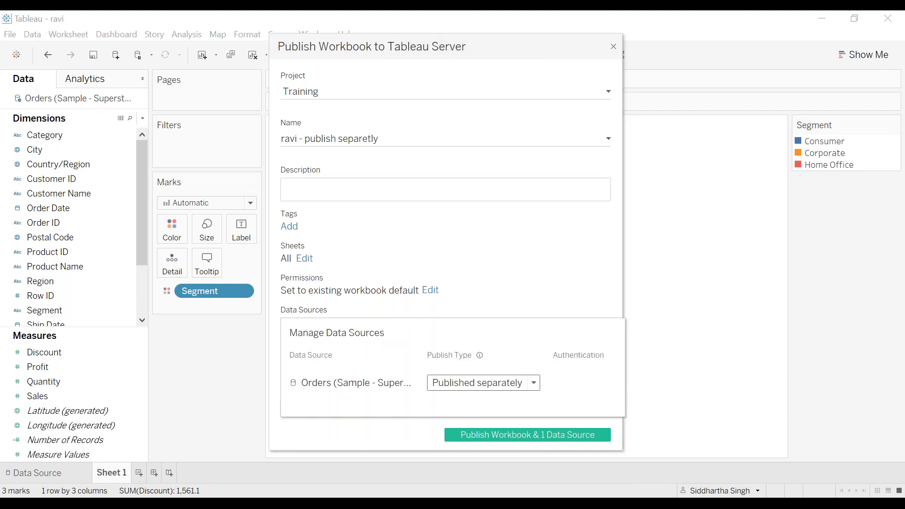
click(555, 276)
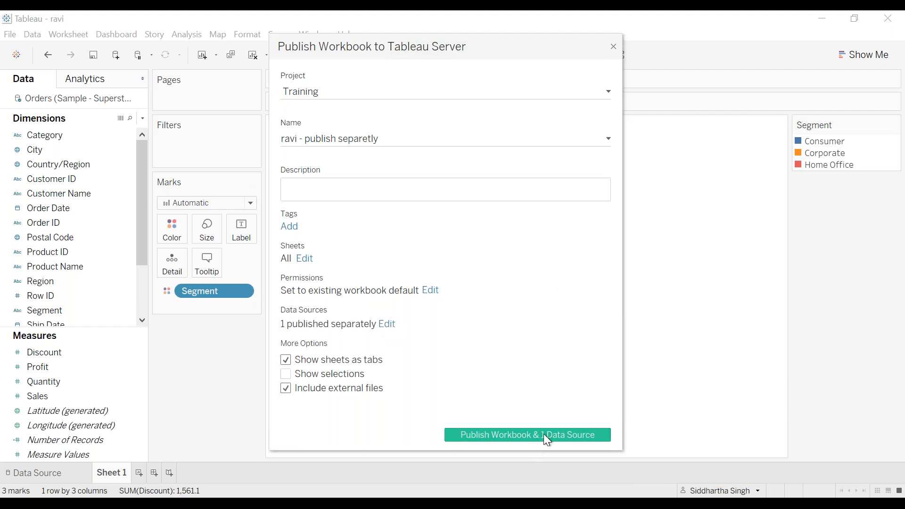
click(547, 439)
click(472, 264)
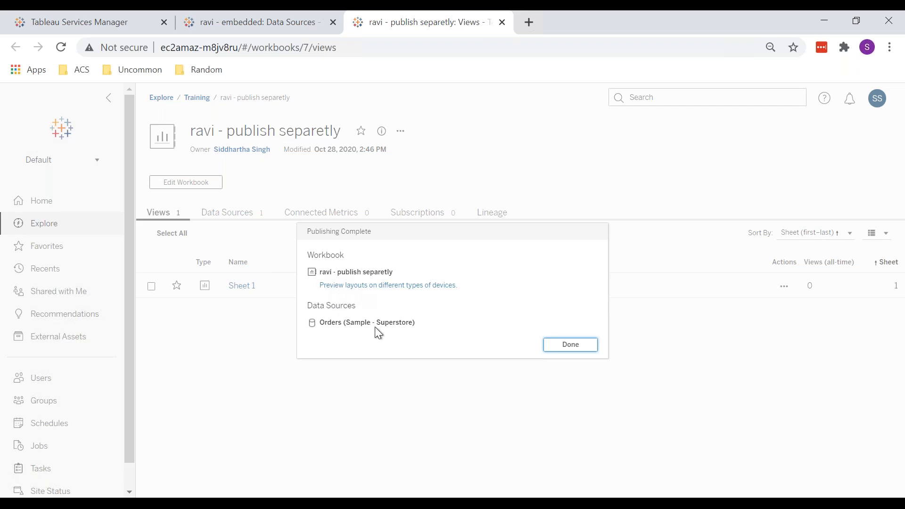
Step: Dismiss the summary and compare the data sources of the separately published and embedded workbooks
click(559, 349)
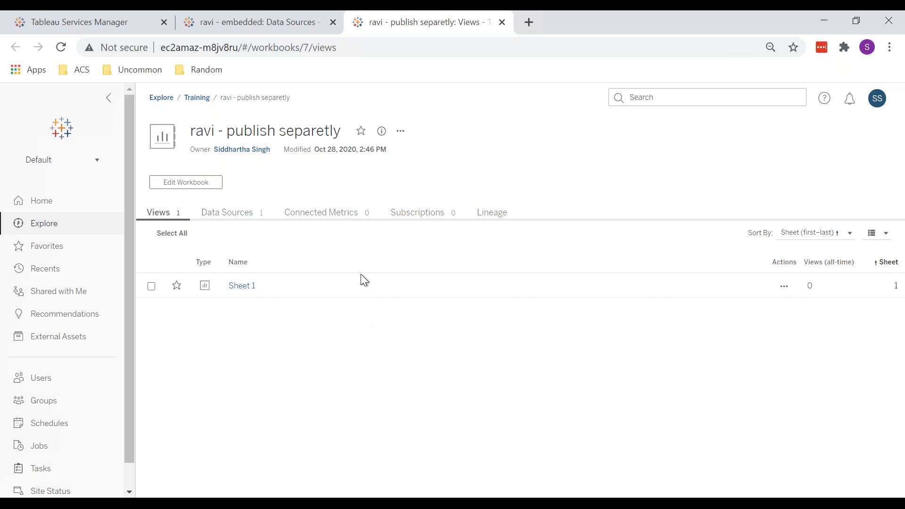
click(238, 212)
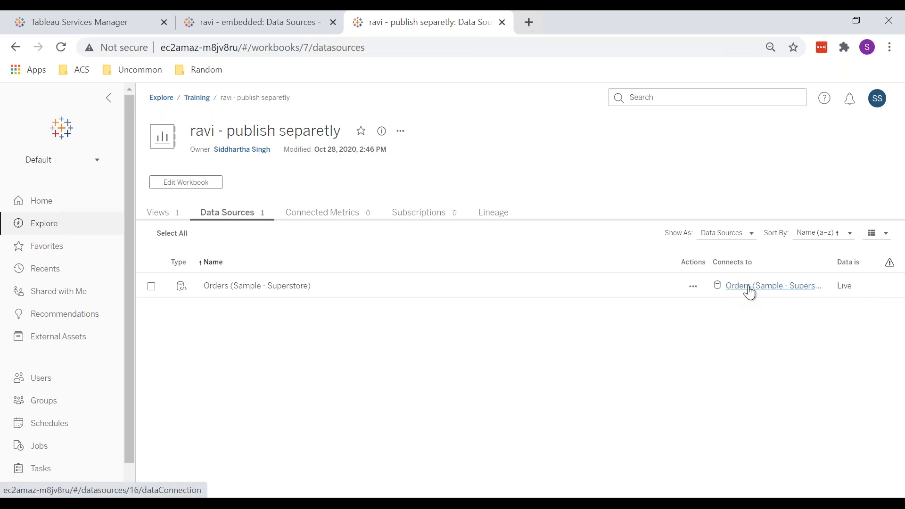
click(208, 18)
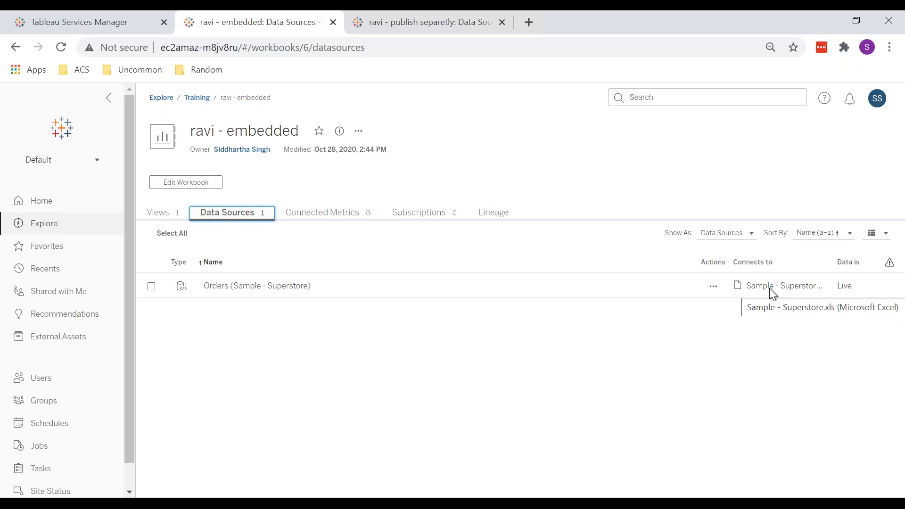
click(359, 31)
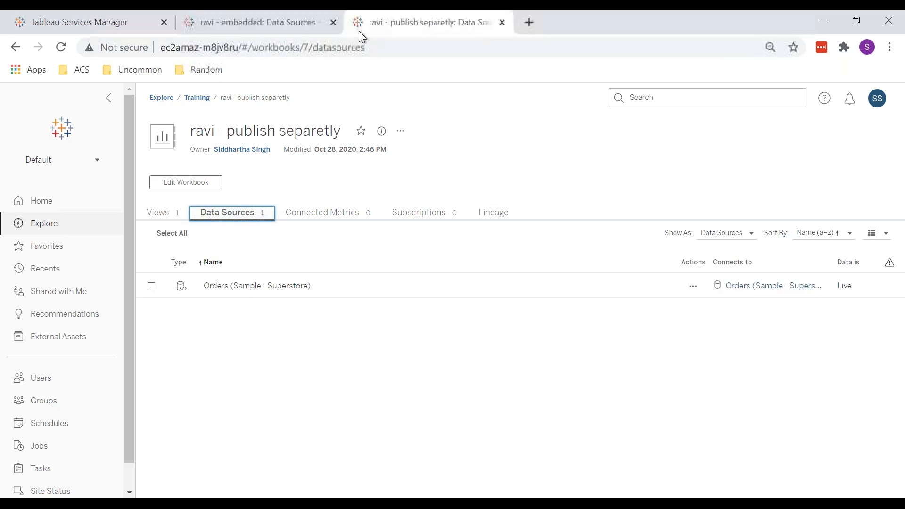
Step: Open the published Orders (Sample - Superstore) data source and review its connections and connected workbooks
click(759, 287)
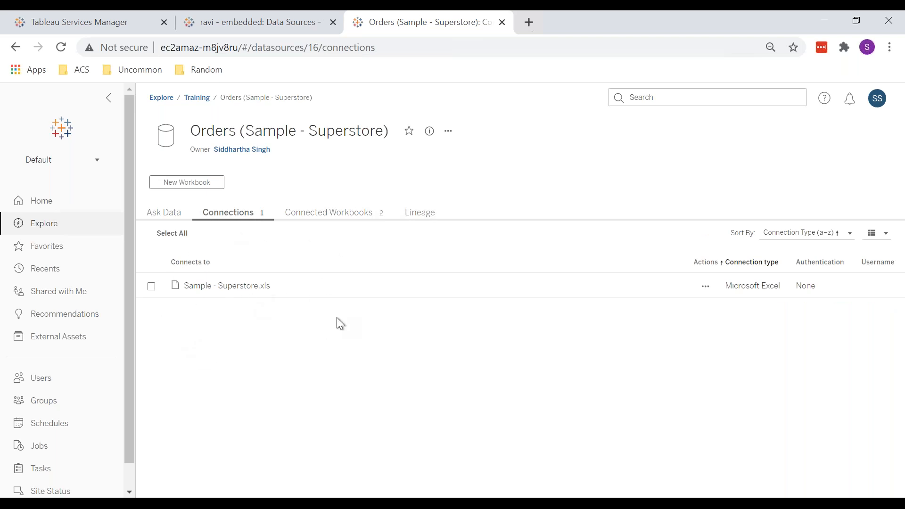
click(298, 215)
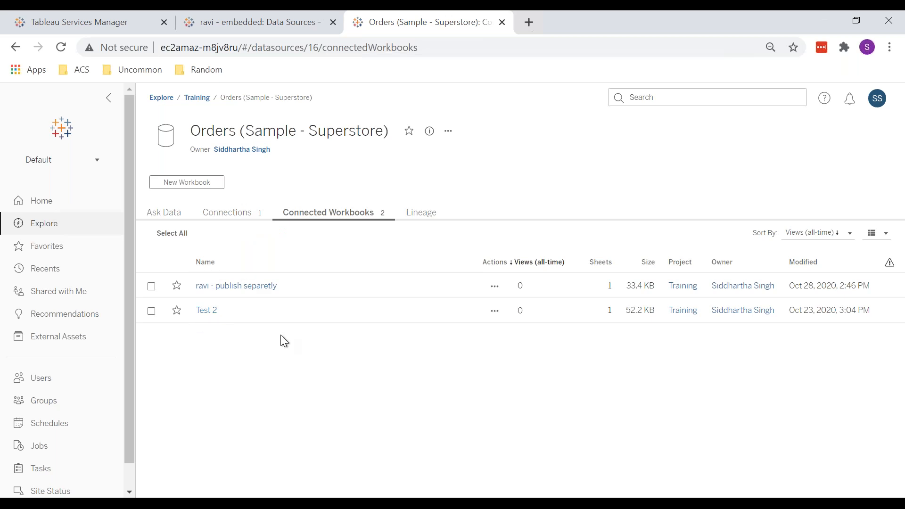
click(232, 211)
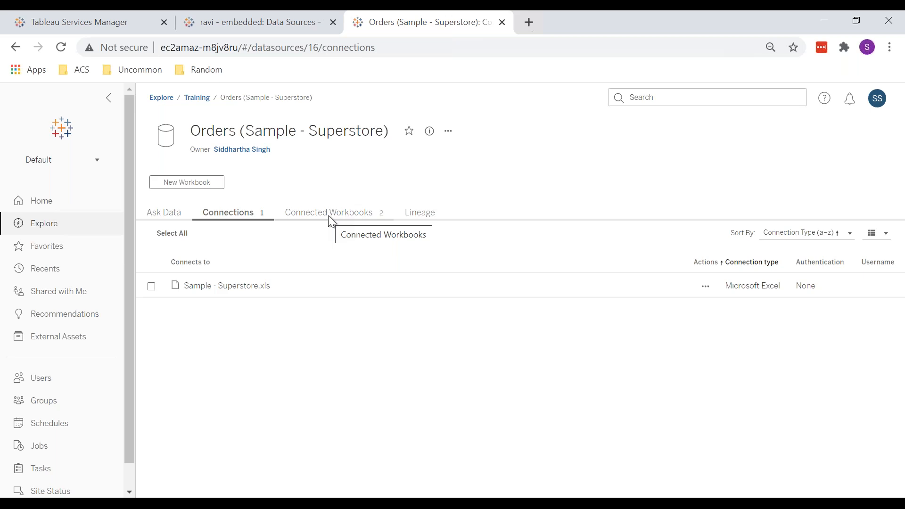
Step: Switch between the data source and embedded workbook pages to compare them, selecting the ravi - embedded title
click(221, 26)
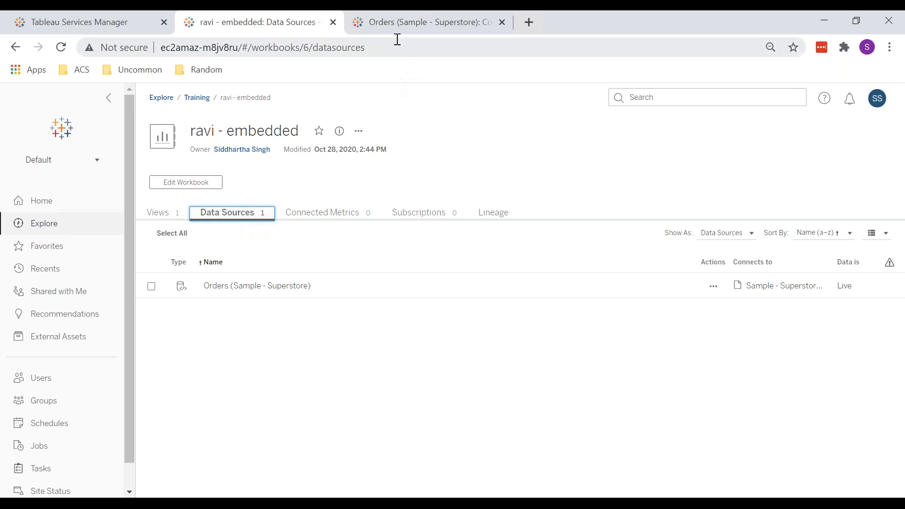
click(374, 32)
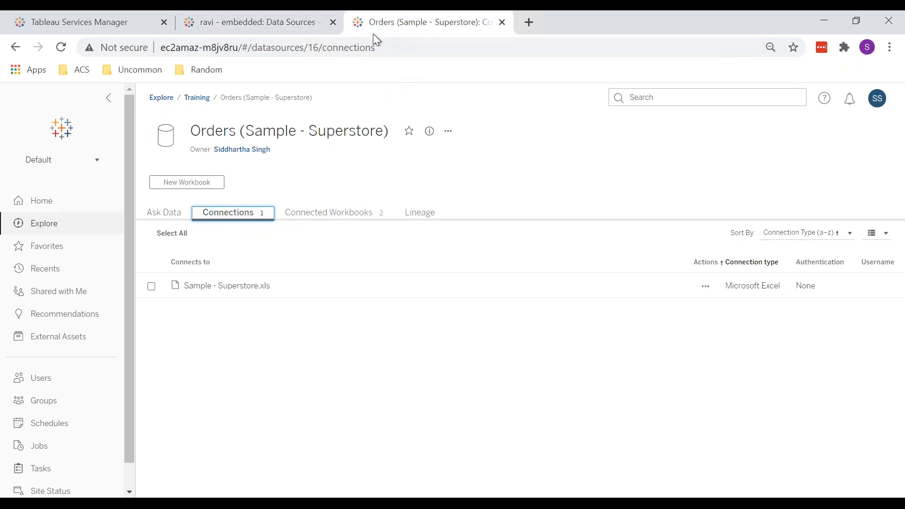
click(305, 24)
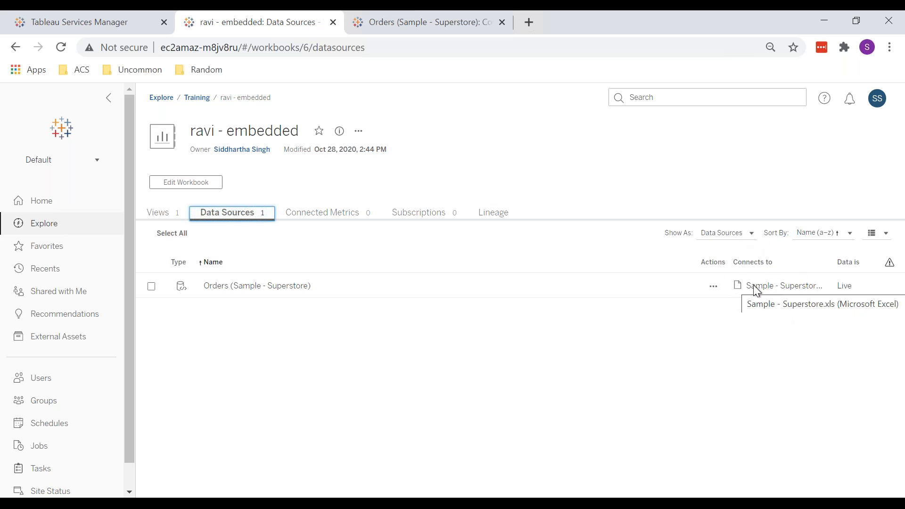
drag(196, 131, 303, 133)
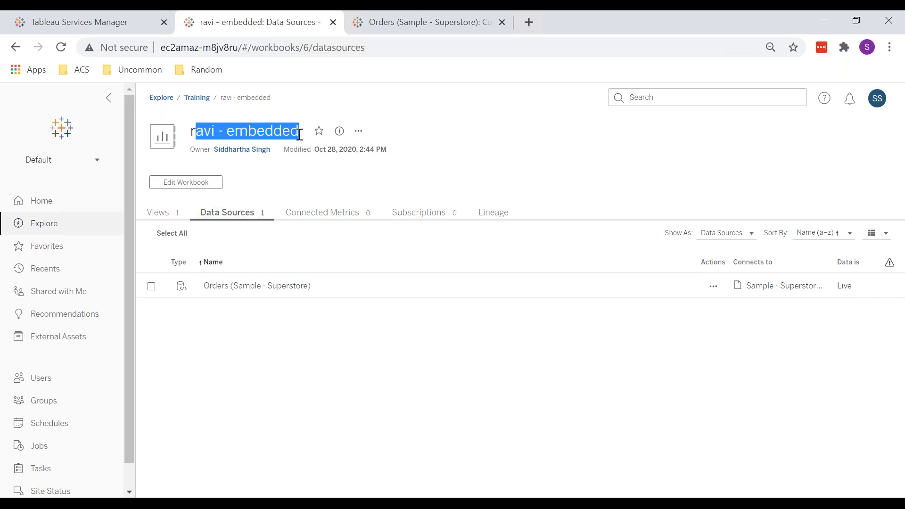
Step: Browse the embedded workbook's views and the published Orders data source's connections and connected workbooks pages
click(498, 159)
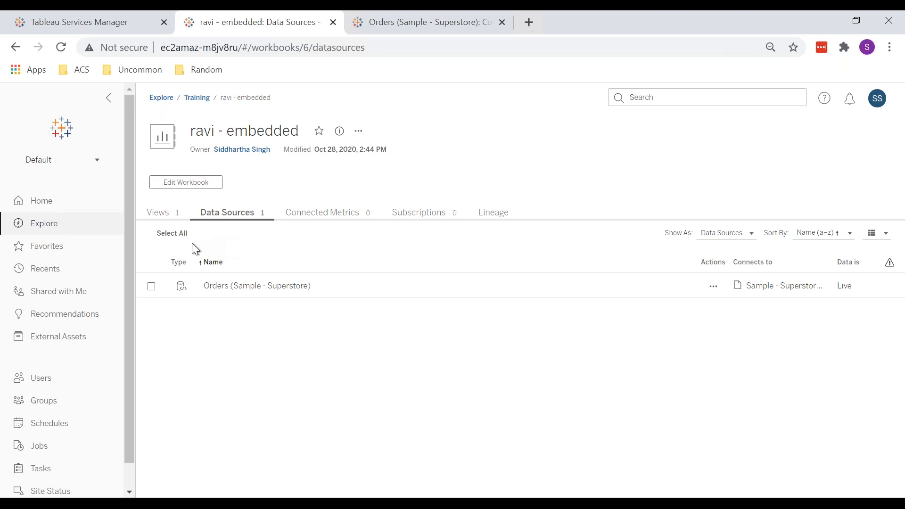
click(171, 213)
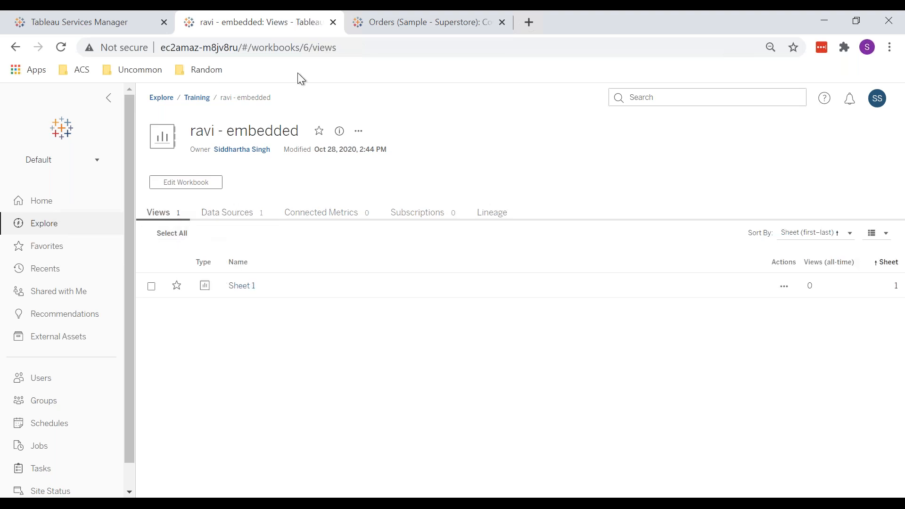
click(366, 33)
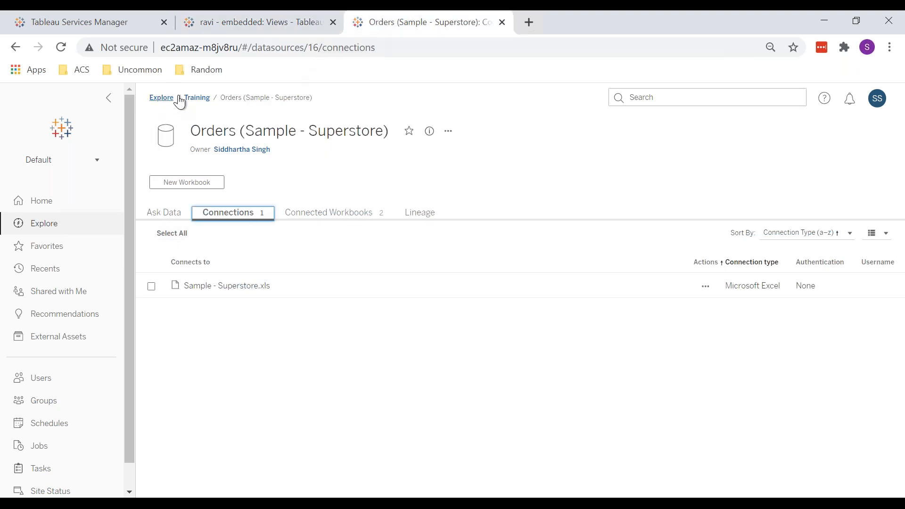
click(17, 49)
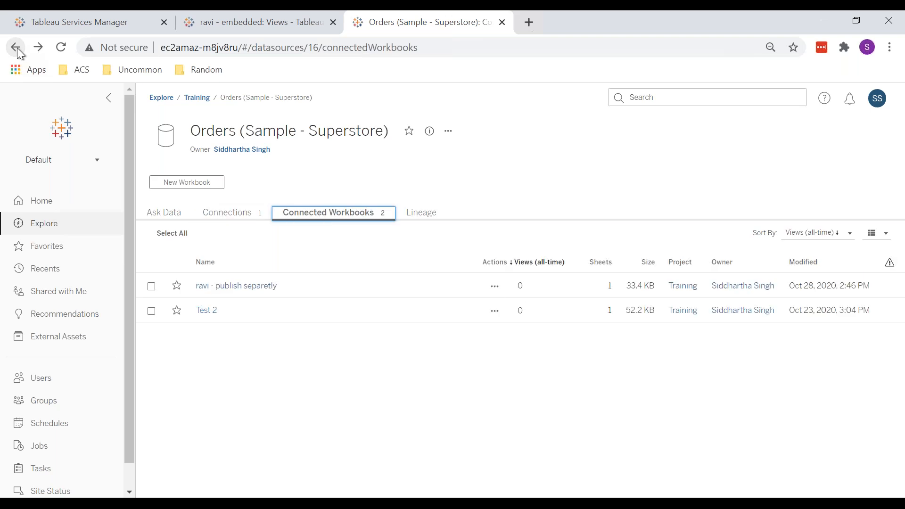
click(231, 211)
click(330, 219)
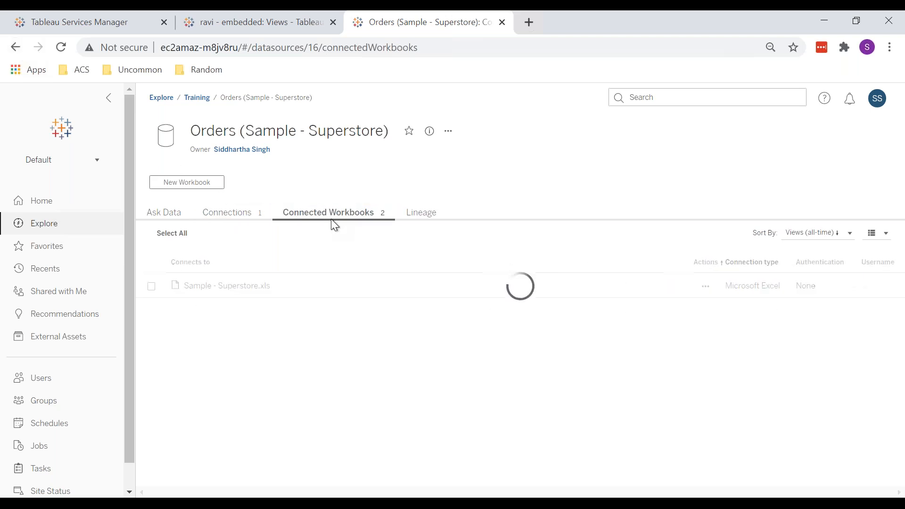
click(16, 46)
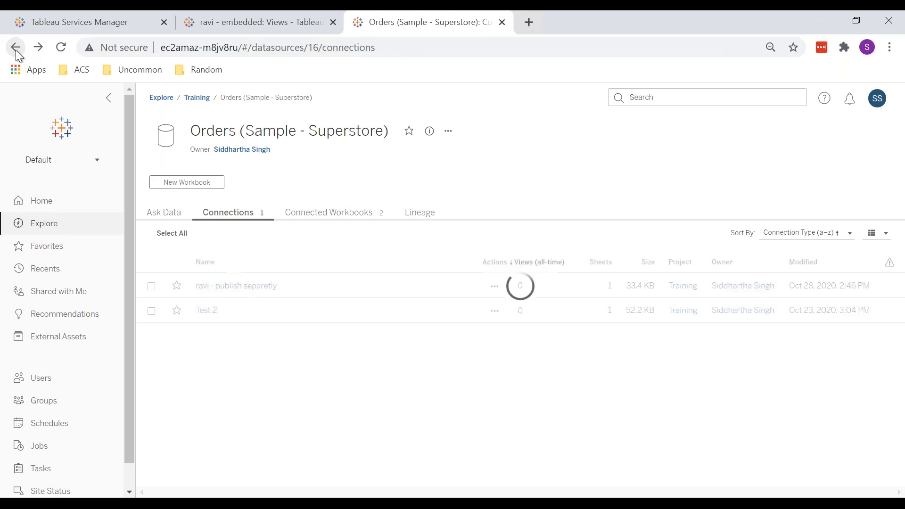
click(17, 47)
click(16, 48)
click(16, 47)
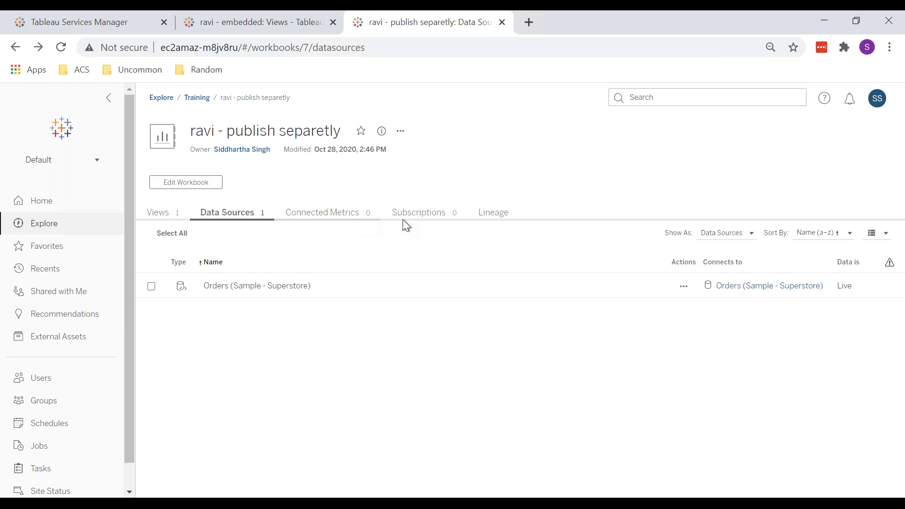
Step: Compare the data sources of the ravi - embedded and ravi - publish separetly workbooks and review the published Orders data source's tabs
click(231, 24)
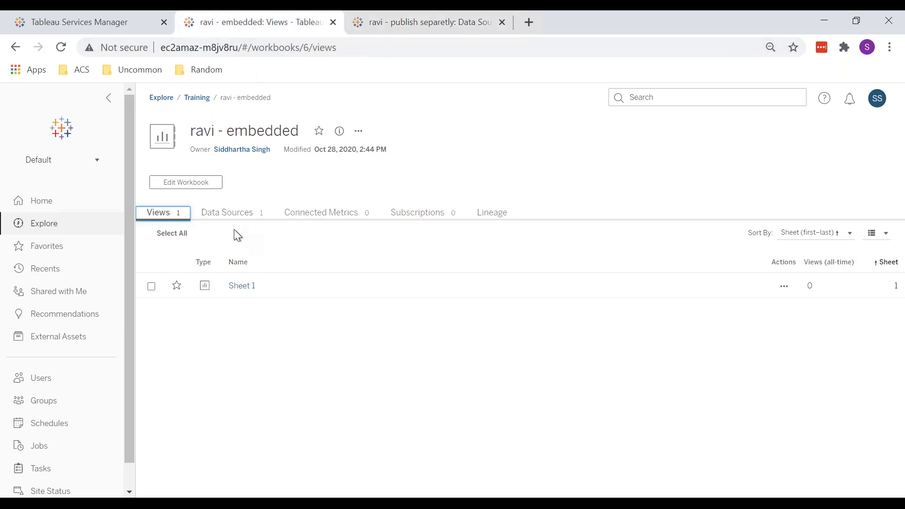
click(218, 210)
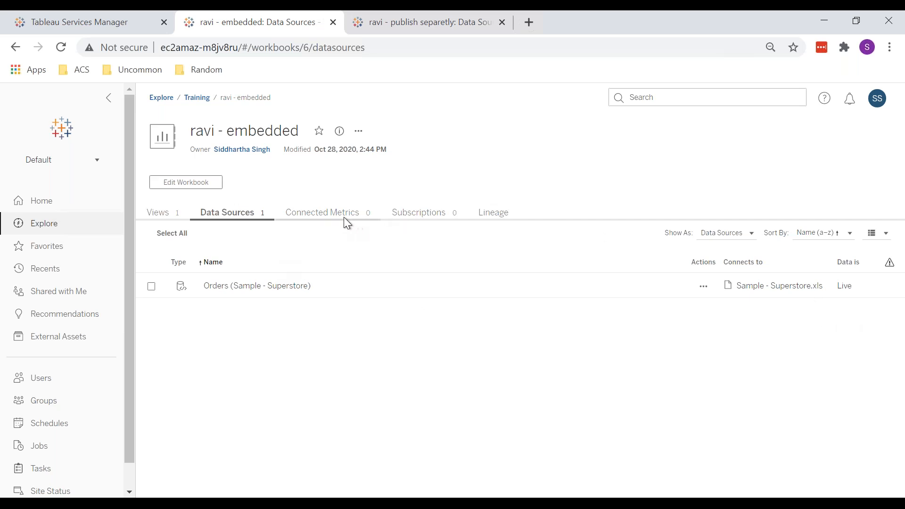
click(362, 29)
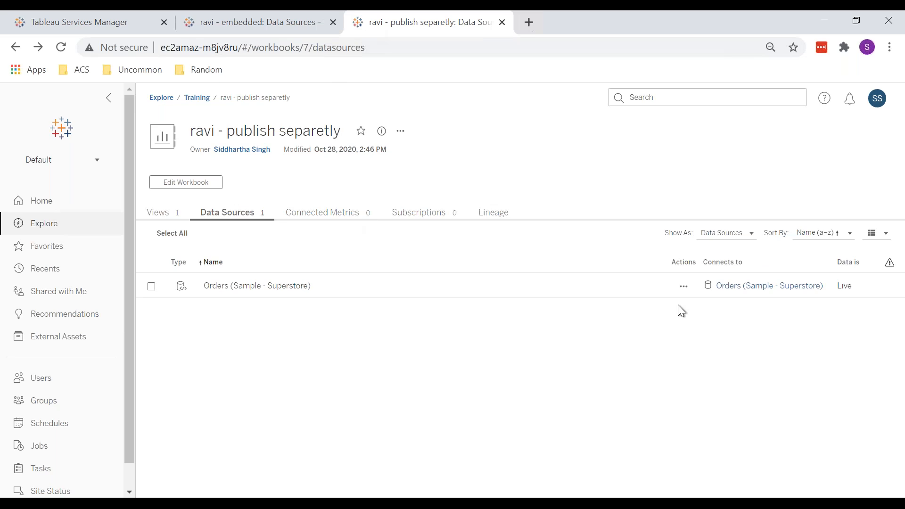
click(736, 288)
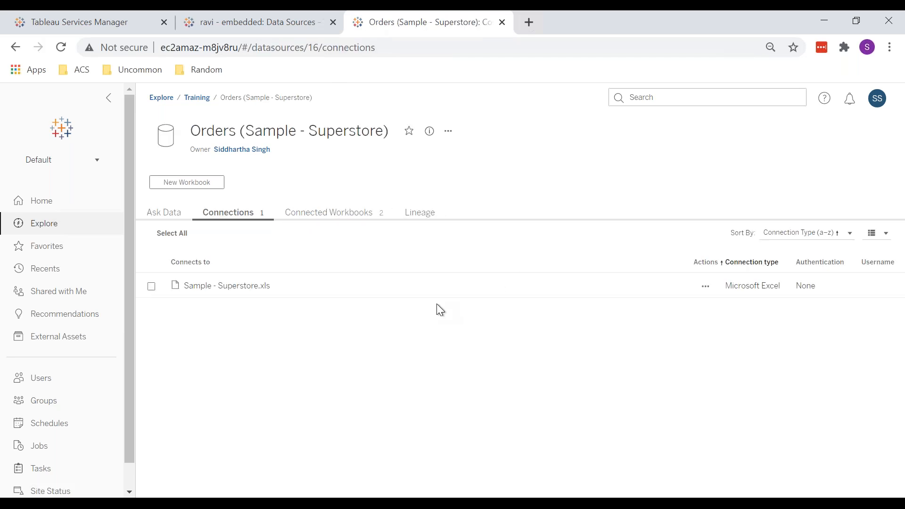
click(319, 215)
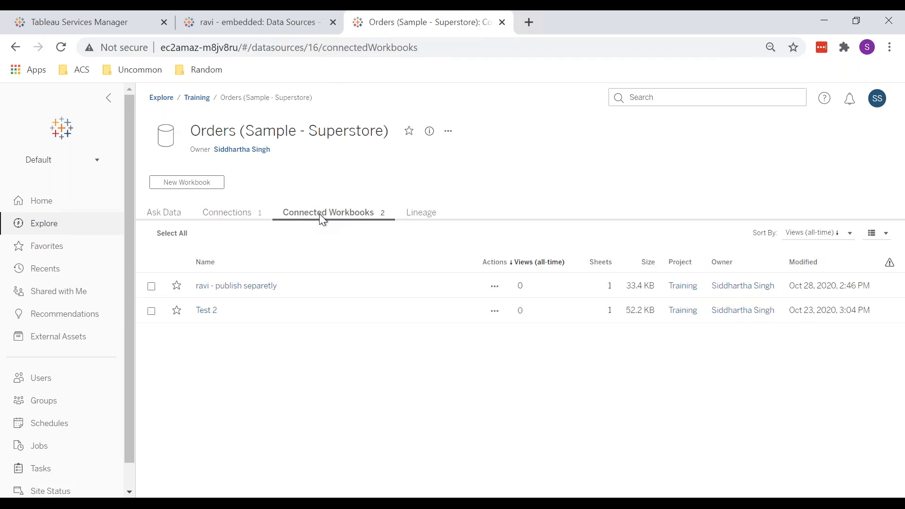
click(223, 217)
click(155, 221)
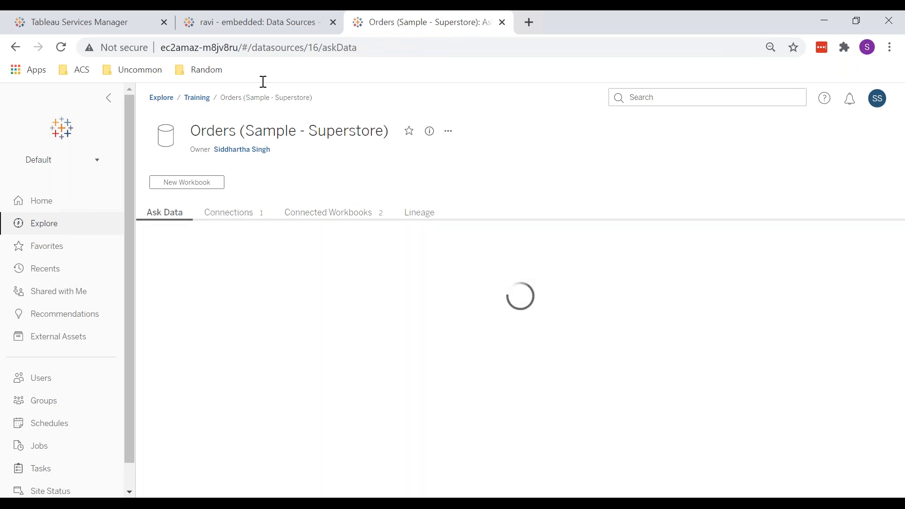
click(213, 29)
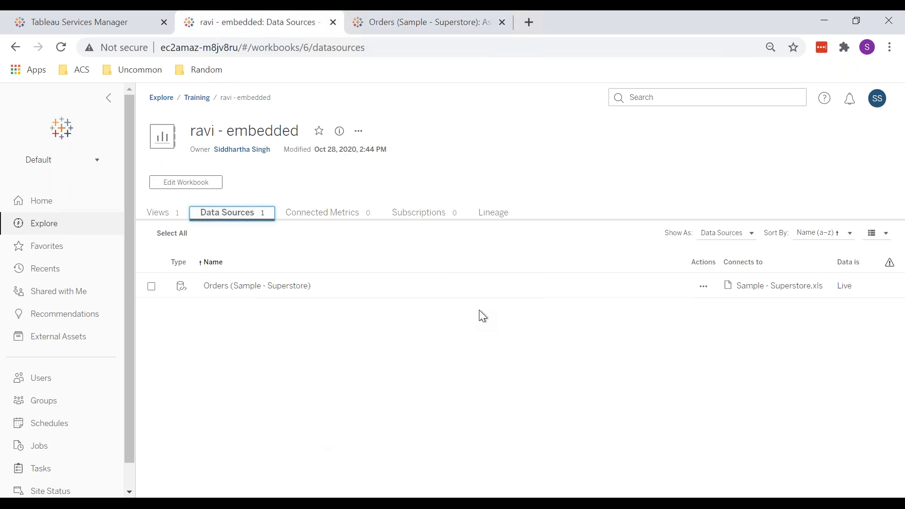
Step: Switch to Tableau Desktop and open a new, maximized Tableau 2020.1 window
click(229, 478)
mouse_move(332, 279)
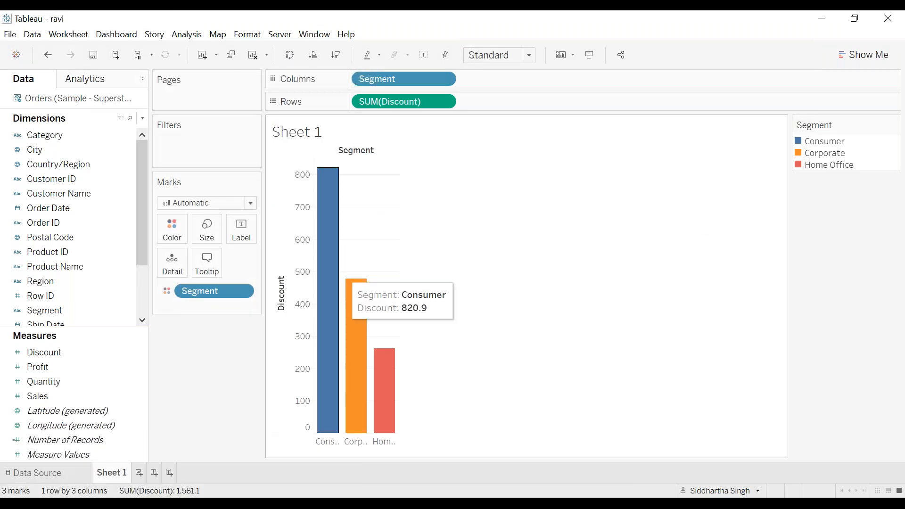
right_click(199, 502)
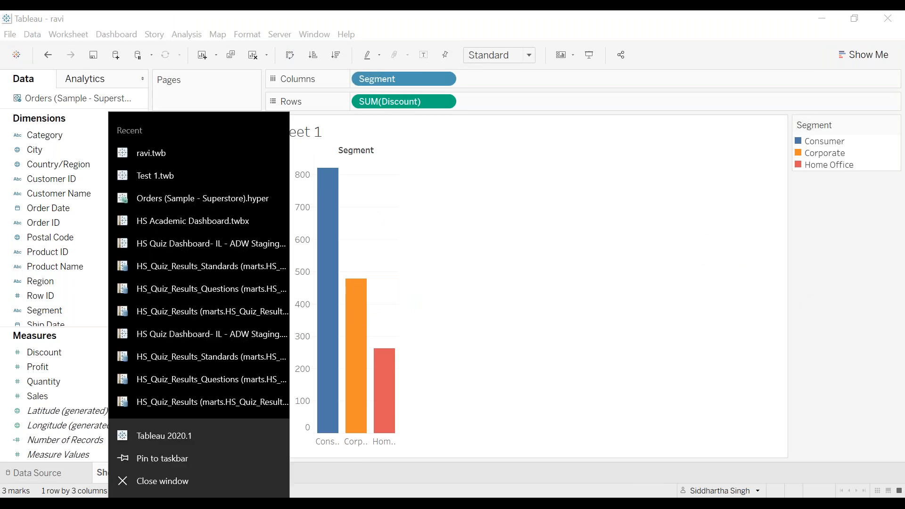
click(171, 433)
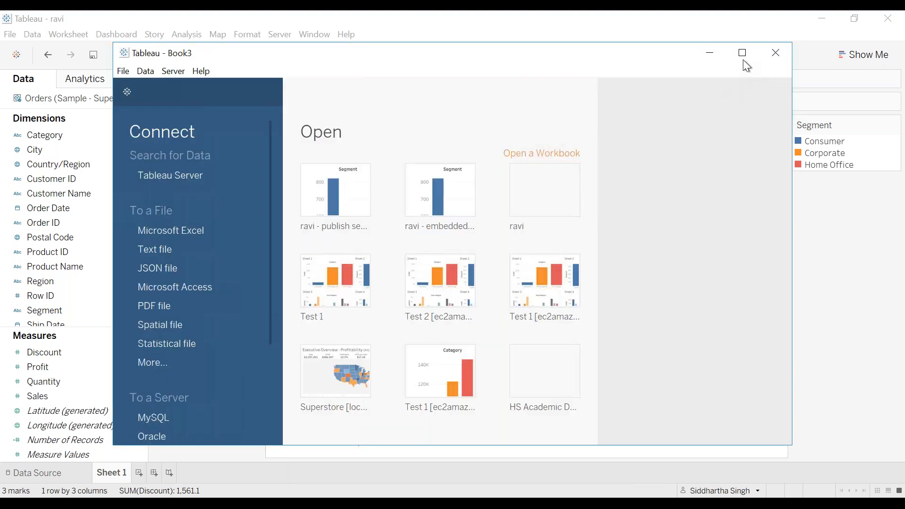
click(743, 55)
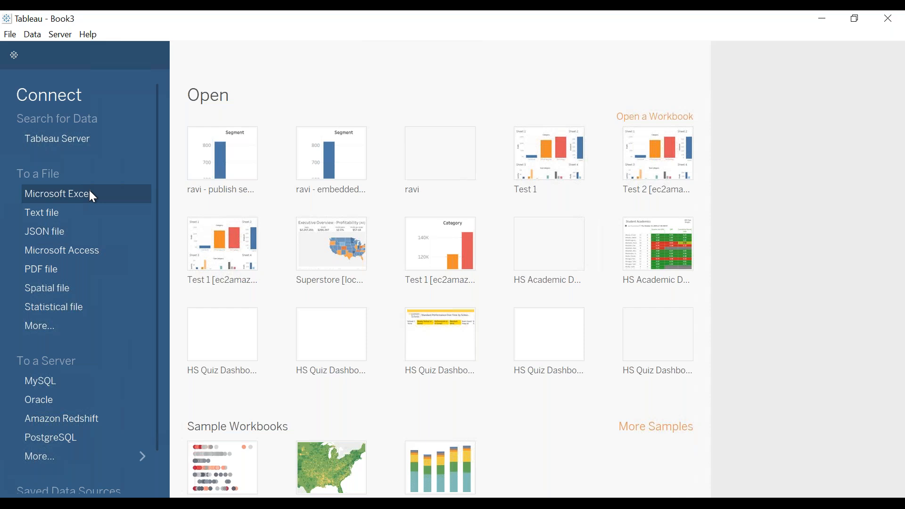
Step: Connect to the Sample - Superstore Excel file, add the Orders sheet and set the connection to Extract
click(89, 194)
double_click(219, 131)
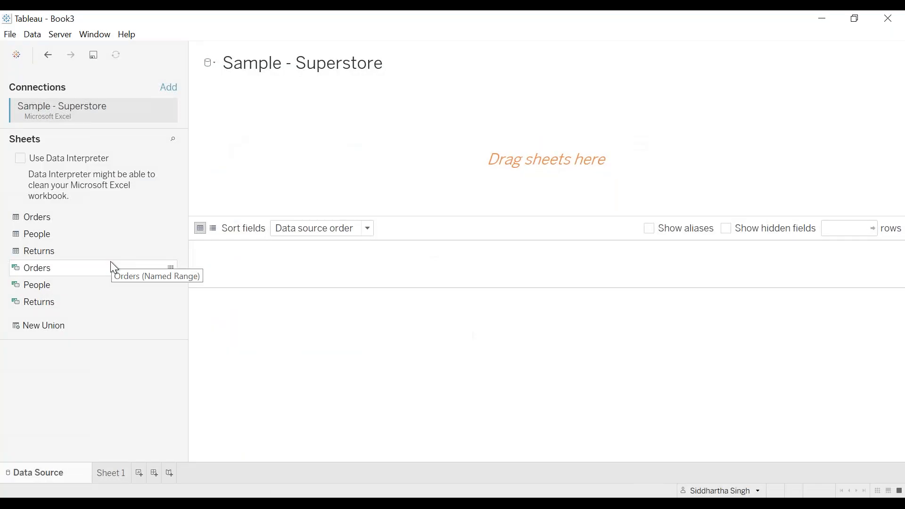
double_click(67, 217)
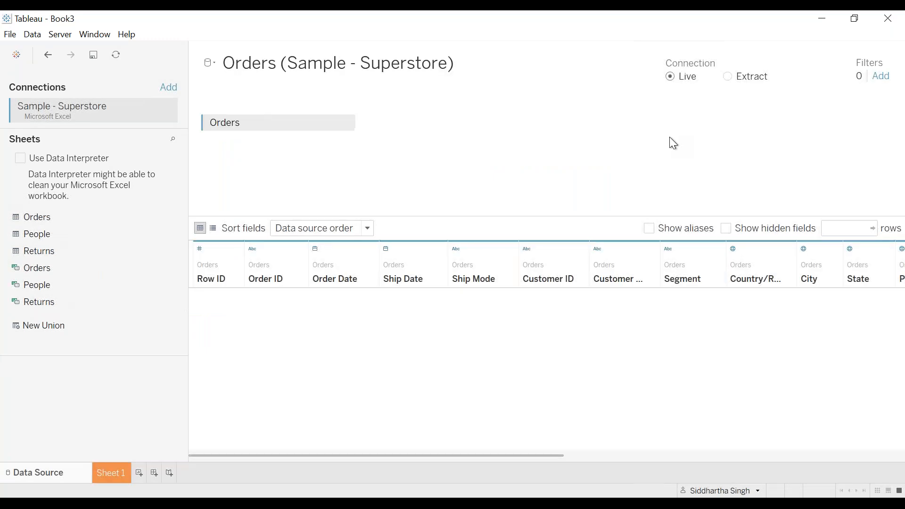
click(731, 78)
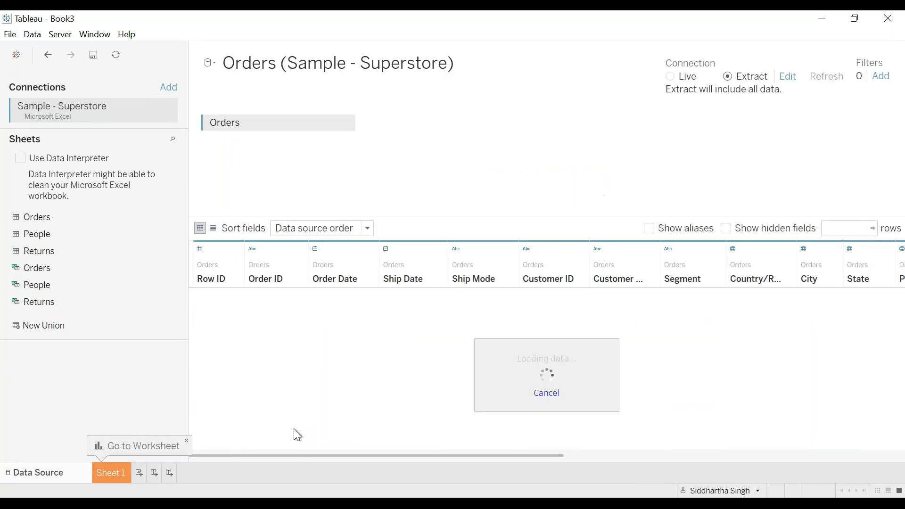
Step: Go to Sheet 1 and save the extract file with '- extract' added to its Orders (Sample - Superstore) name
click(117, 470)
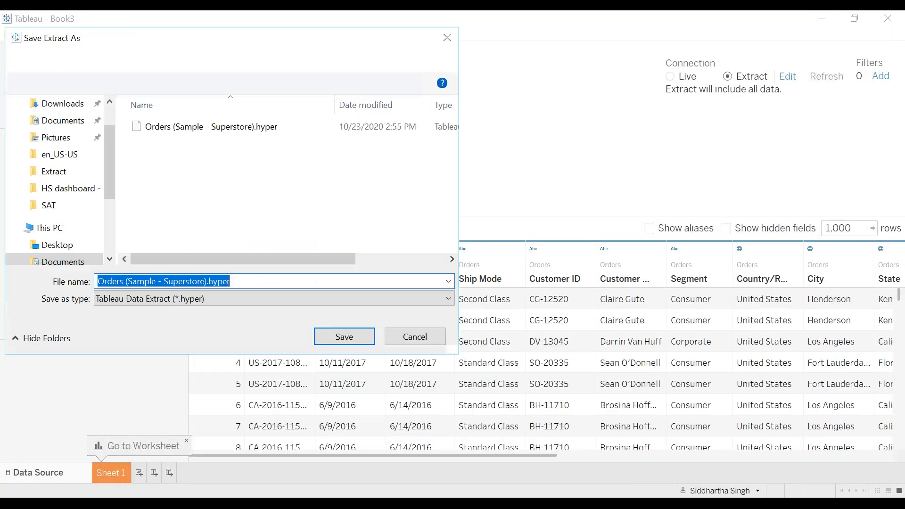
click(230, 282)
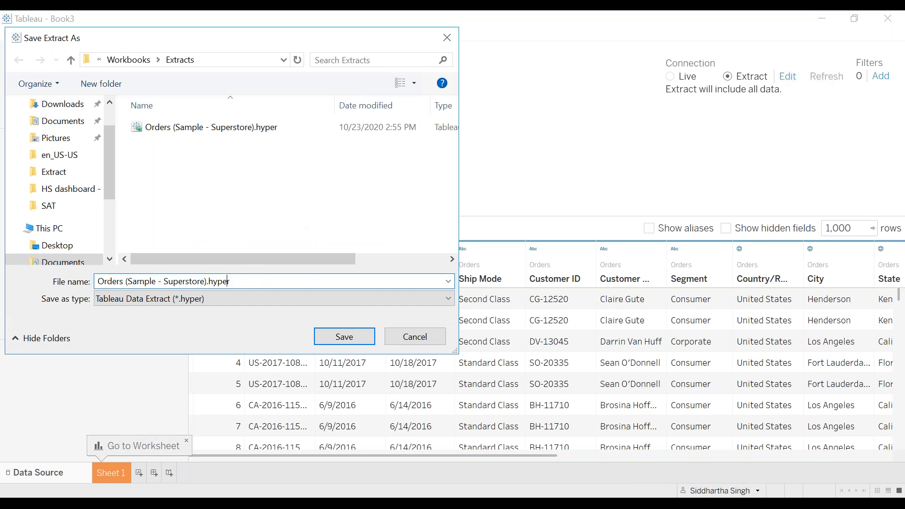
text(-  extract)
key(Return)
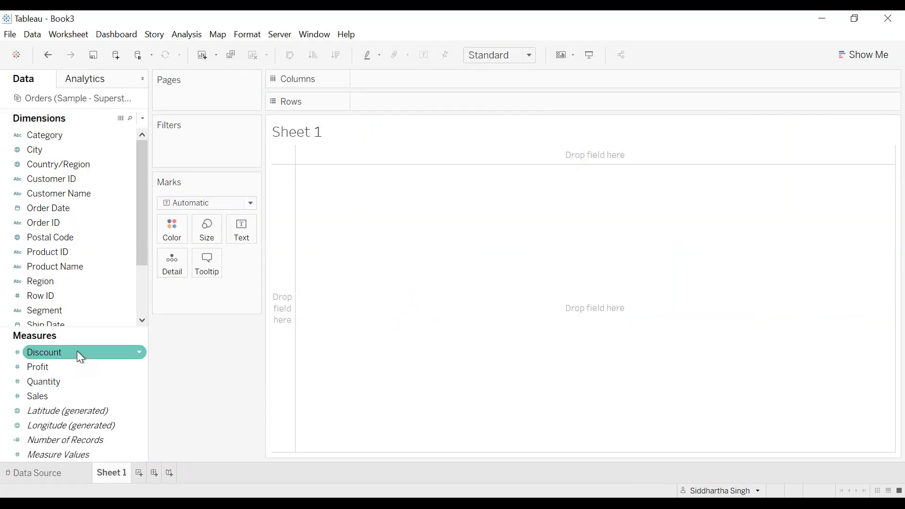
scroll(85, 196, down, 3)
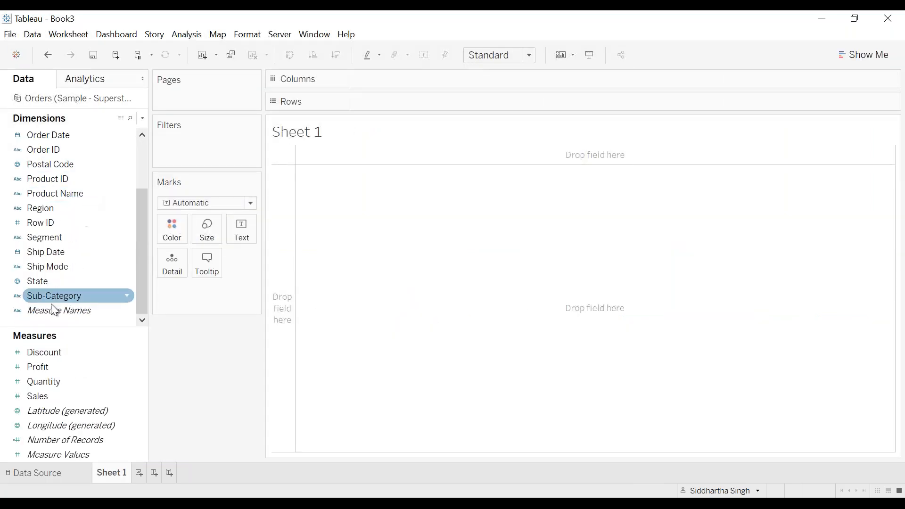
double_click(69, 296)
double_click(78, 383)
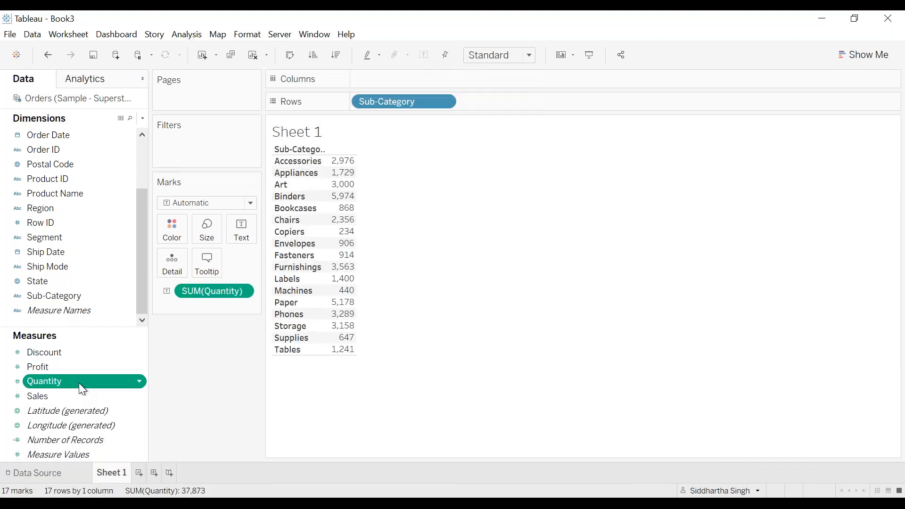
click(253, 56)
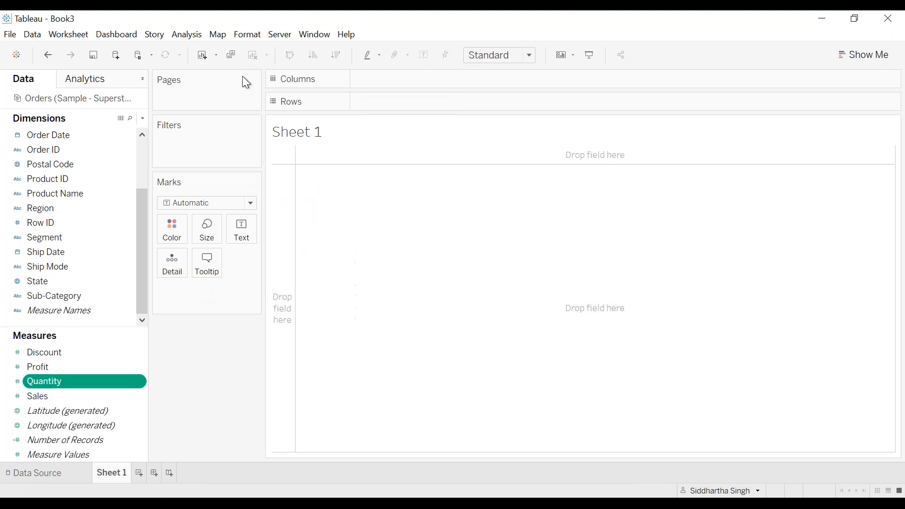
Step: Build a bar chart of Quantity by Sub-Category, coloured by SUM(Discount)
double_click(81, 380)
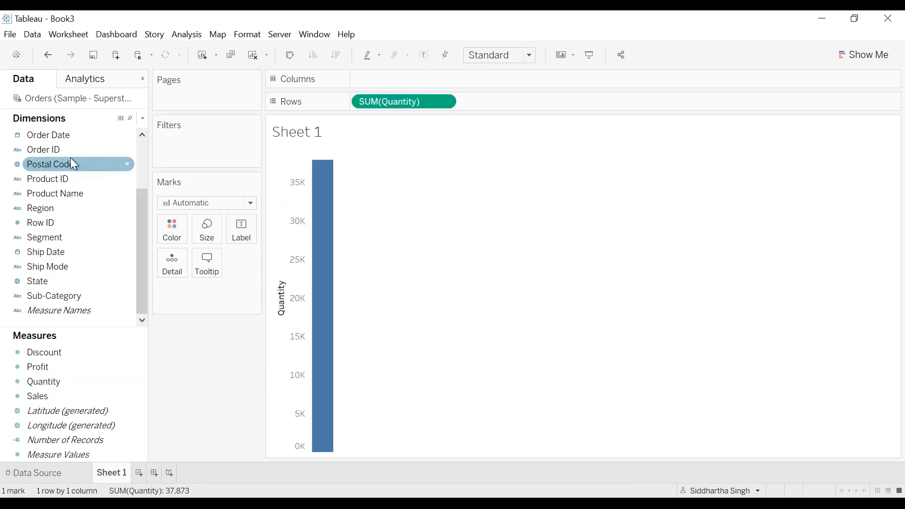
double_click(83, 300)
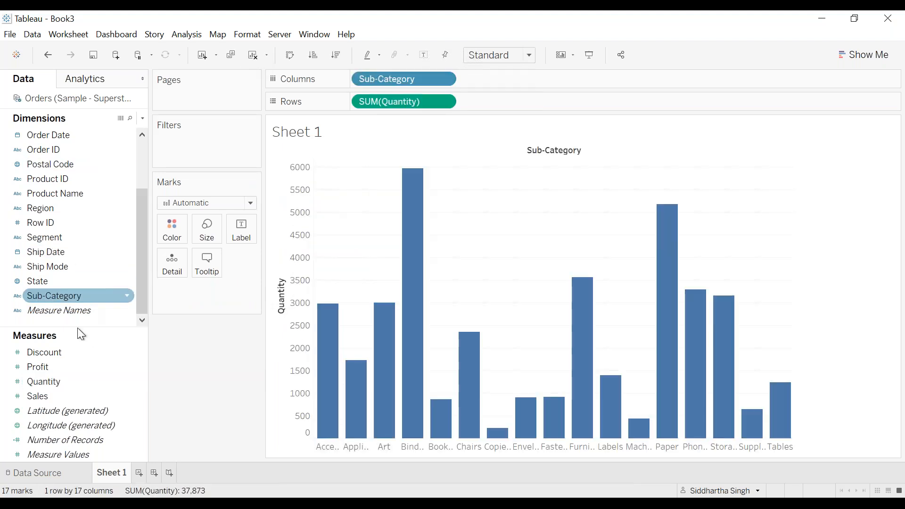
mouse_move(66, 349)
mouse_down()
mouse_move(89, 300)
mouse_move(172, 228)
mouse_up()
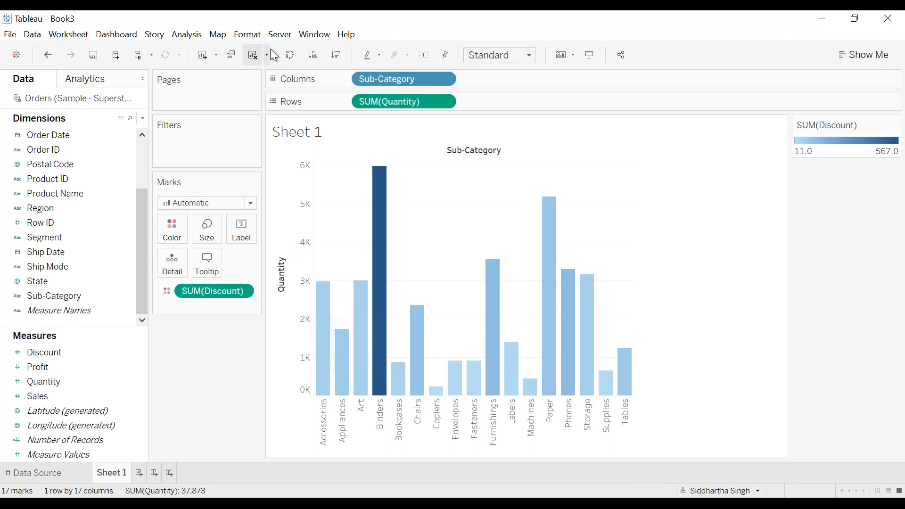
Step: Open the Publish Workbook dialog and review the Refresh Schedule options, leaving the schedule at None
click(279, 36)
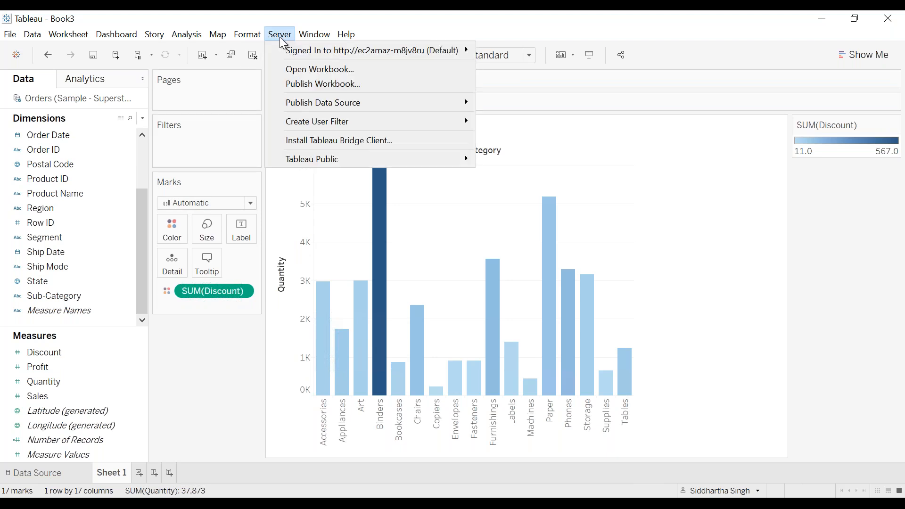
click(389, 89)
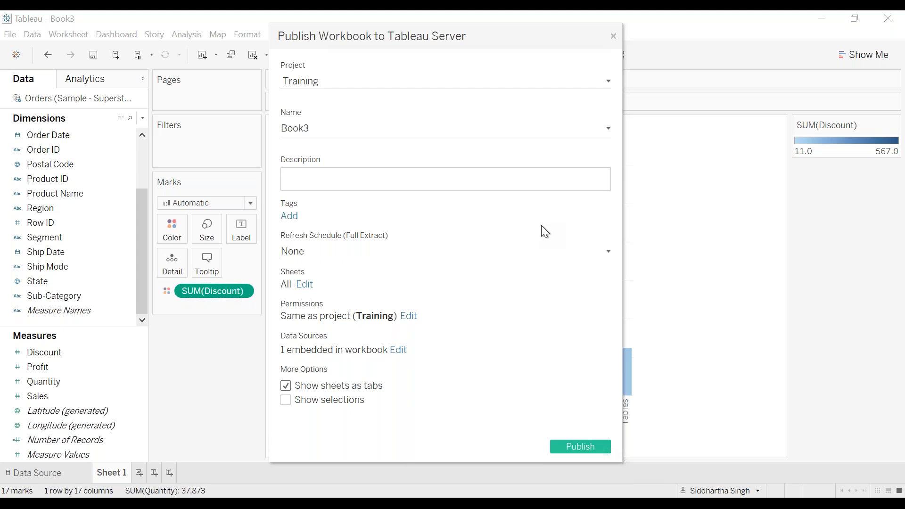
click(394, 255)
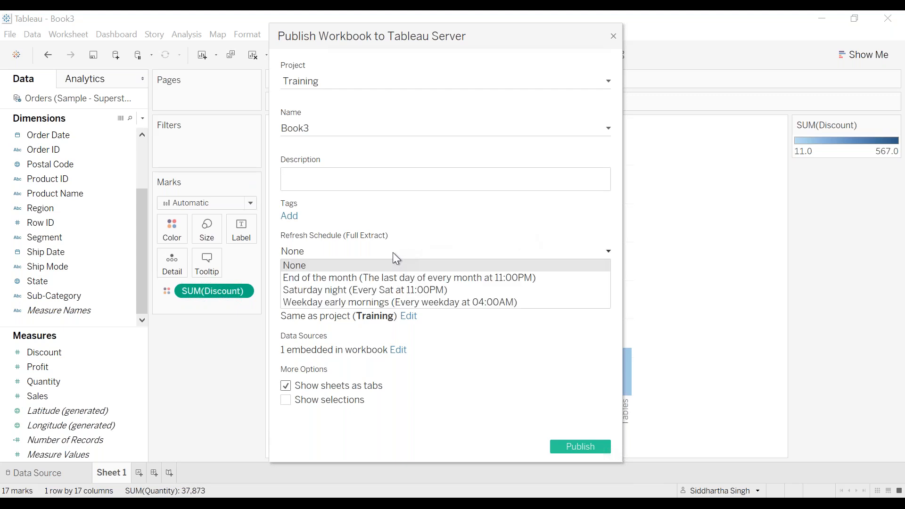
click(493, 206)
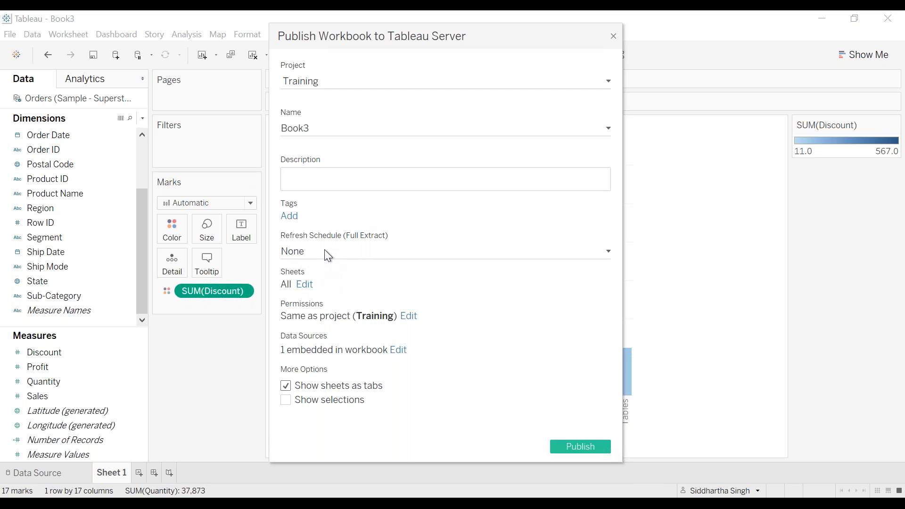
click(293, 253)
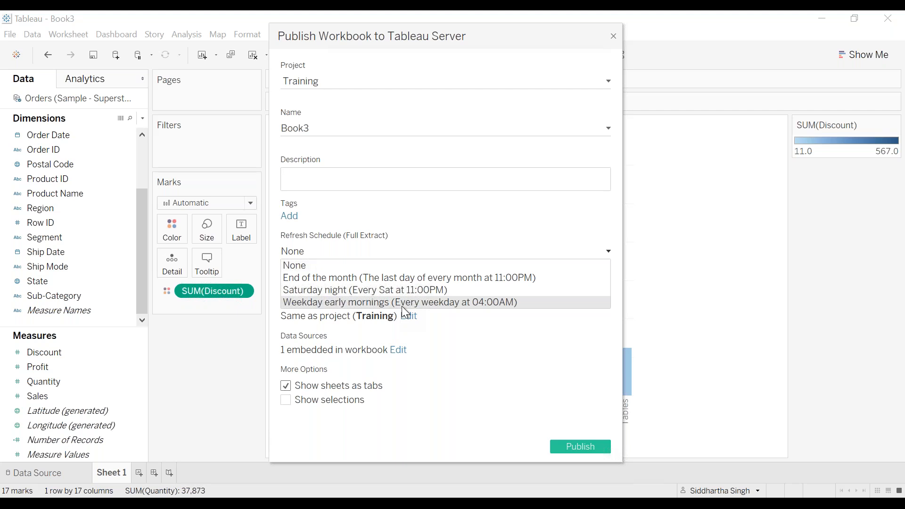
click(499, 176)
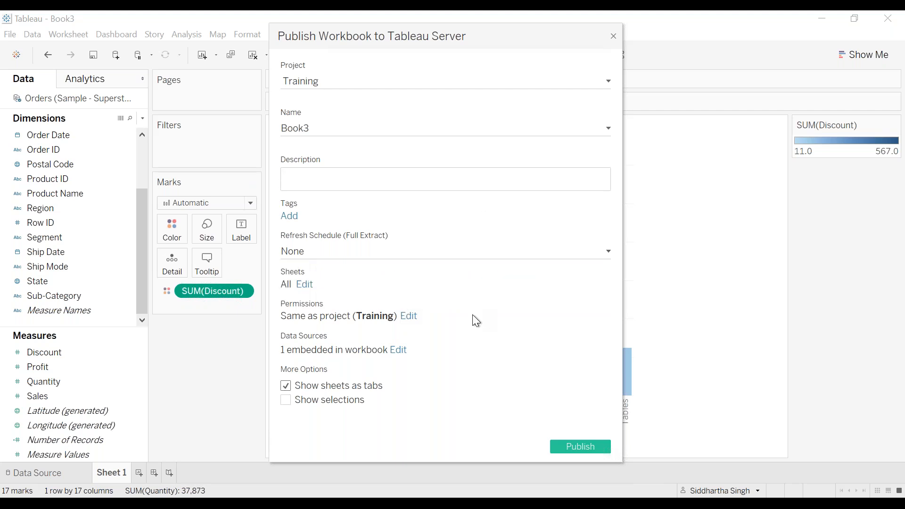
Step: Open the data source settings and review the publish type options without changing them
click(396, 351)
click(511, 408)
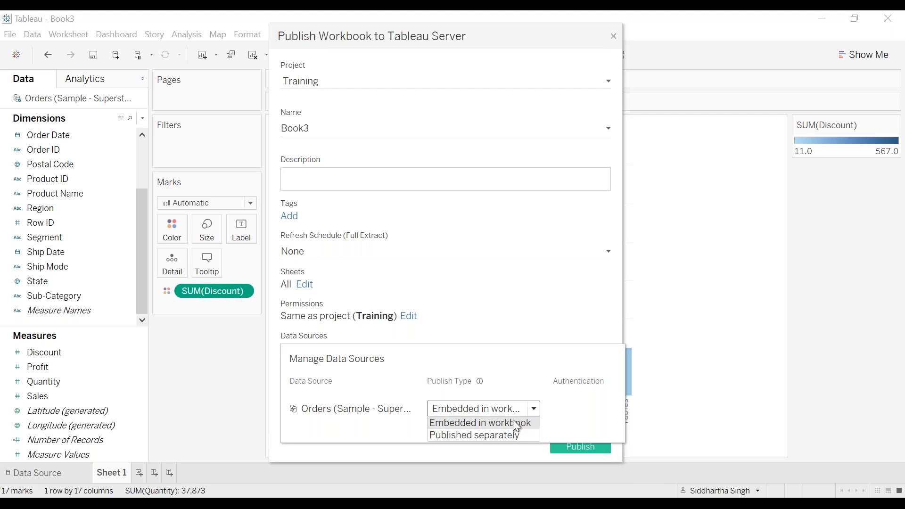
click(536, 323)
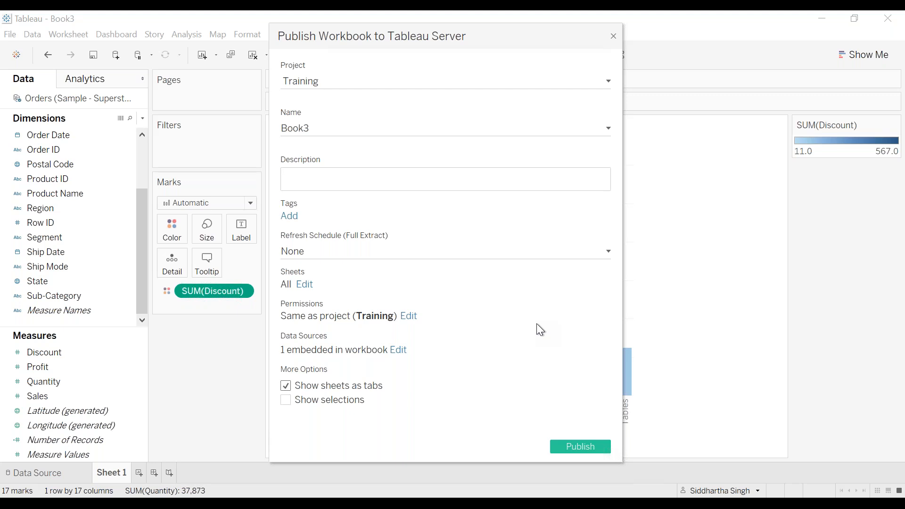
click(403, 351)
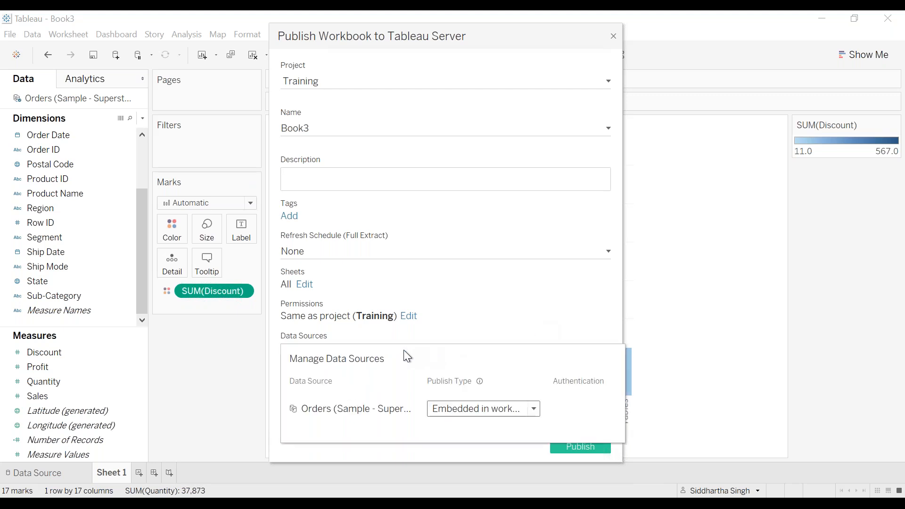
click(492, 411)
click(499, 423)
click(552, 266)
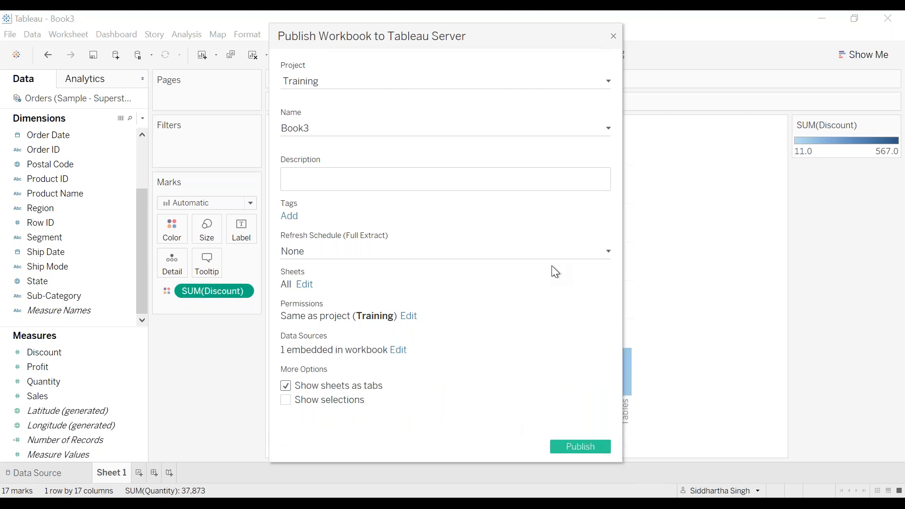
Step: Try setting the Orders data source to Published separately, then revert it to Embedded in workbook
click(399, 352)
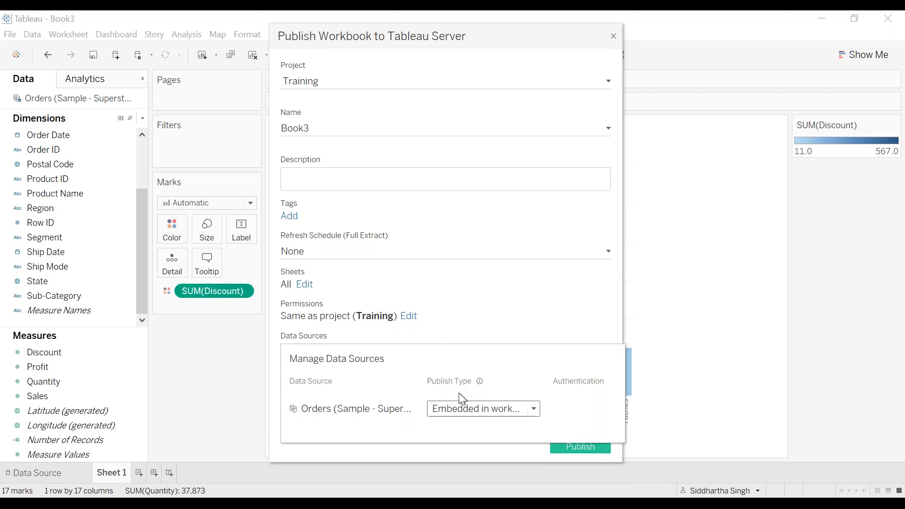
click(490, 412)
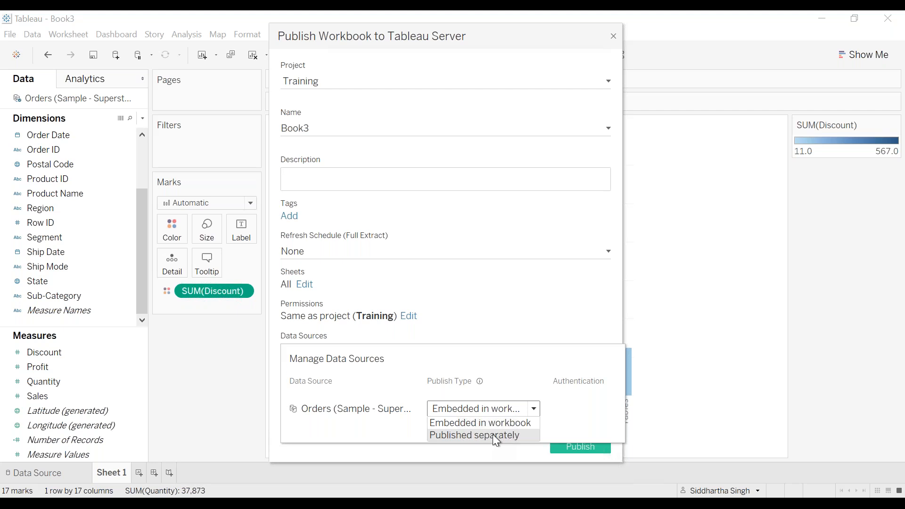
click(493, 434)
click(519, 315)
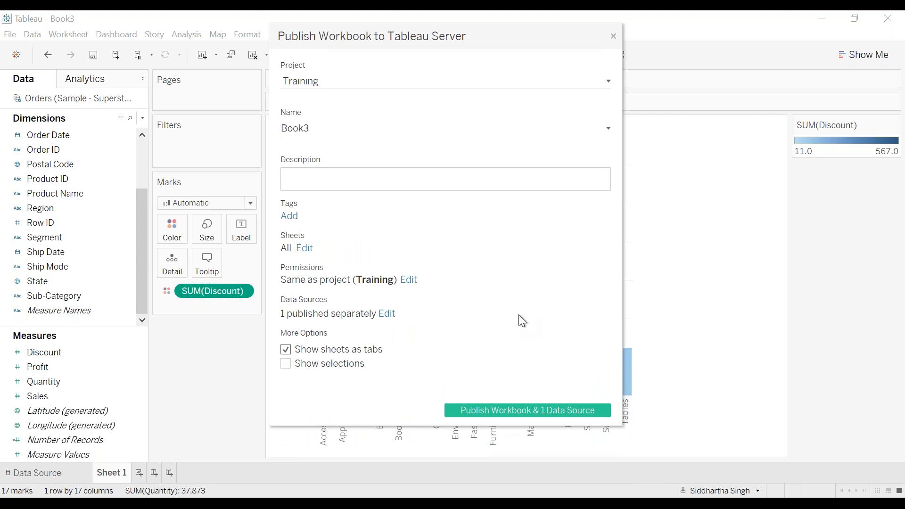
click(389, 312)
click(457, 372)
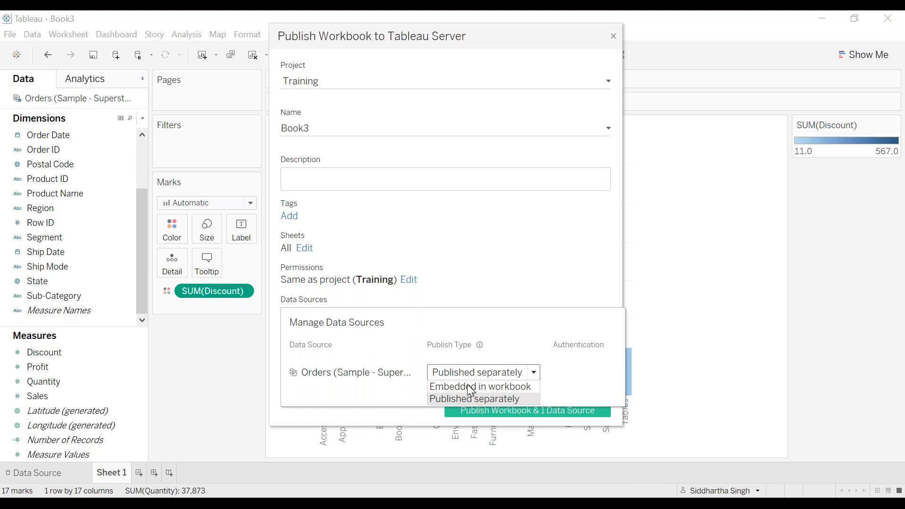
click(468, 386)
click(542, 441)
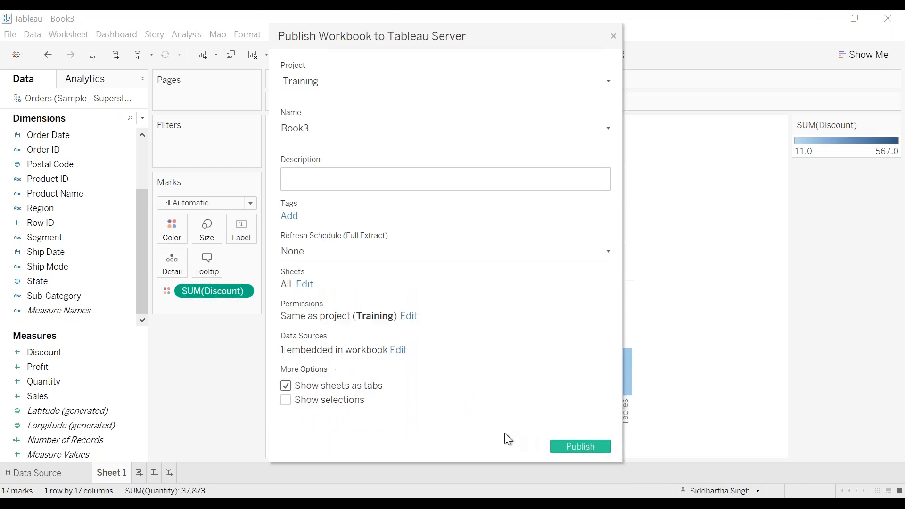
Step: Name the workbook 'ravi - extract - embedded' and publish it to the Training project with the embedded data source
click(346, 124)
double_click(346, 122)
text(ravi )
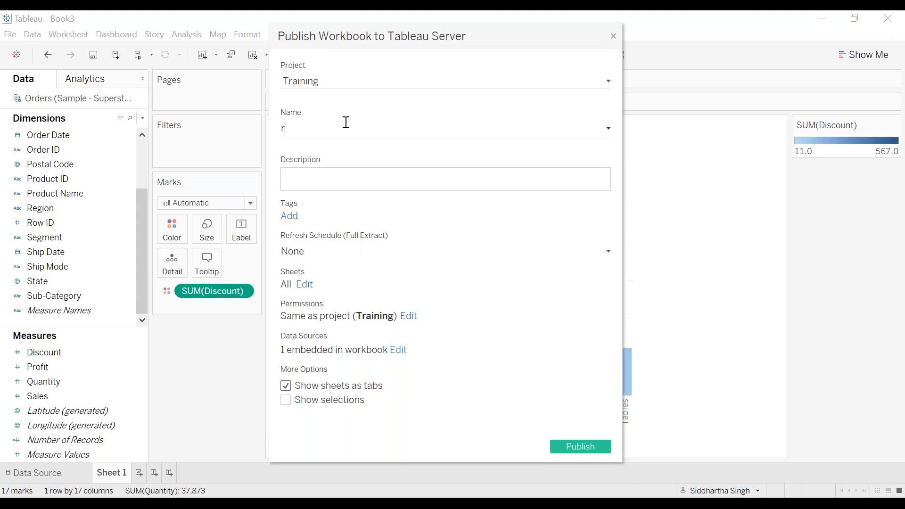
text(- en)
key(BackSpace)
text(xtract - embedded)
click(579, 445)
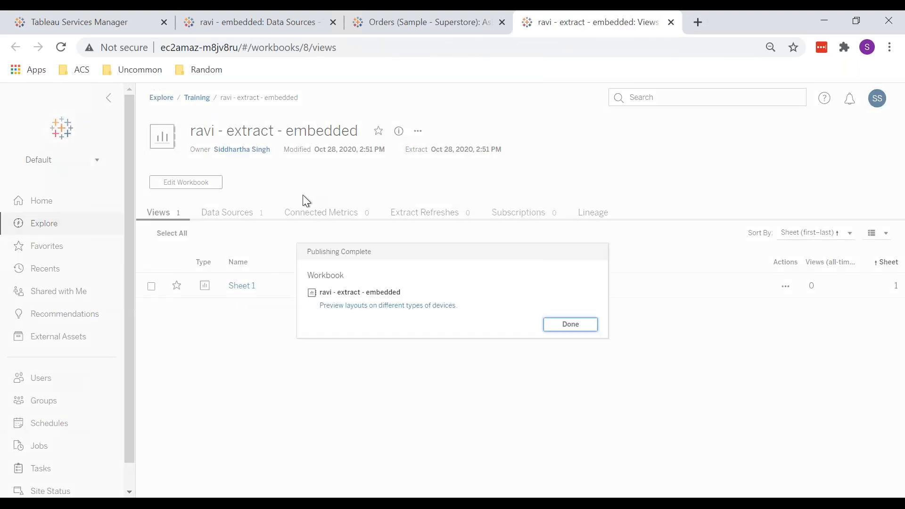
click(564, 325)
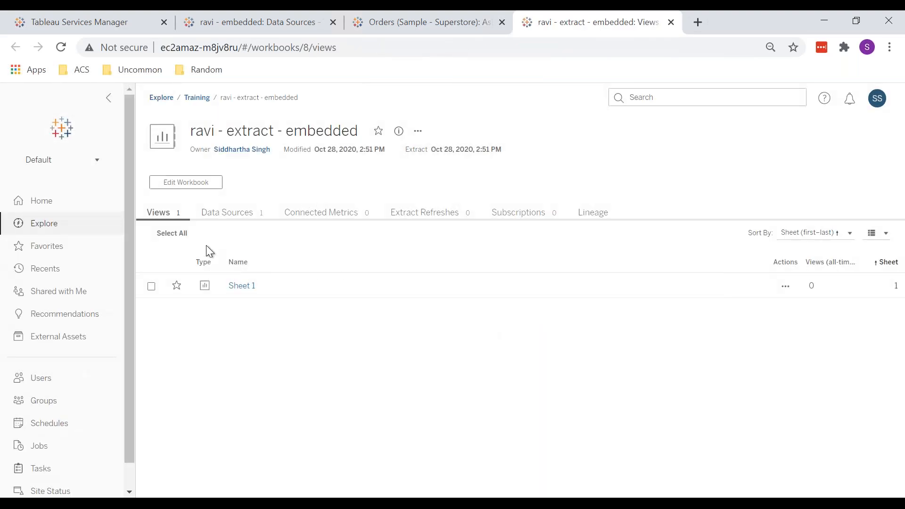
Step: Check the published workbook's data sources and extract refreshes on the server
click(228, 213)
click(419, 213)
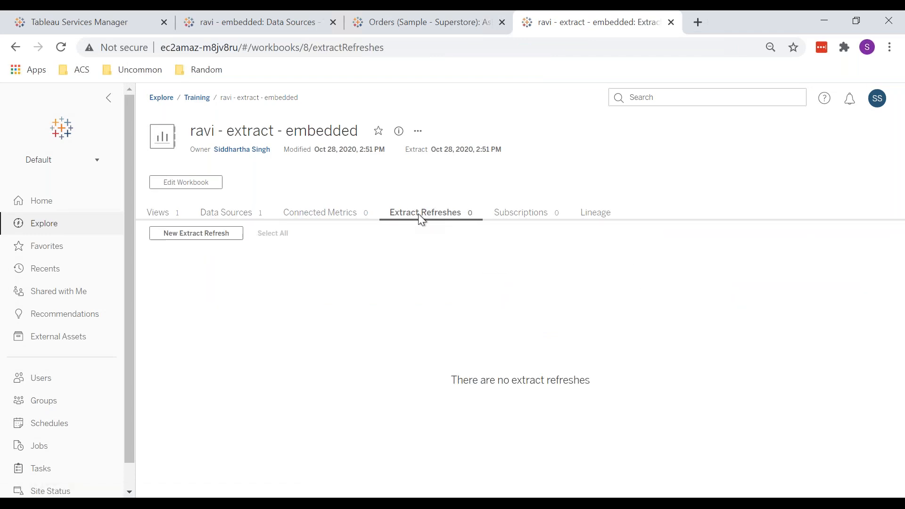
Step: Republish the workbook from Tableau Desktop under the same name with the data source published separately, overwriting both
click(196, 498)
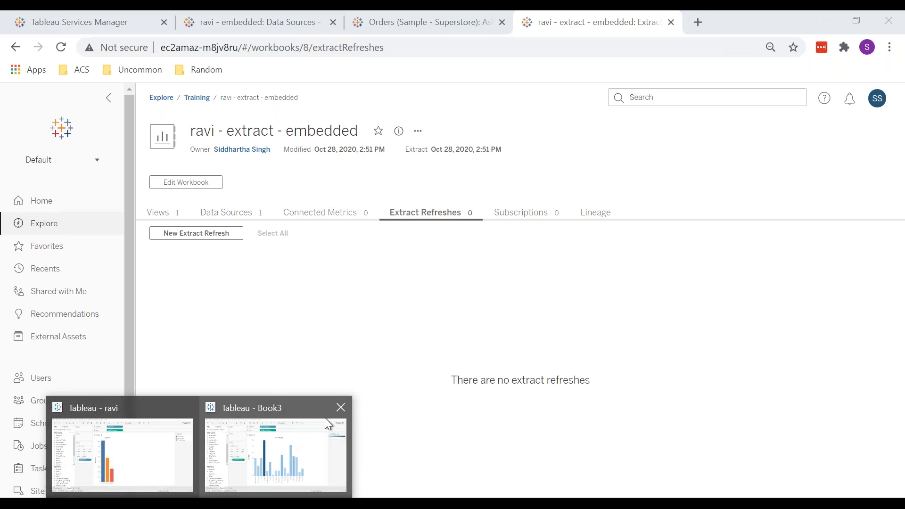
click(324, 418)
click(278, 35)
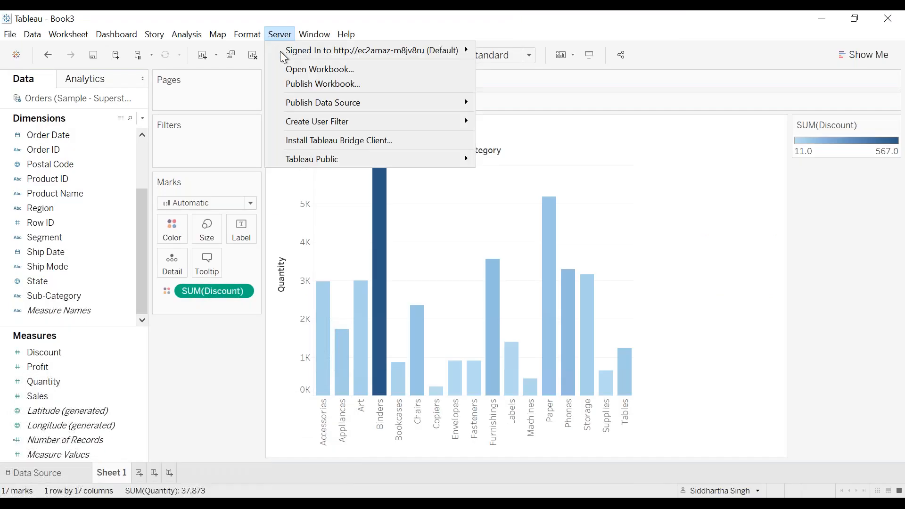
click(358, 80)
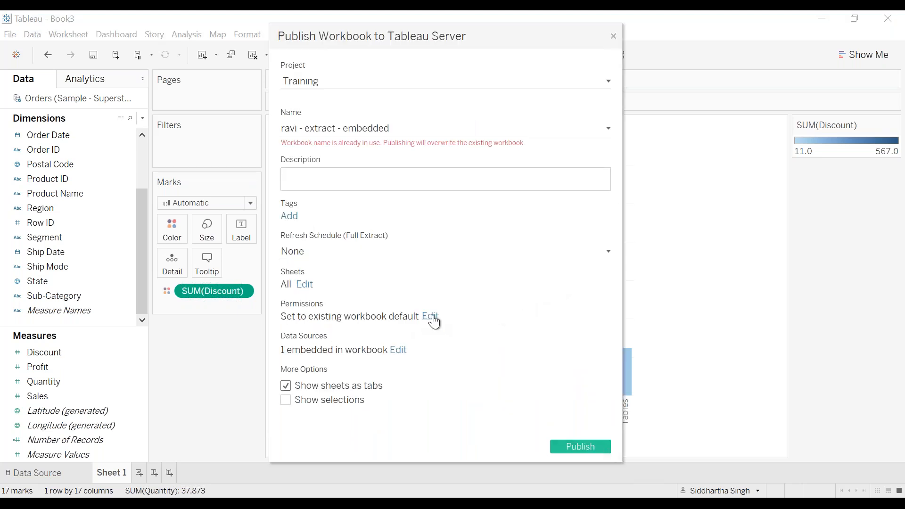
click(398, 350)
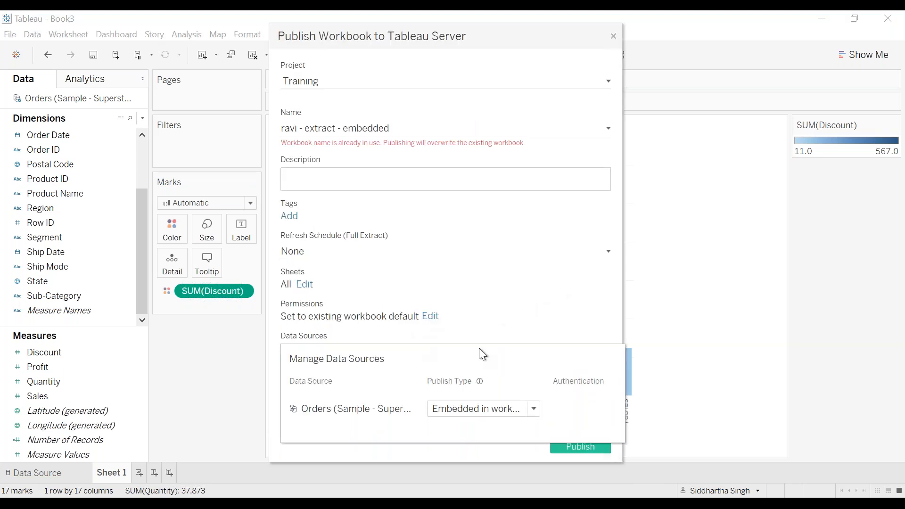
click(523, 410)
click(488, 438)
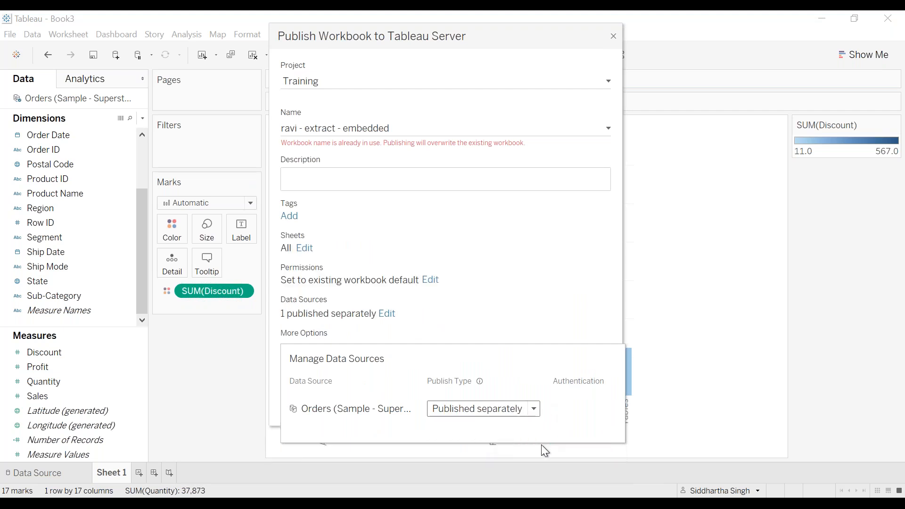
click(566, 281)
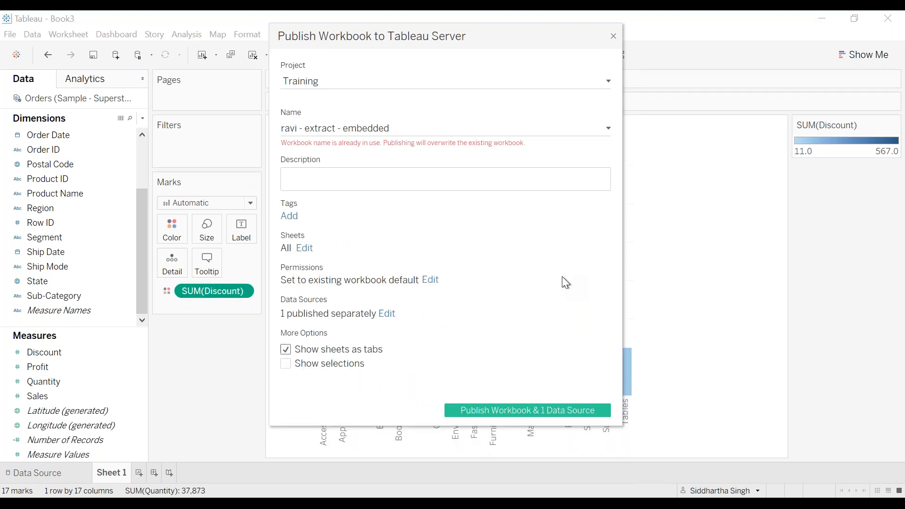
click(551, 411)
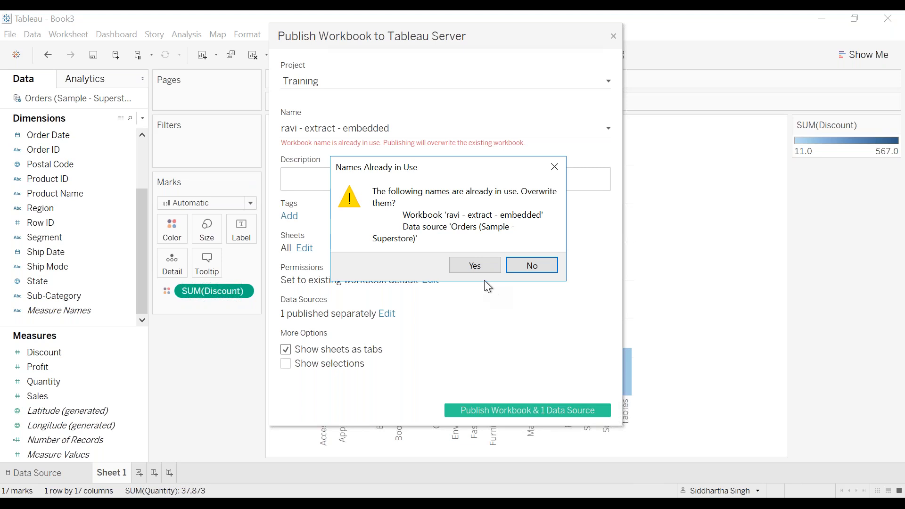
click(476, 266)
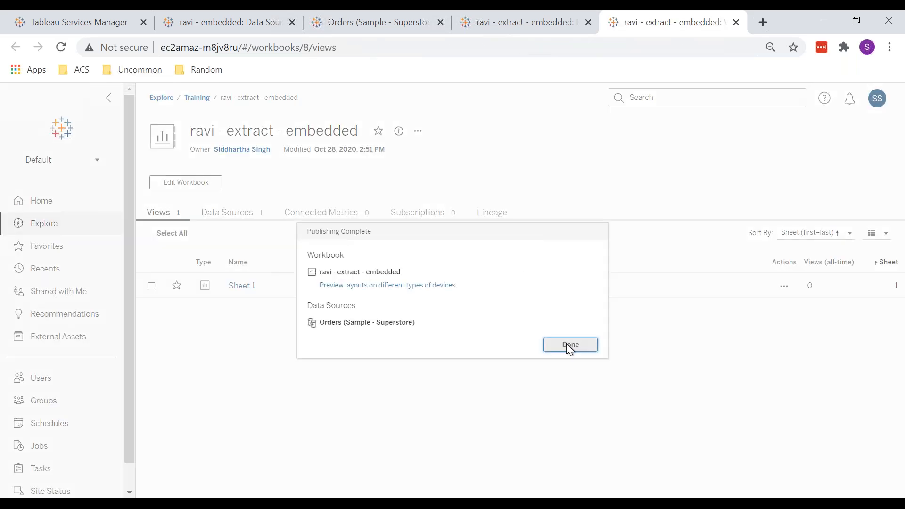
click(568, 344)
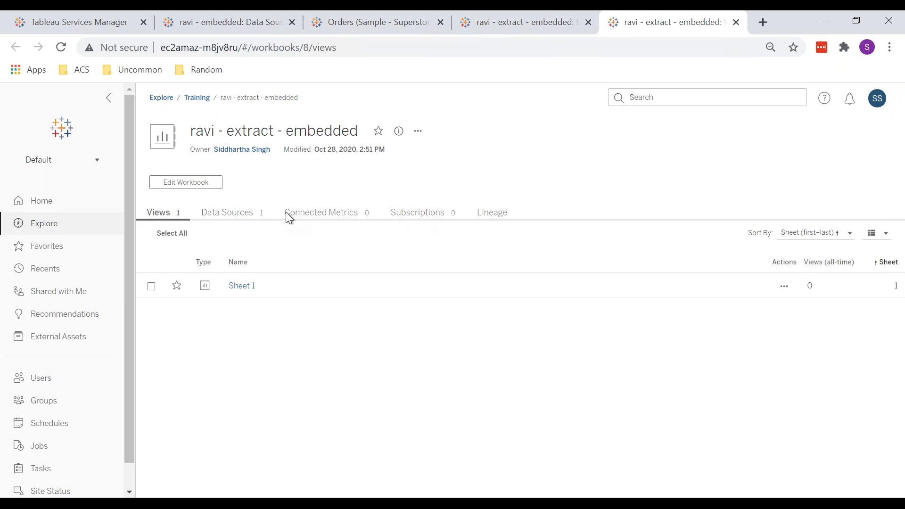
Step: Switch between the published workbook's browser tabs and open its Orders data source from the data sources list
click(575, 37)
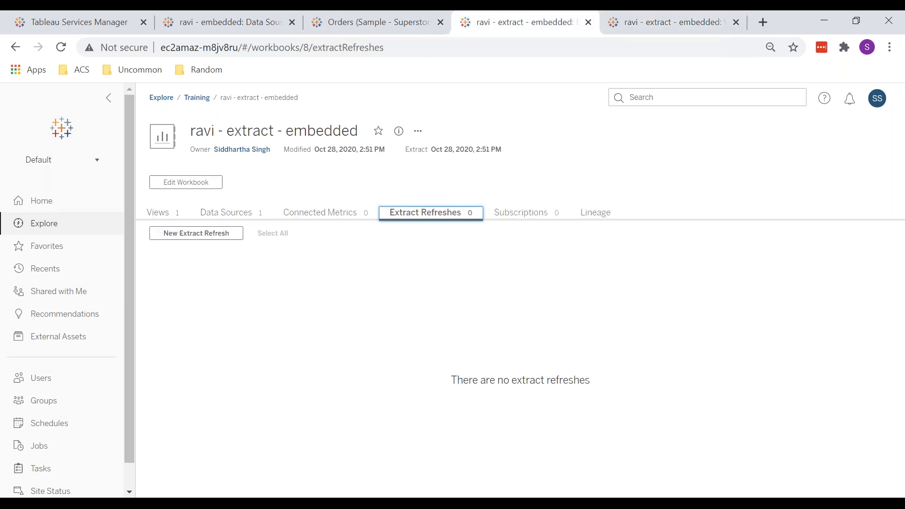
click(693, 25)
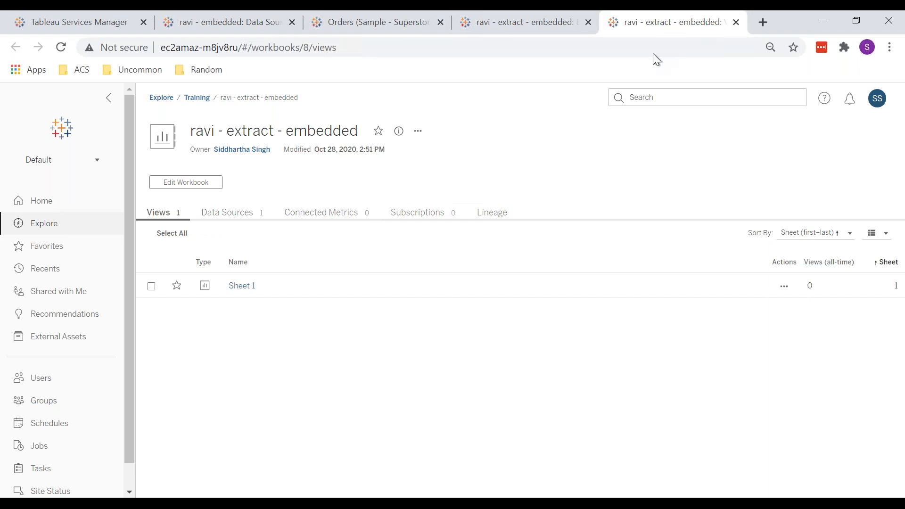
click(261, 214)
click(765, 288)
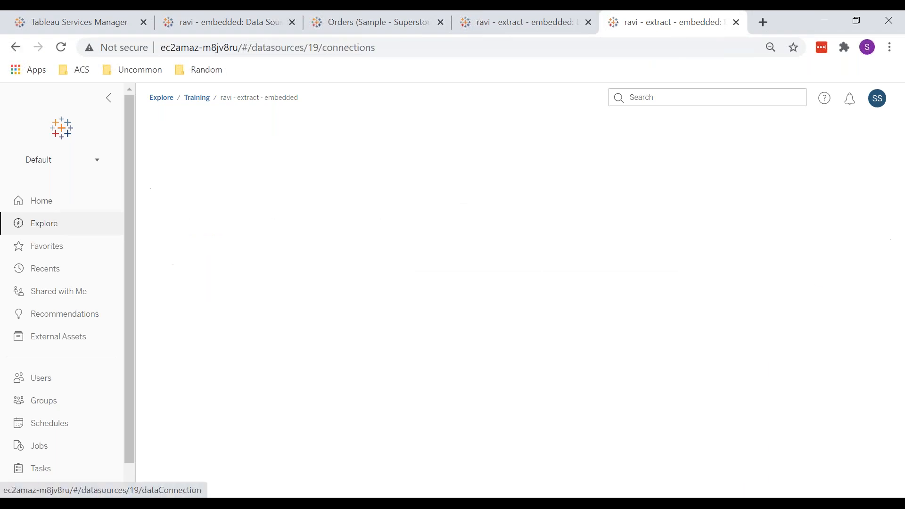
Step: Examine the Orders (Sample - Superstore) data source's extract refreshes, lineage, connected workbooks and connections
click(327, 218)
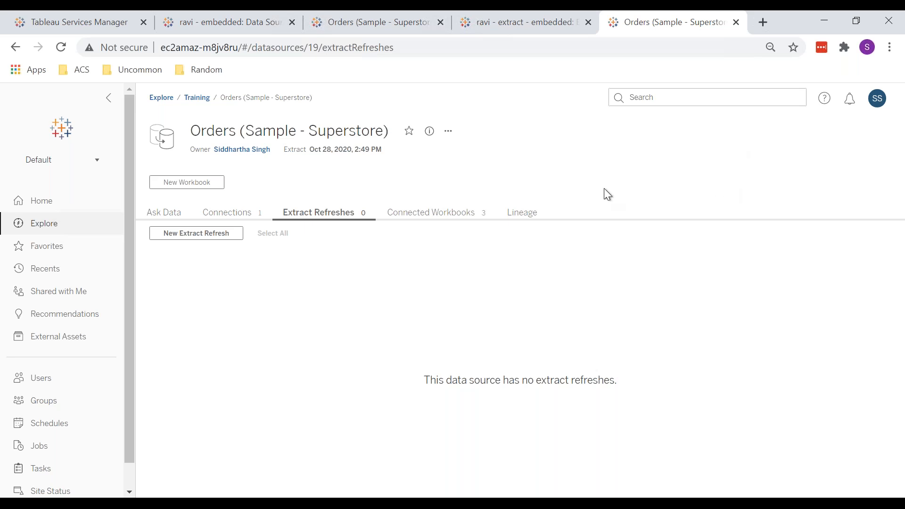
click(527, 211)
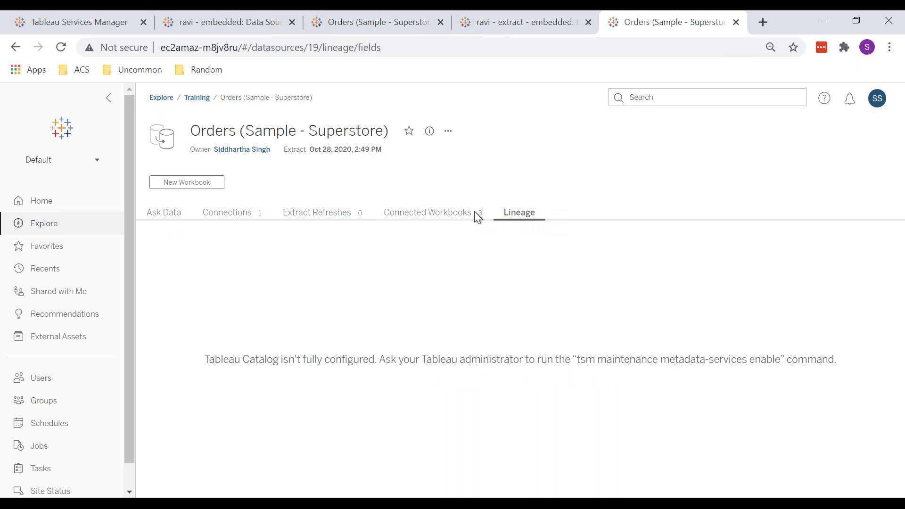
click(452, 224)
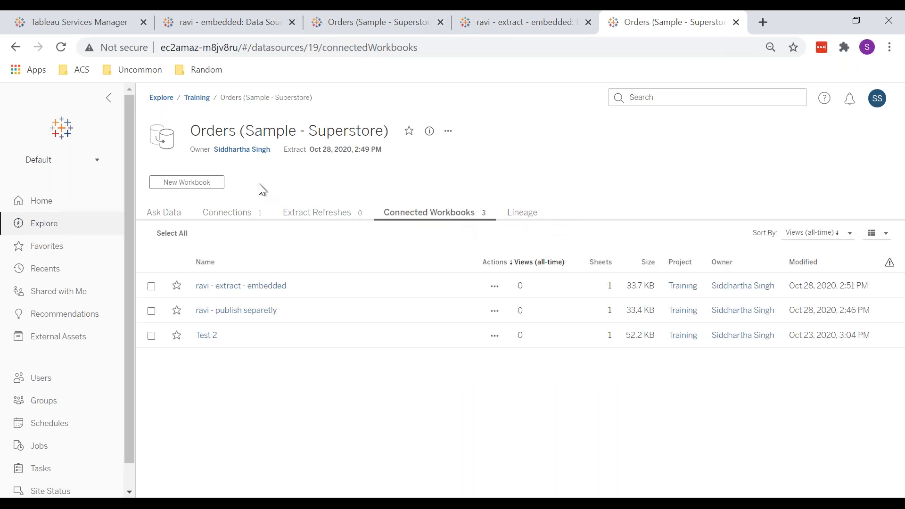
click(228, 211)
click(169, 215)
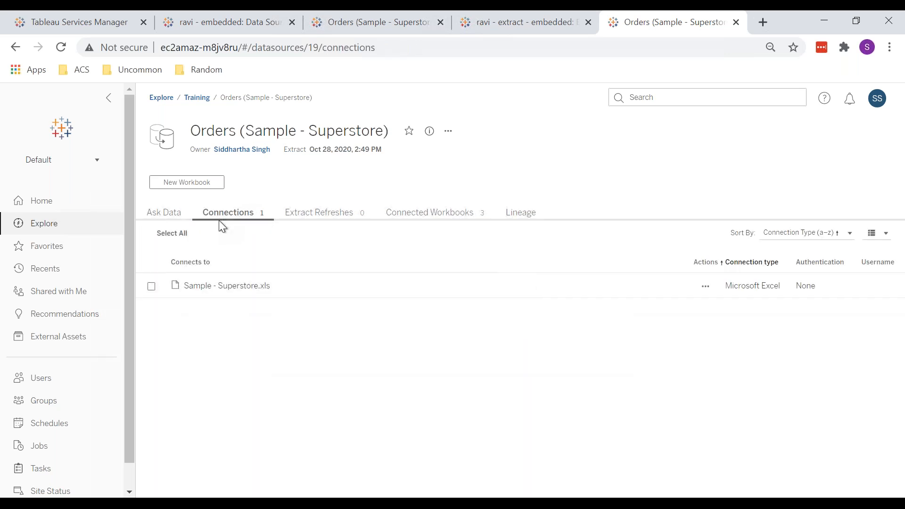
Step: Review the Orders (Sample - Superstore) data source's extract refreshes and connected workbooks
click(320, 213)
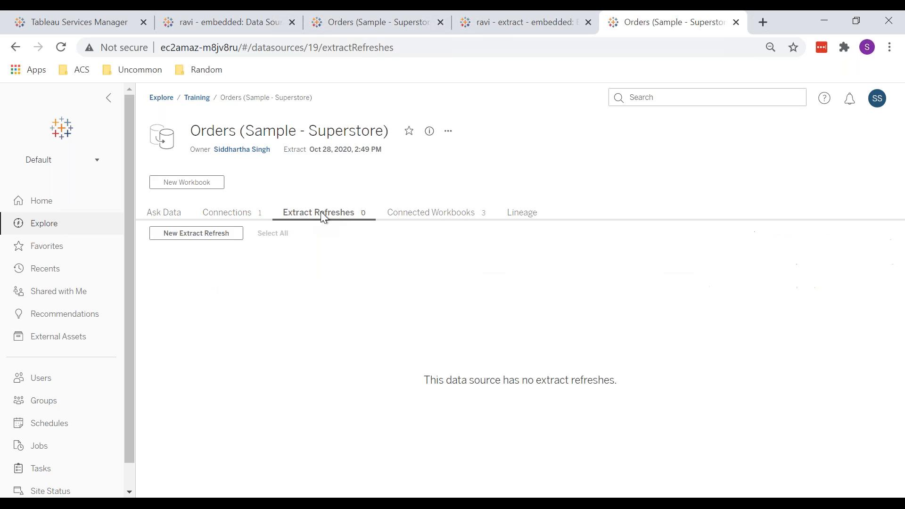
click(418, 212)
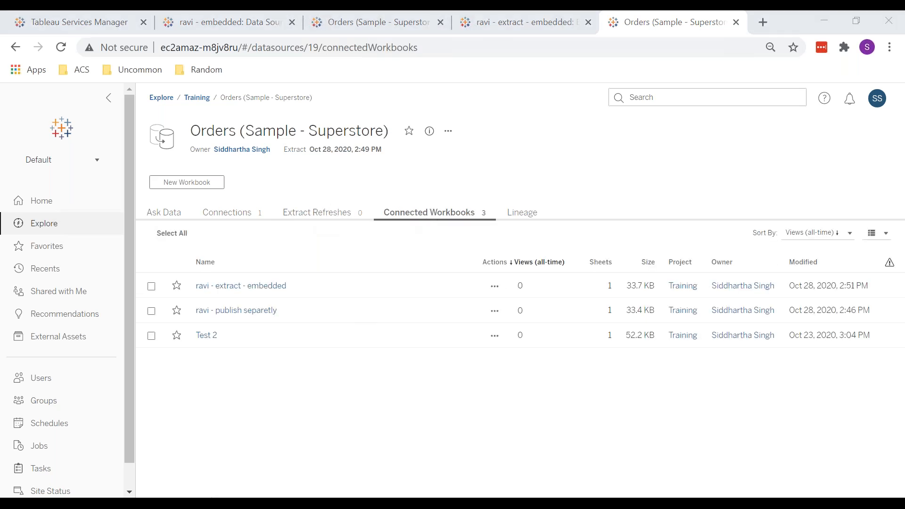
mouse_move(207, 501)
click(308, 417)
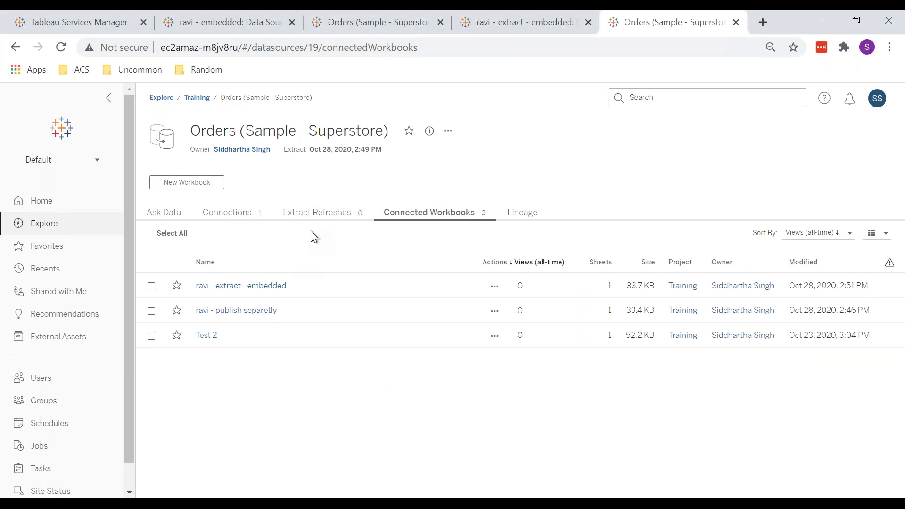
Step: Switch to the ravi - extract - embedded workbook, open its data sources, and follow the Orders connection link
click(544, 30)
click(168, 217)
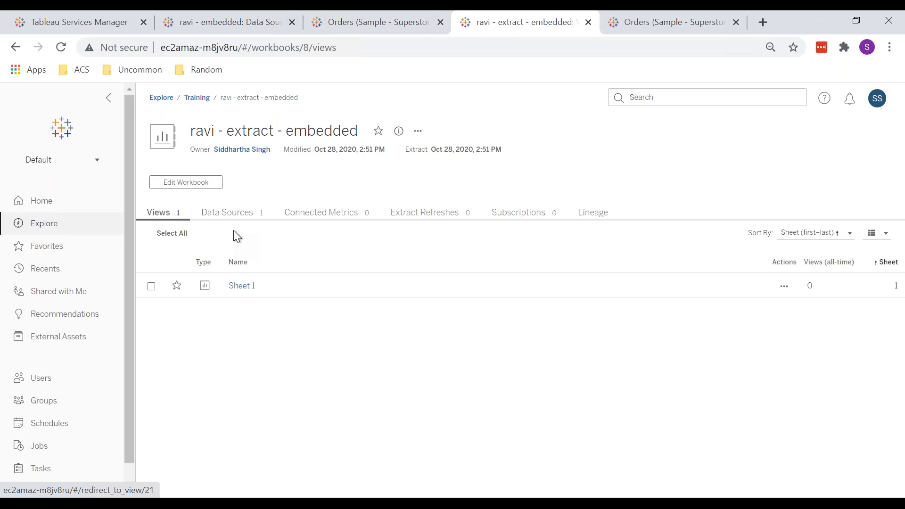
click(232, 217)
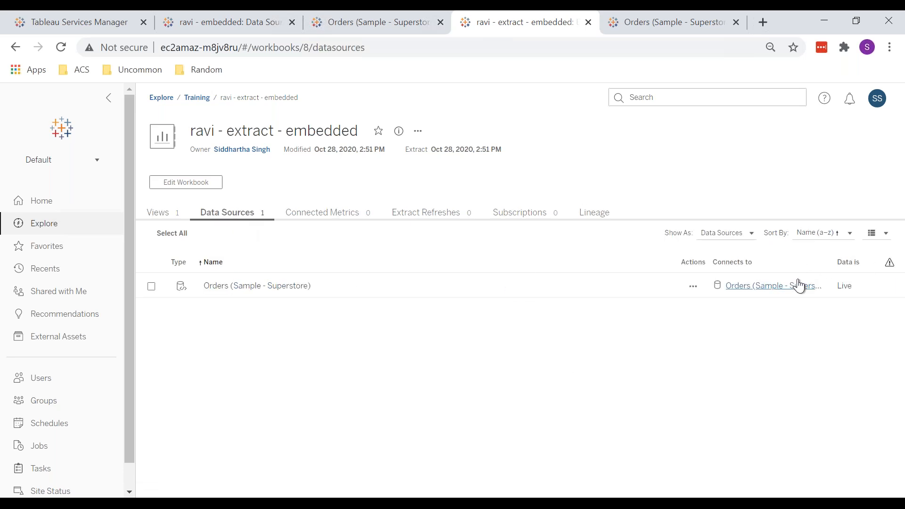
click(772, 287)
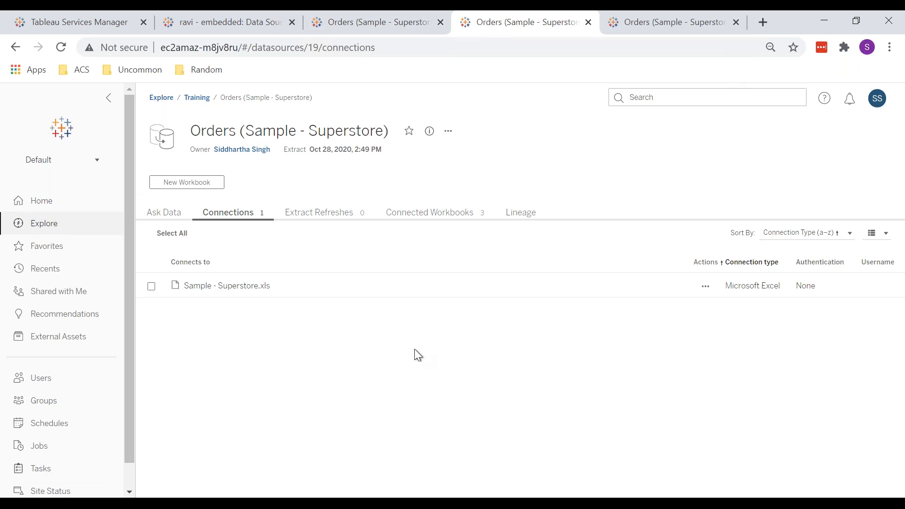
Step: Start adding a new site user with a username, review the site role choices, then cancel the form
click(35, 203)
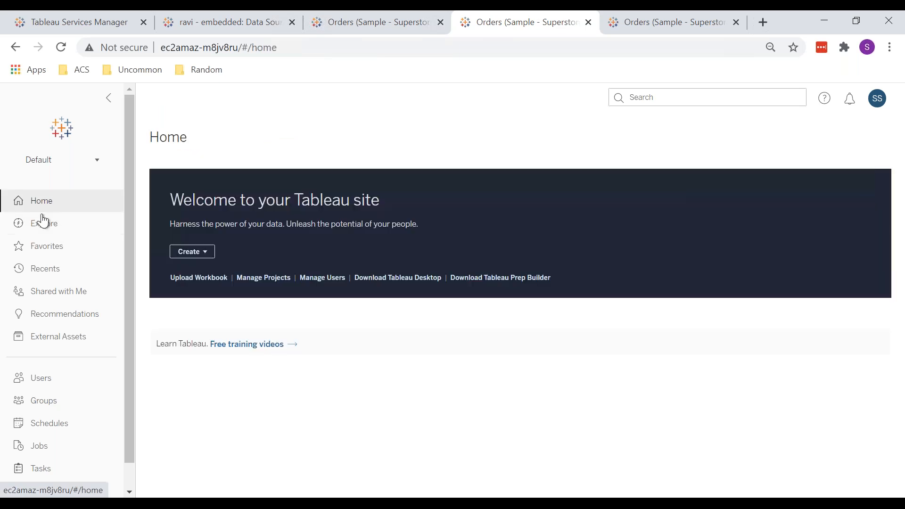
click(66, 380)
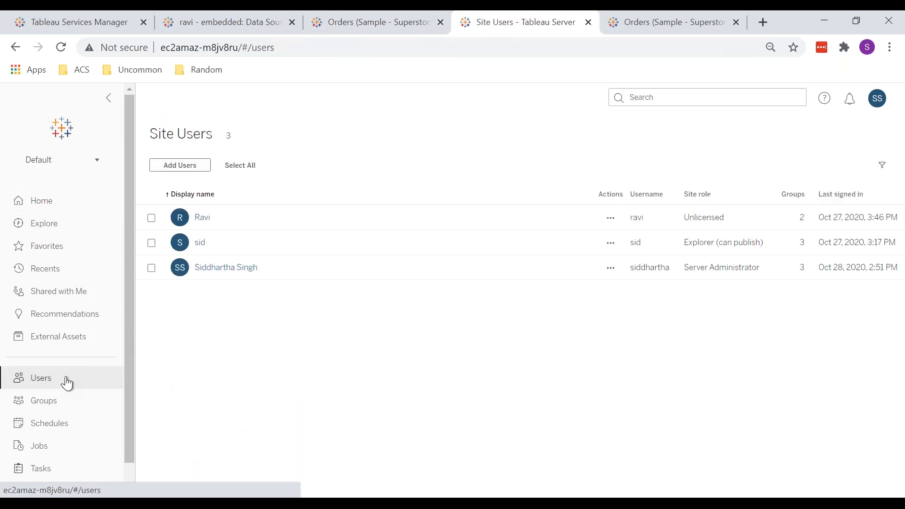
click(194, 165)
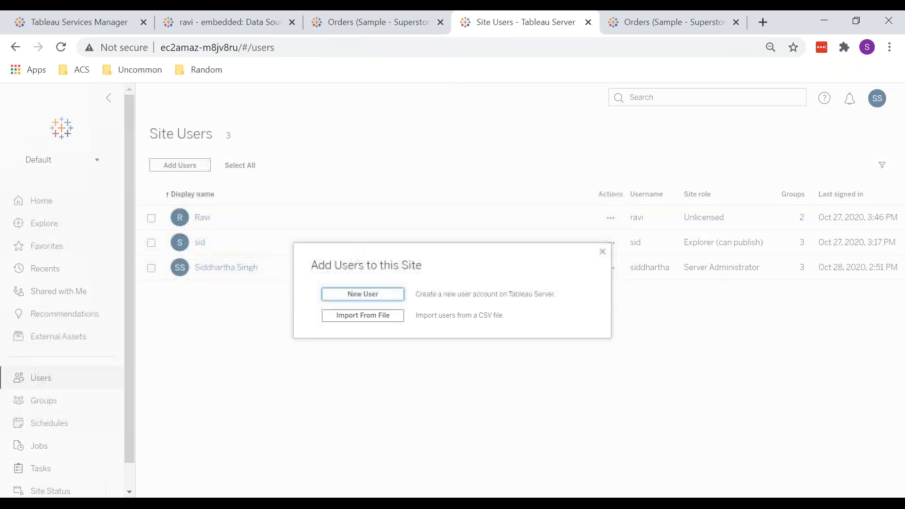
click(382, 297)
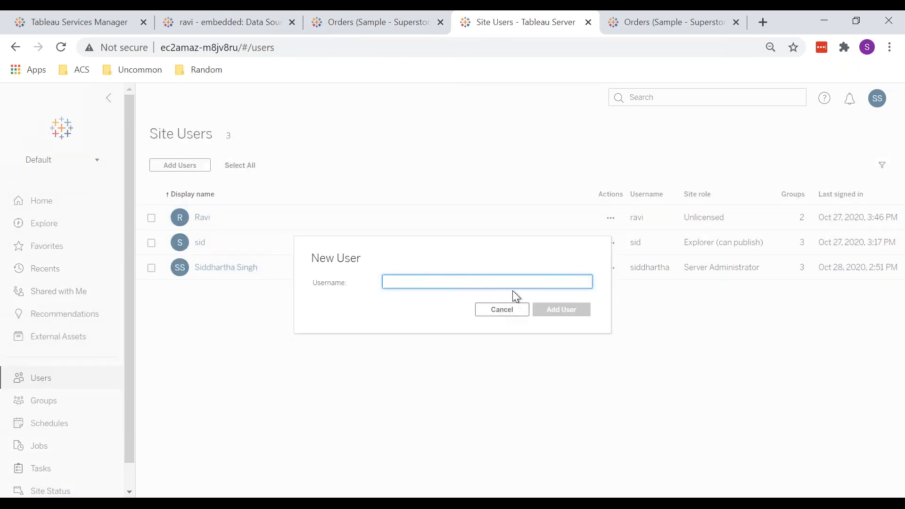
text(jh)
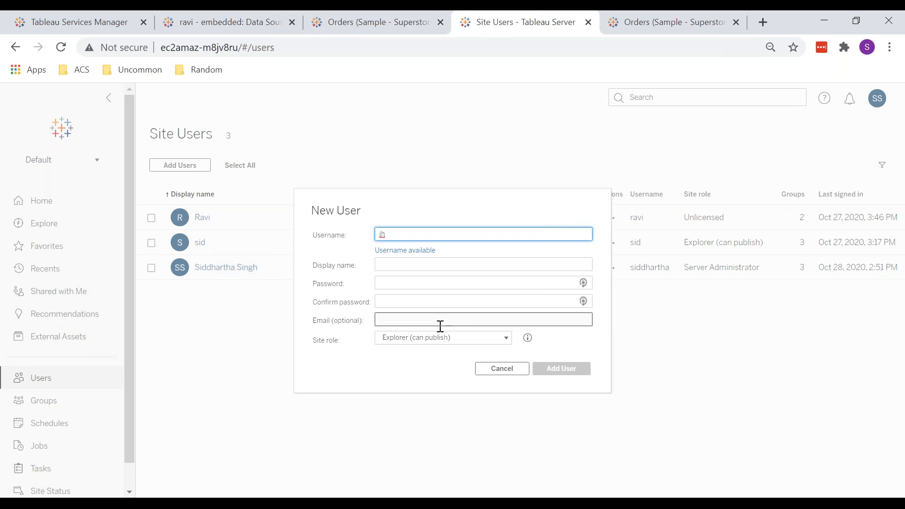
click(438, 343)
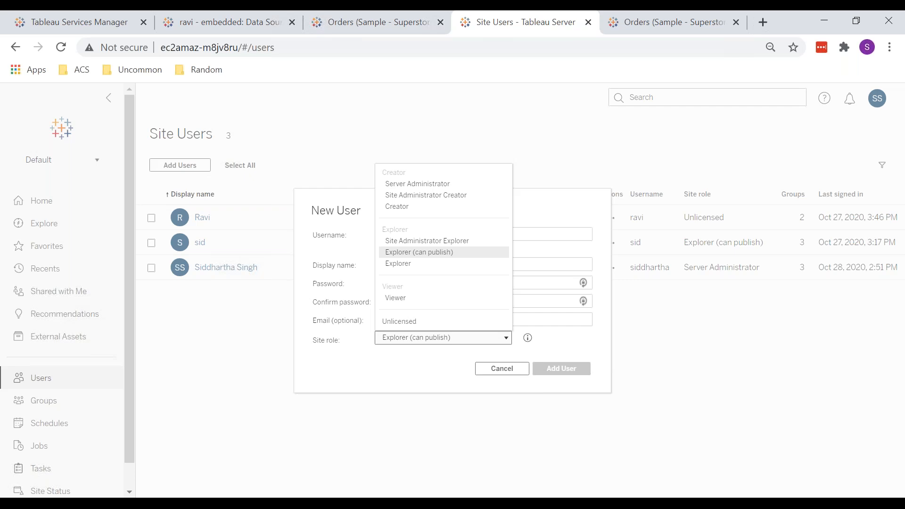
click(497, 375)
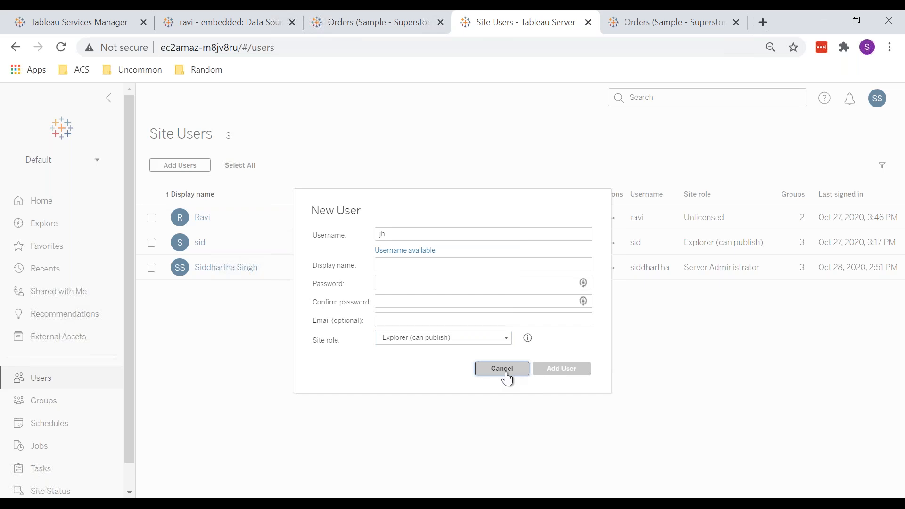
click(505, 372)
Step: Open the permissions of the Test 1 workbook in the Default project
click(52, 205)
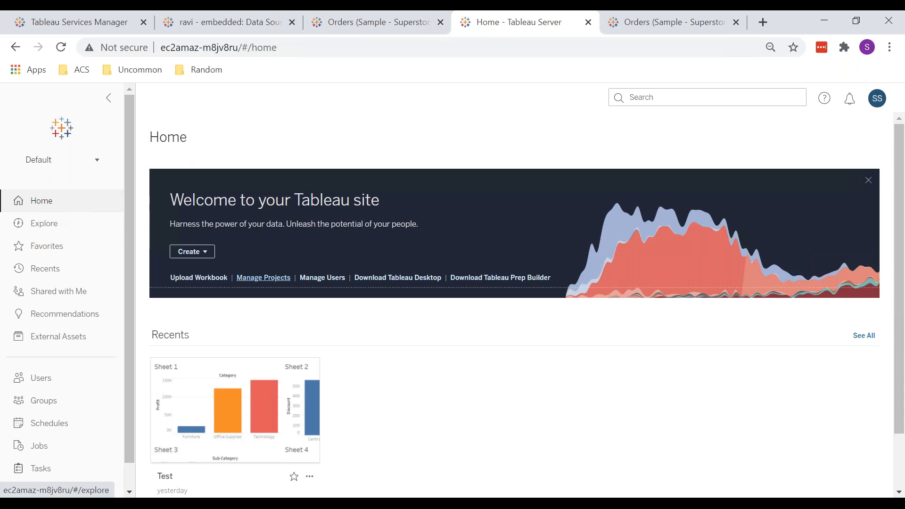
click(278, 278)
click(238, 218)
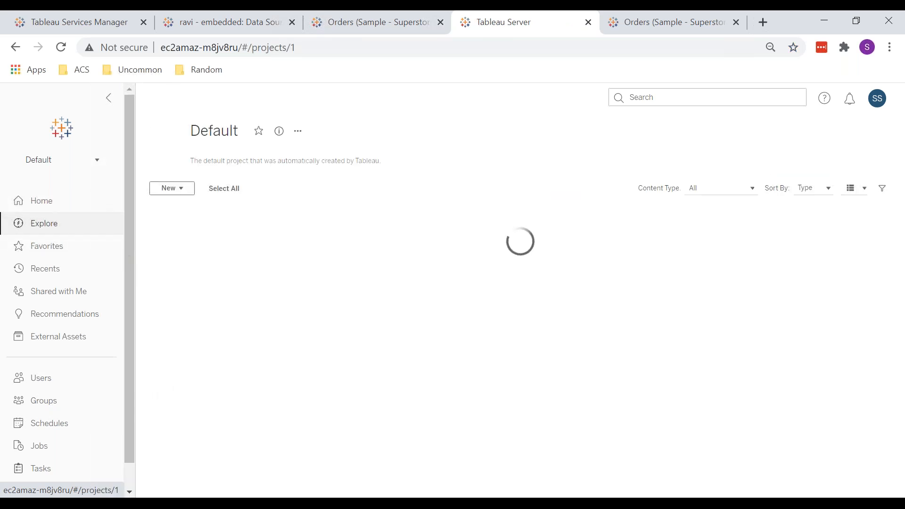
click(238, 241)
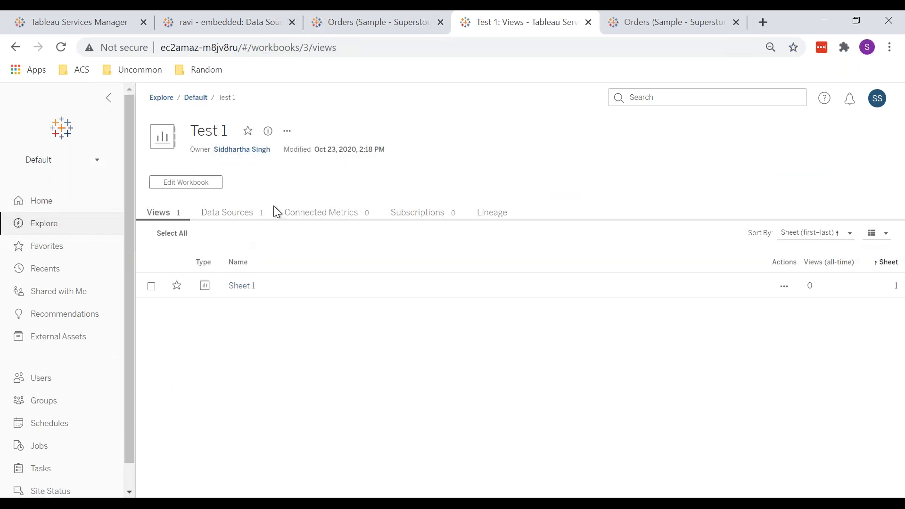
click(287, 131)
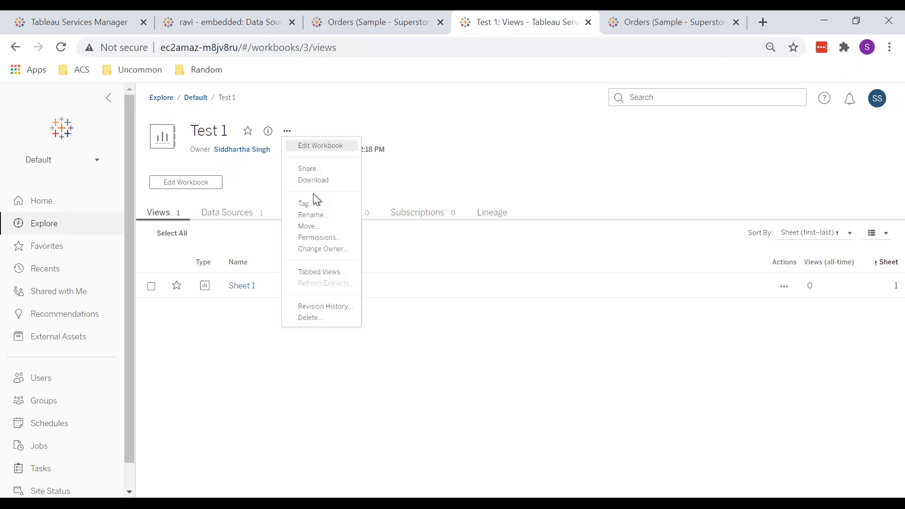
click(326, 237)
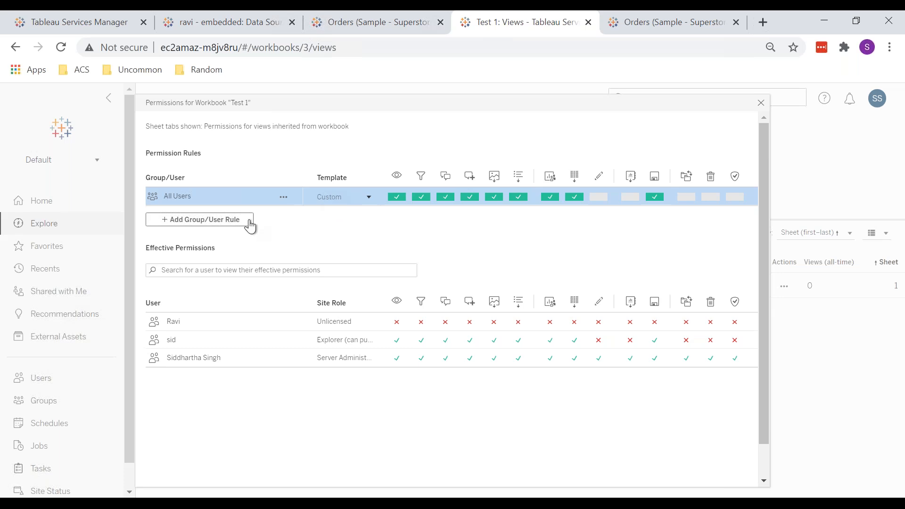
Step: Add a new permission rule and pick the unlicensed site user for it
click(210, 220)
text(ra)
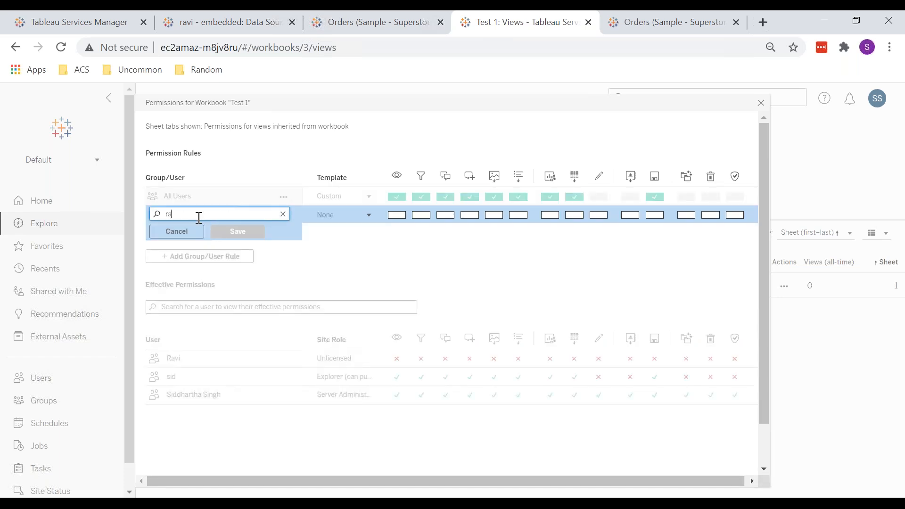
click(201, 230)
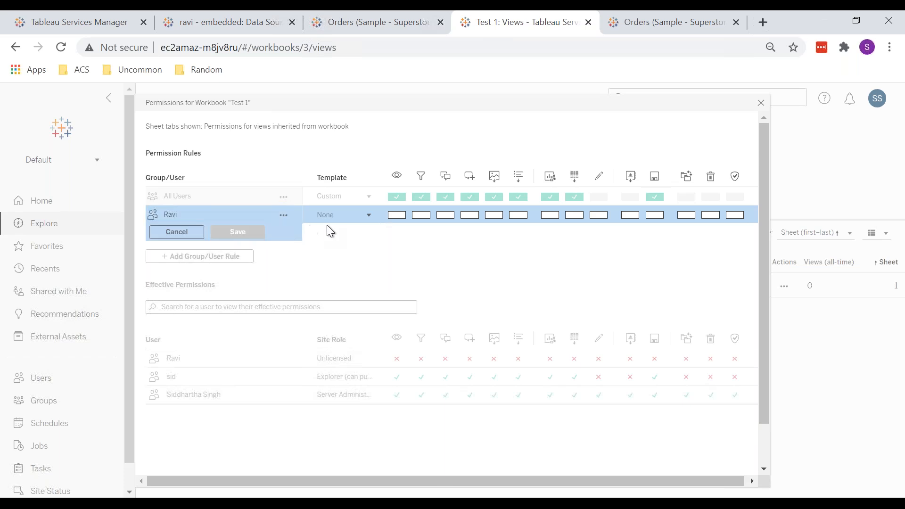
Step: Set the user's rule template to Explore, then change it to Publish
click(353, 216)
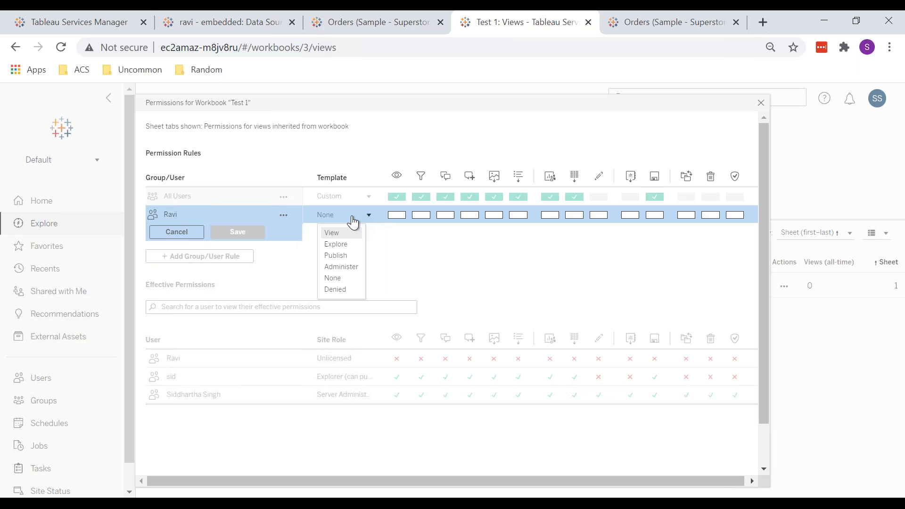
click(338, 245)
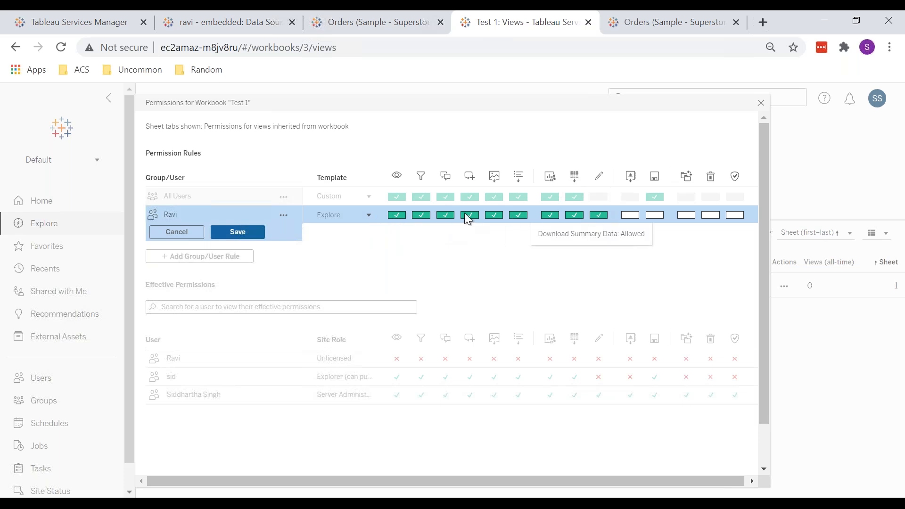
scroll(414, 248, right, 1)
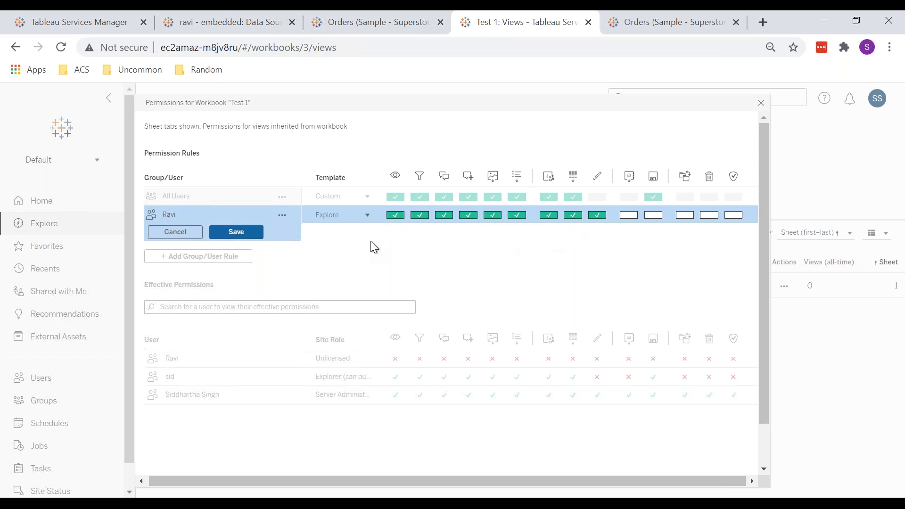
click(336, 219)
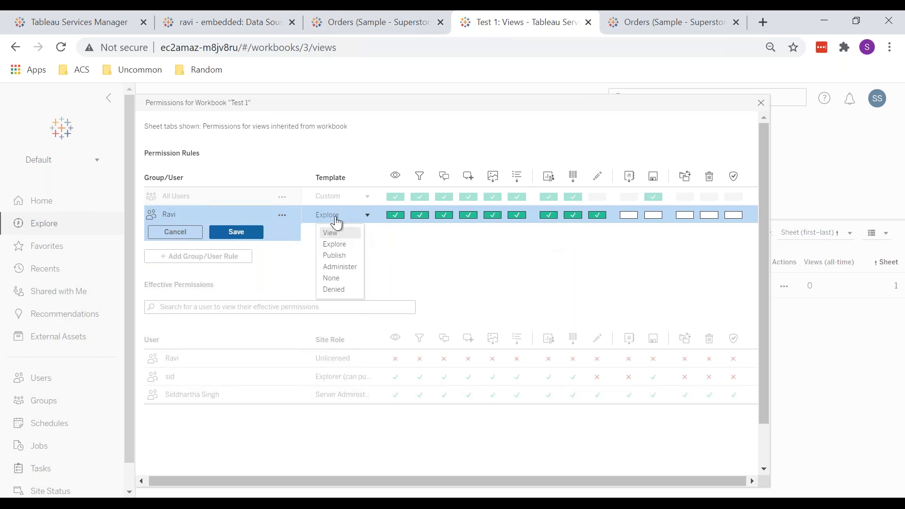
click(336, 220)
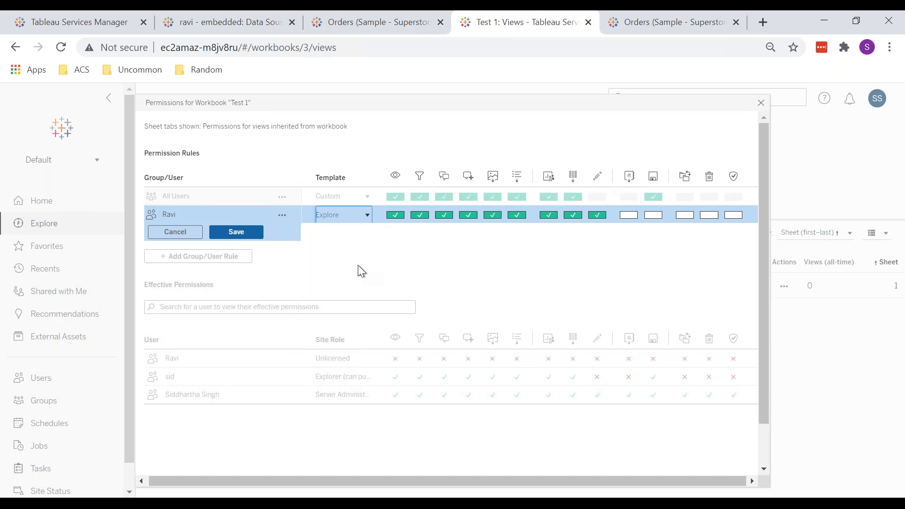
click(338, 217)
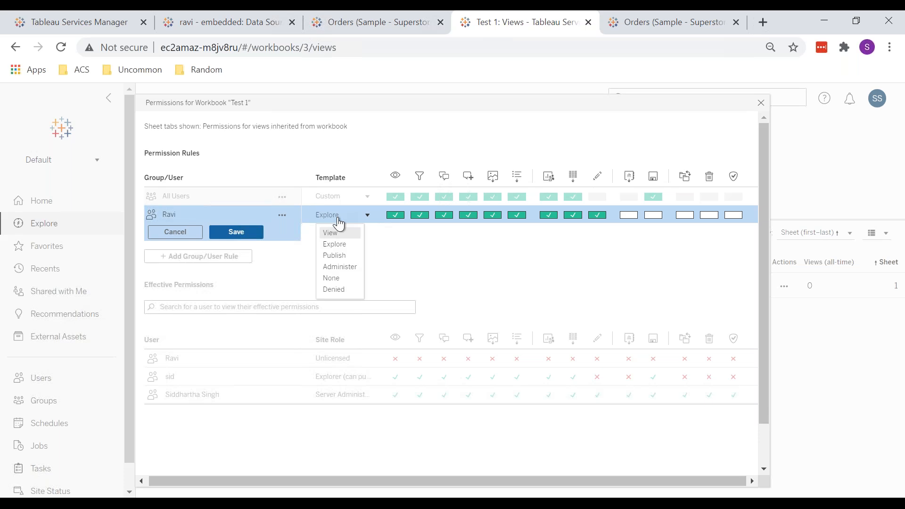
click(346, 257)
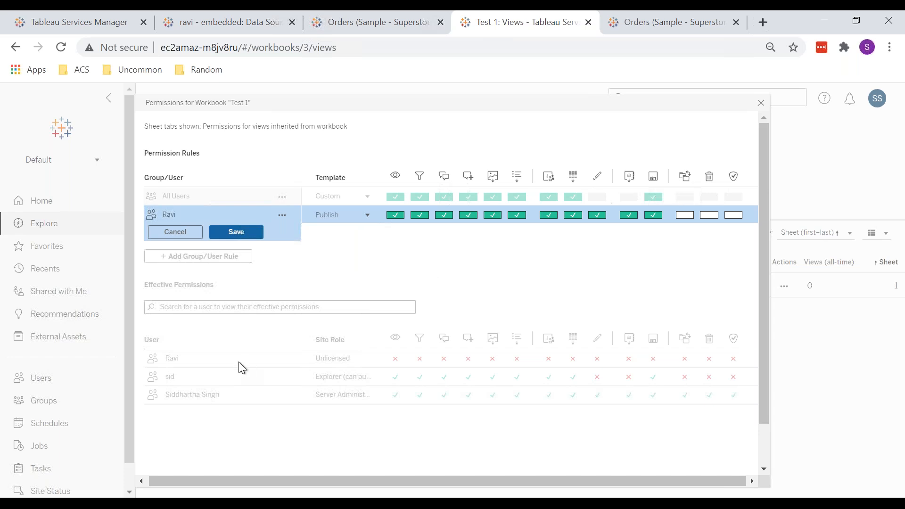
Step: Switch the rule's template to Administer, None and then Denied, and close the permissions dialog without saving
click(335, 220)
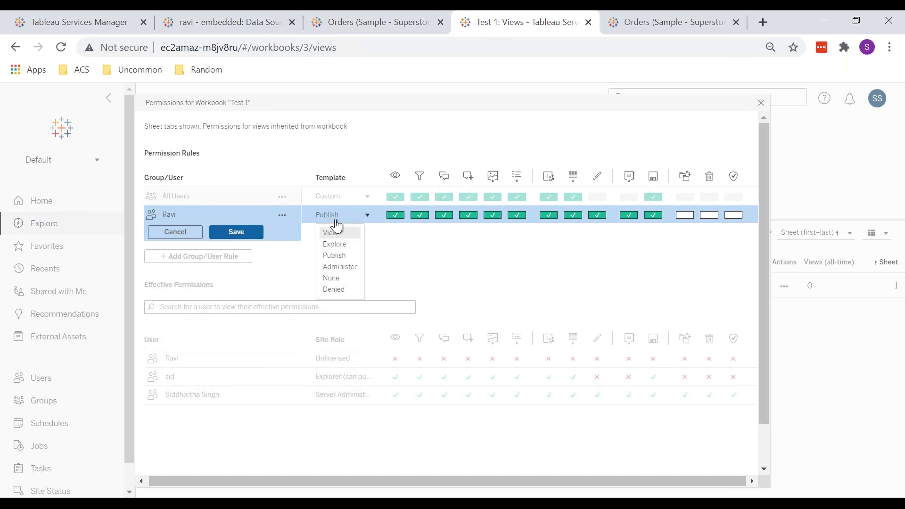
click(338, 266)
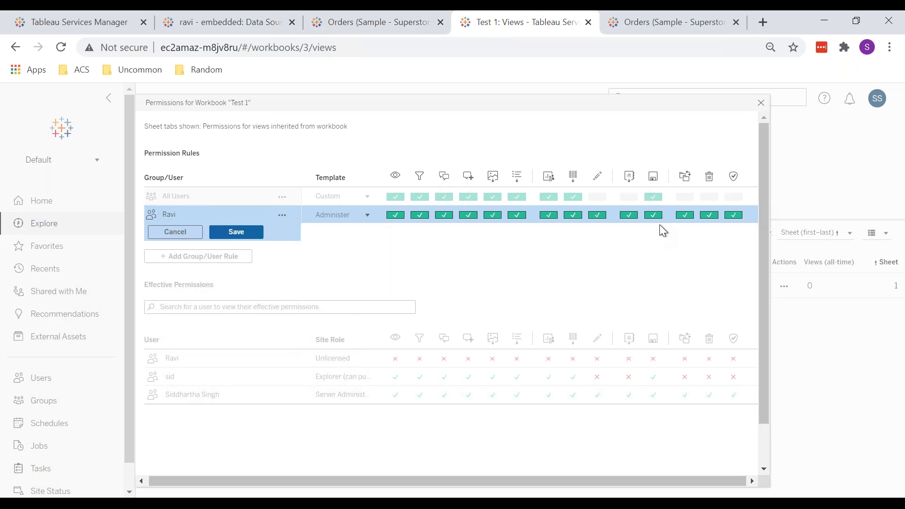
click(332, 216)
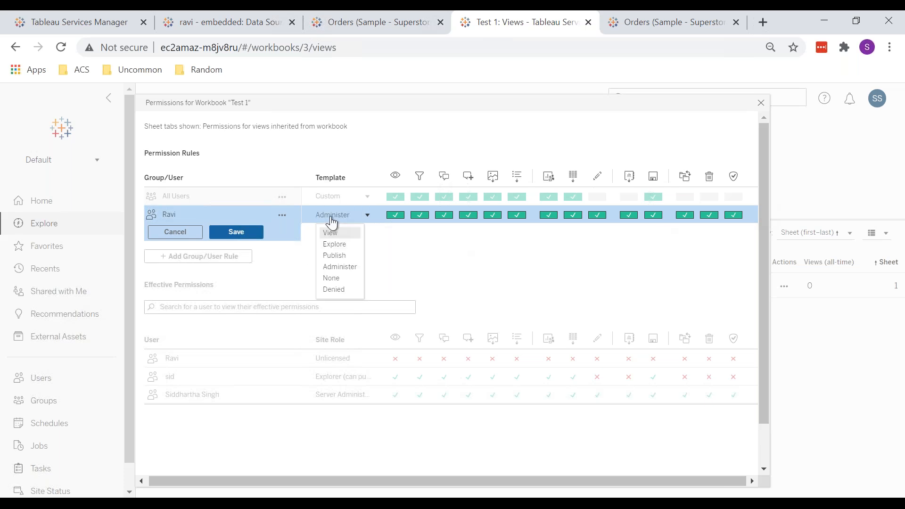
click(351, 282)
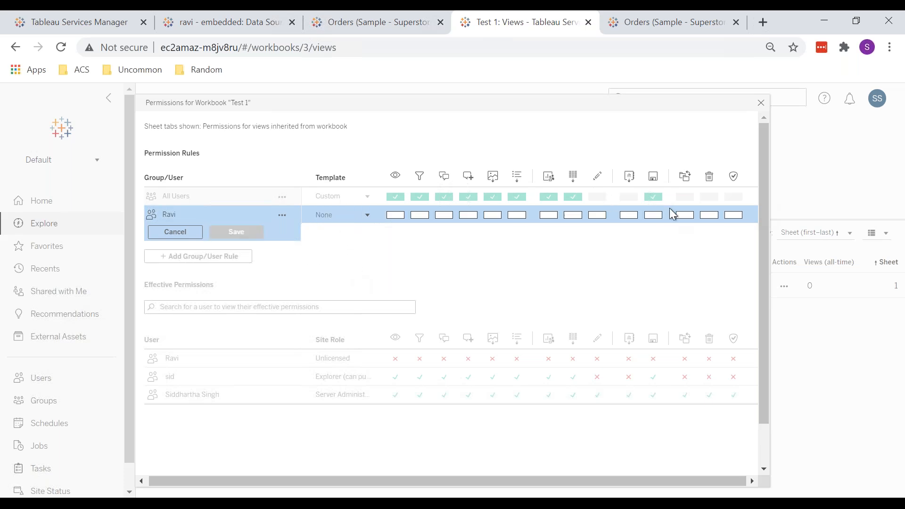
click(331, 216)
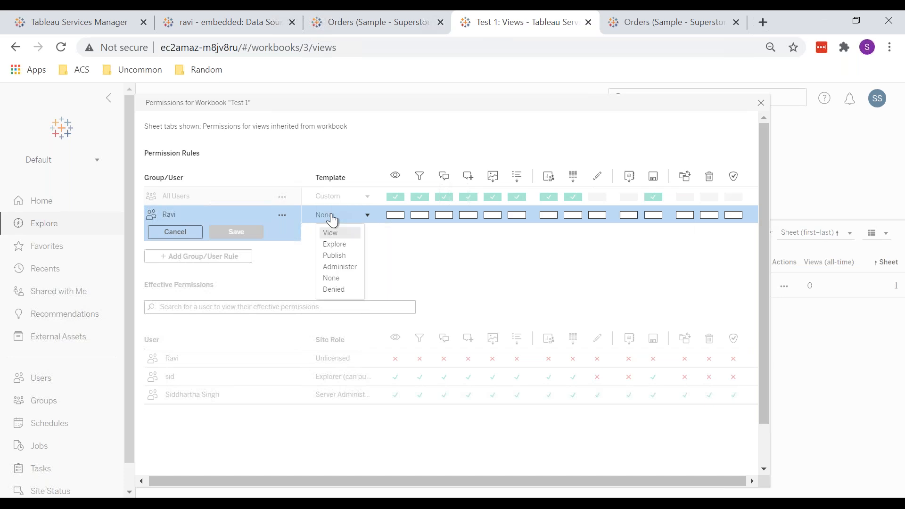
click(336, 290)
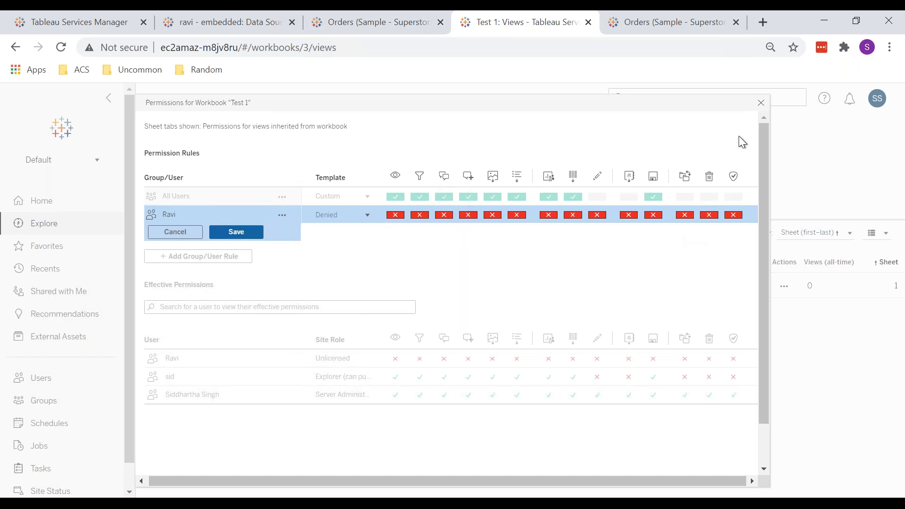
click(761, 103)
mouse_move(708, 11)
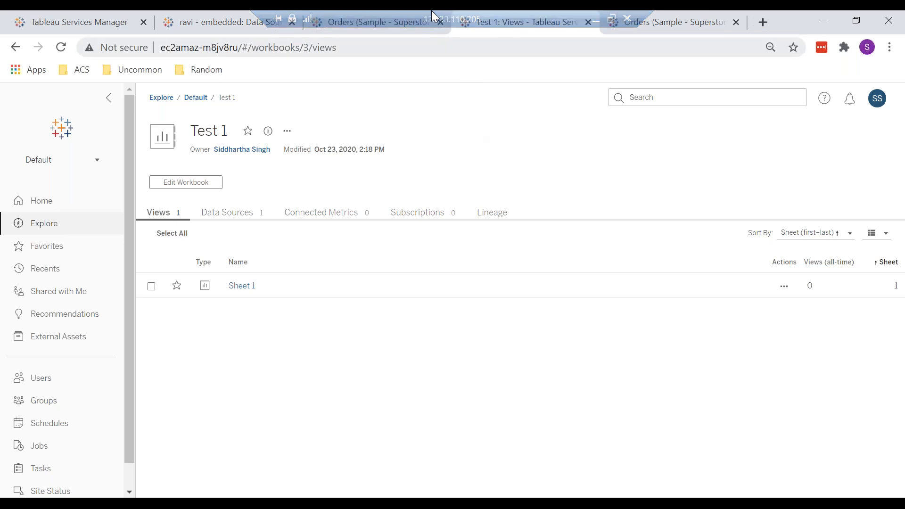
mouse_move(235, 11)
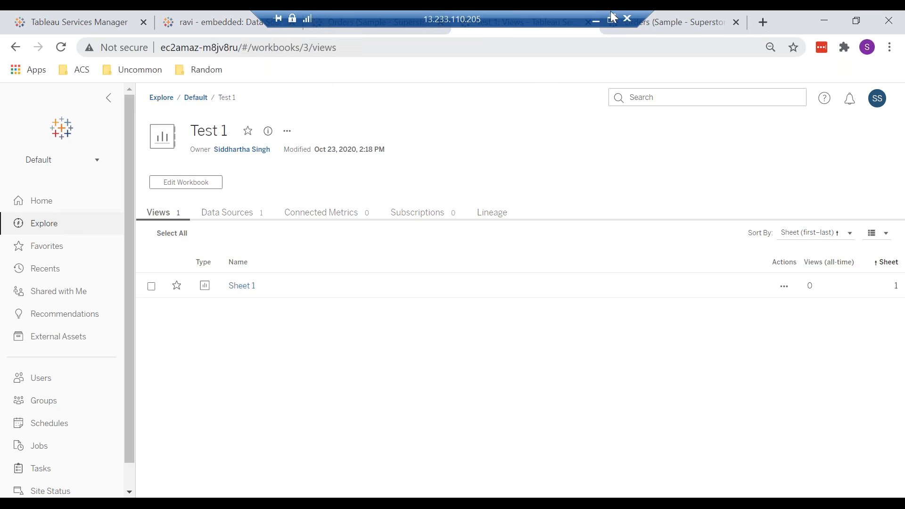
Step: Switch to the local Word document and scroll through the permission capabilities and permission execution notes
drag(646, 14, 801, 14)
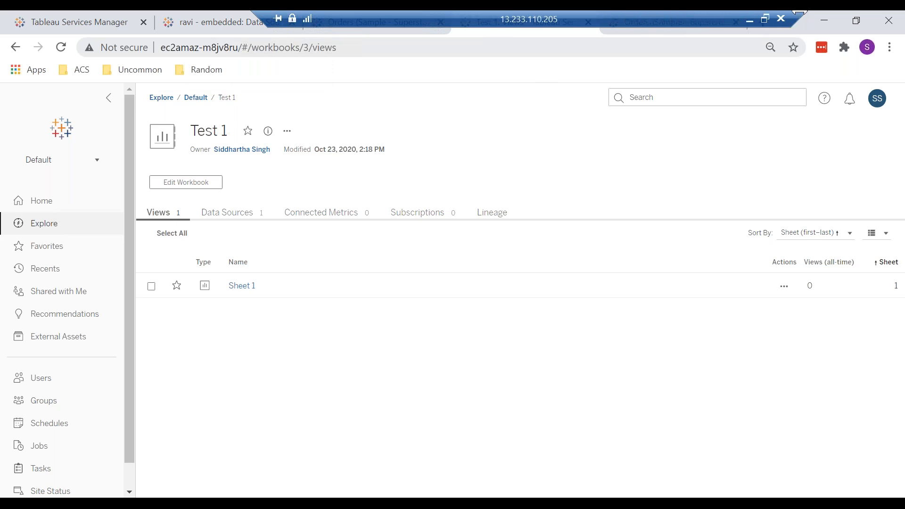
click(749, 22)
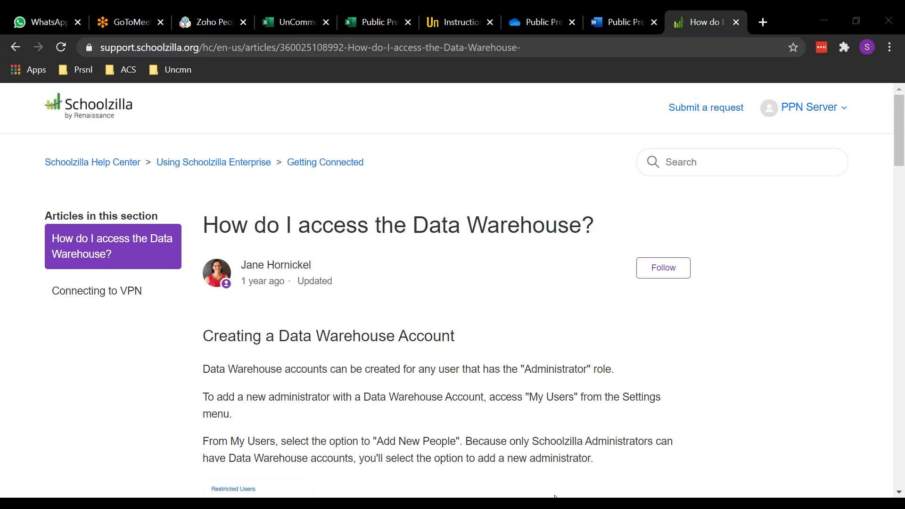
mouse_move(466, 504)
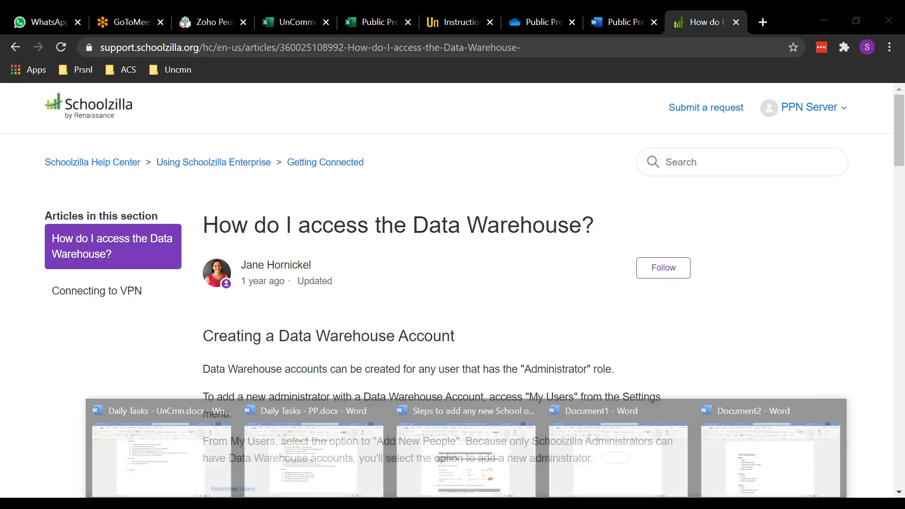
click(770, 459)
scroll(600, 281, down, 2)
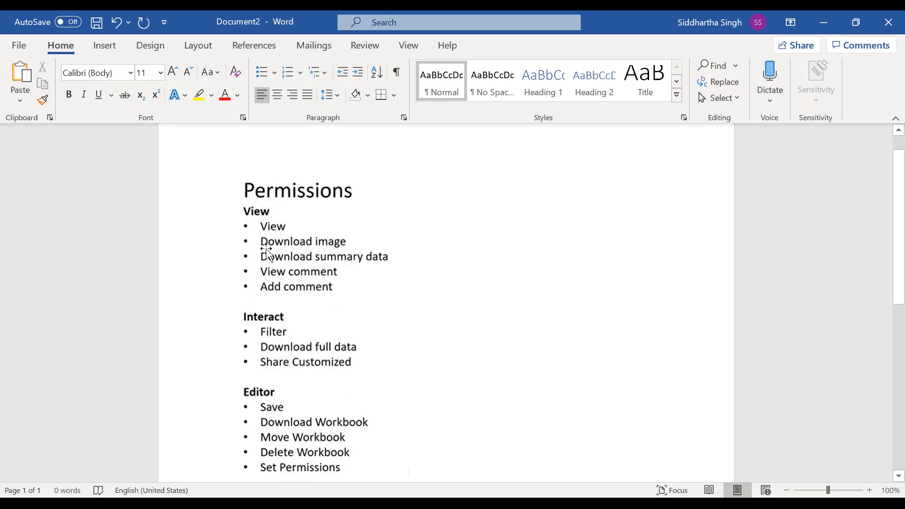
scroll(313, 339, down, 3)
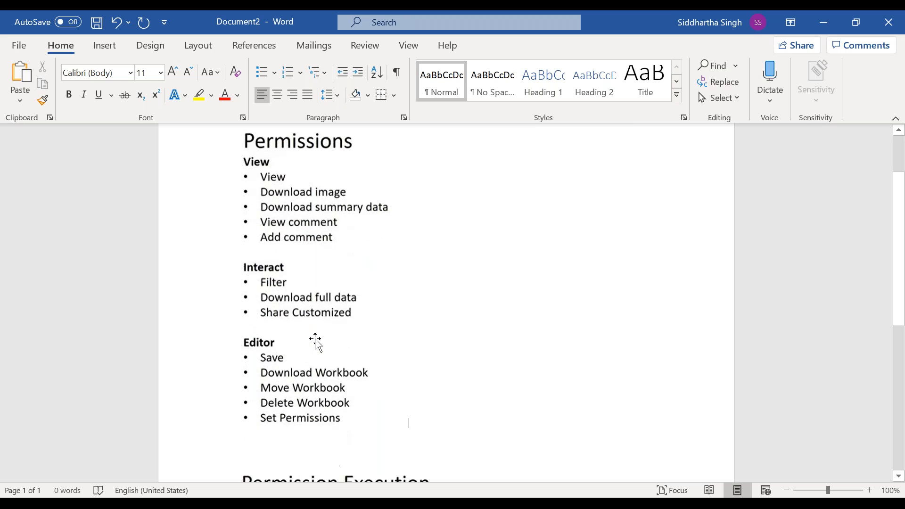
scroll(315, 339, down, 3)
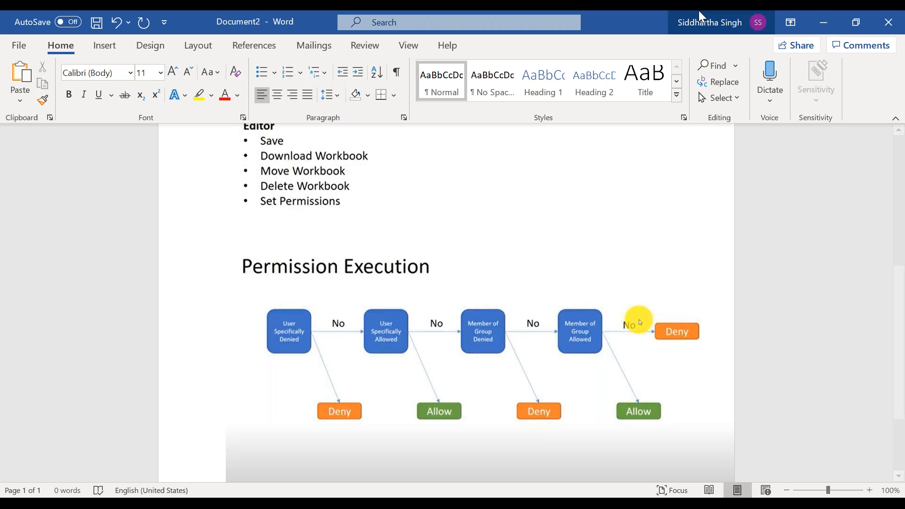
Step: Return to Tableau Server and open the permissions of the ravi - embedded workbook in the Training project
key(alt+Tab)
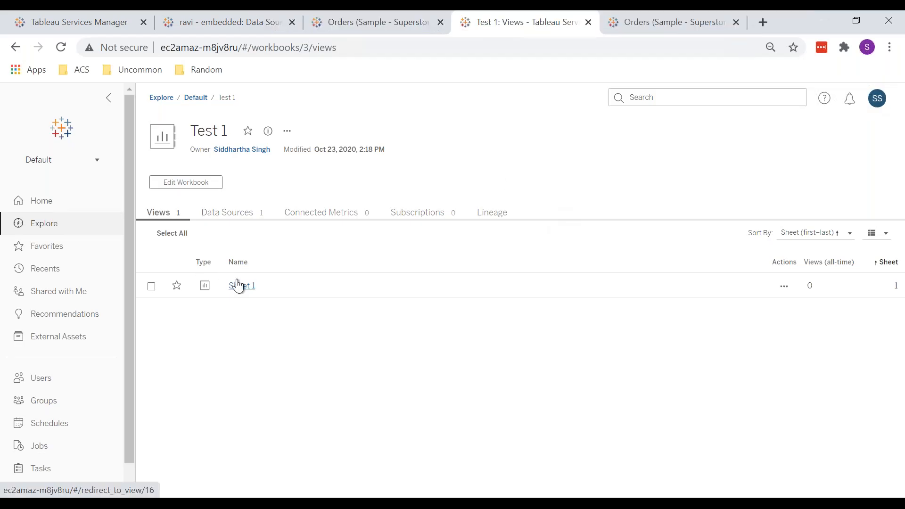
click(288, 132)
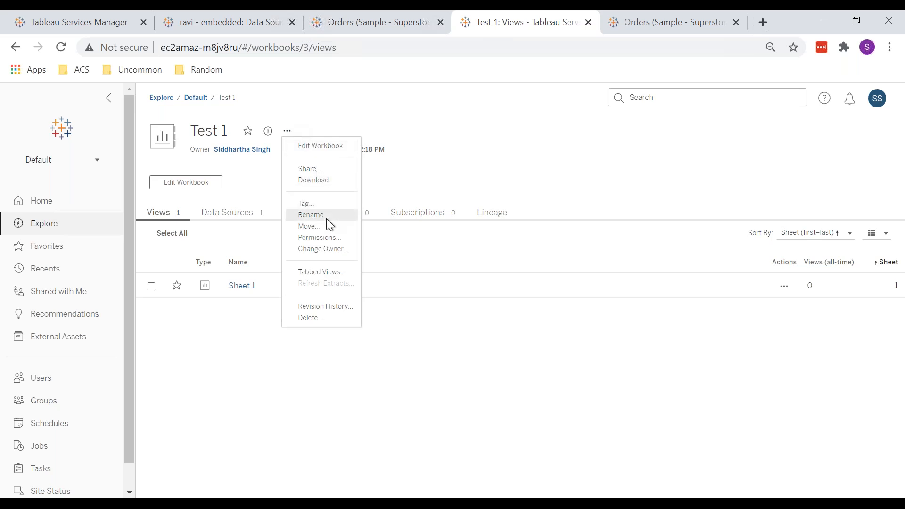
click(71, 406)
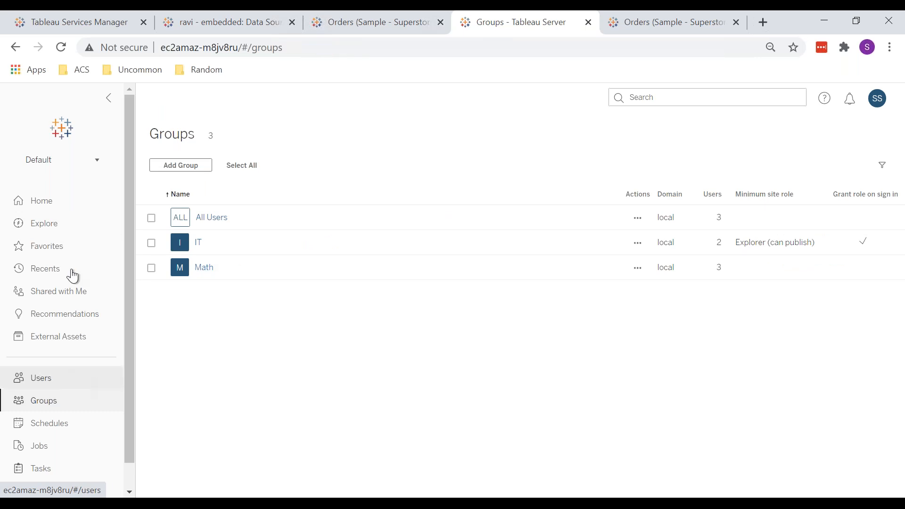
click(63, 226)
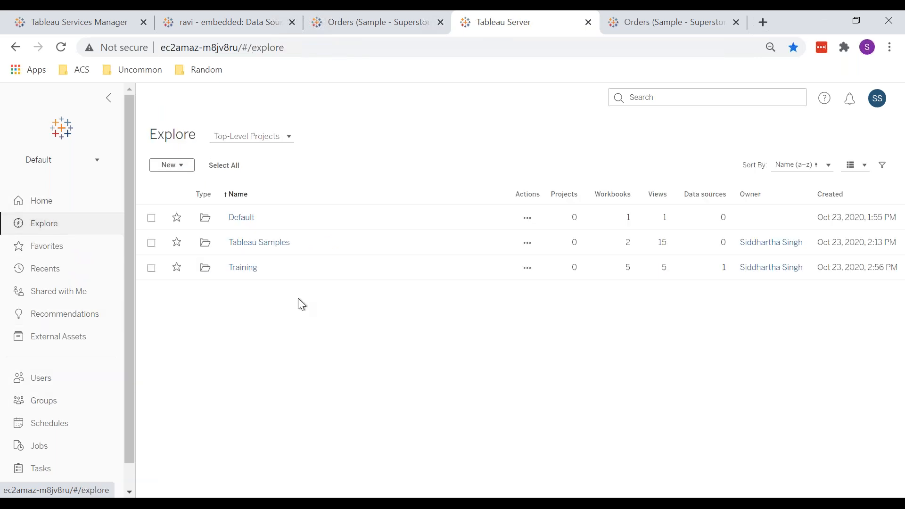
click(250, 267)
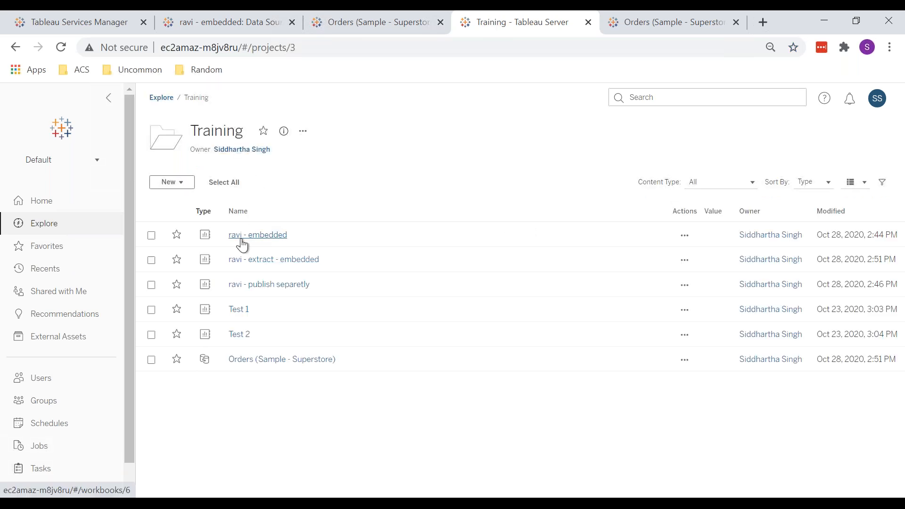
click(241, 235)
click(358, 132)
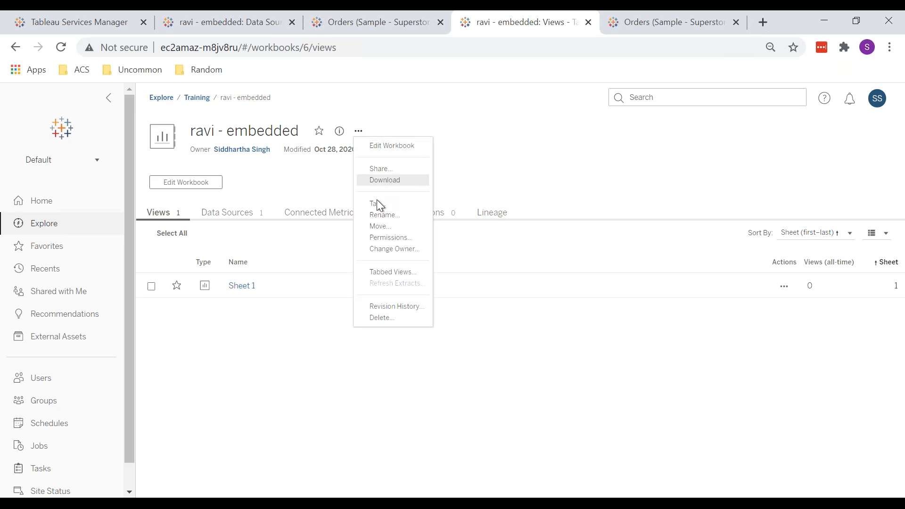
click(392, 237)
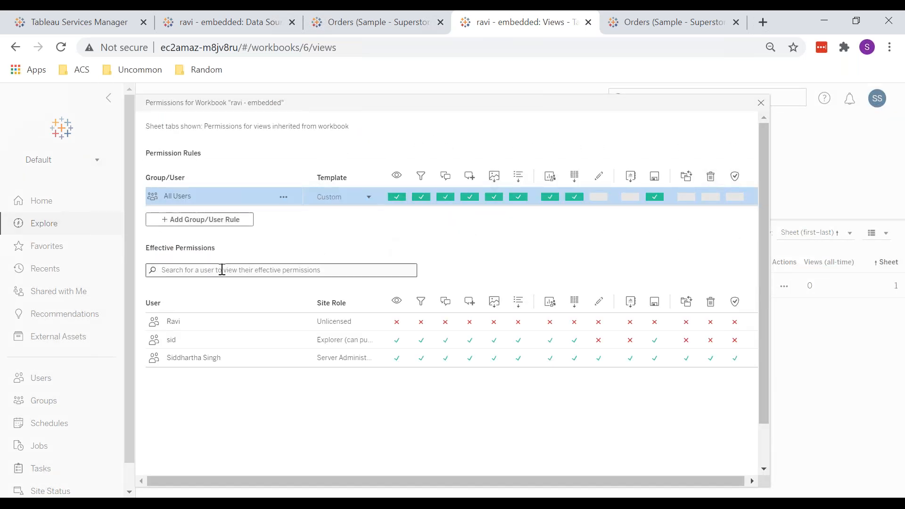
Step: Add a permission rule for the unlicensed site user with the View template and save it
click(187, 219)
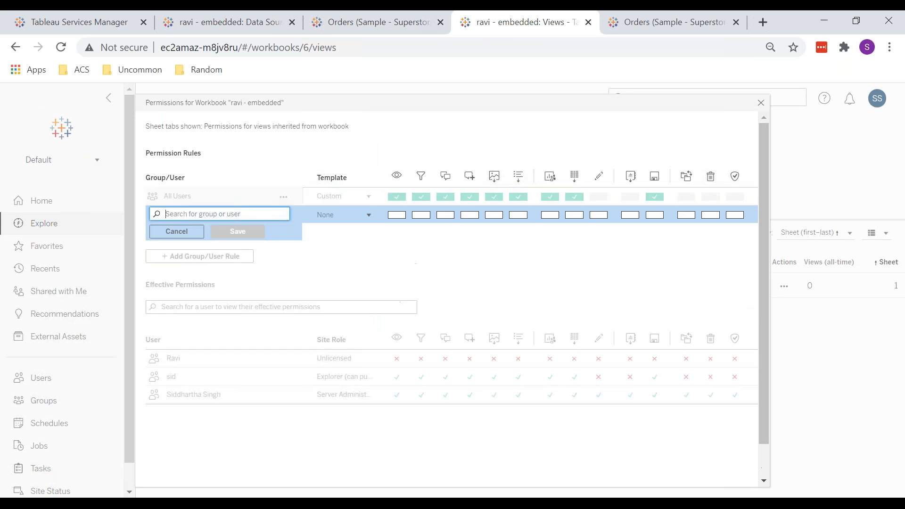
text(ravi)
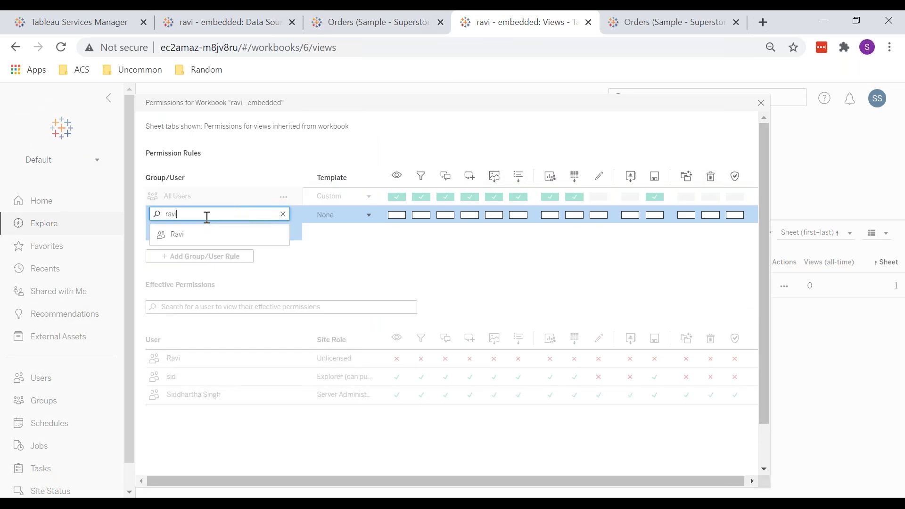
click(223, 239)
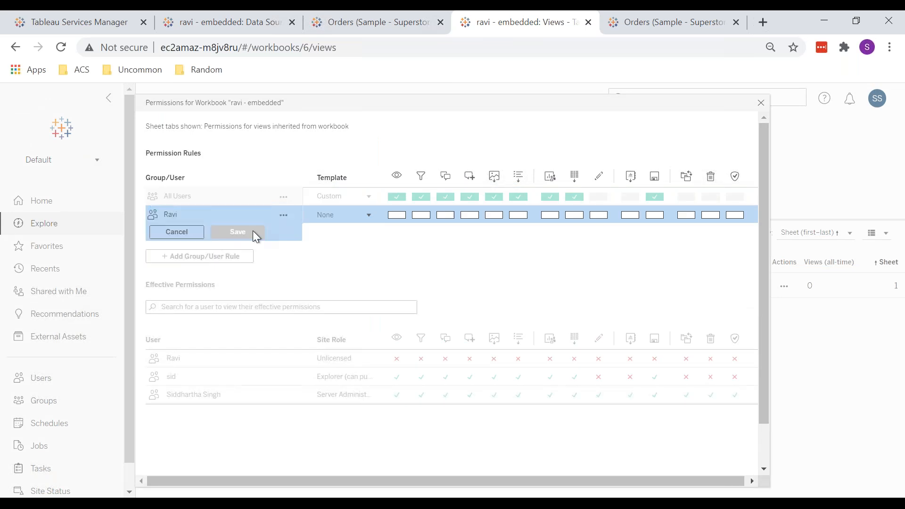
click(335, 214)
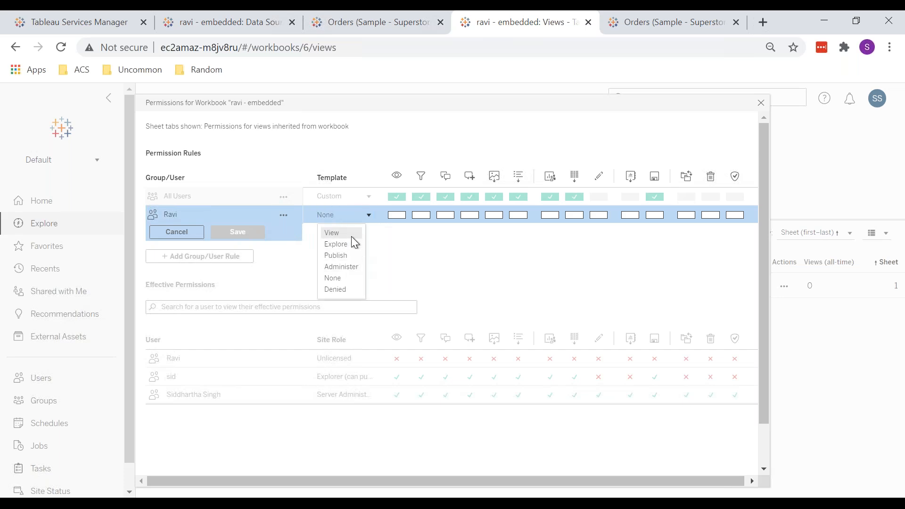
click(352, 234)
click(250, 233)
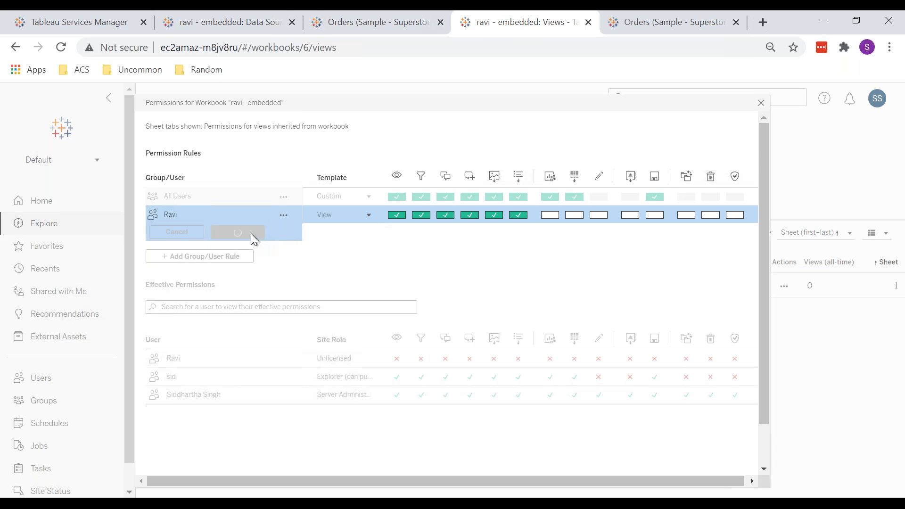
Step: Add a permission rule for the IT group with the Explore template and save it
click(224, 235)
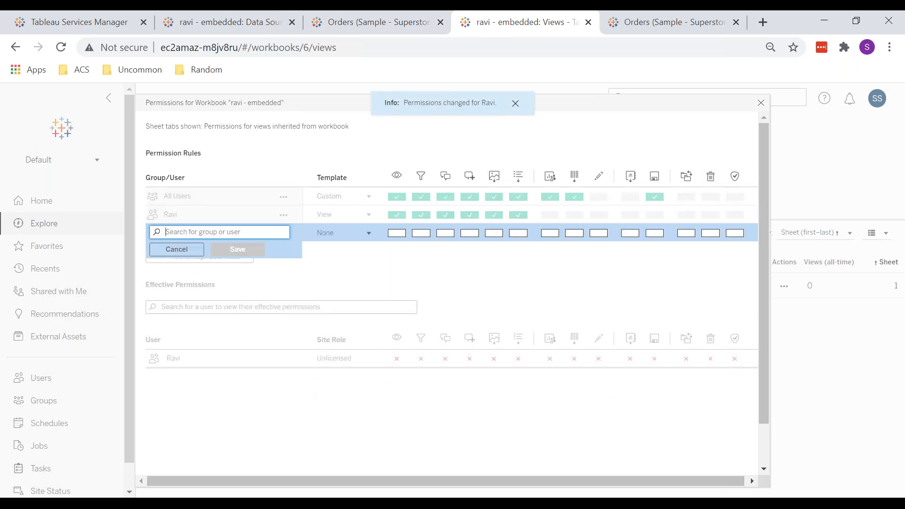
text(it)
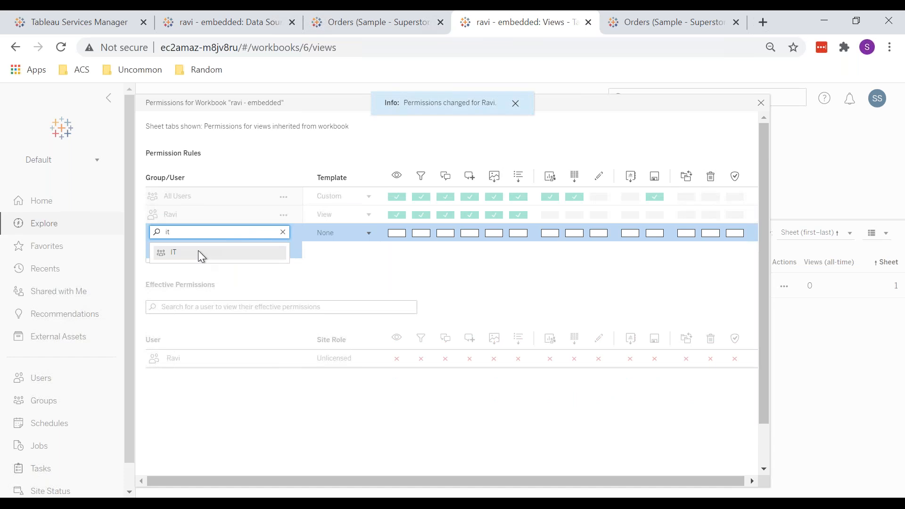
click(198, 252)
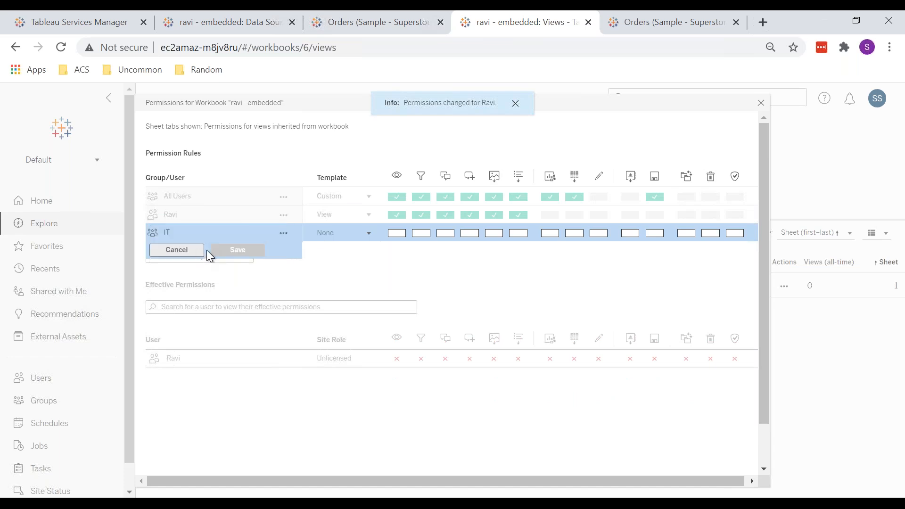
click(324, 239)
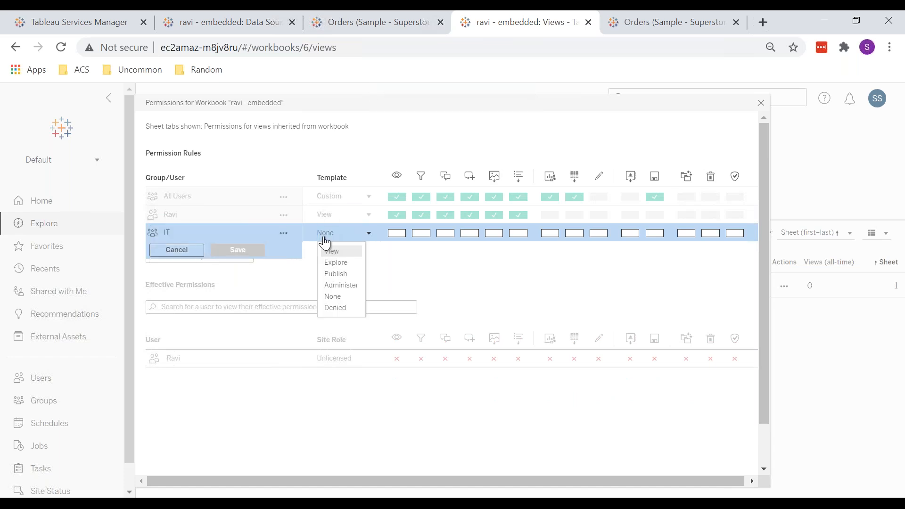
click(338, 262)
click(241, 248)
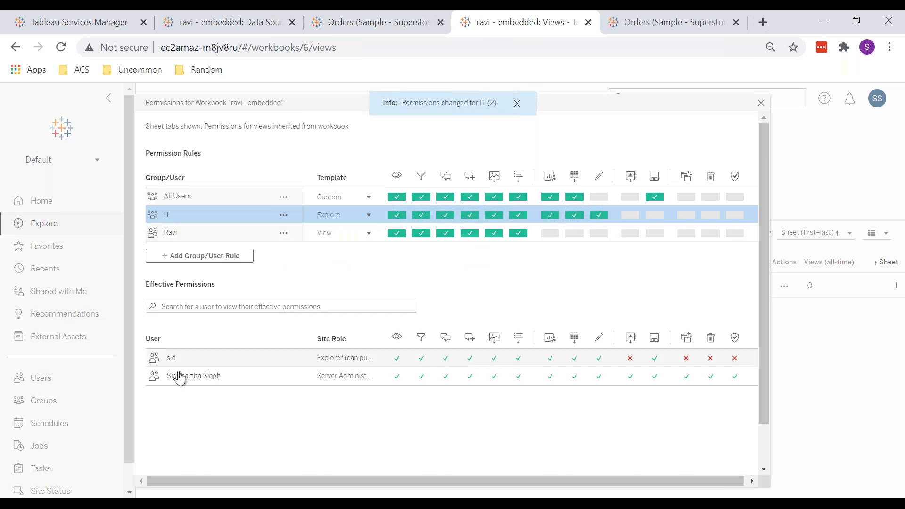
Step: Add a permission rule for the Explorer-role site user with the View template and save it
click(194, 252)
text(sid)
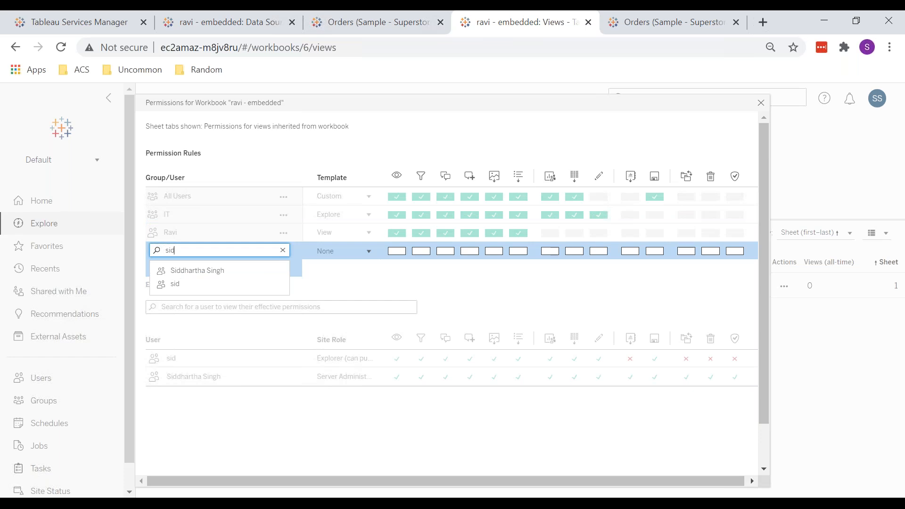
click(238, 286)
click(337, 258)
click(341, 270)
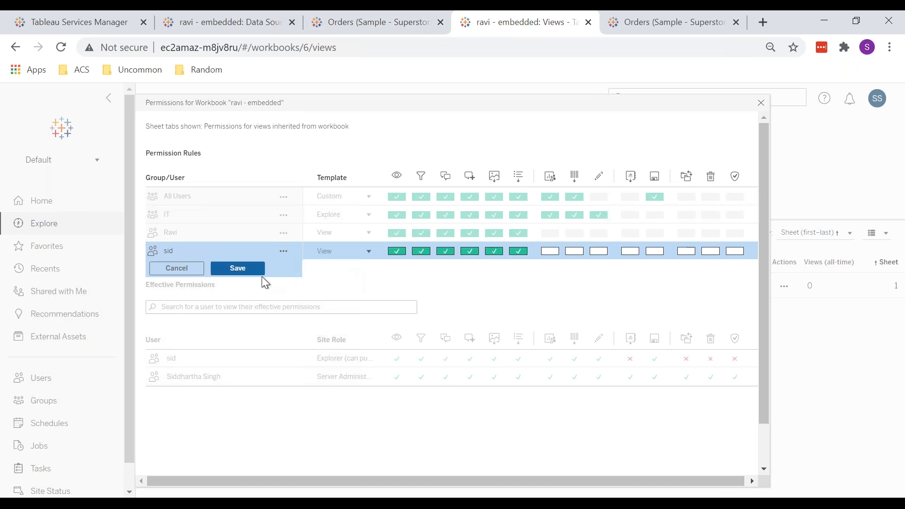
click(244, 271)
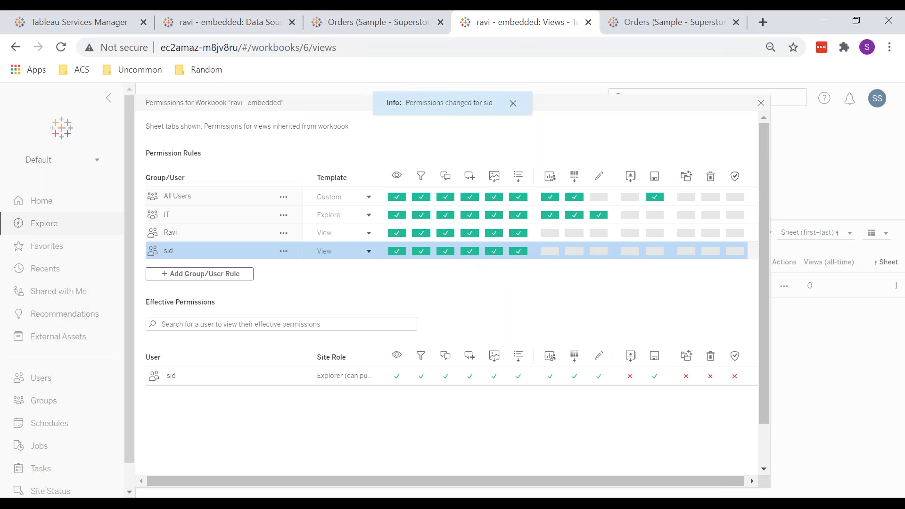
Step: Change the IT group's rule template to Administer and save it
click(189, 211)
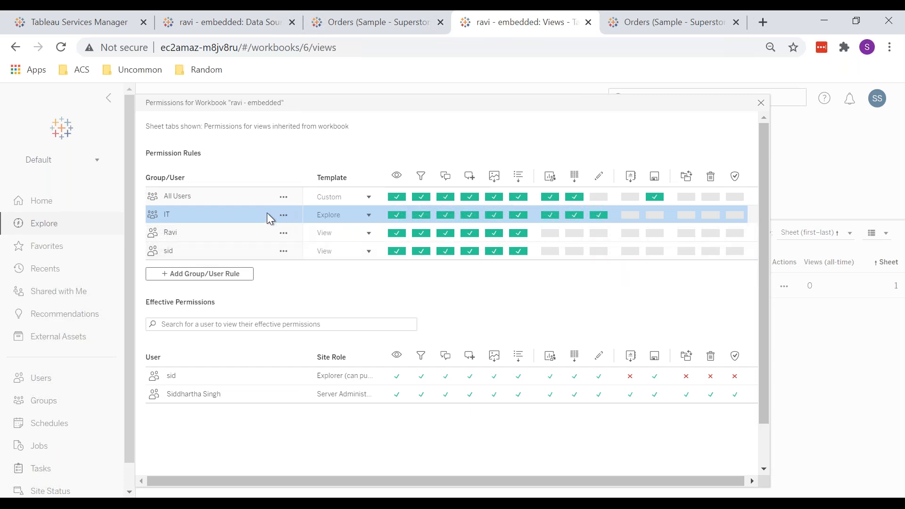
click(337, 216)
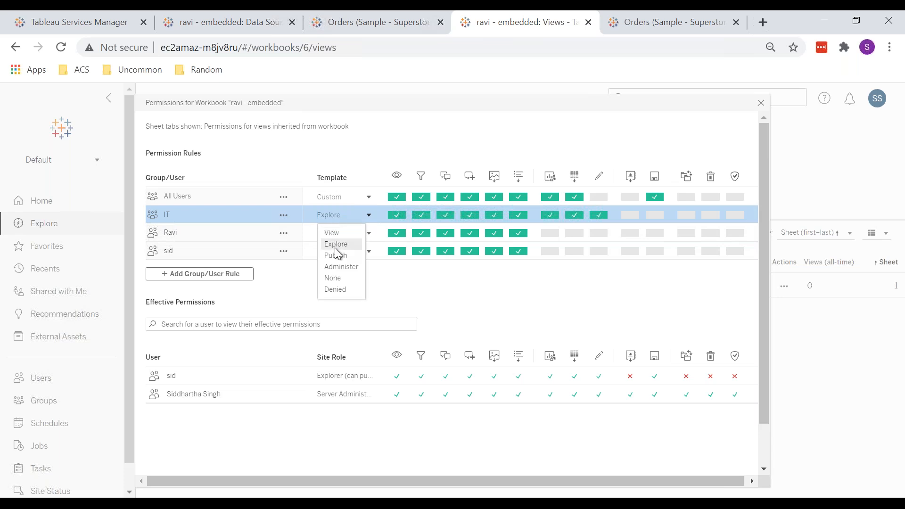
click(346, 266)
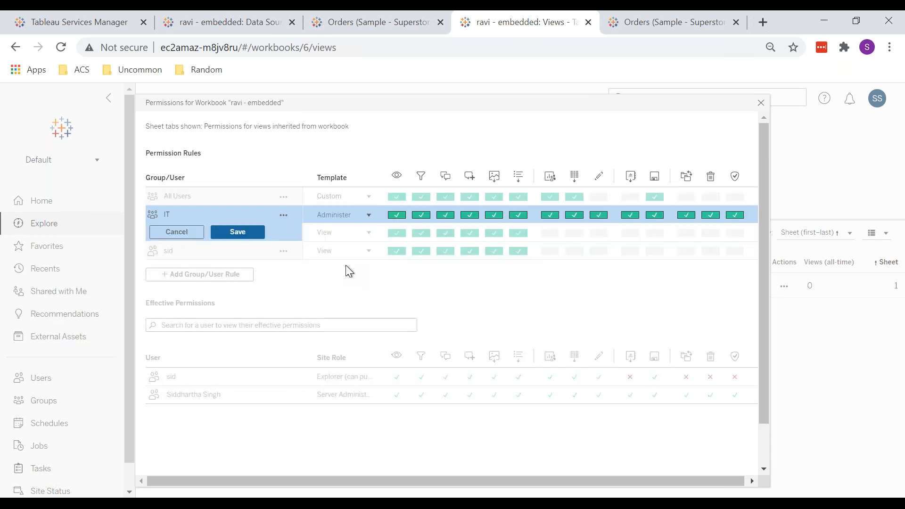
click(256, 229)
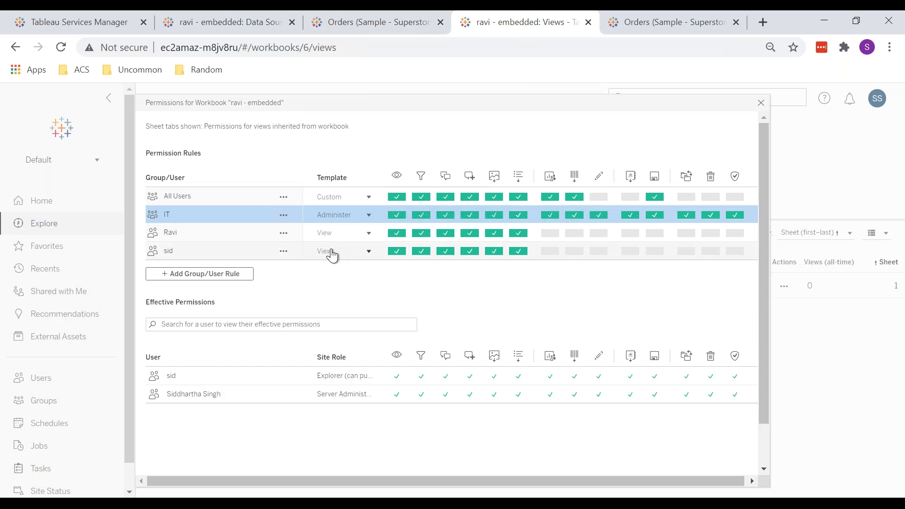
Step: Set the IT group's rule template to Explore again and save the rule
click(343, 215)
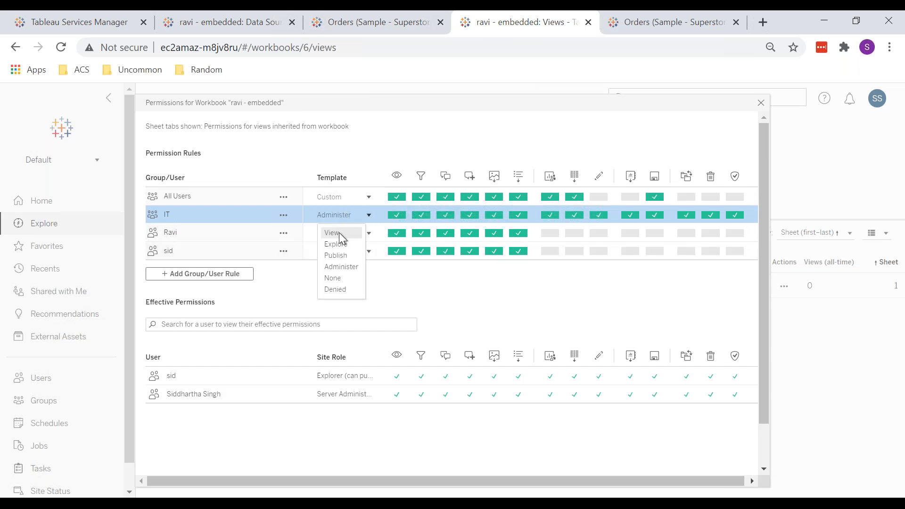
click(339, 233)
click(333, 221)
click(339, 247)
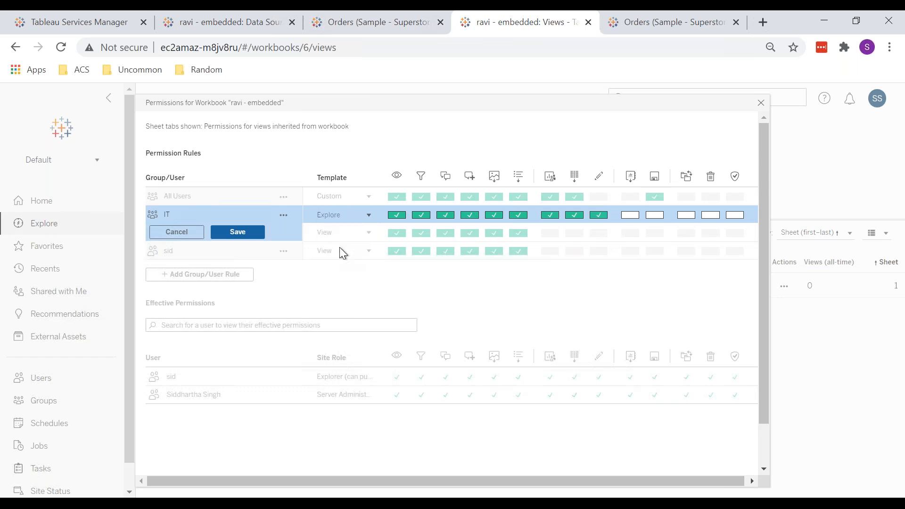
click(254, 232)
Step: Change the Explorer-role user's rule template to Administer and save it
click(330, 256)
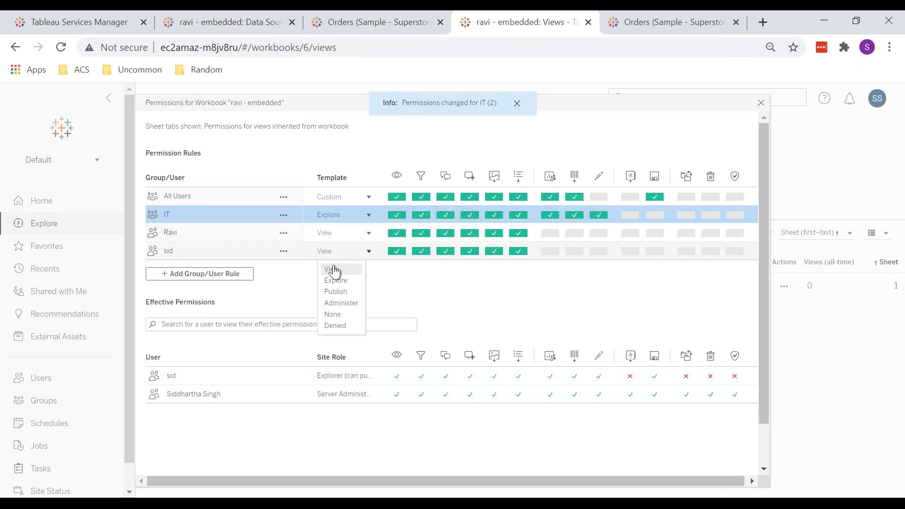
click(346, 303)
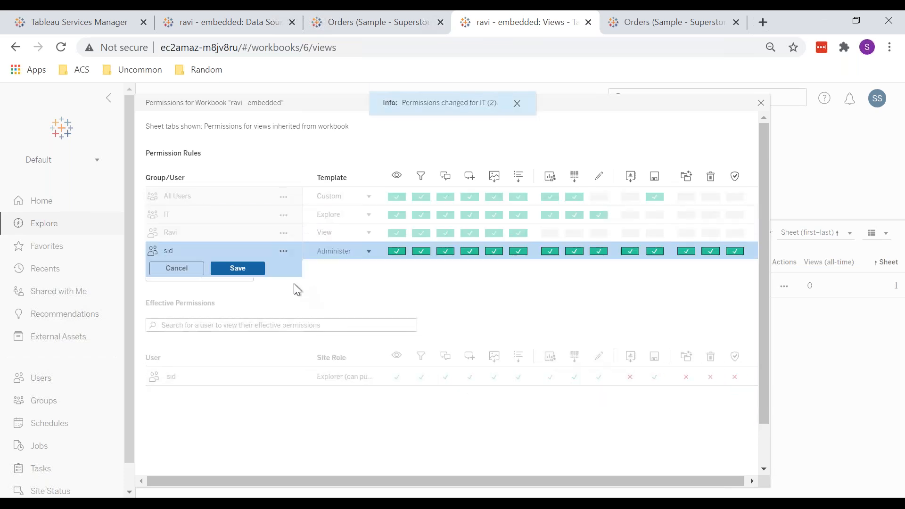
click(253, 267)
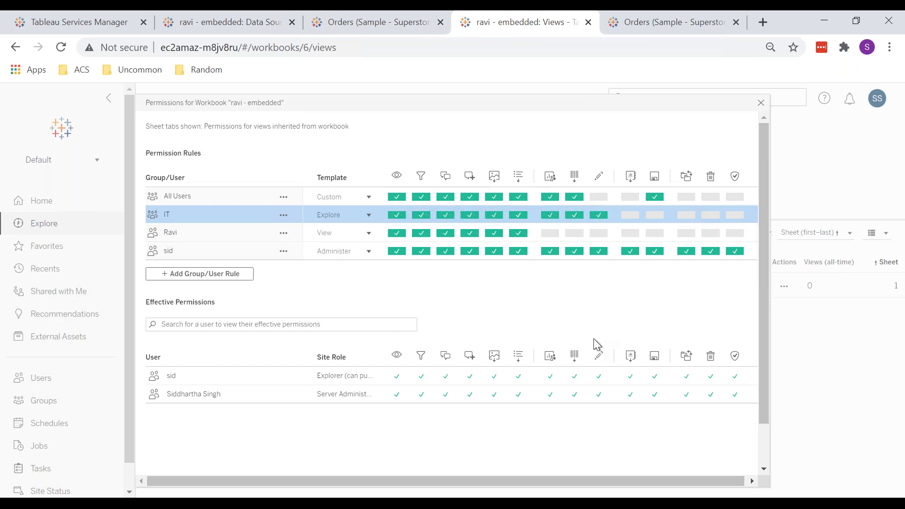
Step: Select each permission rule in turn to review the effective permissions of its users
click(254, 251)
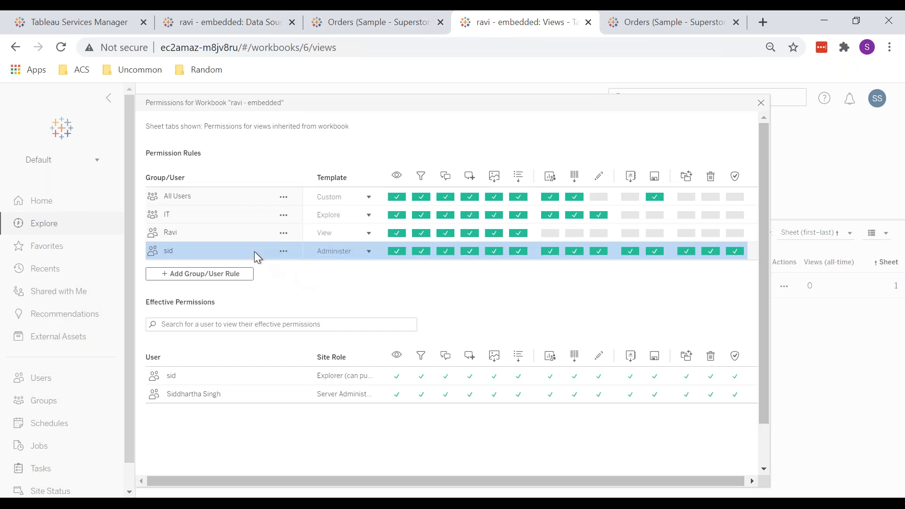
click(243, 240)
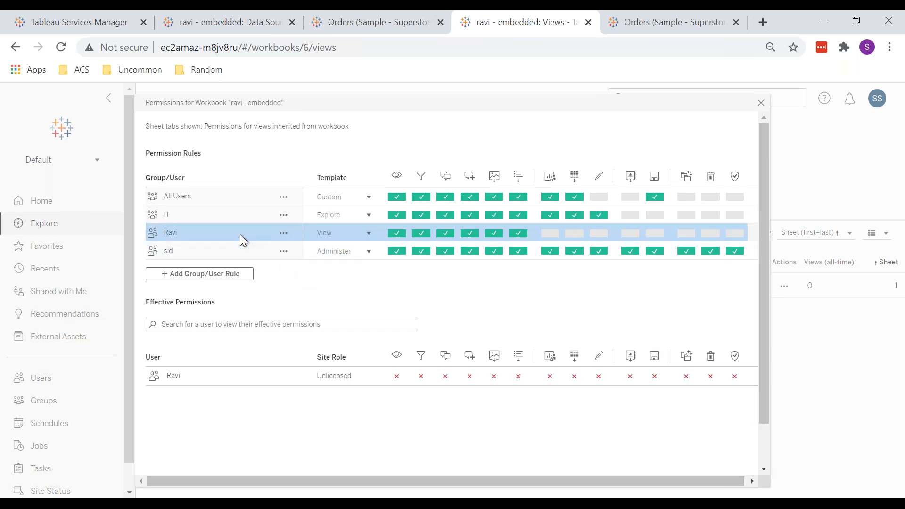
click(238, 216)
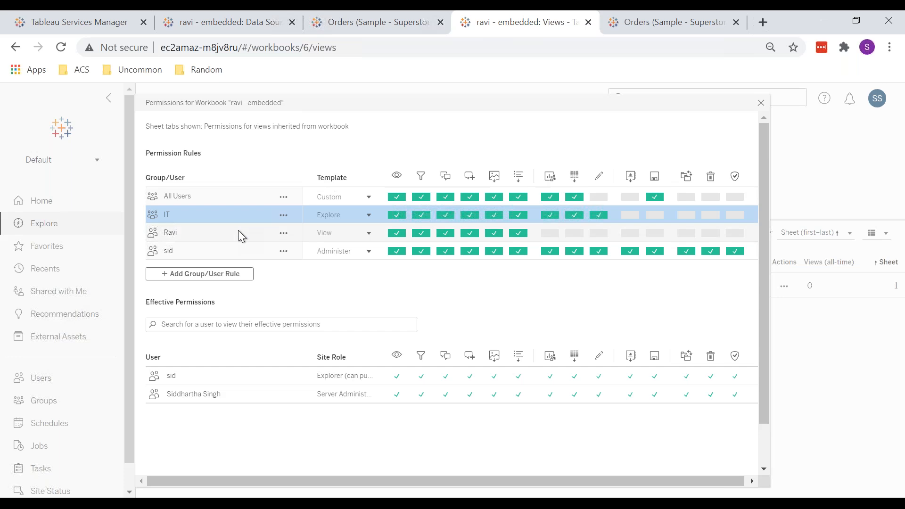
click(238, 230)
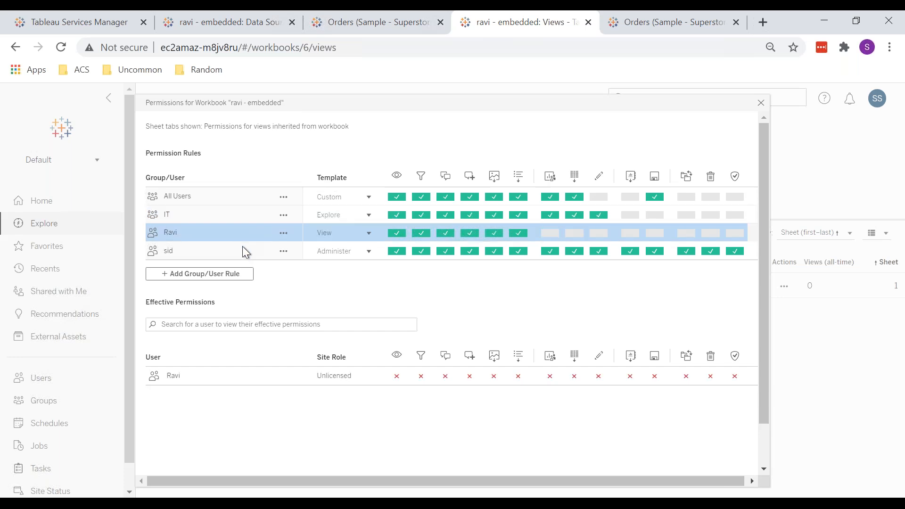
click(242, 250)
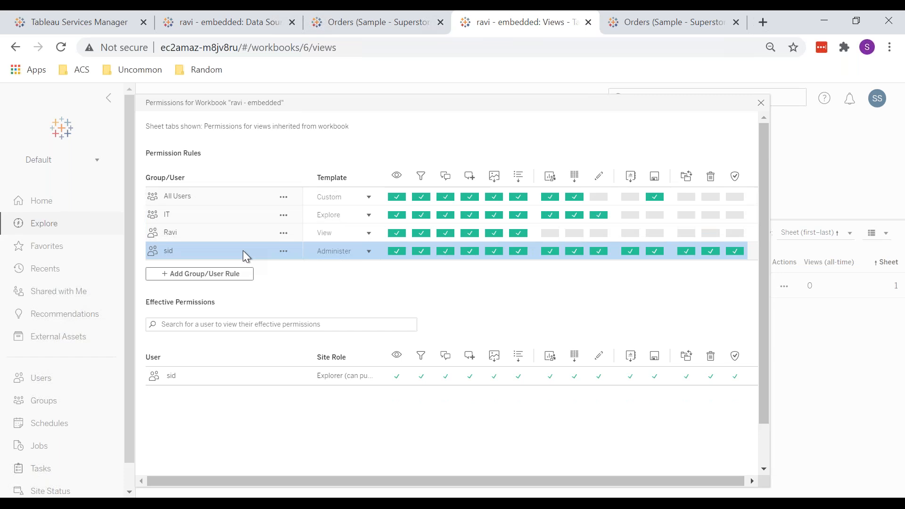
Step: Open the Explorer-role user's permission rule for editing
click(242, 250)
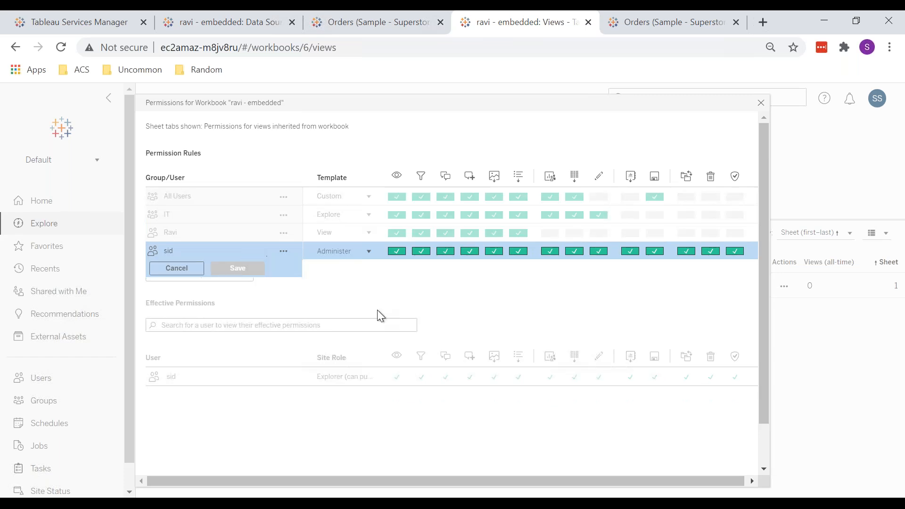
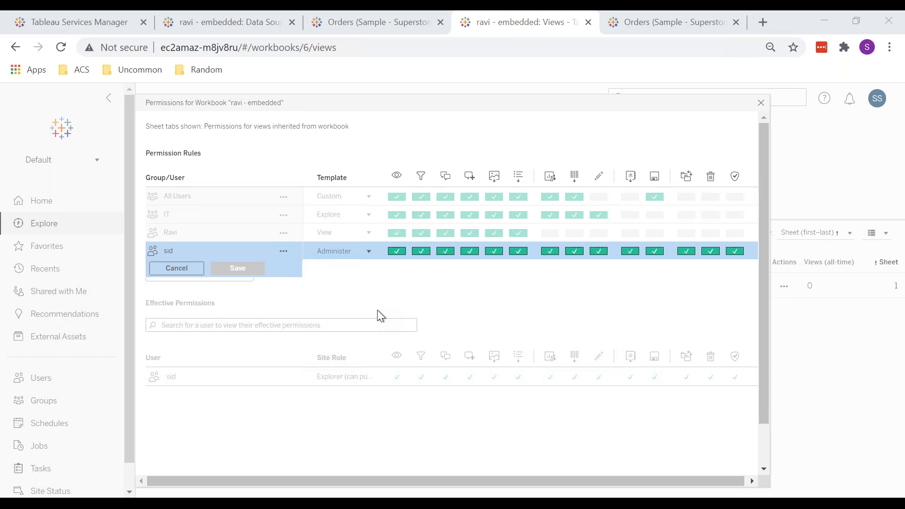
Step: Cancel editing the Explorer-role user's permission rule and close the workbook's permissions dialog
key(alt+Tab)
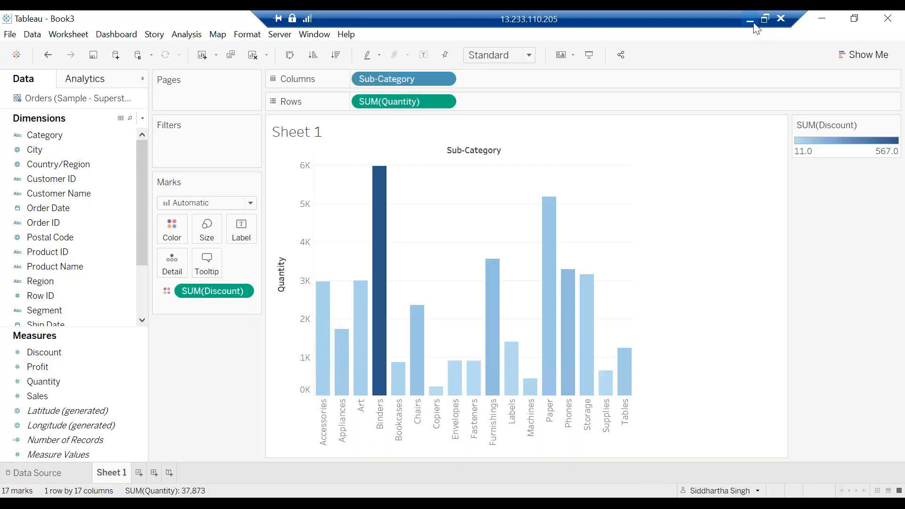
click(749, 20)
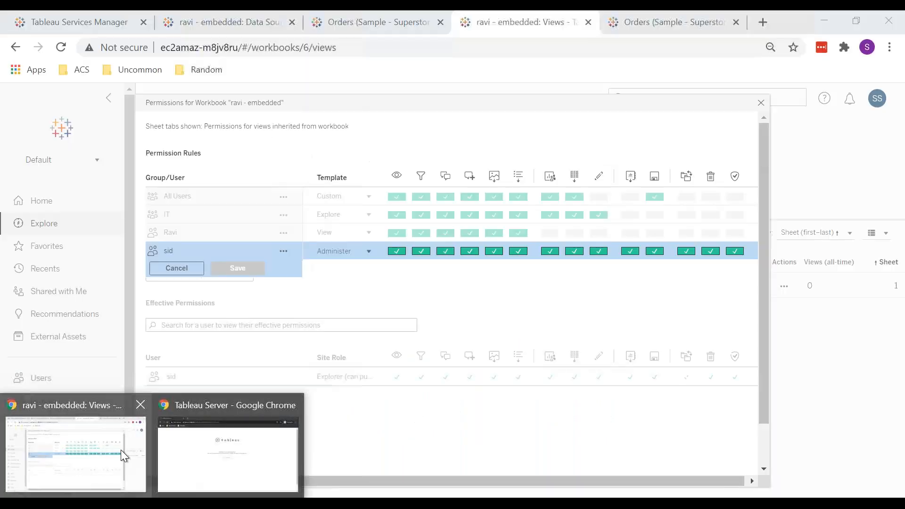
click(120, 449)
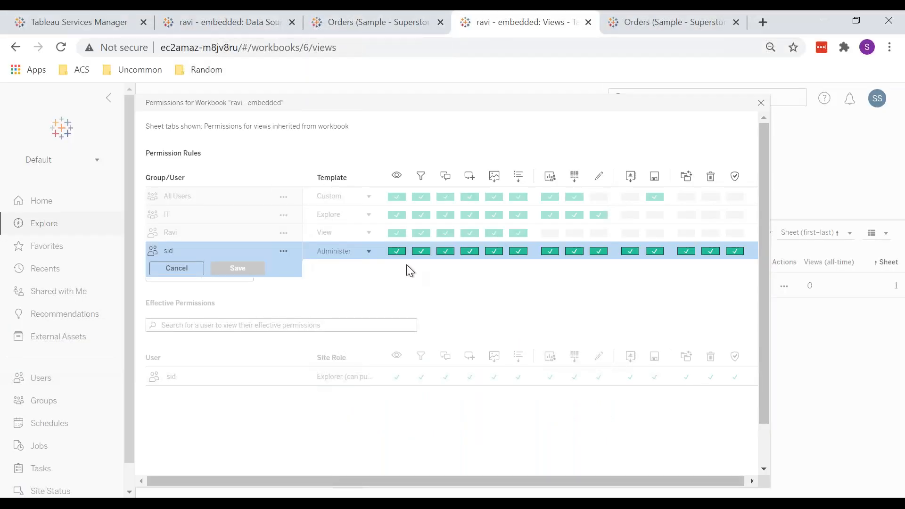
click(191, 269)
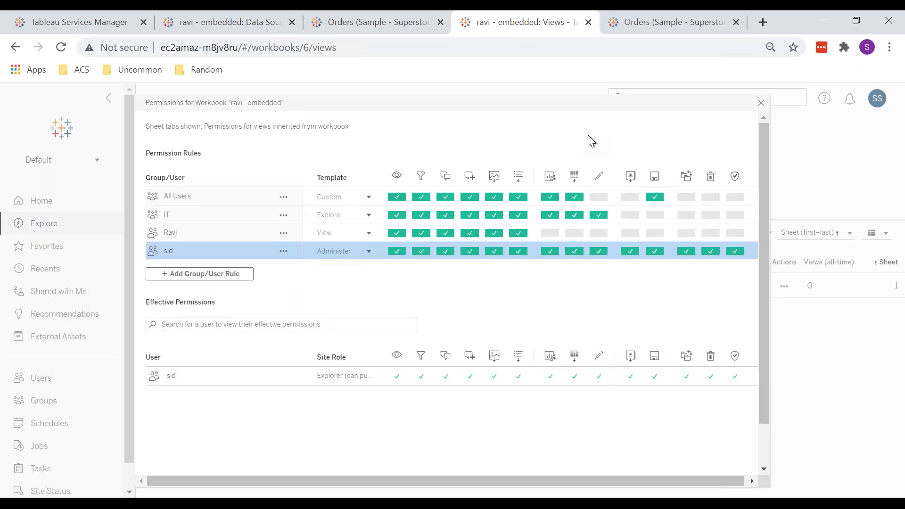
click(760, 102)
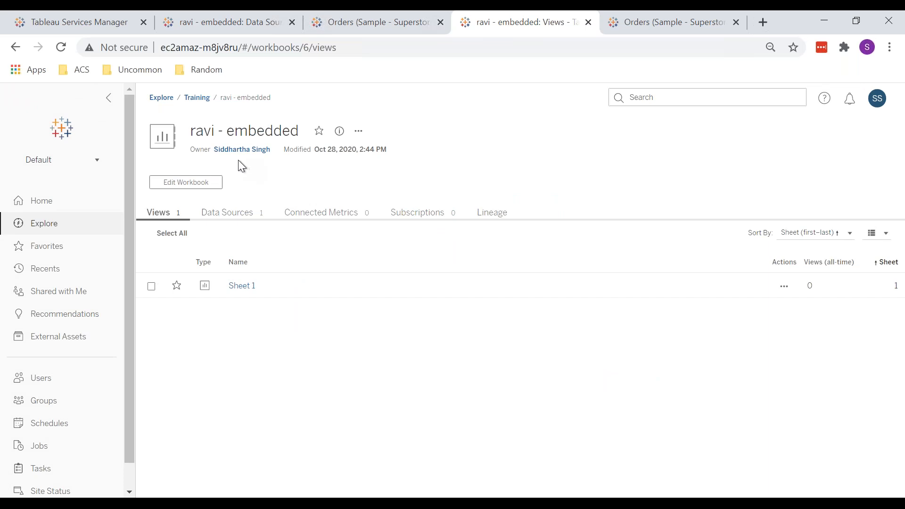
Step: Open the Test 1 workbook's permissions in the Training project to review its rules and effective permissions
click(195, 97)
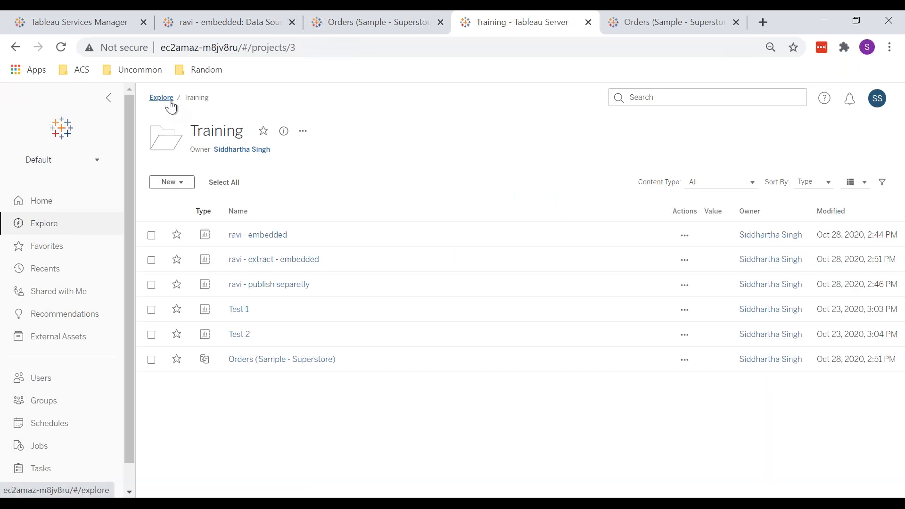
click(168, 102)
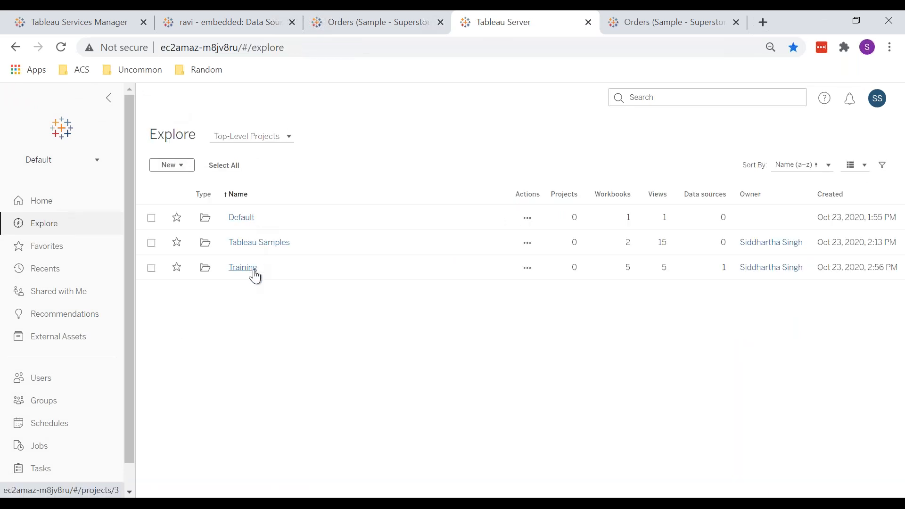
click(255, 277)
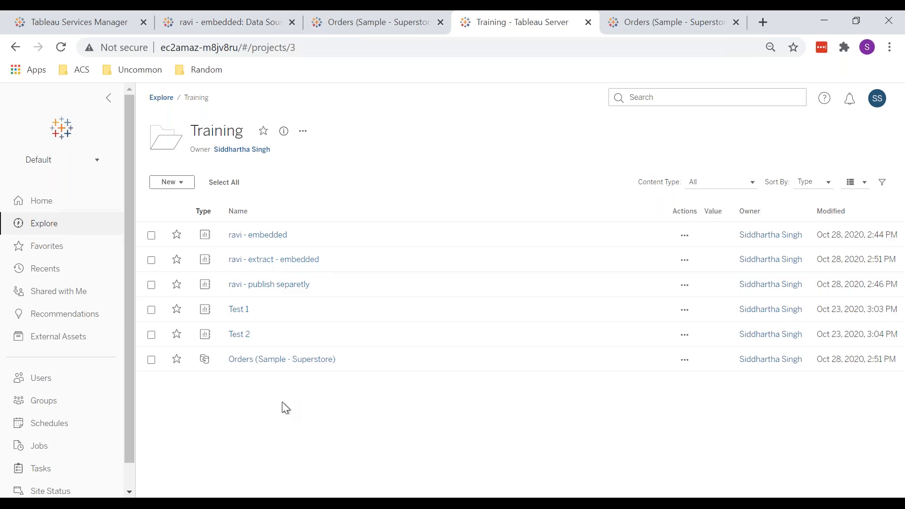
click(238, 311)
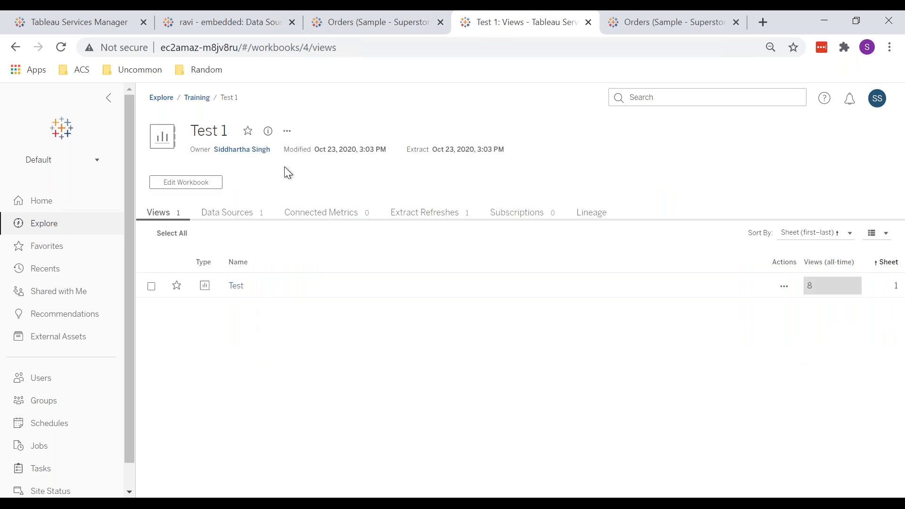
click(287, 130)
click(326, 239)
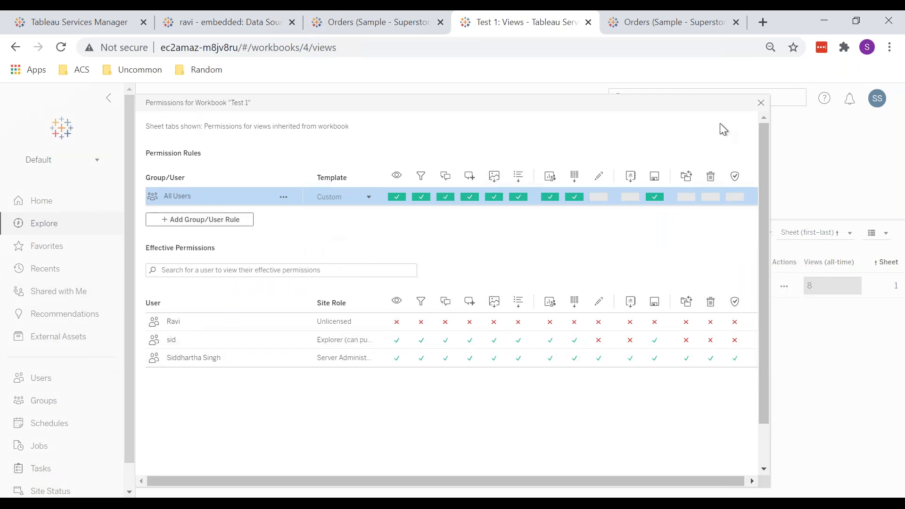
click(760, 103)
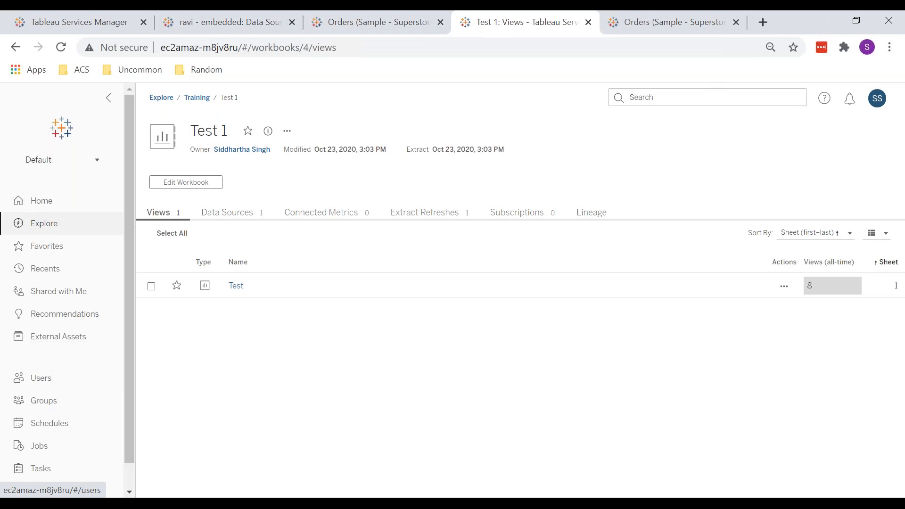
Step: Change the unlicensed user's site role to Viewer
click(57, 383)
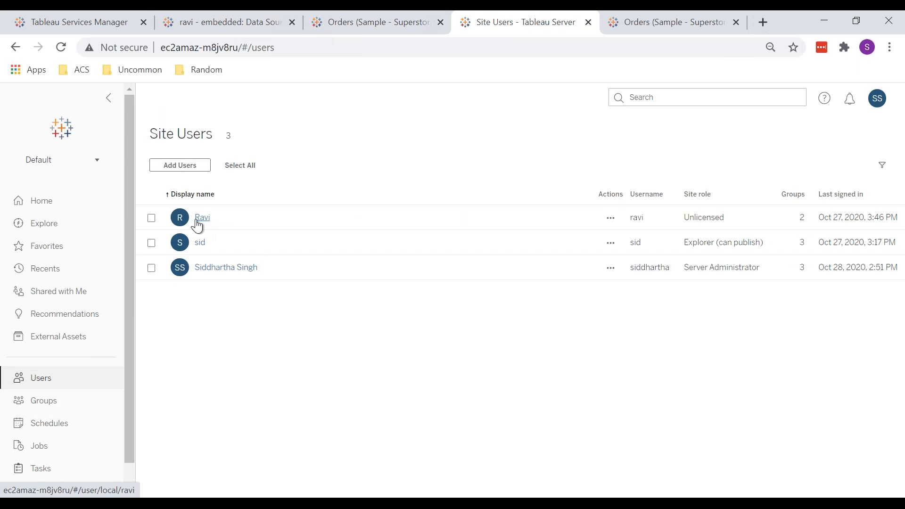
click(198, 219)
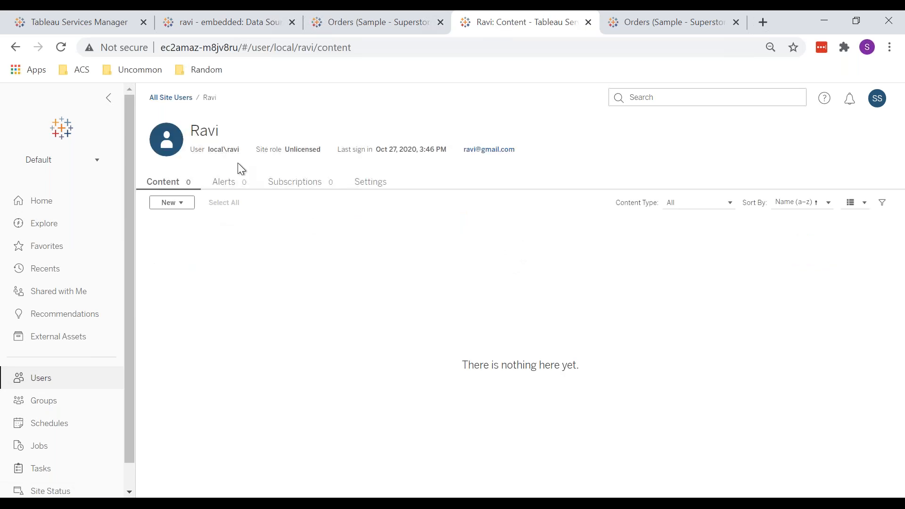
click(163, 98)
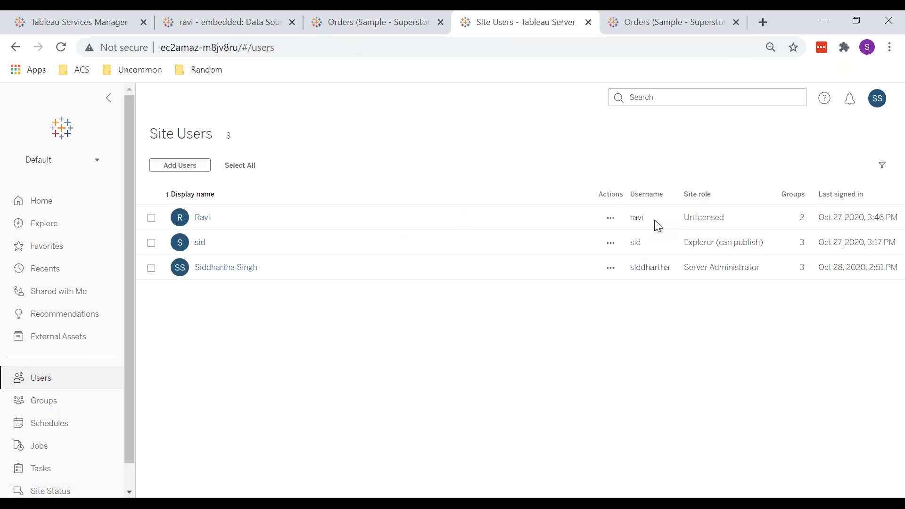
click(611, 217)
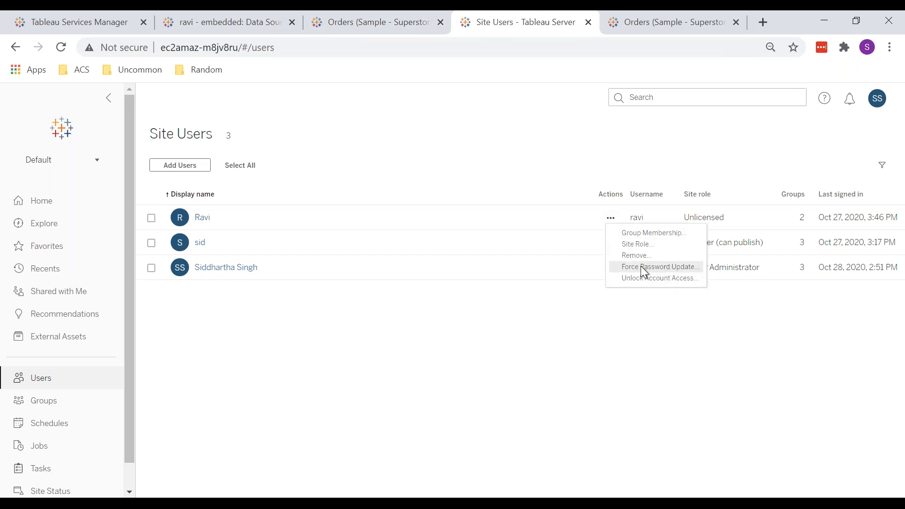
click(632, 243)
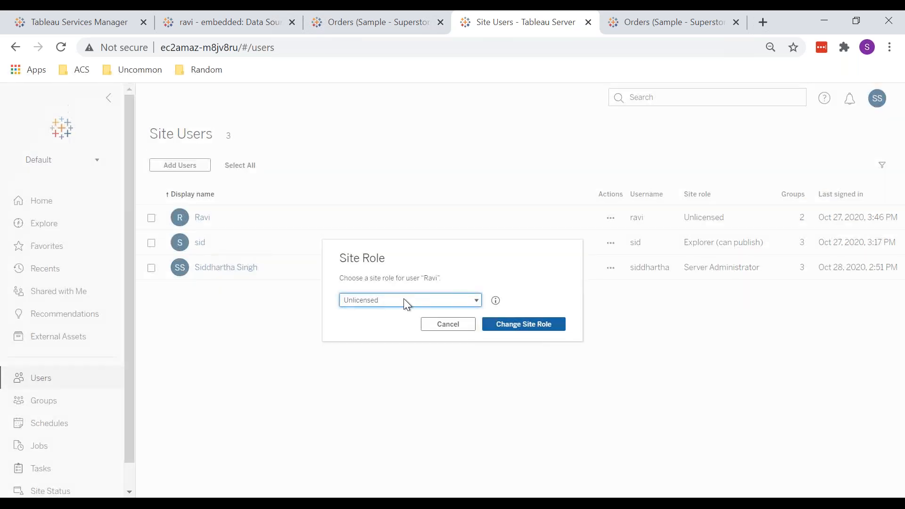
click(362, 298)
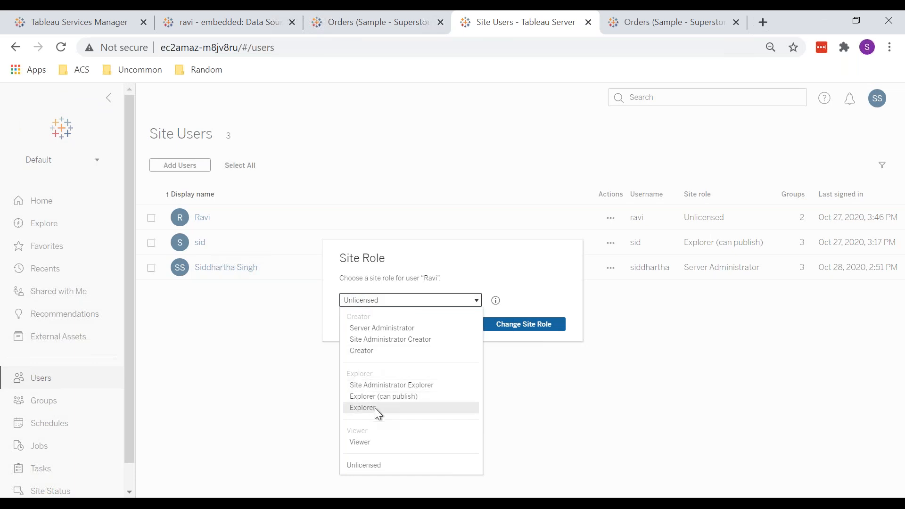
click(384, 441)
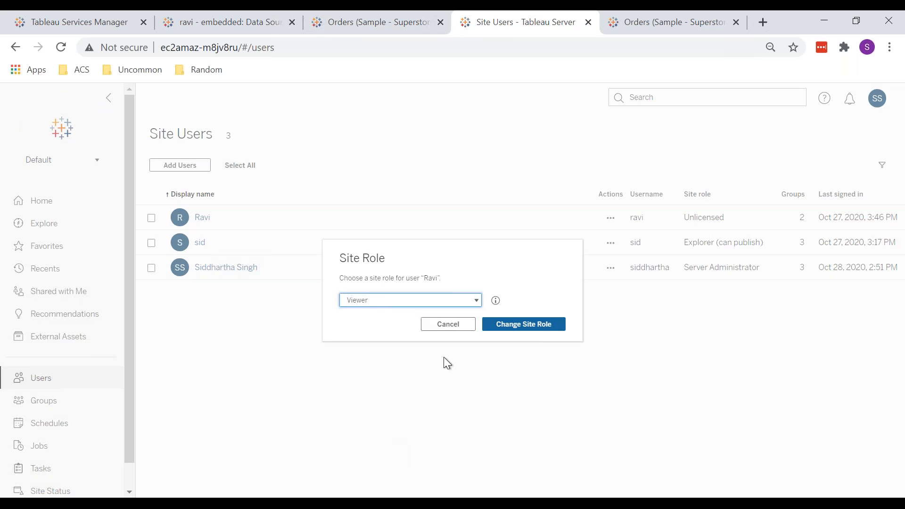
click(513, 329)
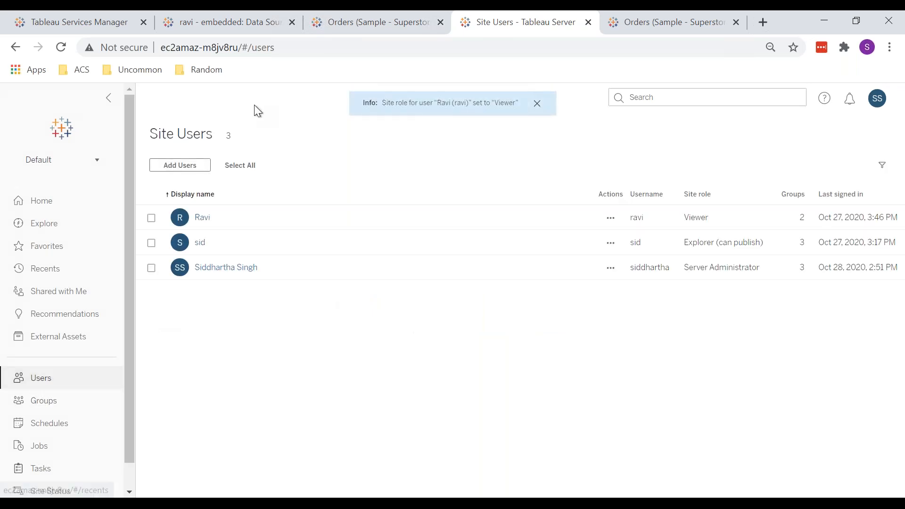
Step: Reopen the Test 1 workbook's permissions to review the effective permissions after the role change
click(369, 29)
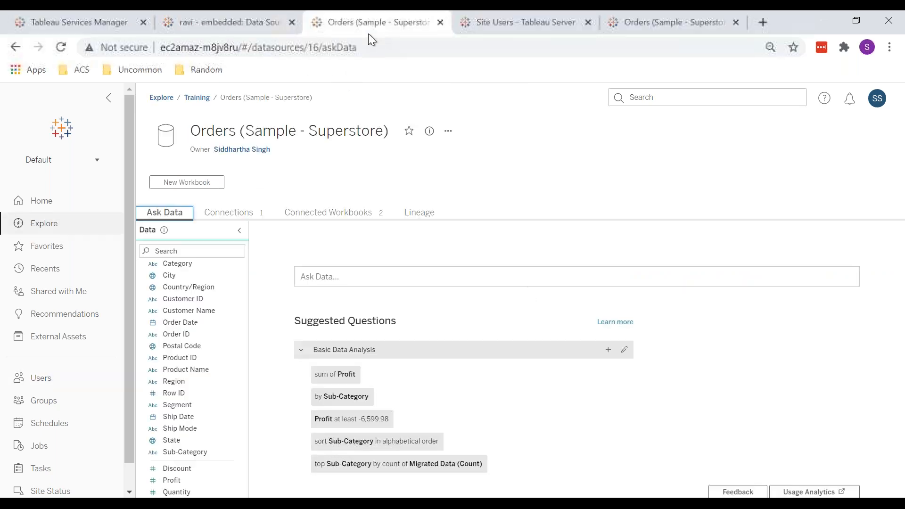
click(41, 228)
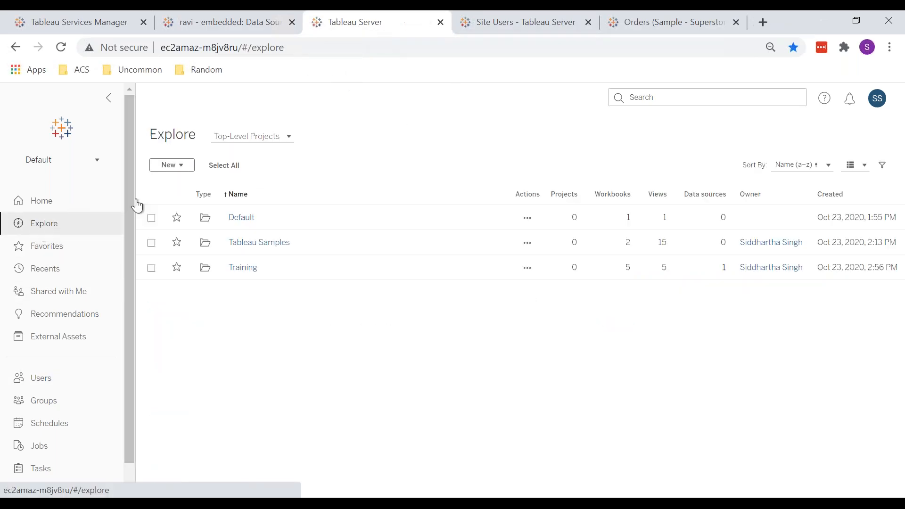
click(253, 274)
click(244, 310)
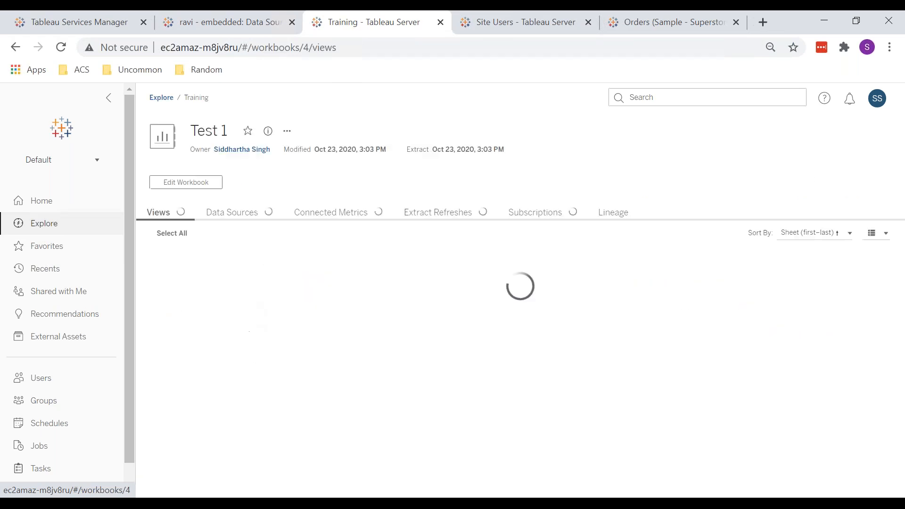
click(288, 132)
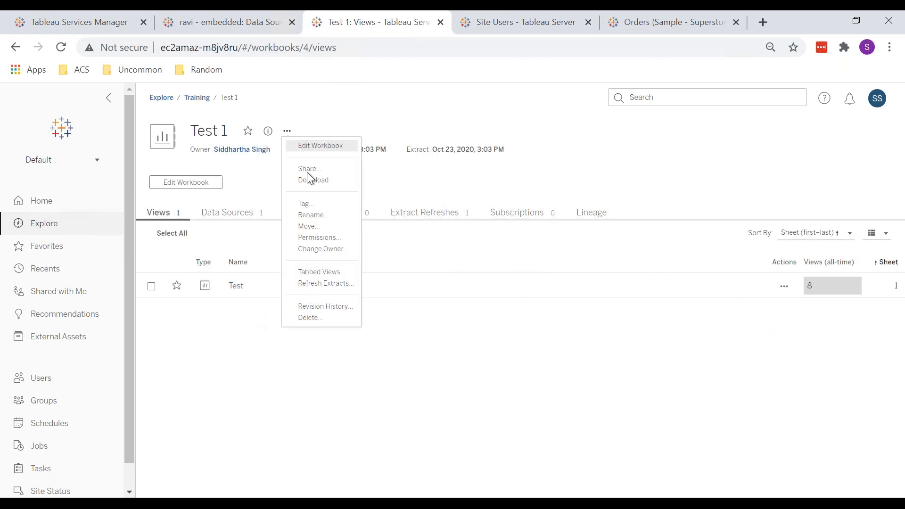
click(333, 241)
click(188, 221)
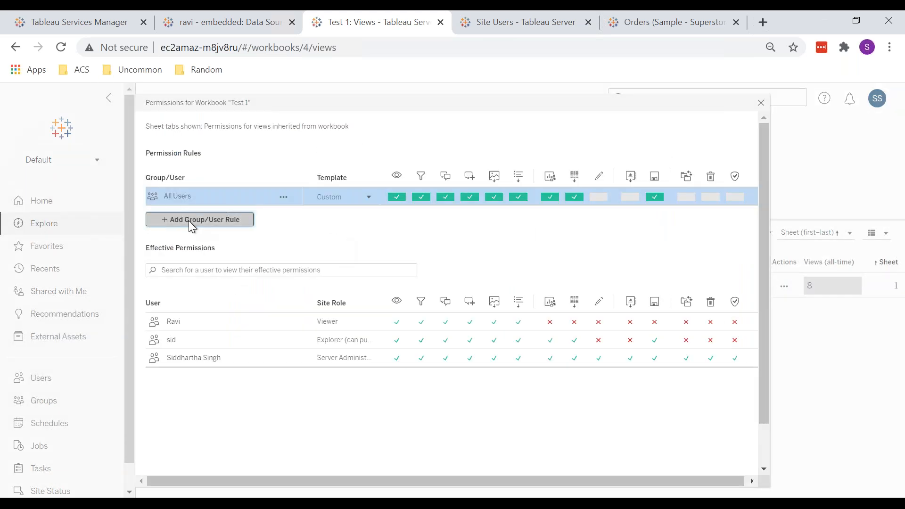
click(763, 105)
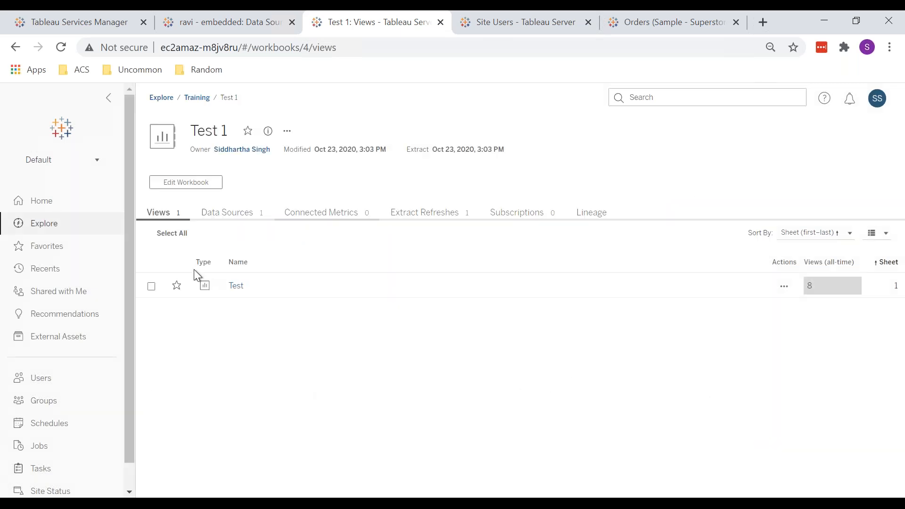
Step: Add the Viewer-role user to the IT group's members
click(62, 401)
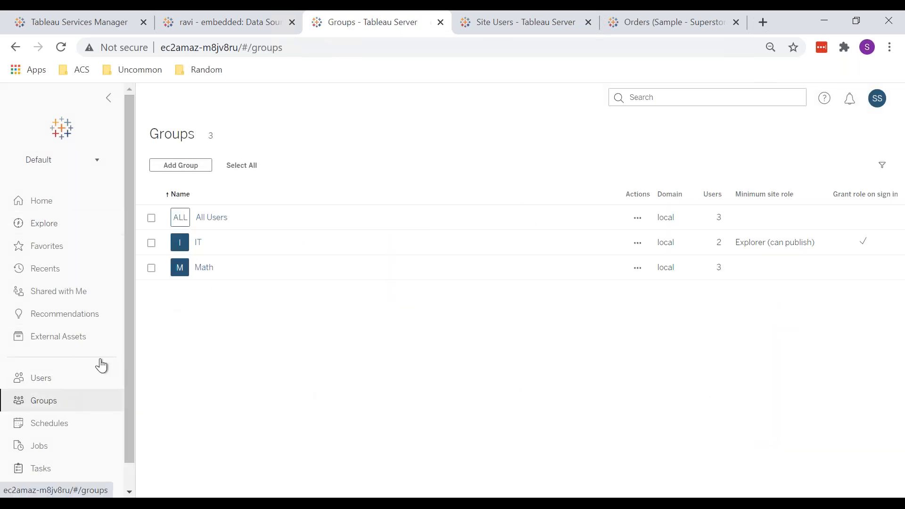
click(198, 242)
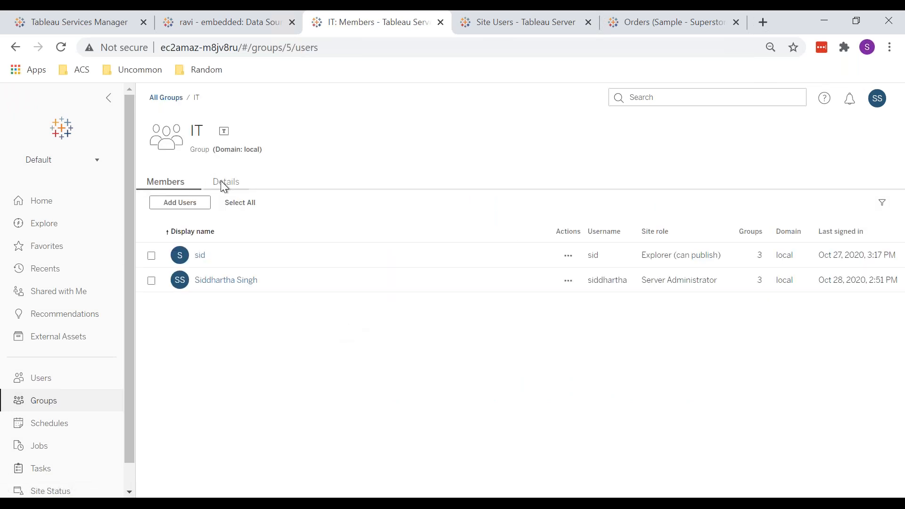
click(175, 206)
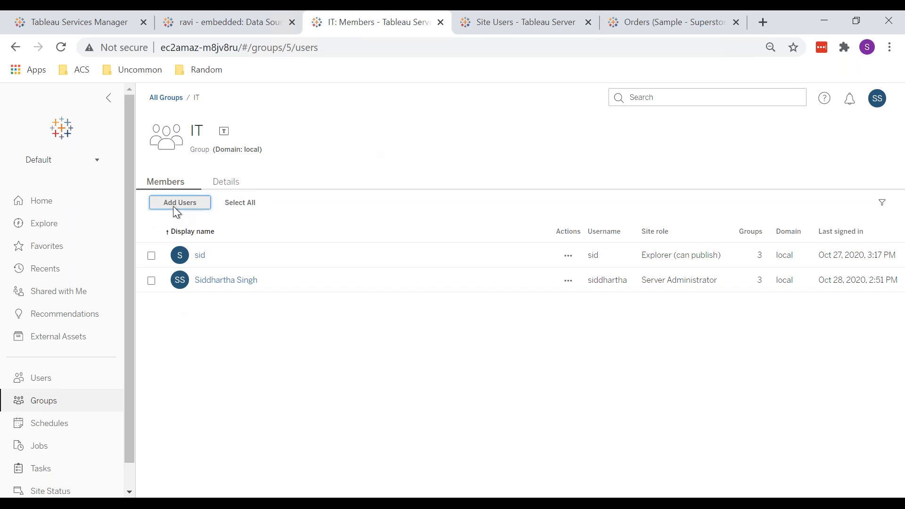
click(365, 211)
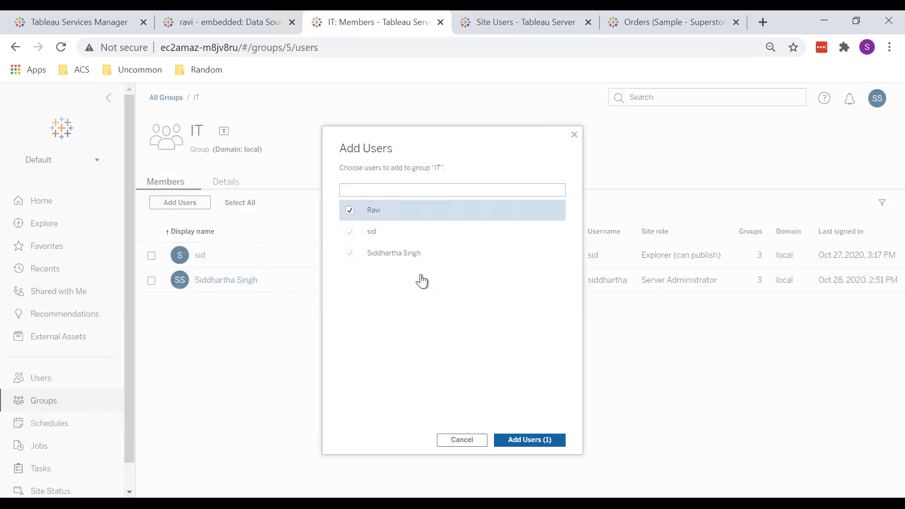
click(518, 441)
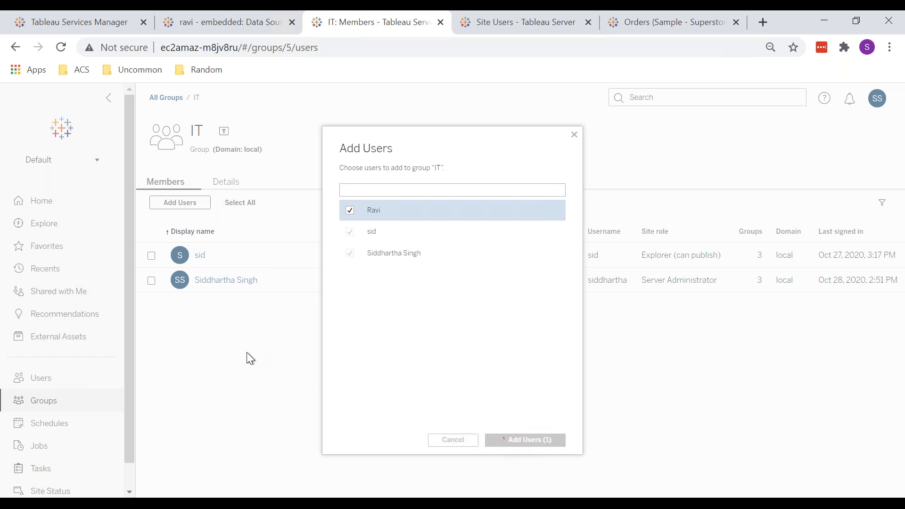
Step: Open the Test 1 workbook's permissions in the Training project and add a rule giving the Viewer-role user the Administer template
click(185, 19)
click(41, 238)
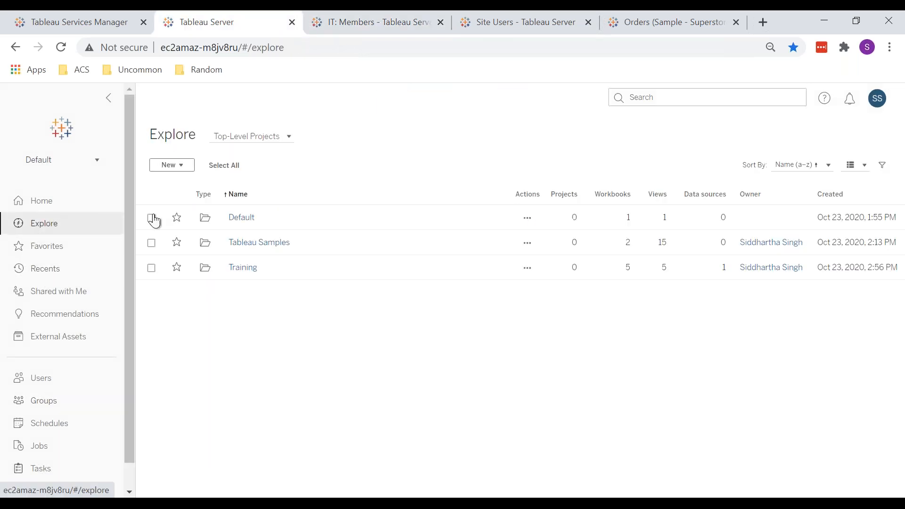
click(242, 268)
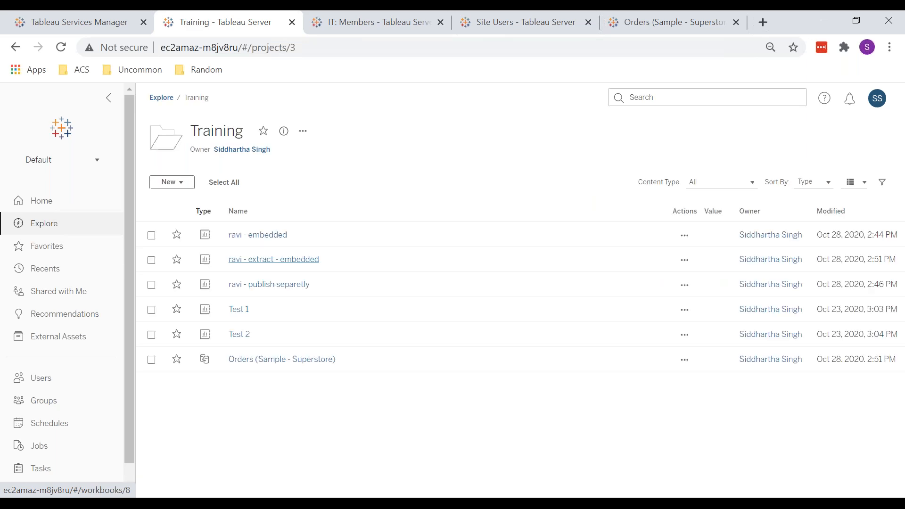
click(239, 310)
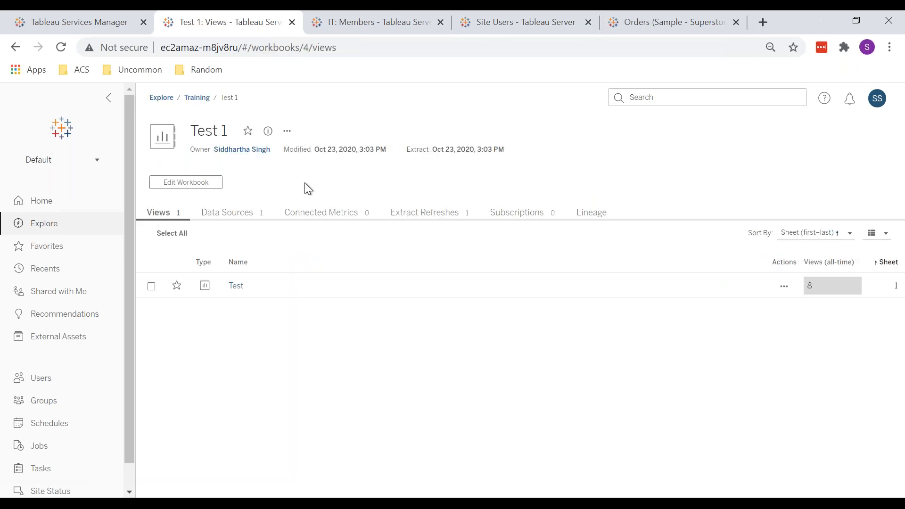
click(287, 132)
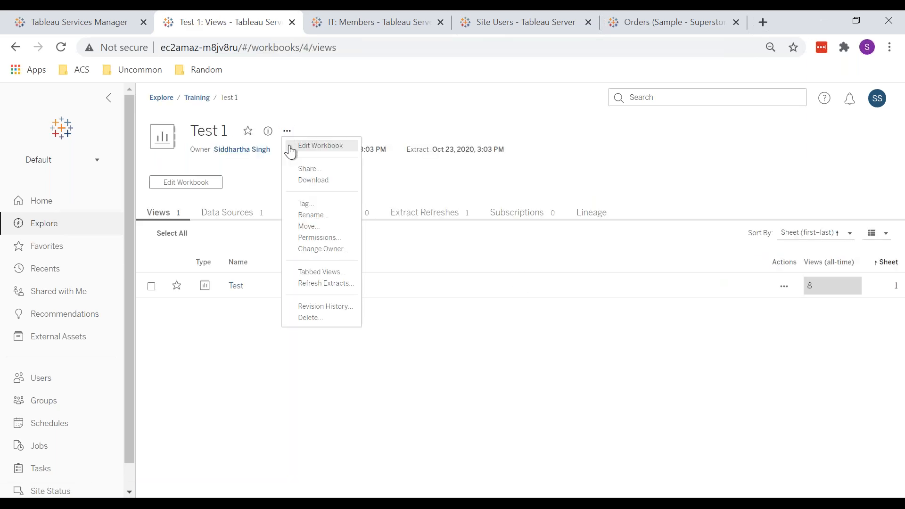
click(312, 237)
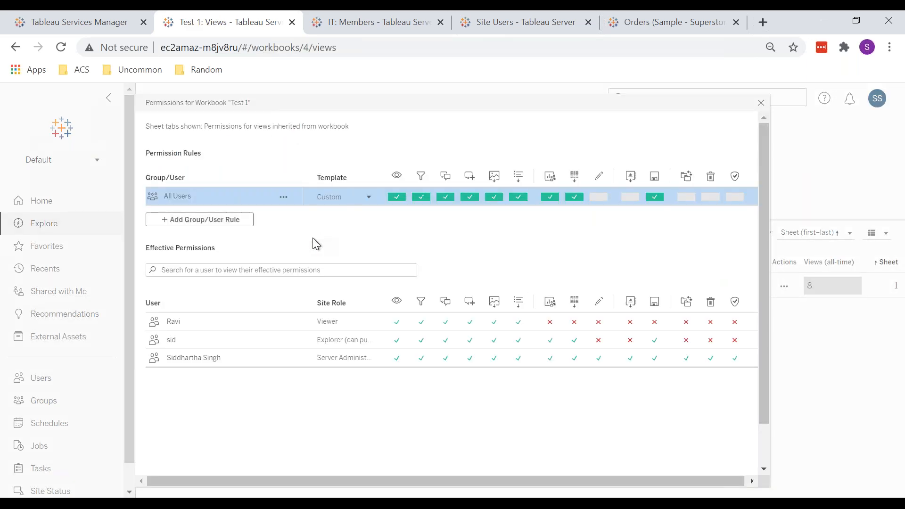
click(197, 218)
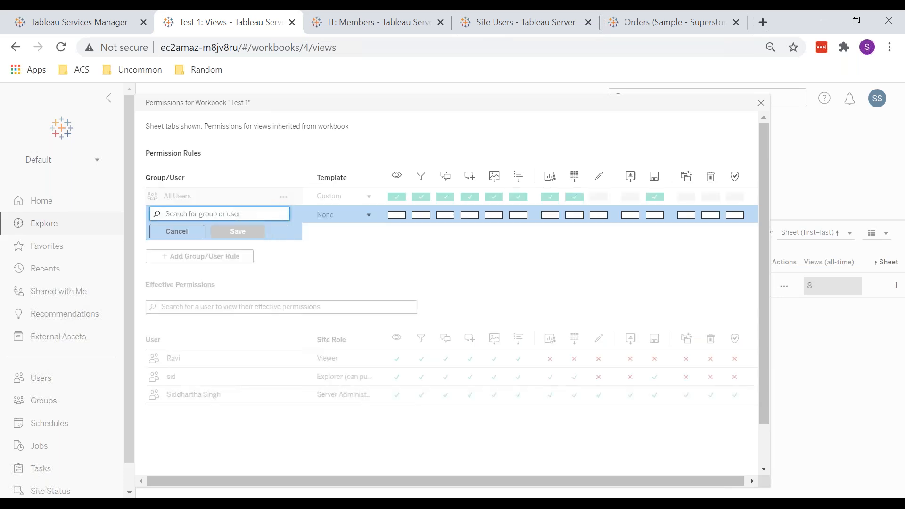
text(ravi)
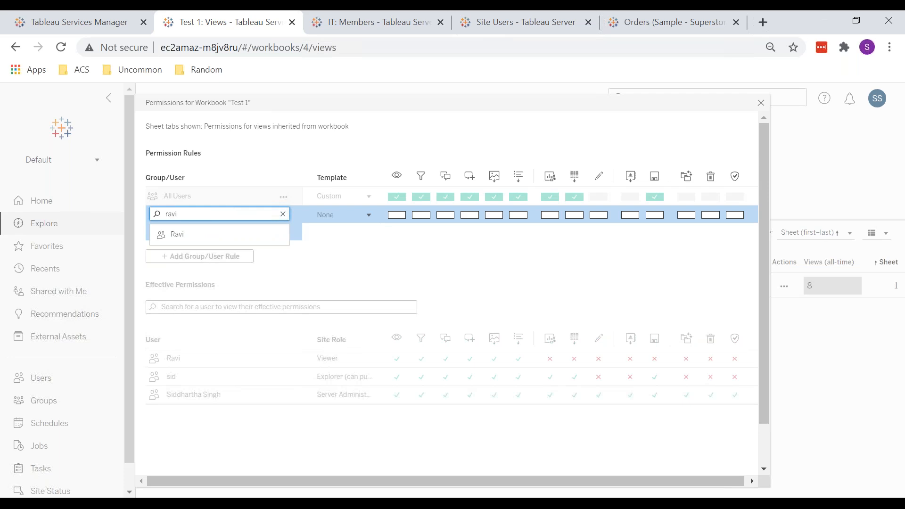
click(213, 232)
click(360, 219)
click(339, 270)
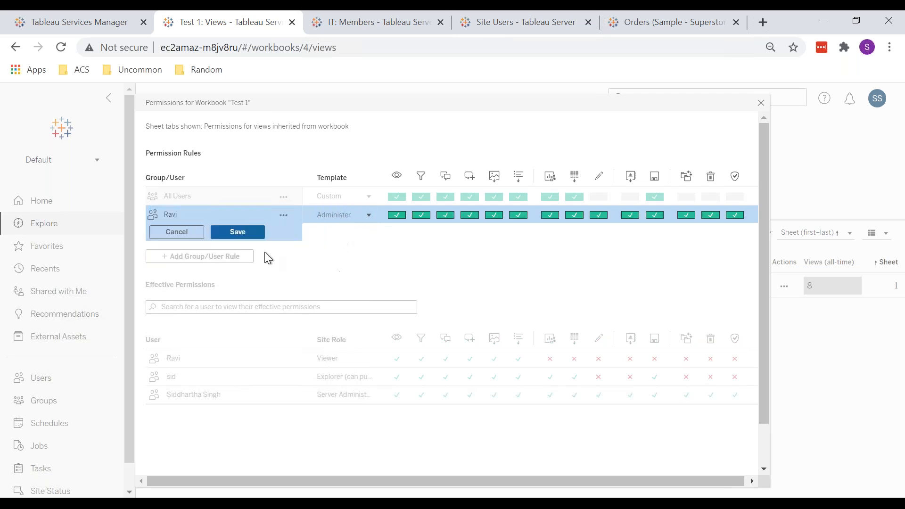
click(237, 232)
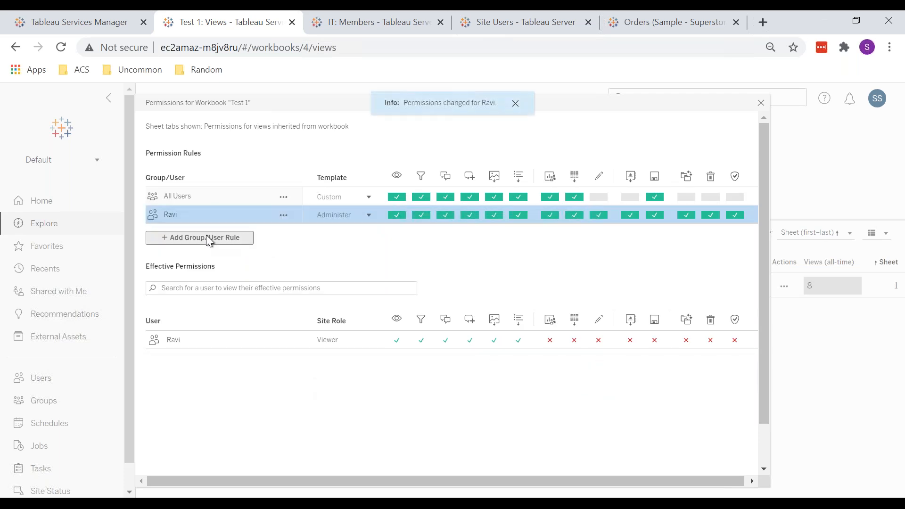
Step: Add a permission rule for the IT group with the View template on the Test 1 workbook, then close the permissions dialog
click(208, 238)
text(it)
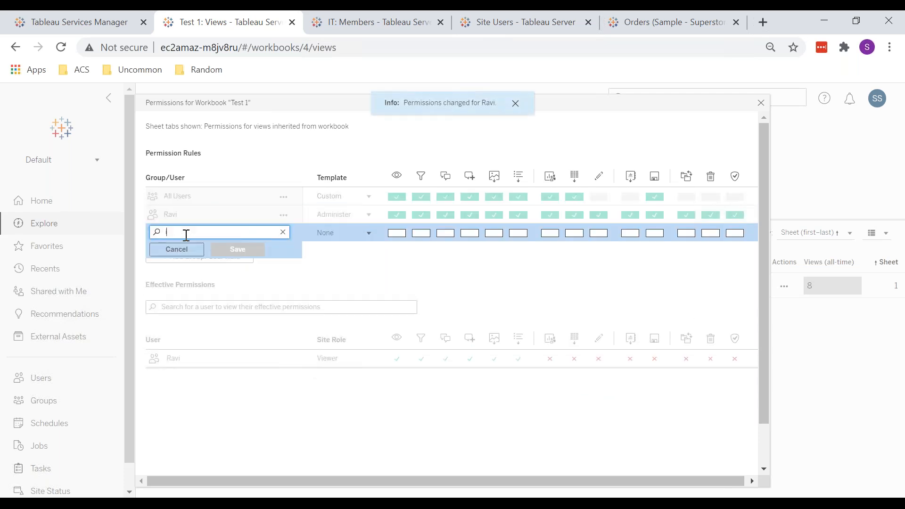
click(195, 249)
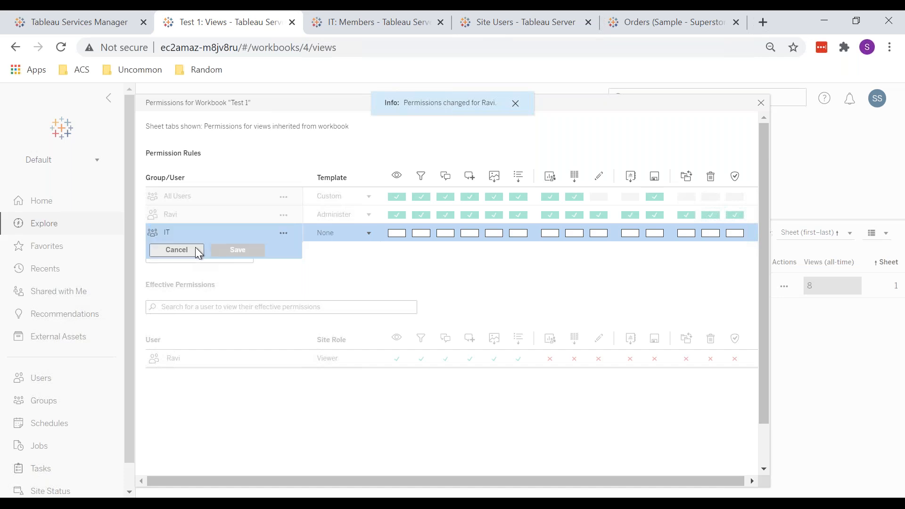
click(345, 233)
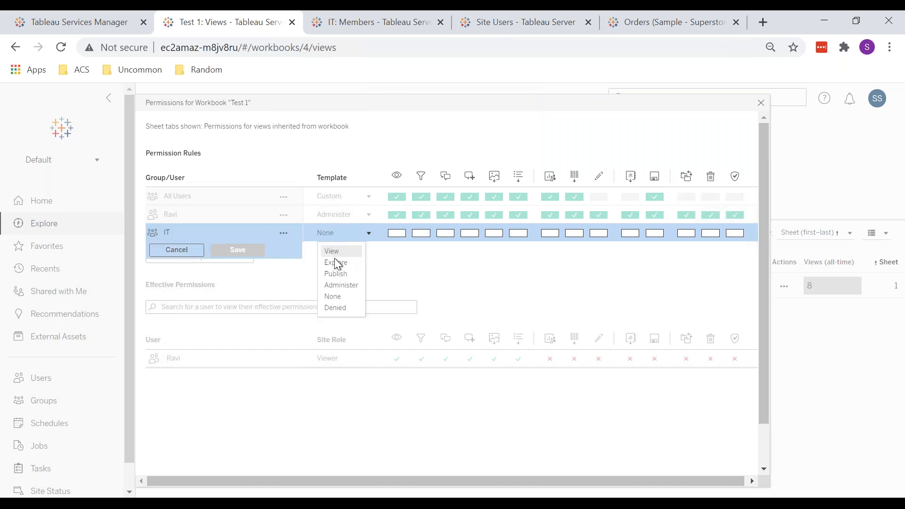
click(332, 251)
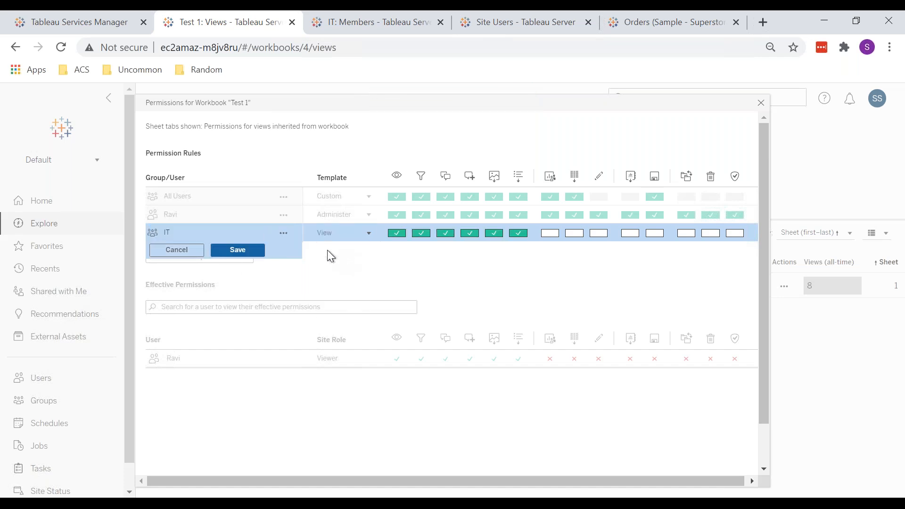
click(224, 250)
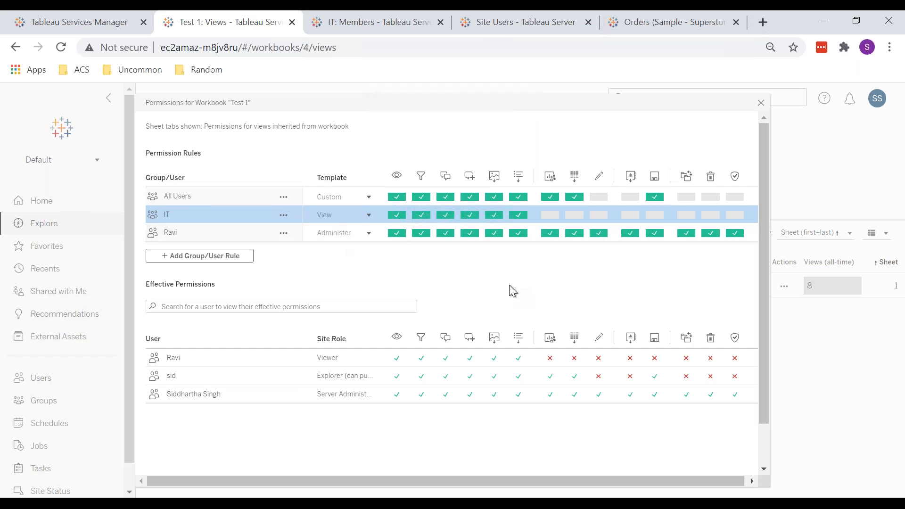
click(761, 102)
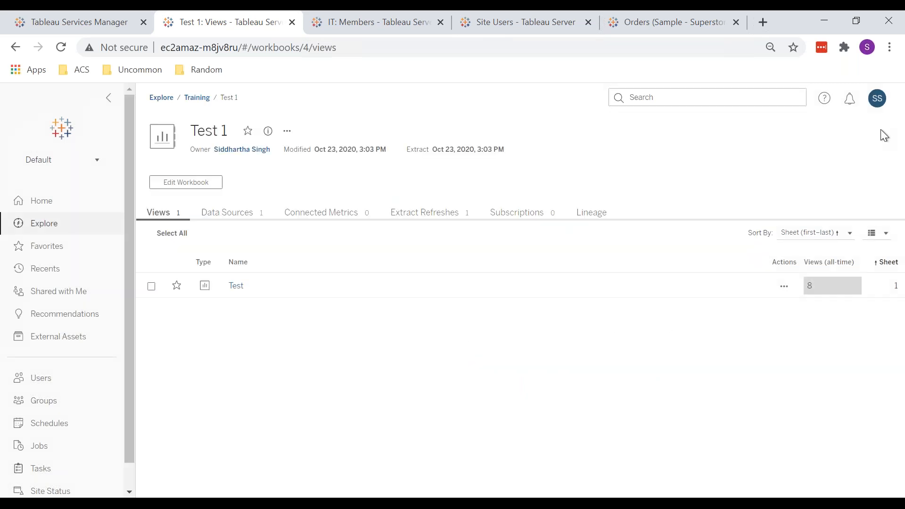
Step: Switch to the incognito browser window and sign in as the Viewer-role user with their account password
mouse_move(198, 502)
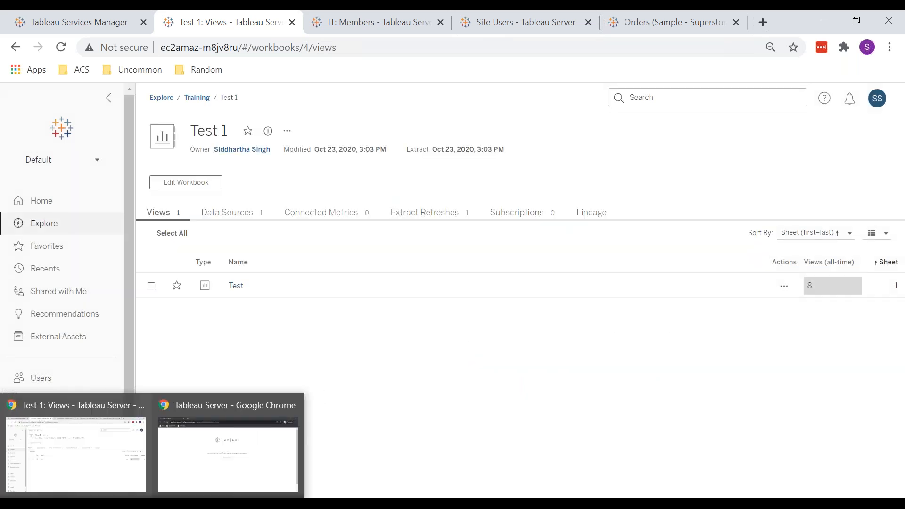
right_click(145, 503)
key(Escape)
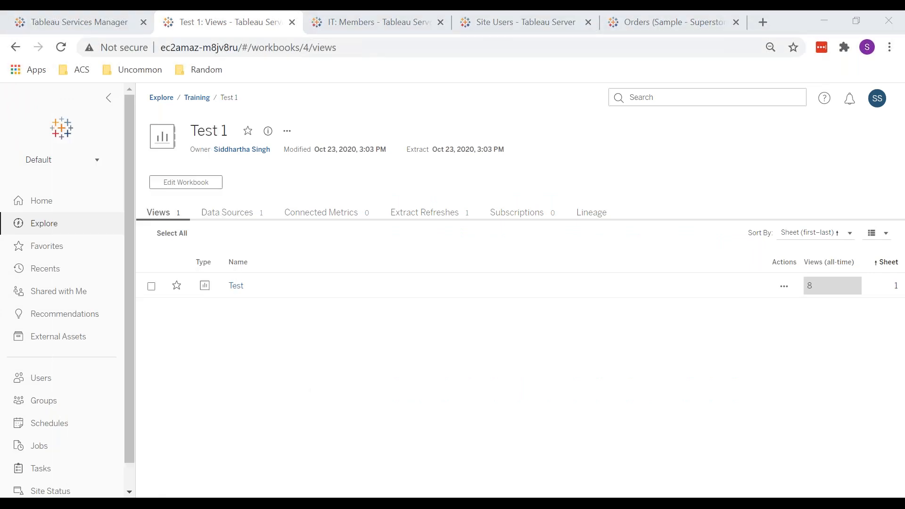
mouse_move(197, 503)
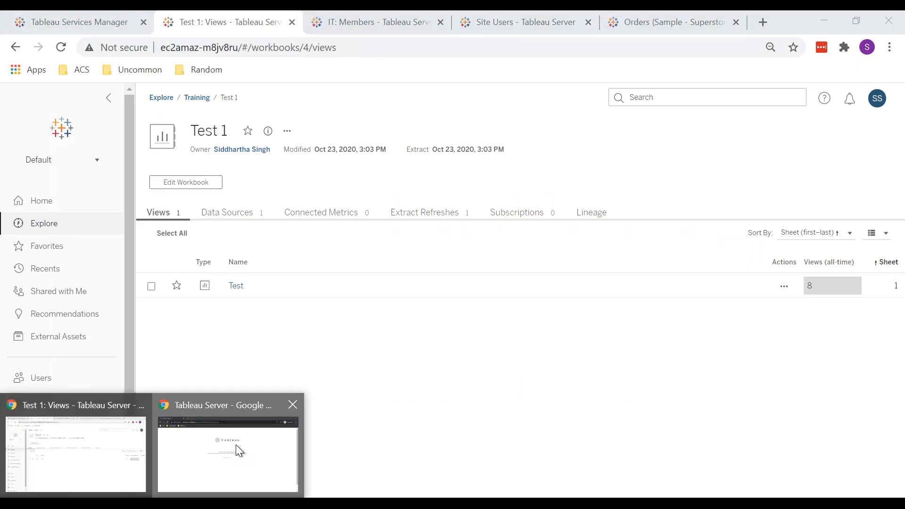
click(236, 445)
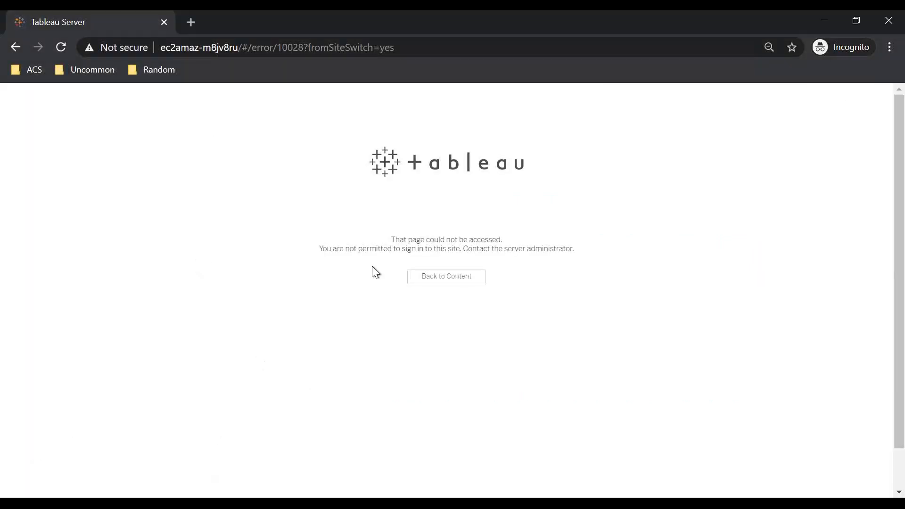
click(455, 279)
text(ravi)
key(Tab)
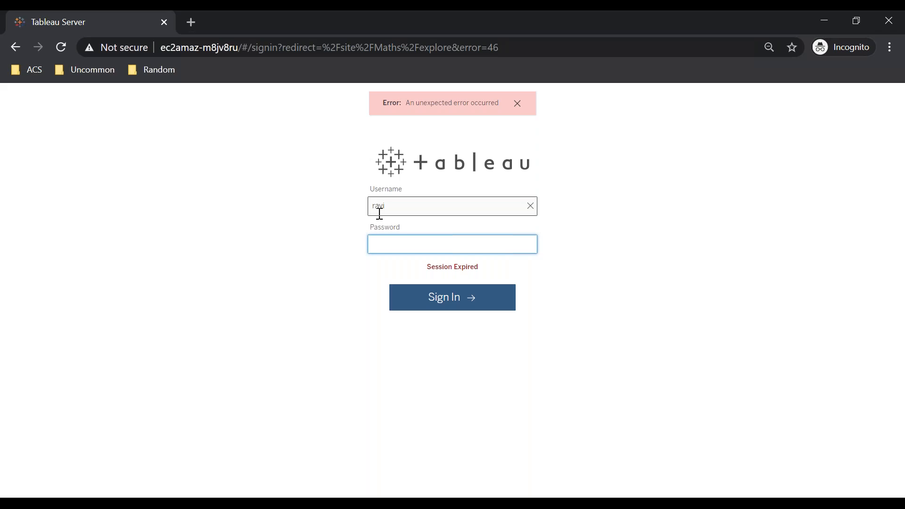
text(***)
key(Return)
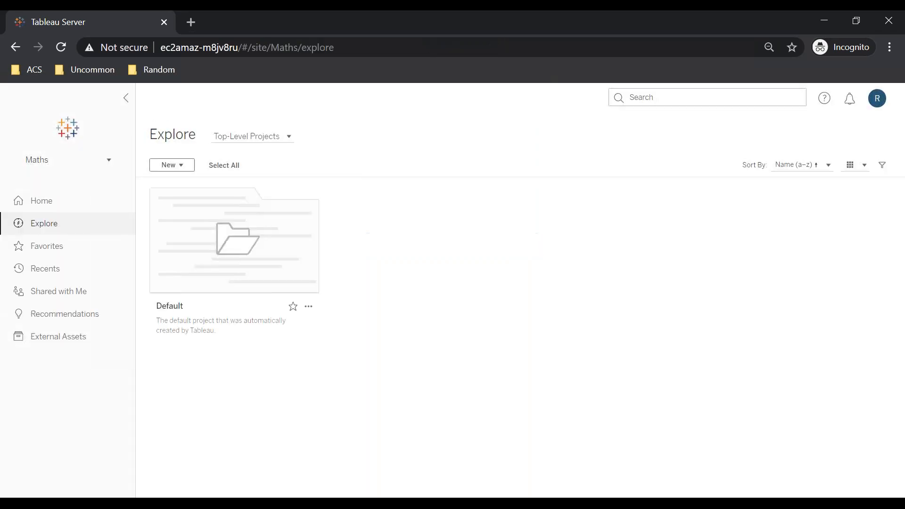
Step: Browse the Maths site's Default project, return to Explore, and switch the project listing to List View
click(188, 248)
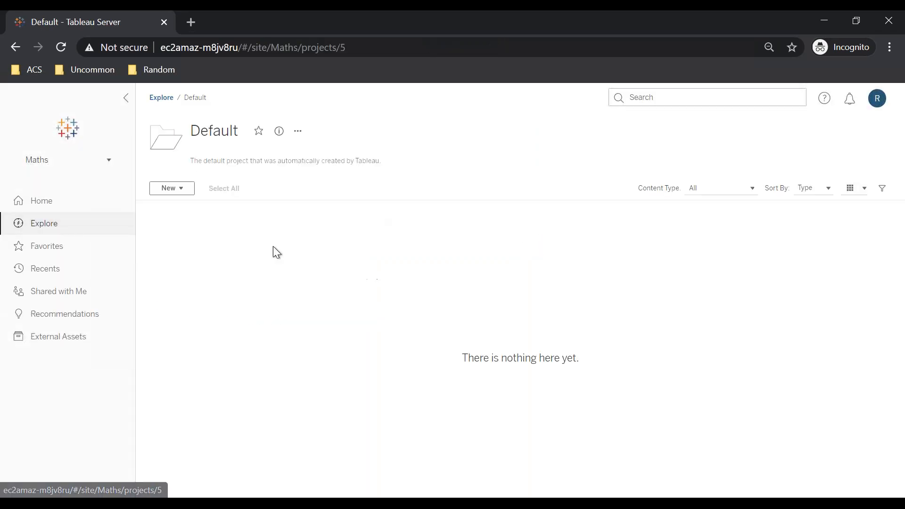
click(63, 229)
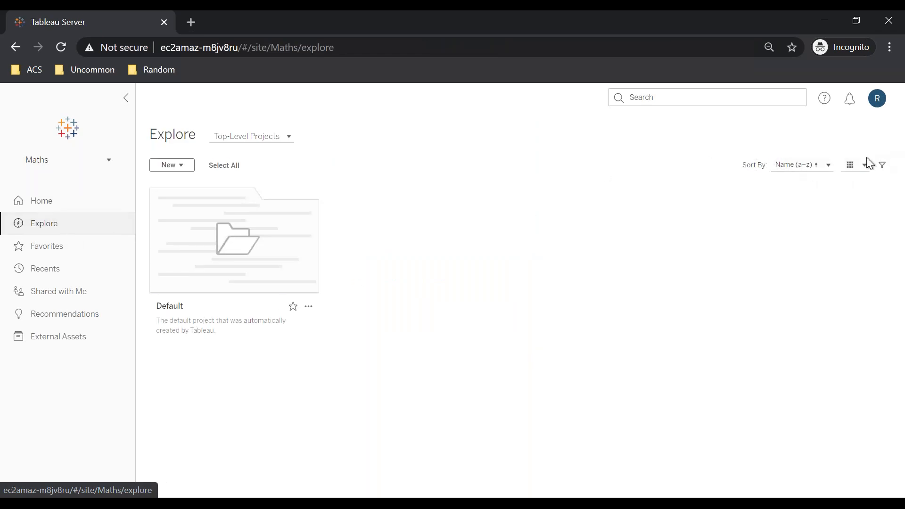
click(852, 167)
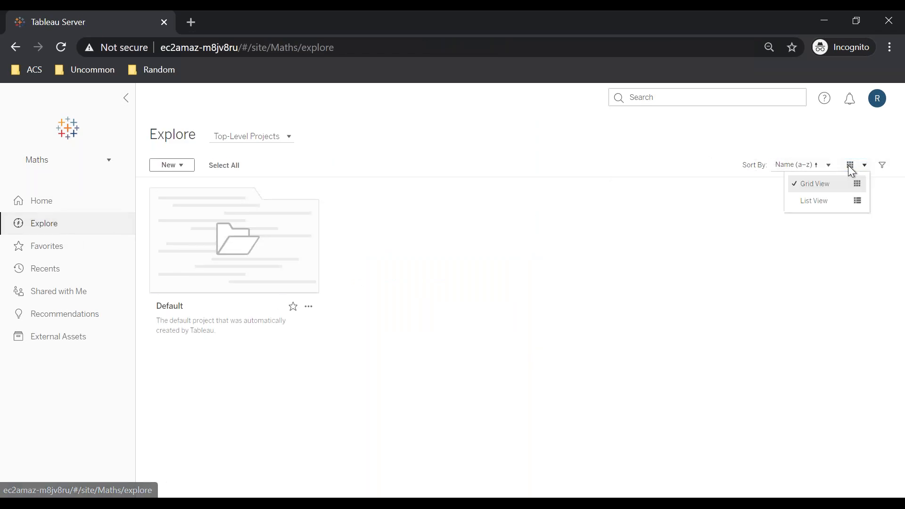
click(819, 202)
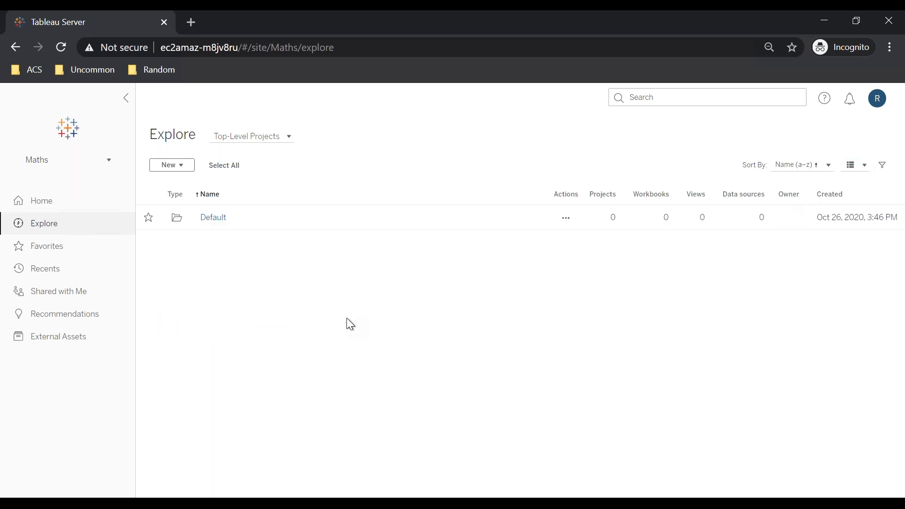
Step: Back in the admin window, add a Publish permission rule for the IT group on the Training project, then close the dialog
key(alt+Tab)
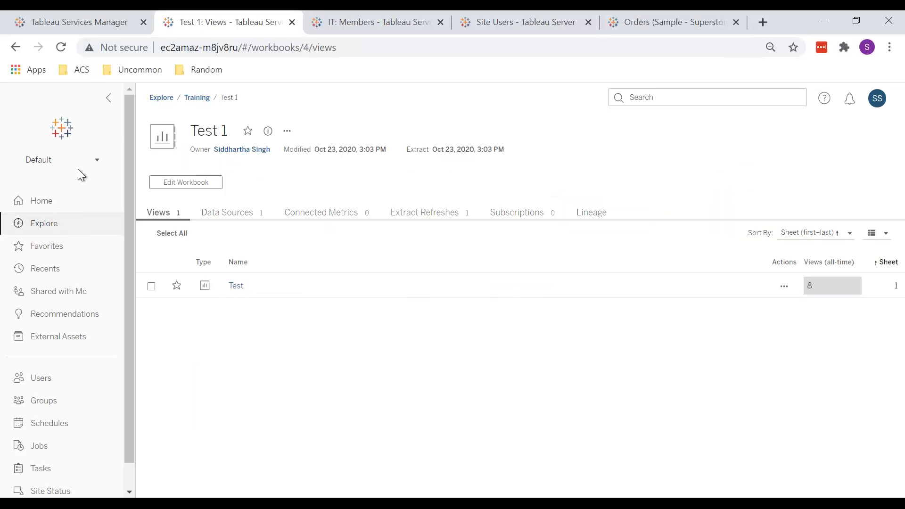
click(49, 226)
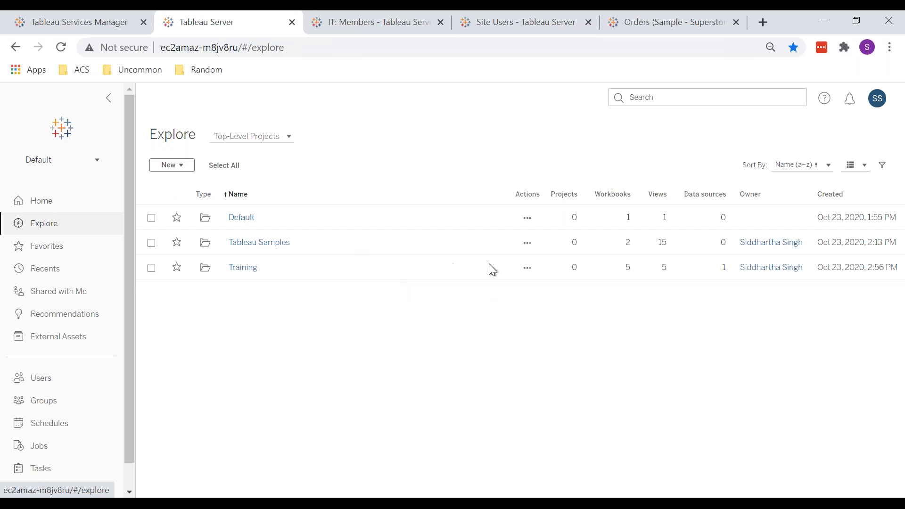
click(527, 267)
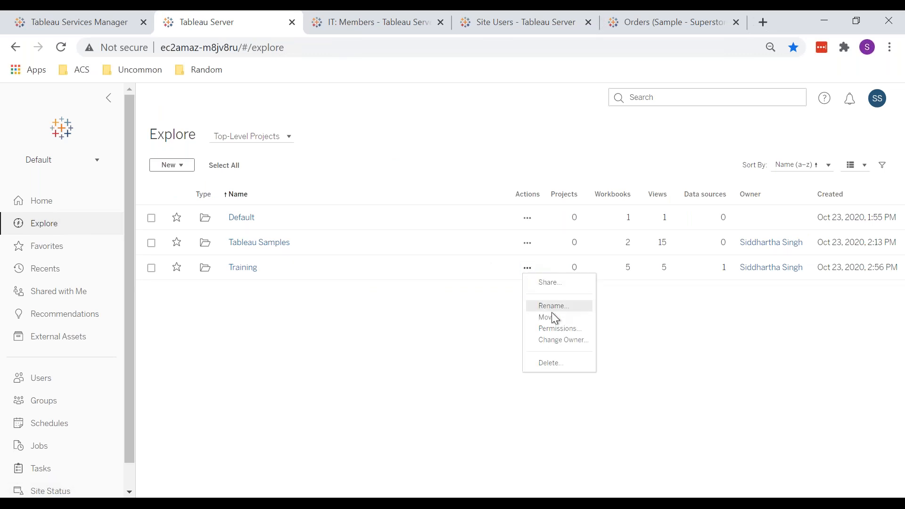
click(561, 327)
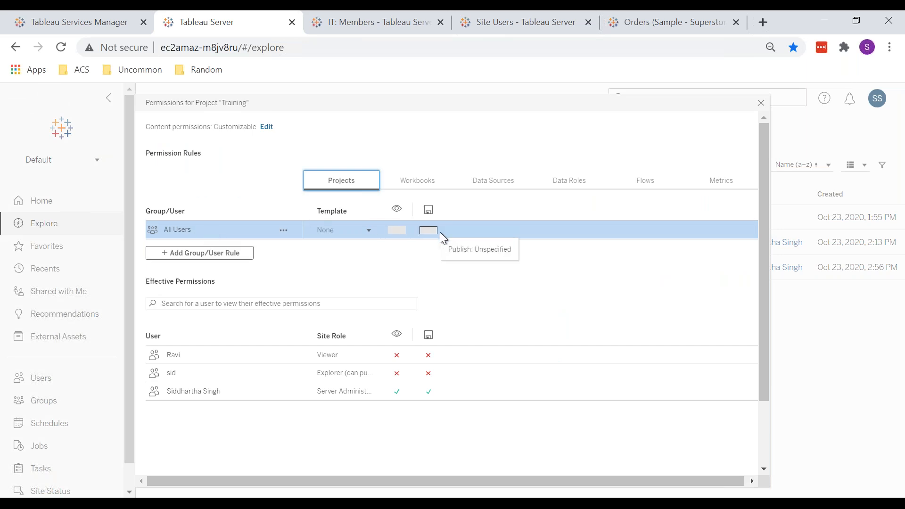
click(221, 252)
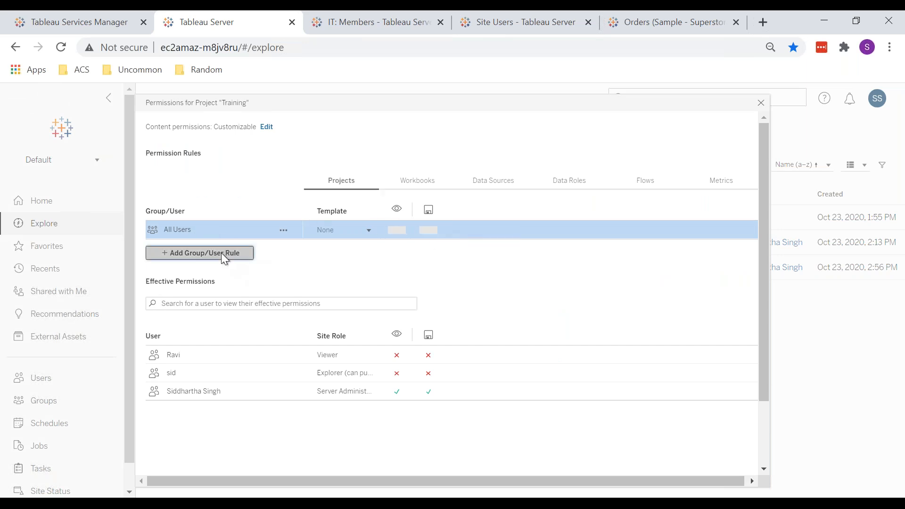
text(it)
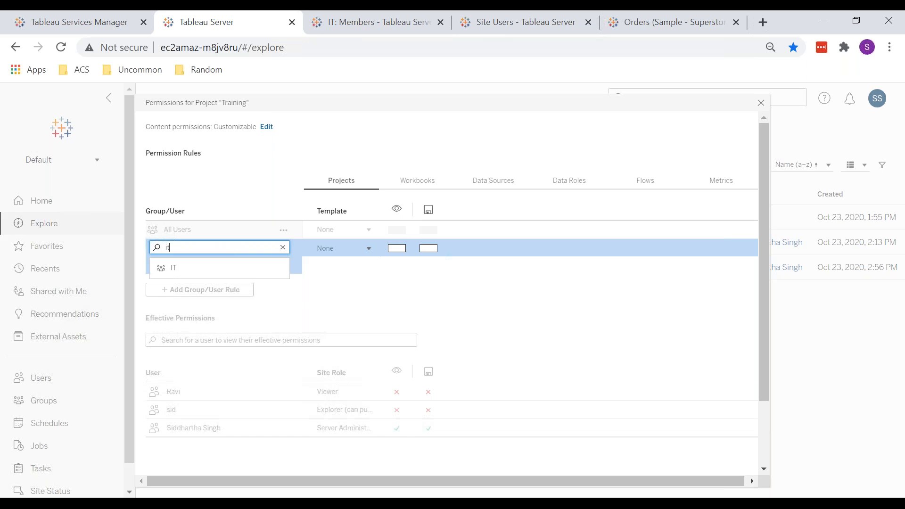
click(182, 269)
click(354, 250)
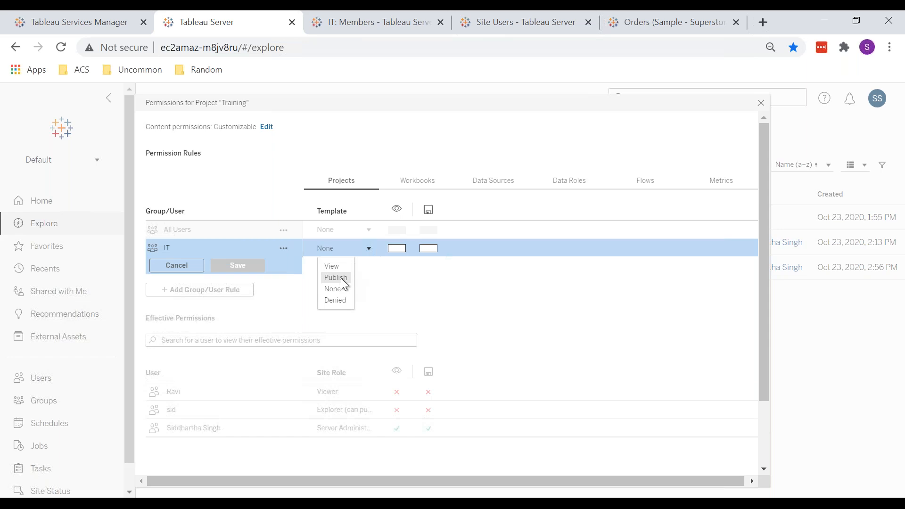
click(341, 278)
click(244, 264)
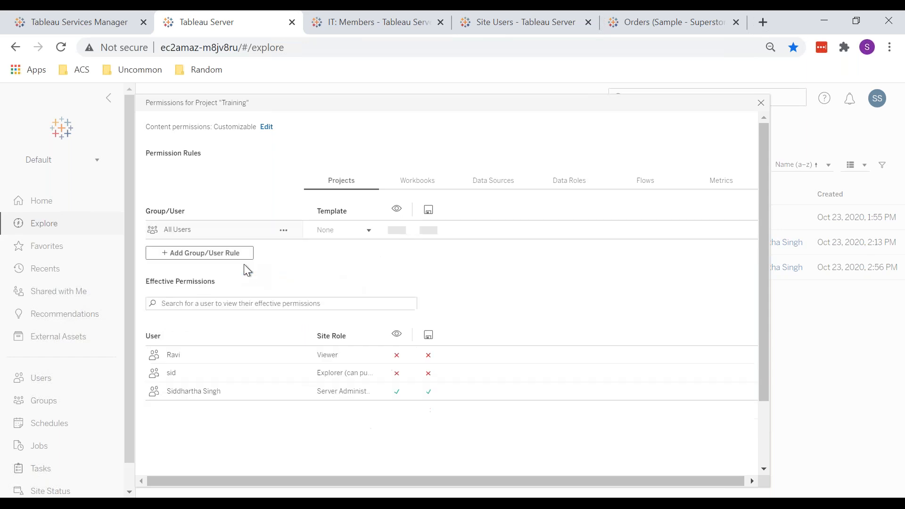
click(761, 103)
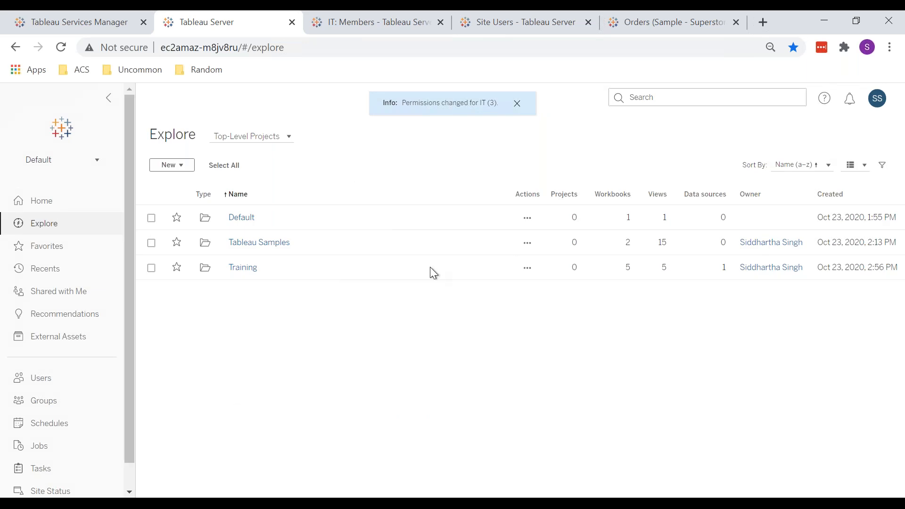
Step: Switch to the Viewer-role user's window and reload the Explore page to check the projects available
key(alt+Tab)
click(227, 54)
key(Return)
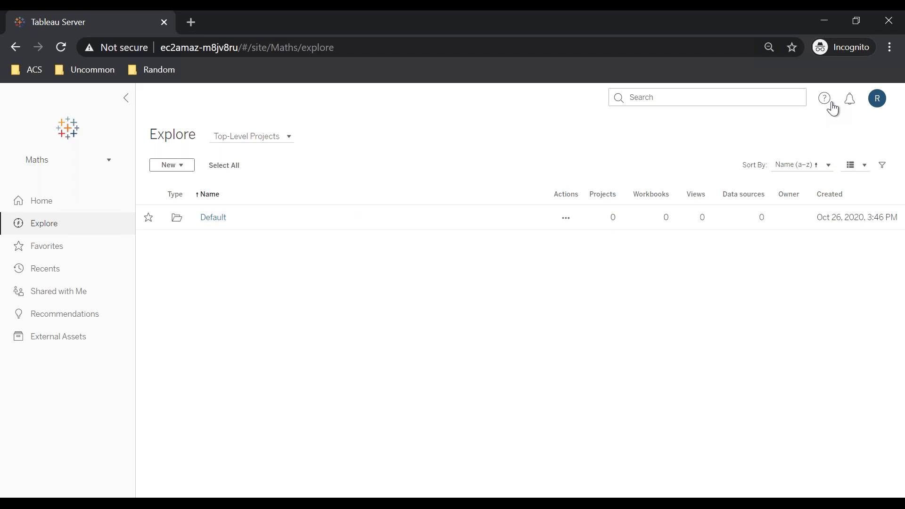
Step: Switch the signed-in user's session to the Default site and open the Explore page
click(45, 164)
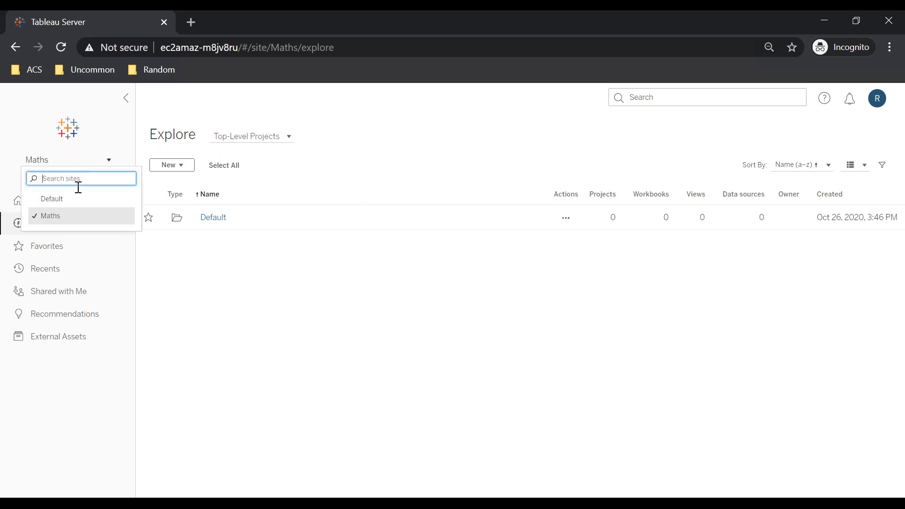
click(81, 198)
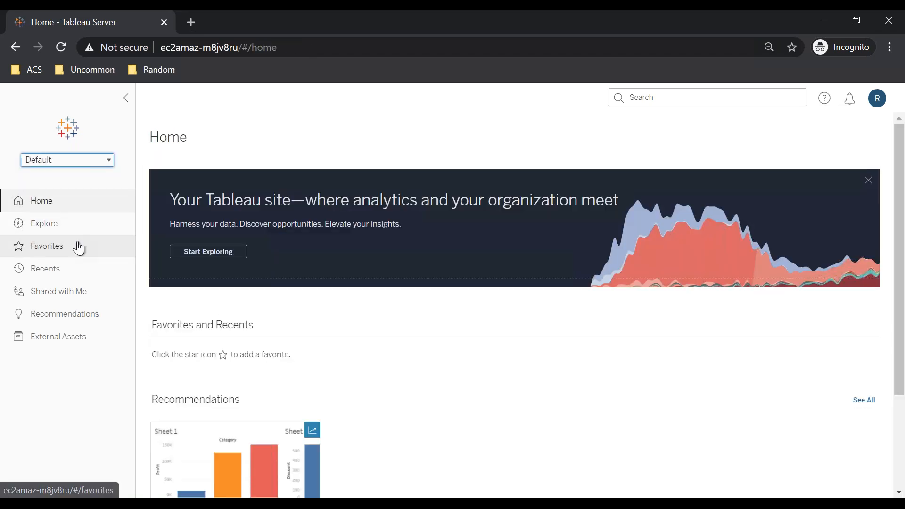
click(56, 228)
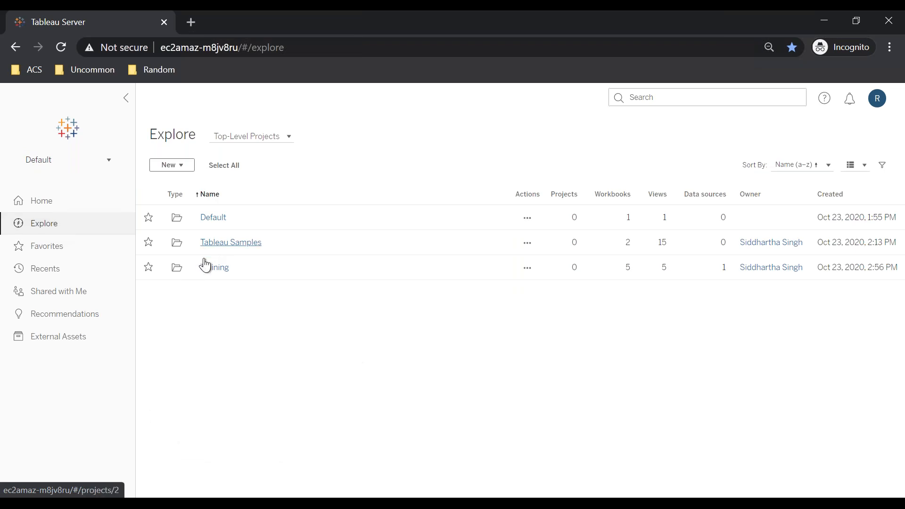
Step: Open the Test view of the Test 1 workbook in the Training project and check its Download options
click(213, 279)
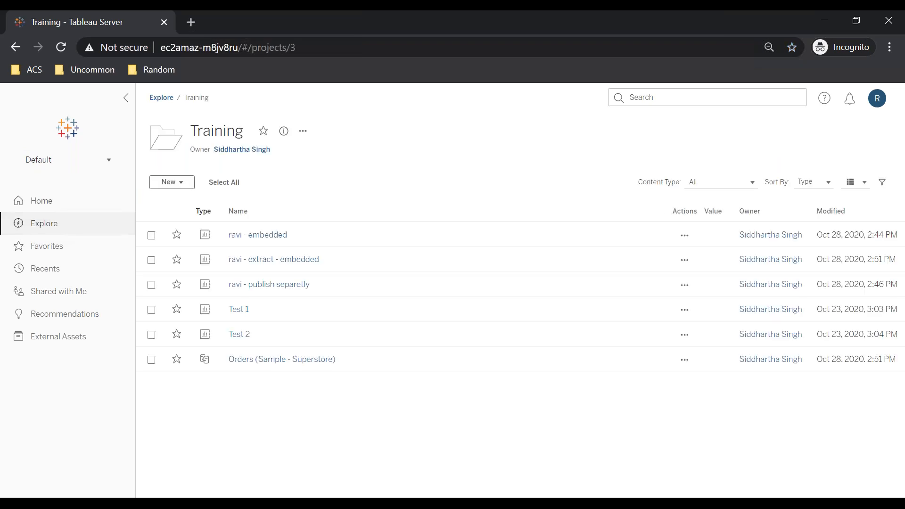
click(239, 308)
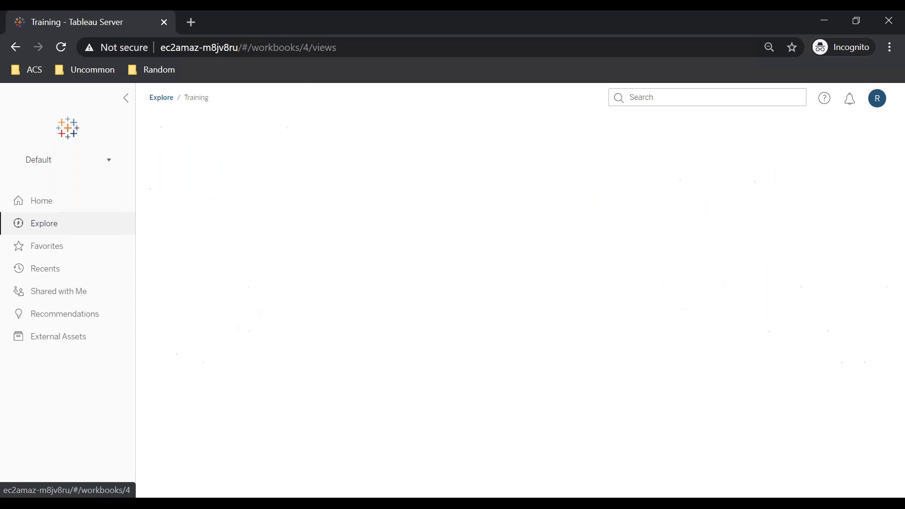
click(240, 289)
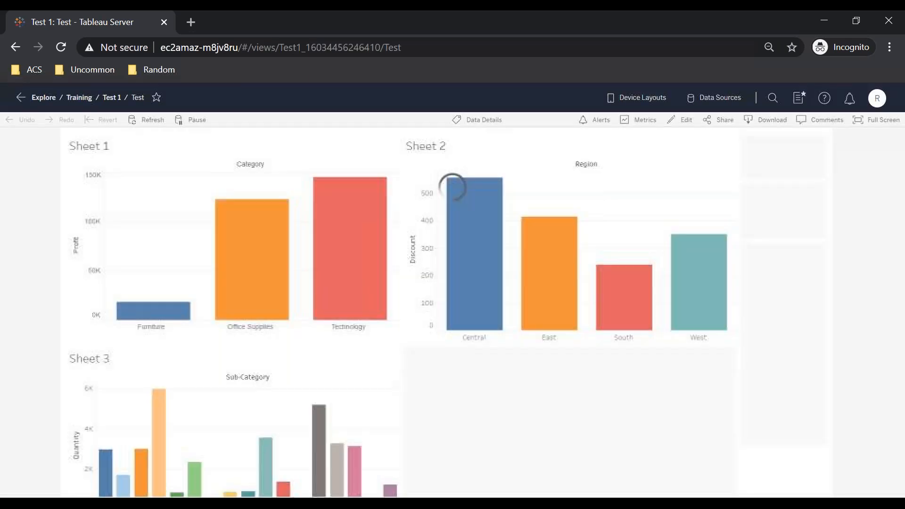
click(762, 121)
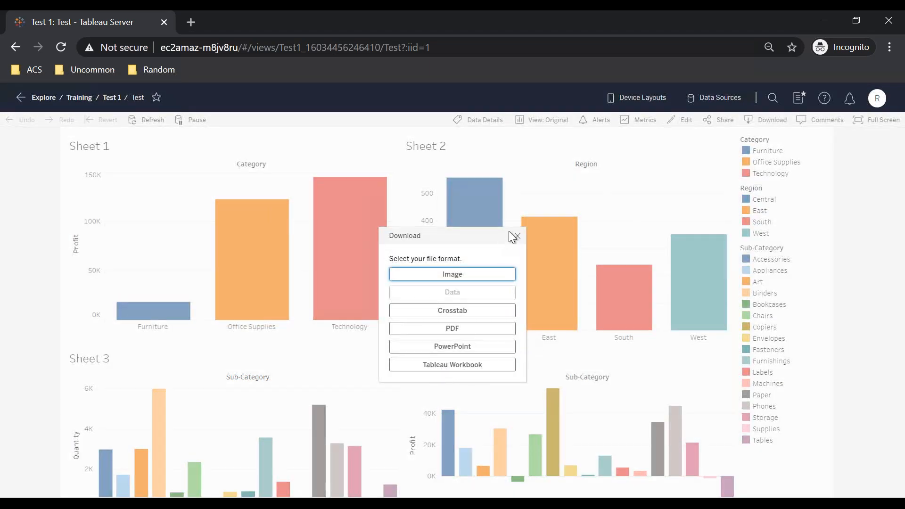
click(514, 239)
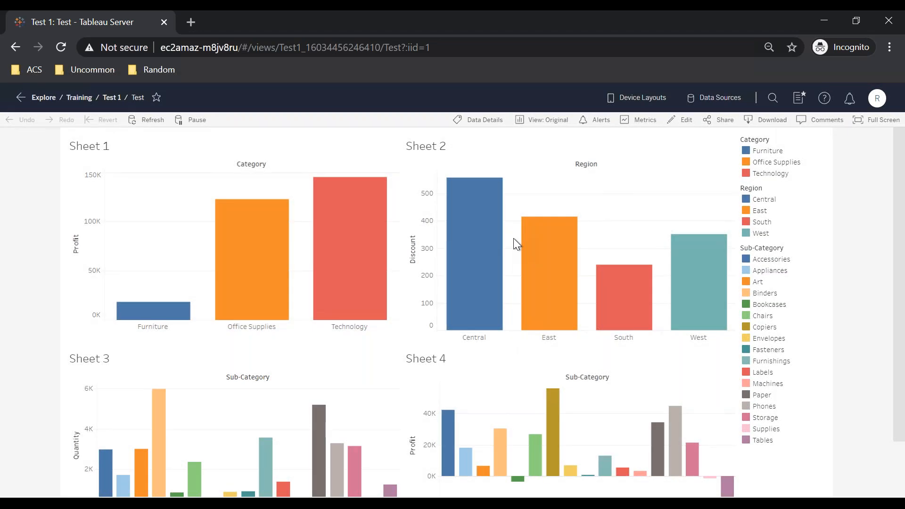
Step: Open the Test 1 workbook's permissions and delete the signed-in user's own permission rule after setting its template to None
click(112, 98)
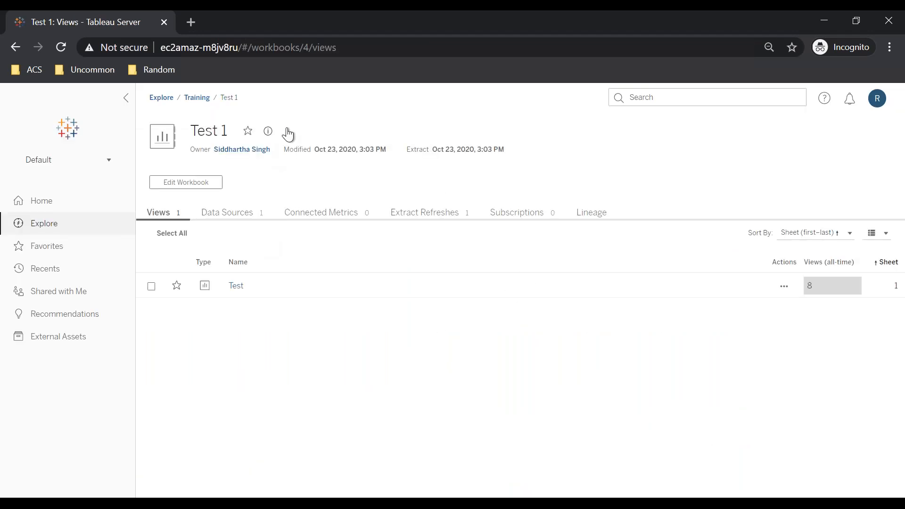
click(287, 132)
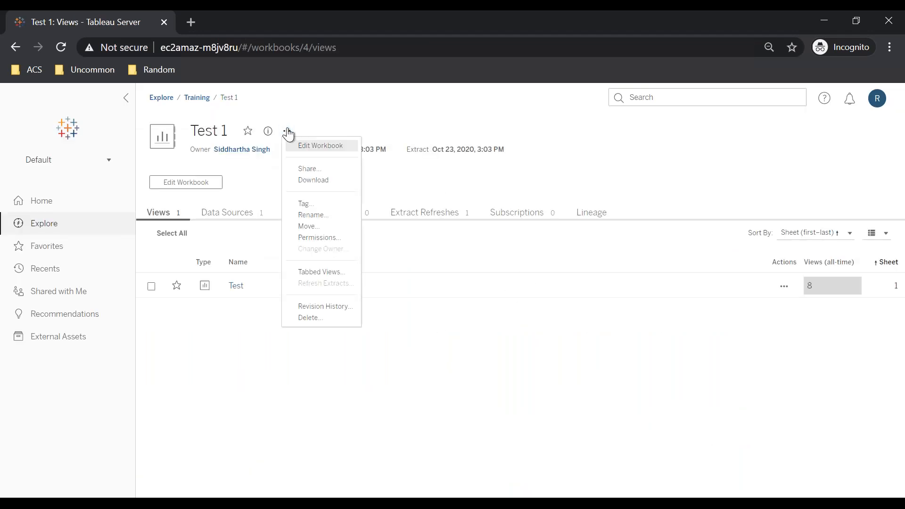
click(315, 239)
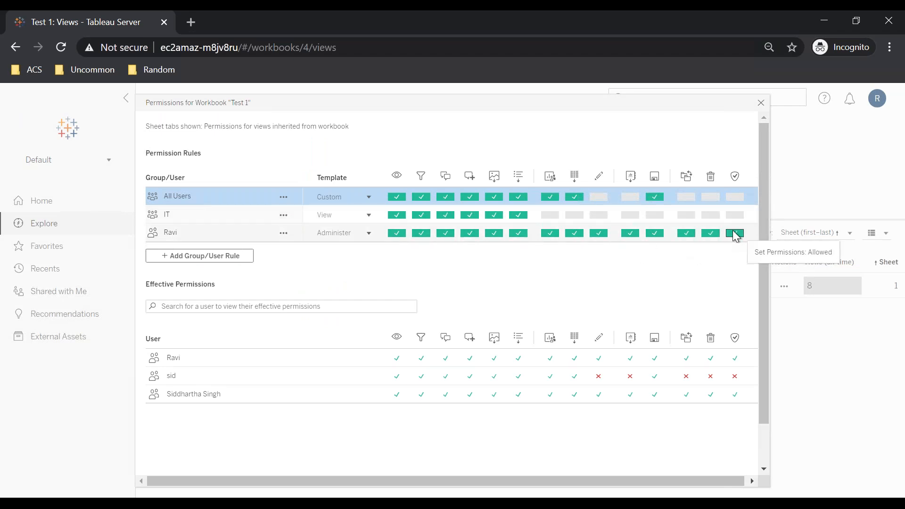
click(735, 236)
click(735, 236)
click(710, 233)
click(710, 233)
click(691, 235)
click(690, 235)
click(736, 237)
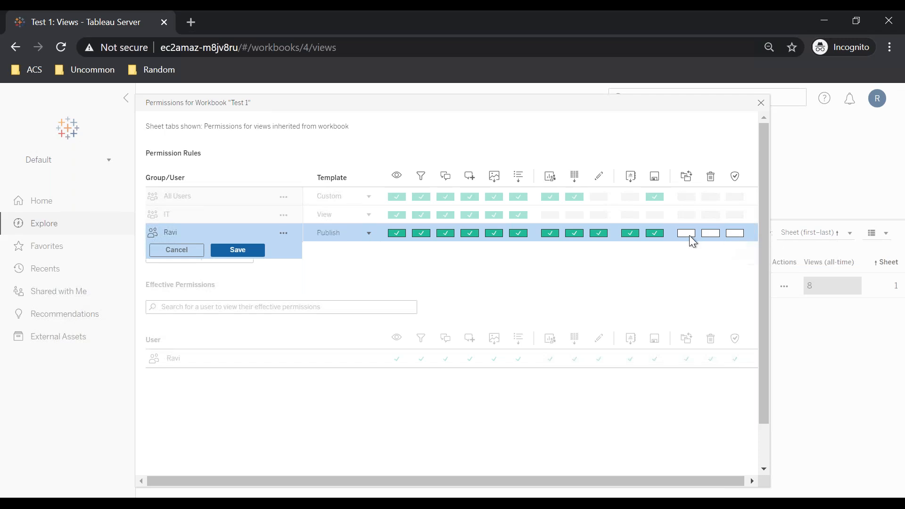
click(331, 238)
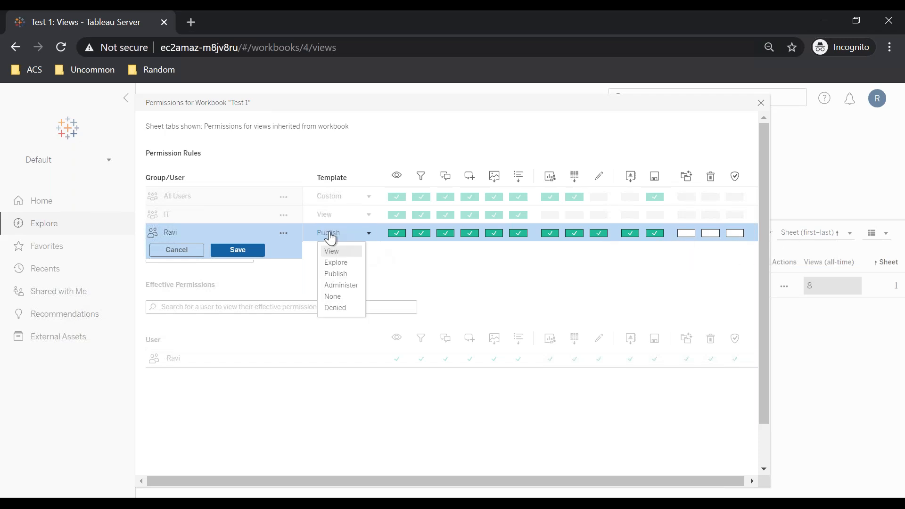
click(343, 277)
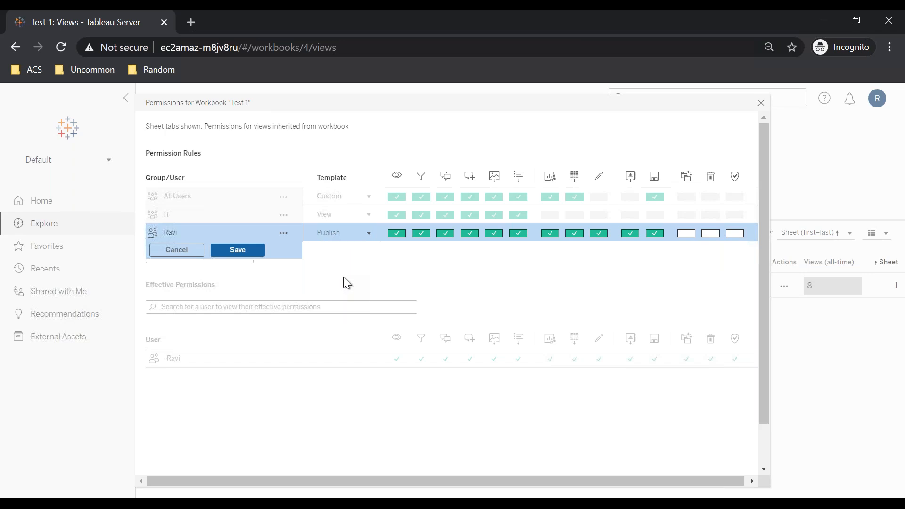
click(339, 235)
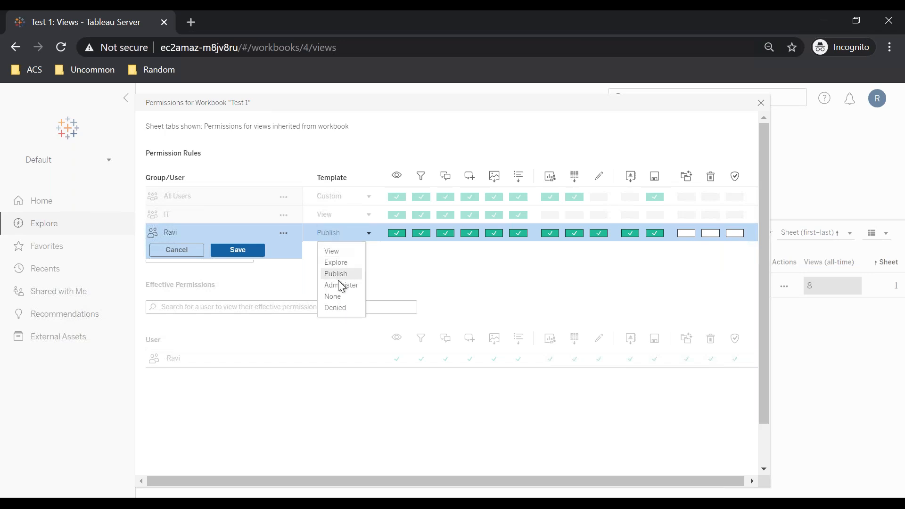
click(341, 297)
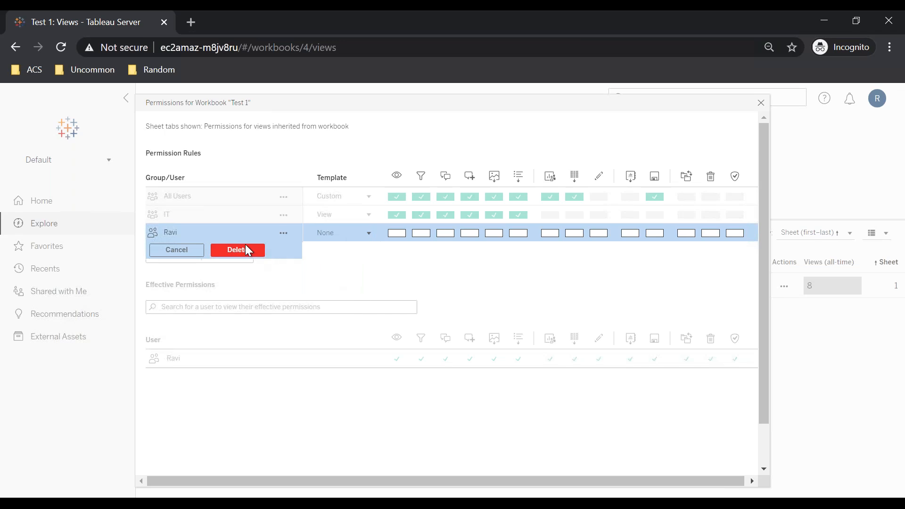
click(231, 249)
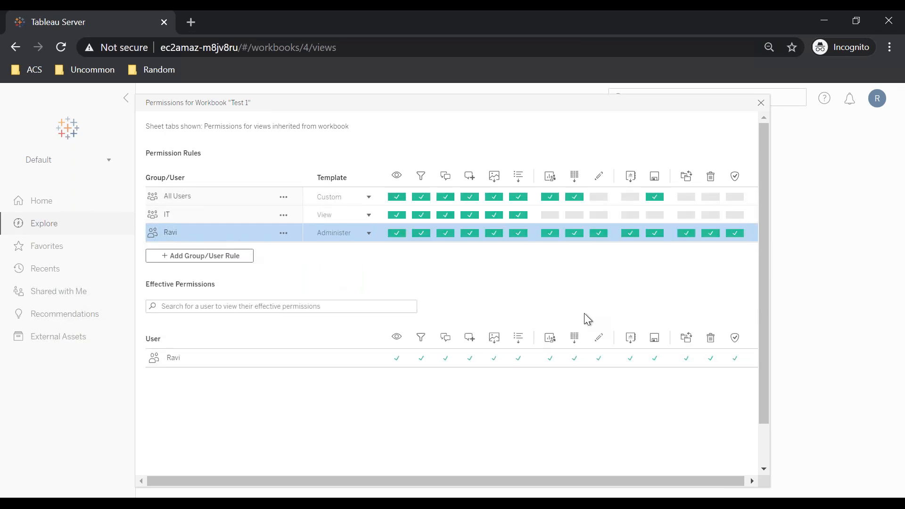
click(324, 238)
click(343, 295)
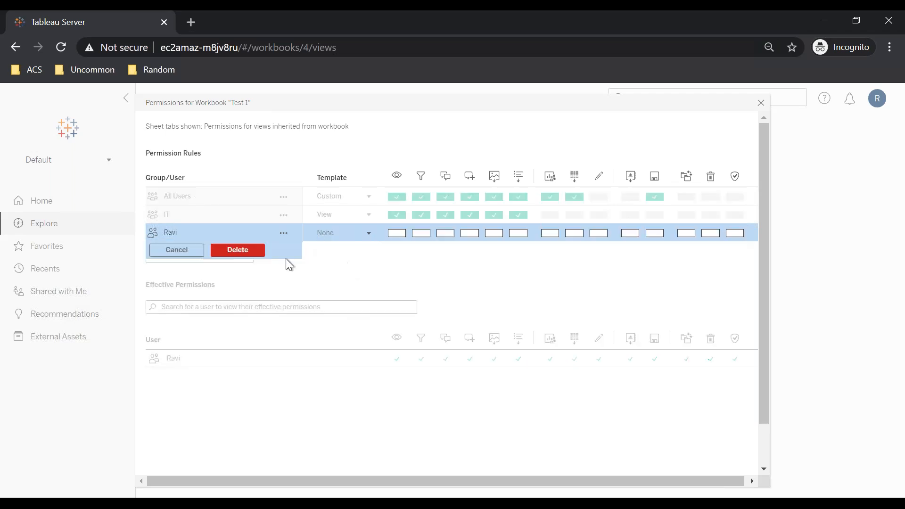
click(221, 250)
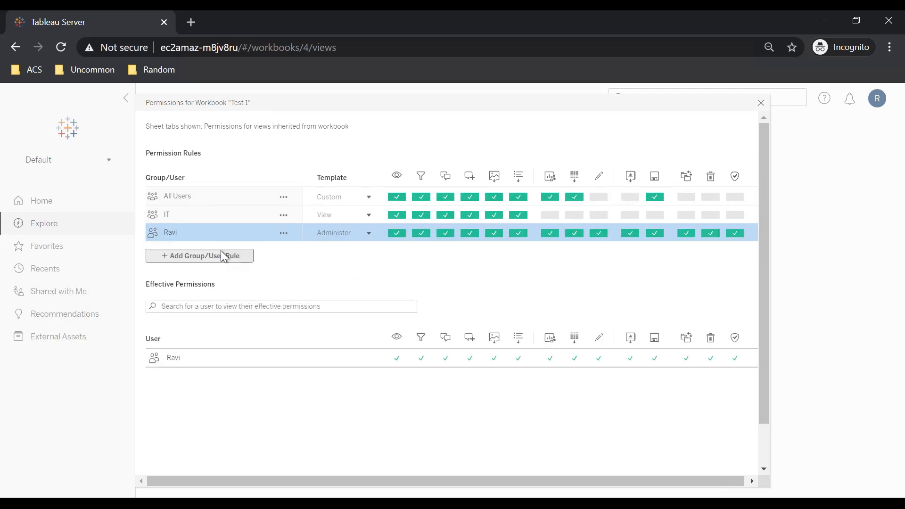
click(342, 241)
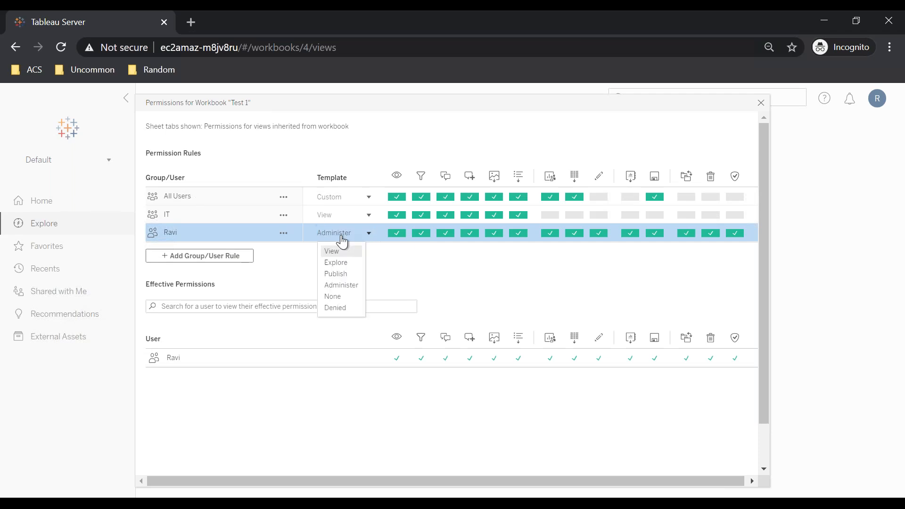
click(354, 286)
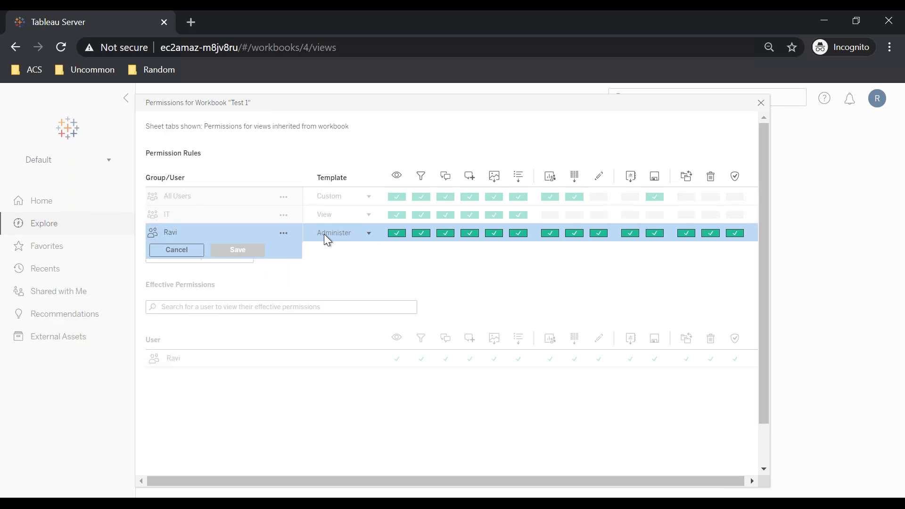
click(173, 250)
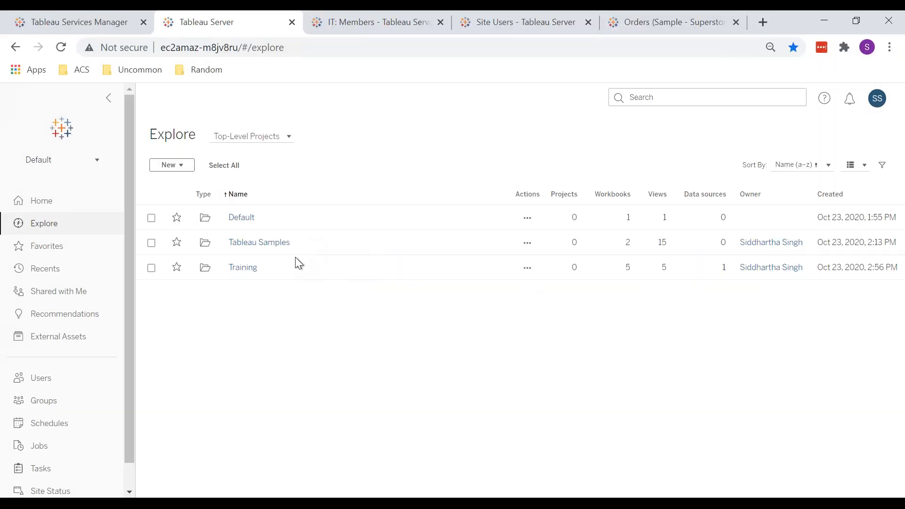
Step: In the admin window, open the Test 1 workbook's permissions dialog from the Training project and inspect the remaining rules
click(242, 268)
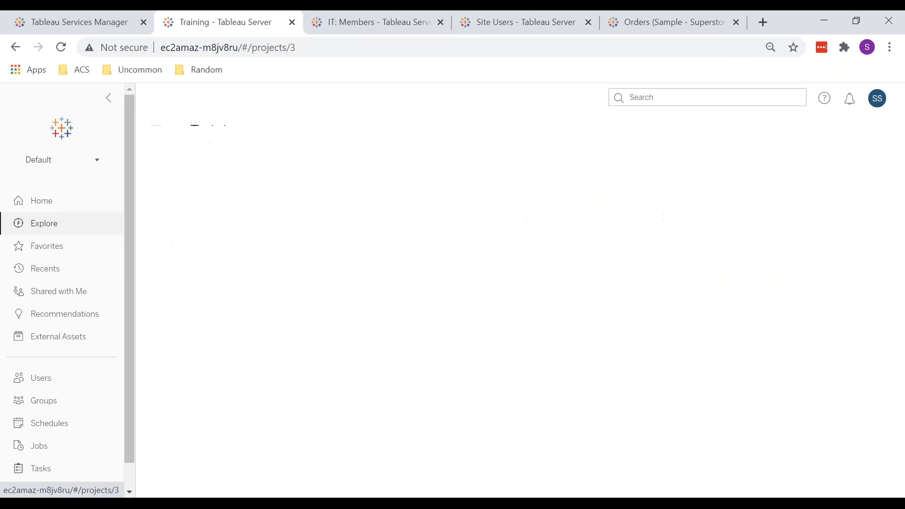
click(241, 312)
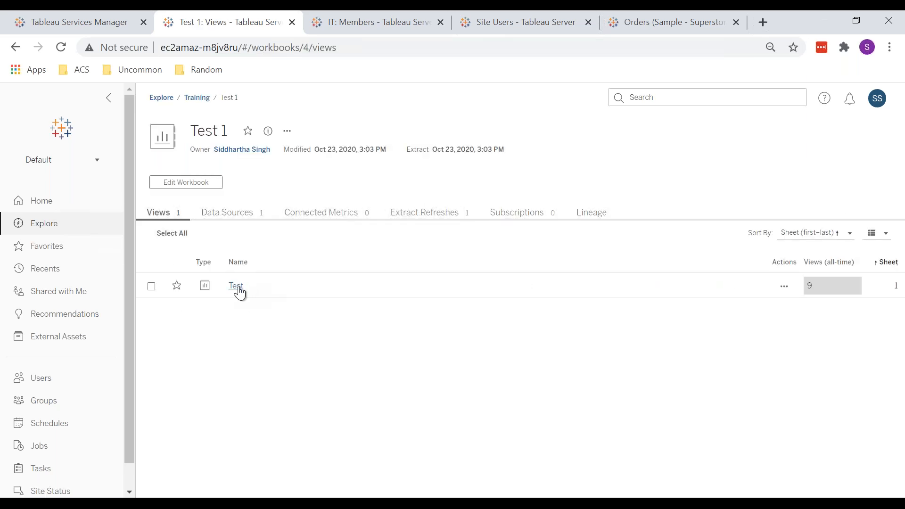
click(287, 131)
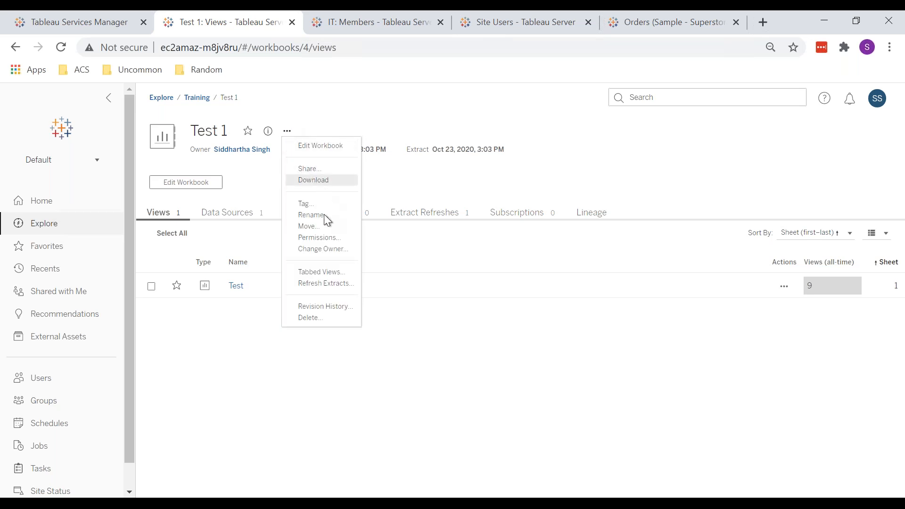
click(321, 236)
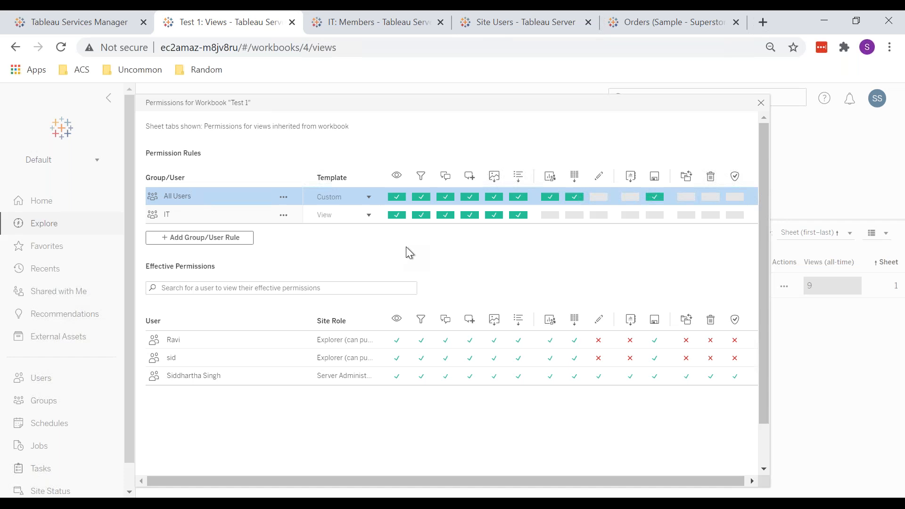
click(285, 215)
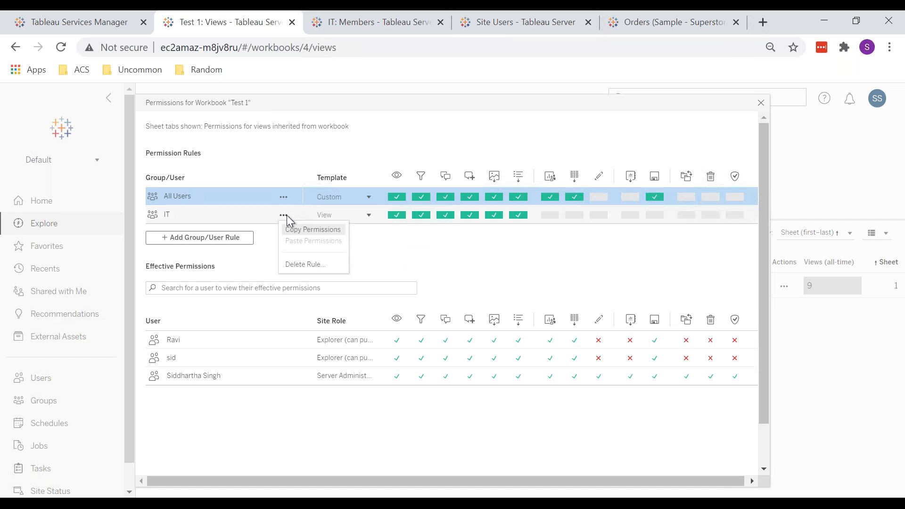
click(434, 252)
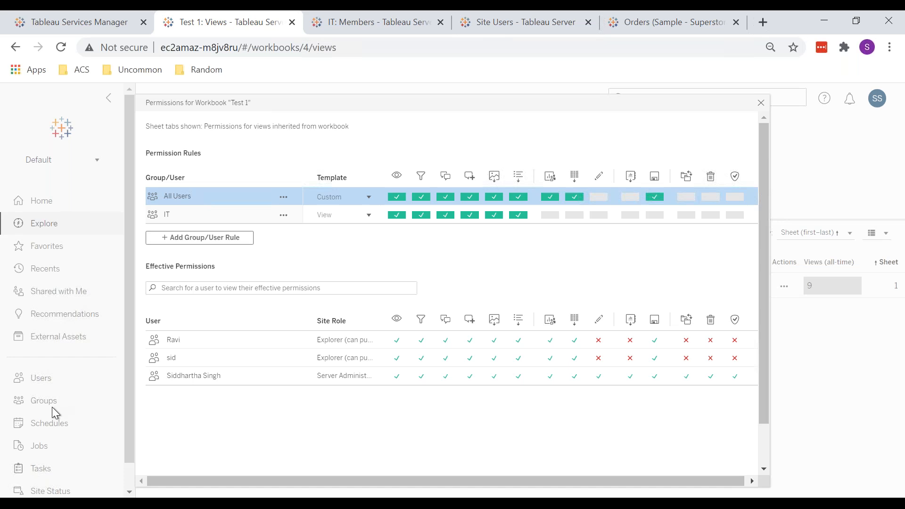
click(210, 212)
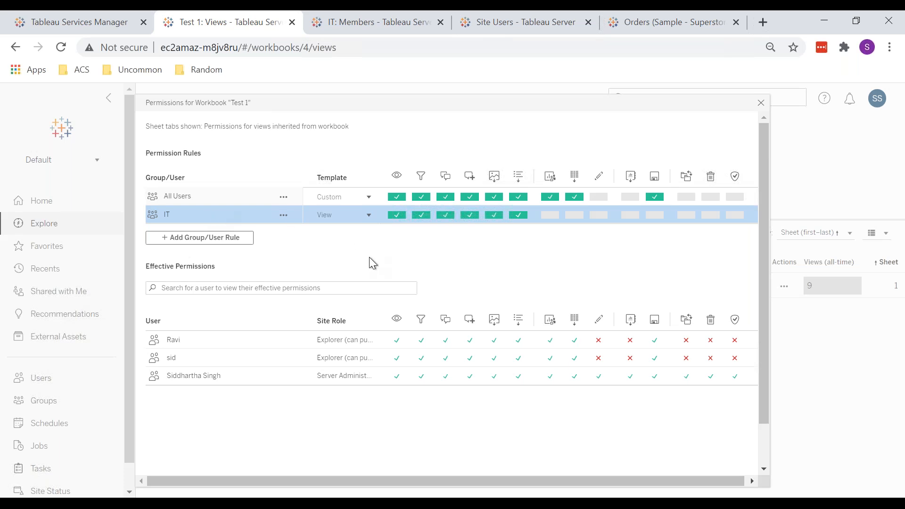
click(217, 238)
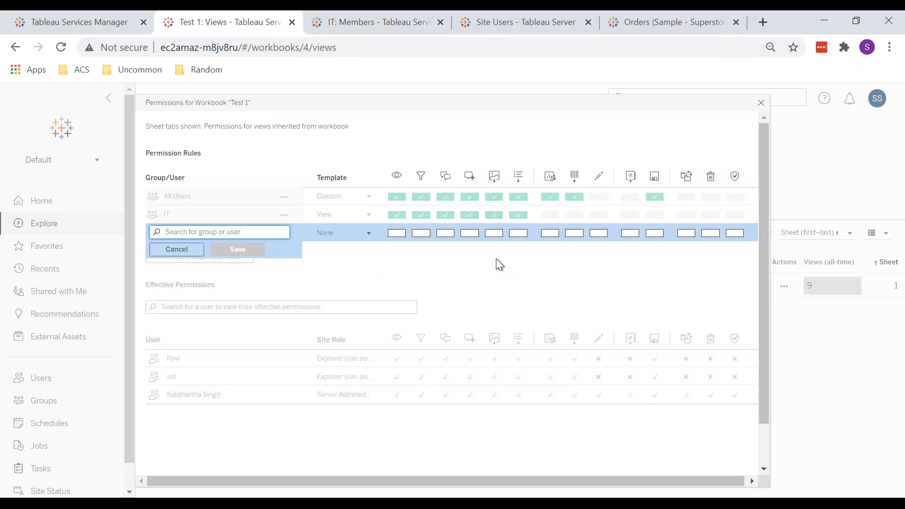
click(177, 249)
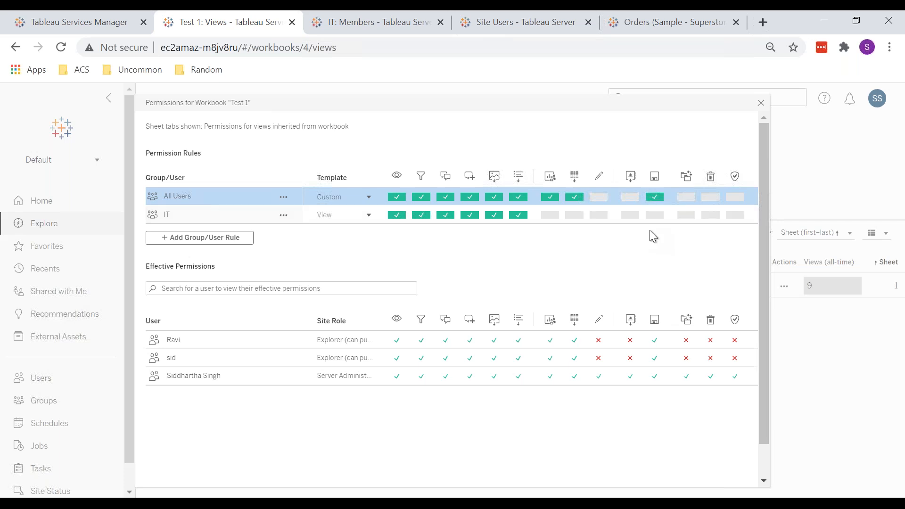
Step: Review the IT group's template options and the effective permissions list, then close the permissions dialog
click(316, 215)
click(328, 220)
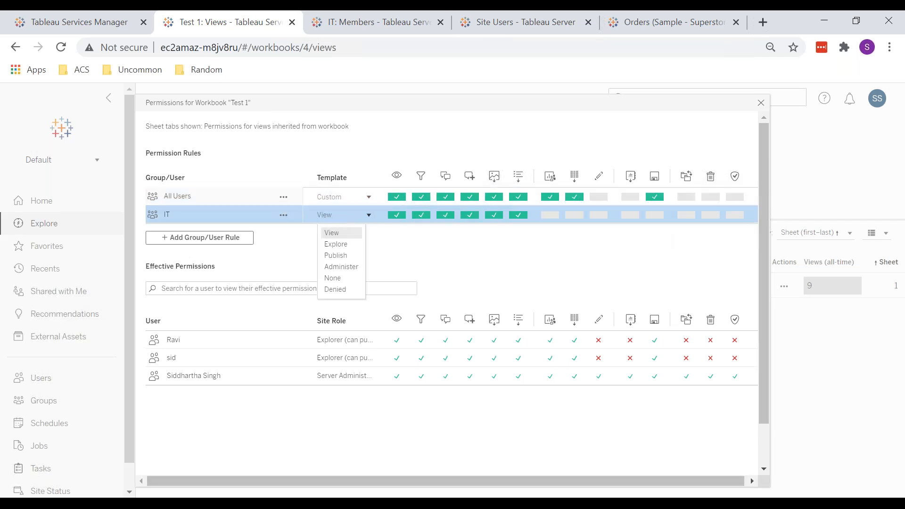
click(457, 261)
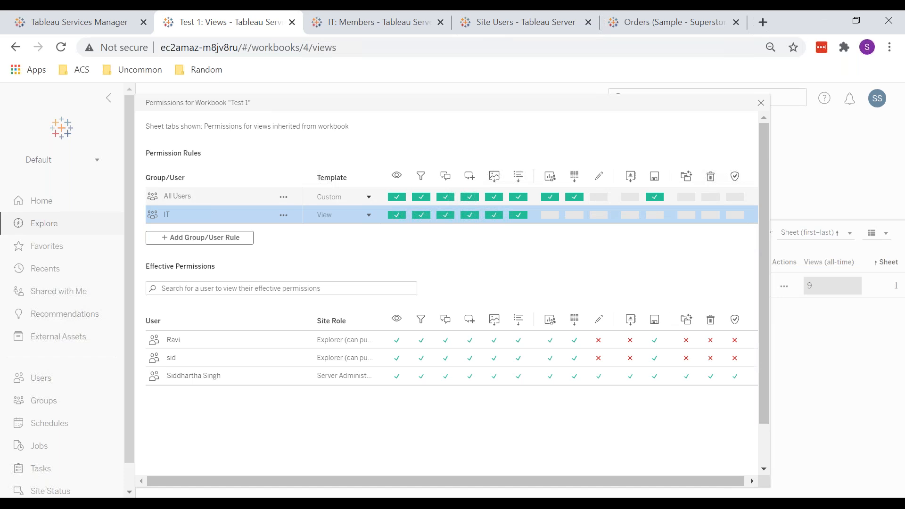
scroll(339, 214, down, 1)
scroll(339, 214, up, 1)
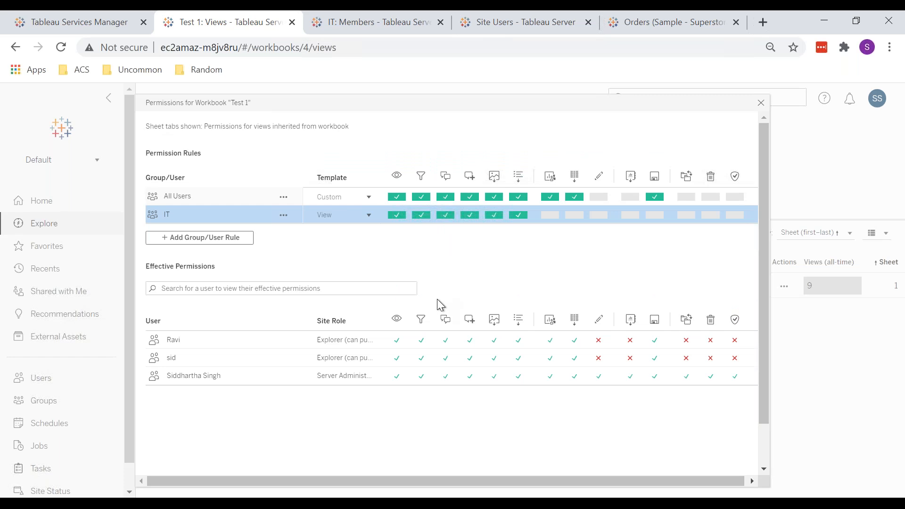
click(759, 103)
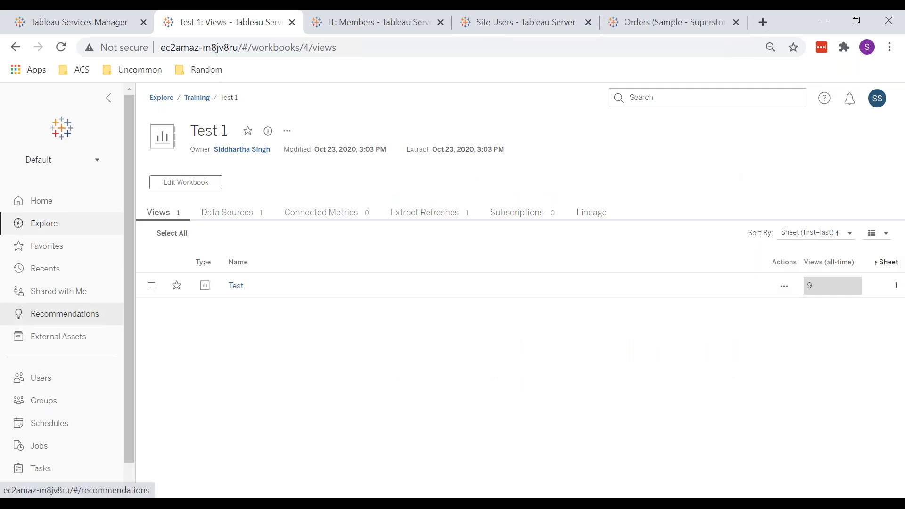
Step: Browse the admin site's Home, Groups and Schedules pages
scroll(62, 312, down, 1)
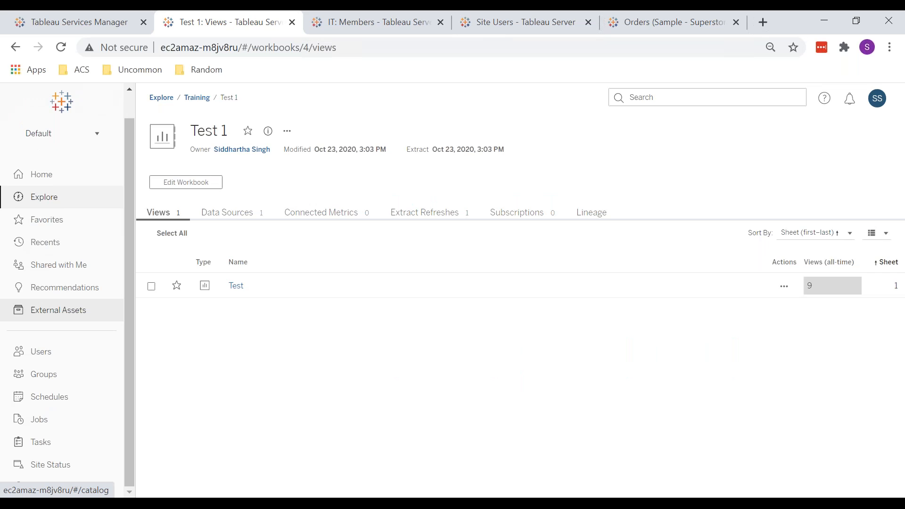
drag(132, 391, 123, 418)
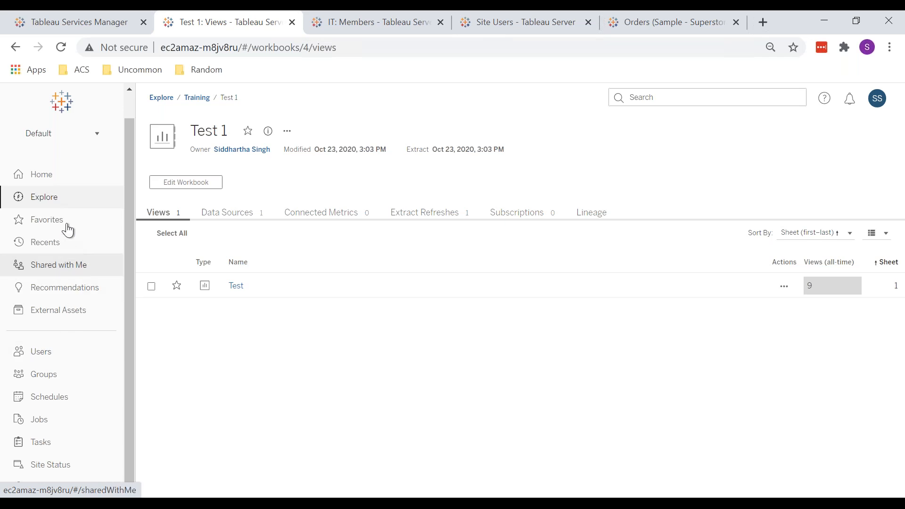
click(50, 180)
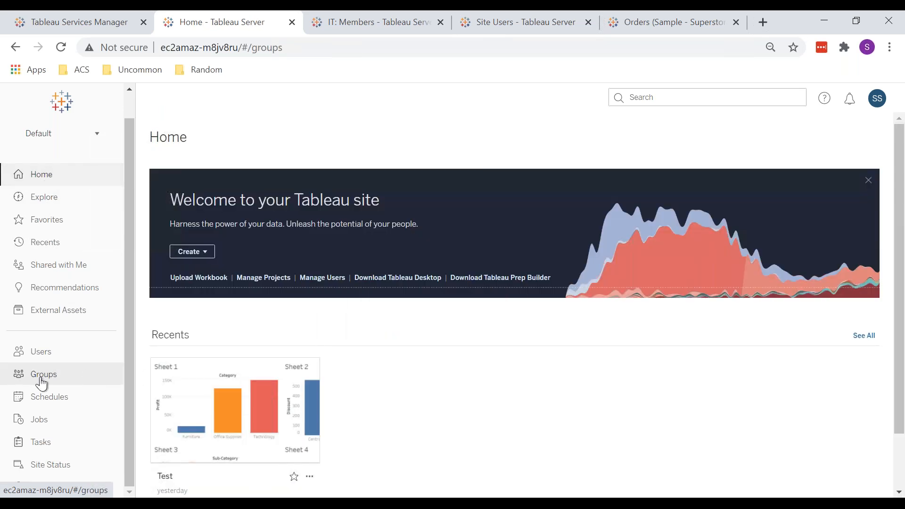
click(41, 383)
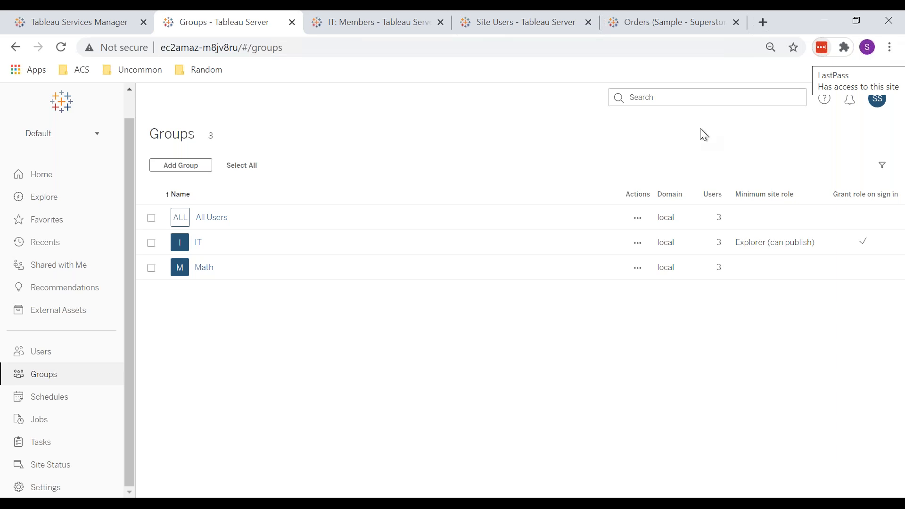
click(49, 400)
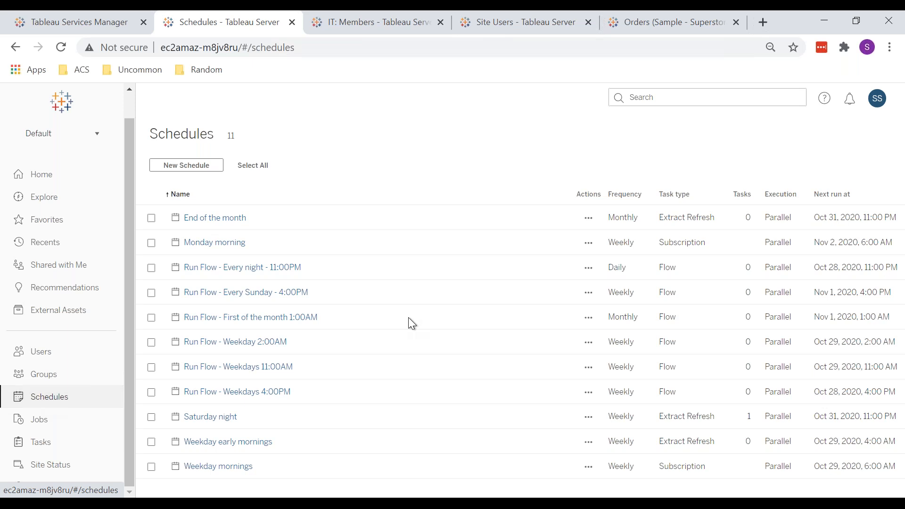
mouse_move(198, 497)
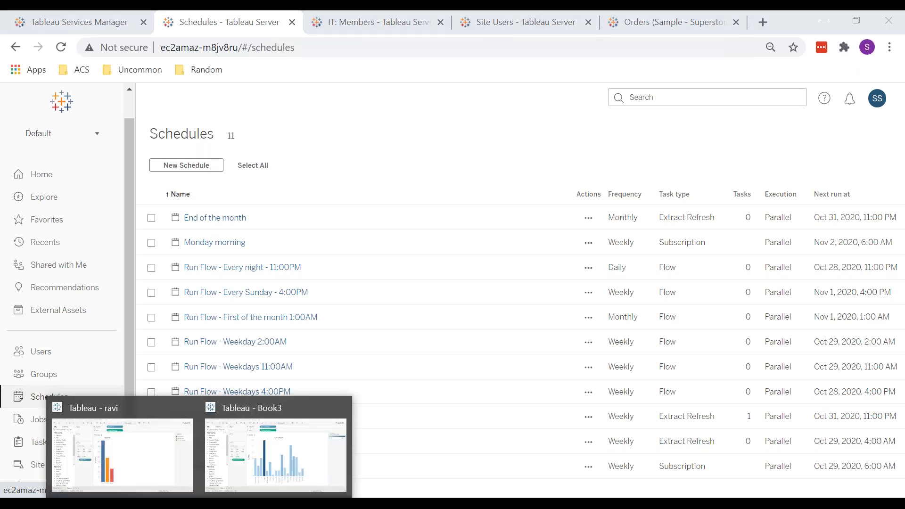
click(280, 442)
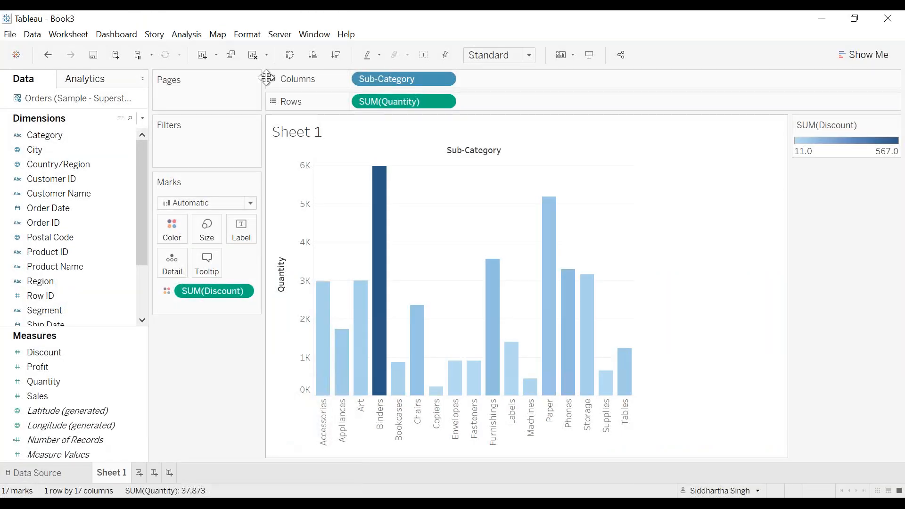
click(281, 40)
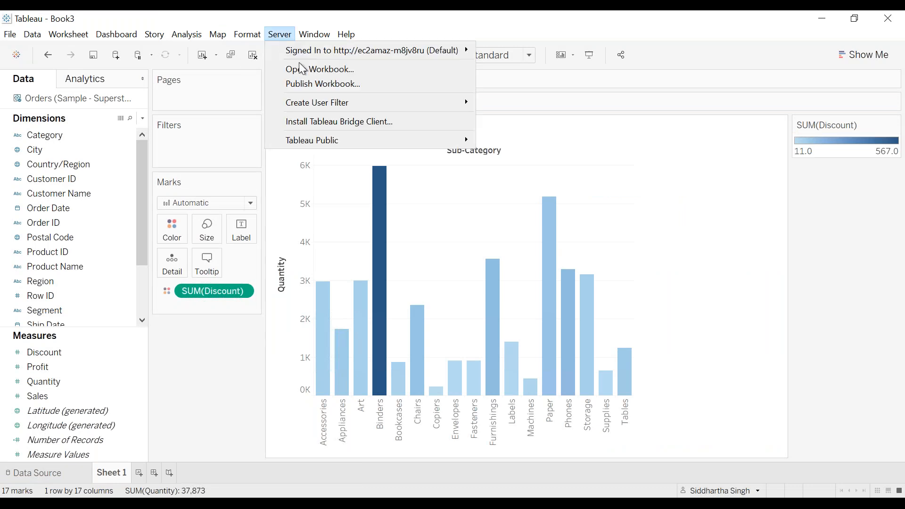
click(322, 85)
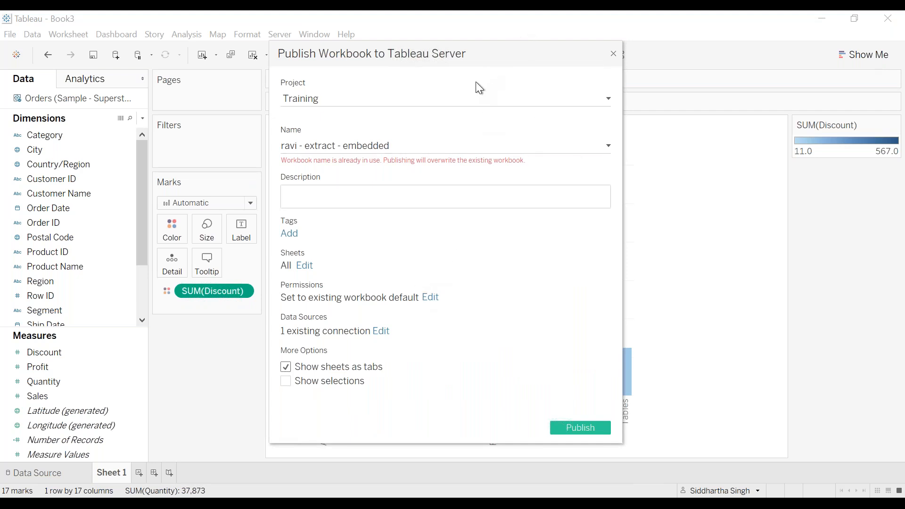
drag(471, 62, 400, 102)
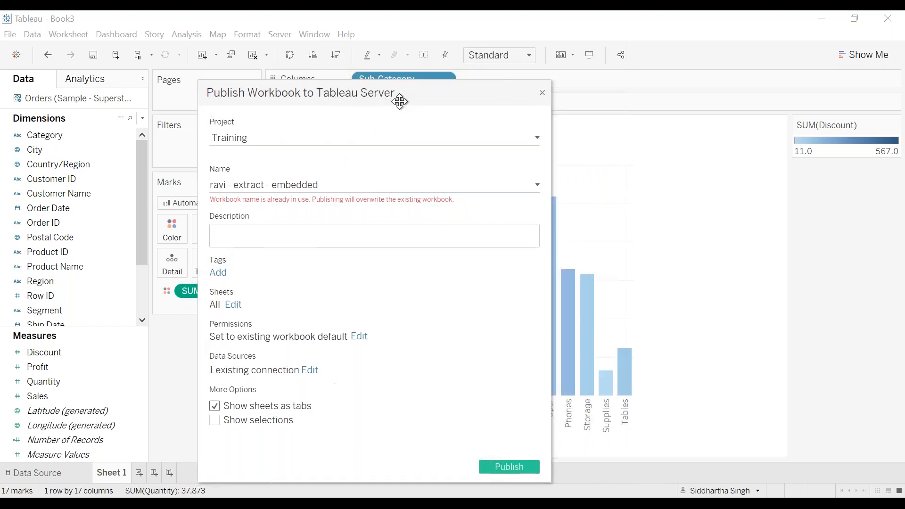
click(542, 93)
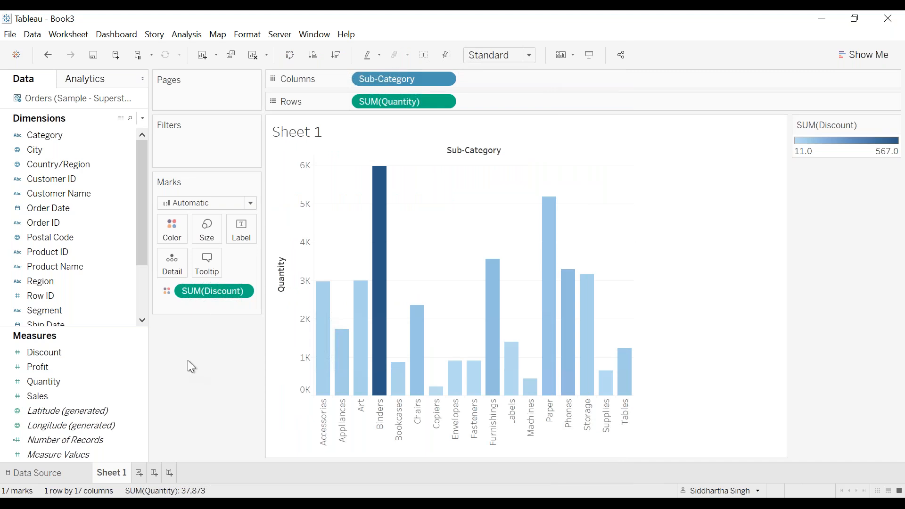
Step: In Book3, open the Publish Workbook dialog's permissions editor and inspect the members of the All Users rule
click(198, 502)
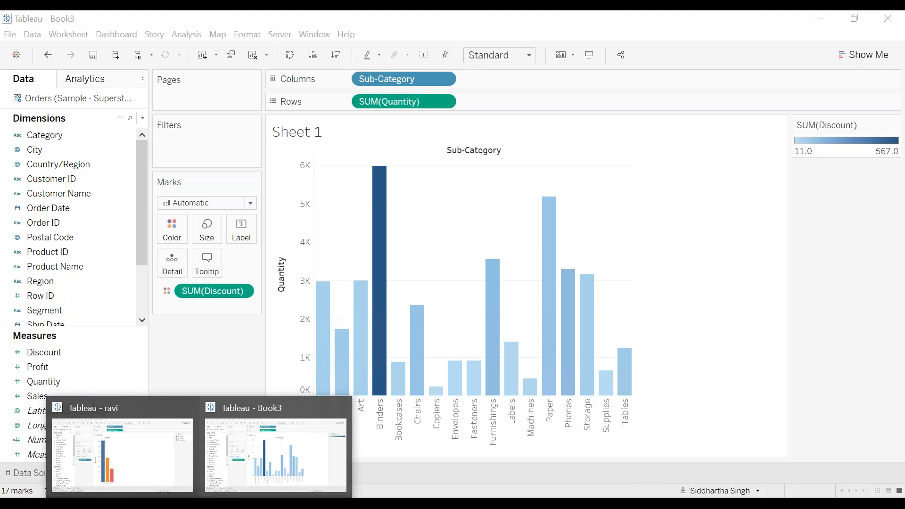
click(222, 485)
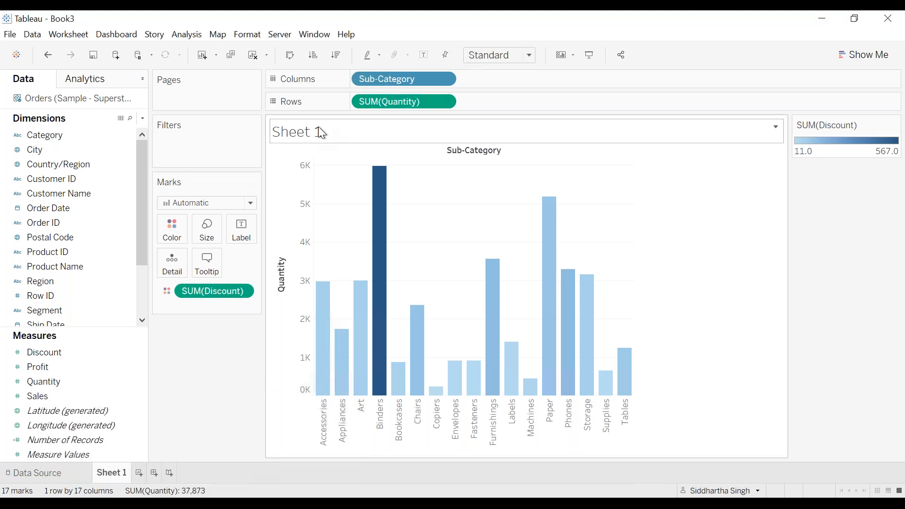
click(279, 34)
click(330, 83)
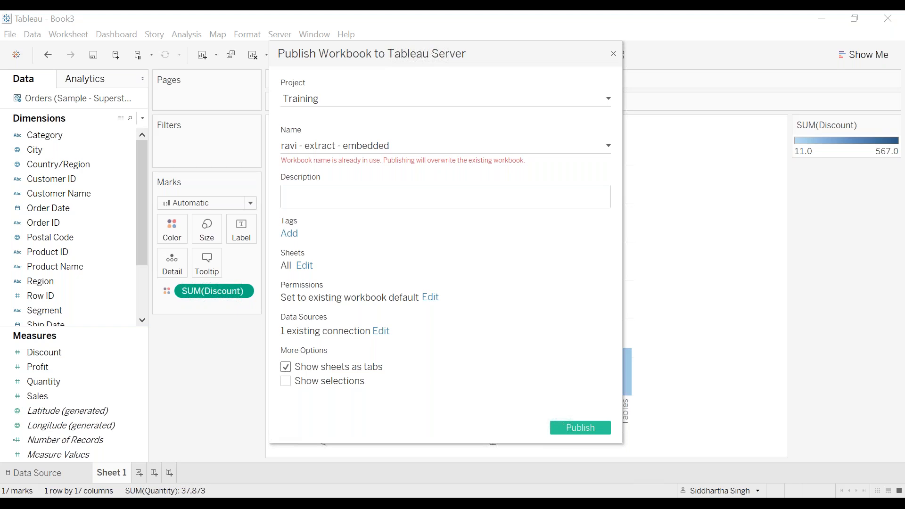
click(430, 297)
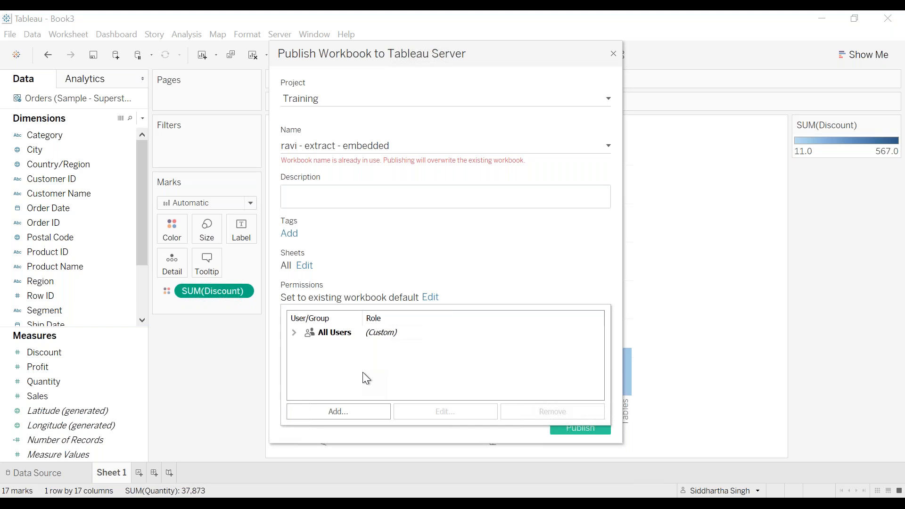
click(293, 332)
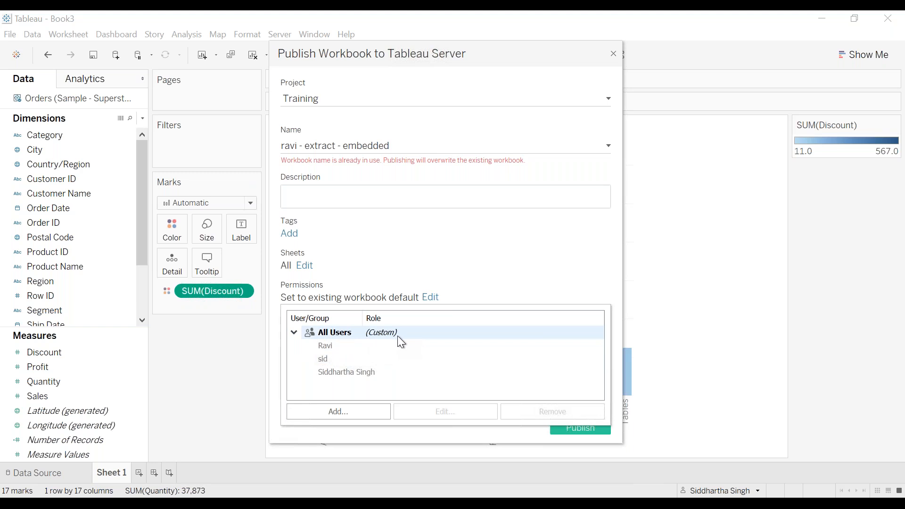
click(293, 333)
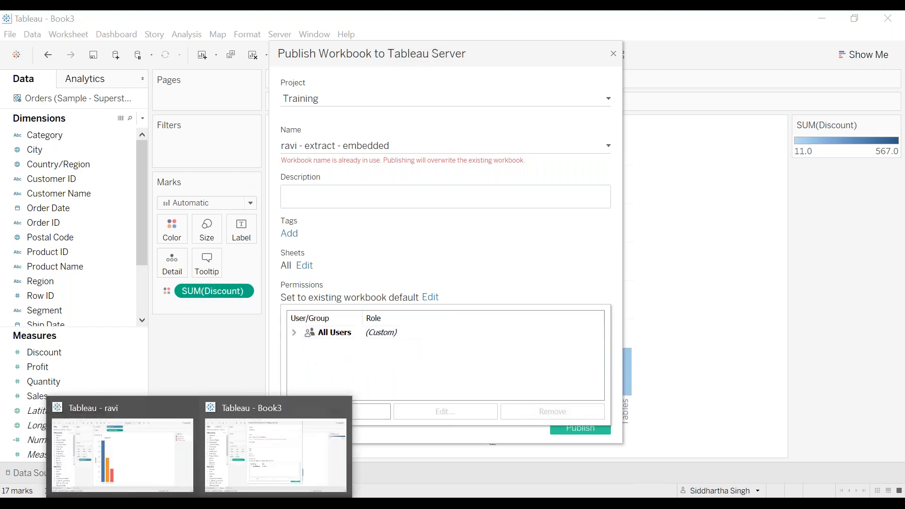
Step: Switch to the test user's incognito browser window and close the Test 1 workbook's permissions dialog
mouse_move(146, 504)
click(214, 447)
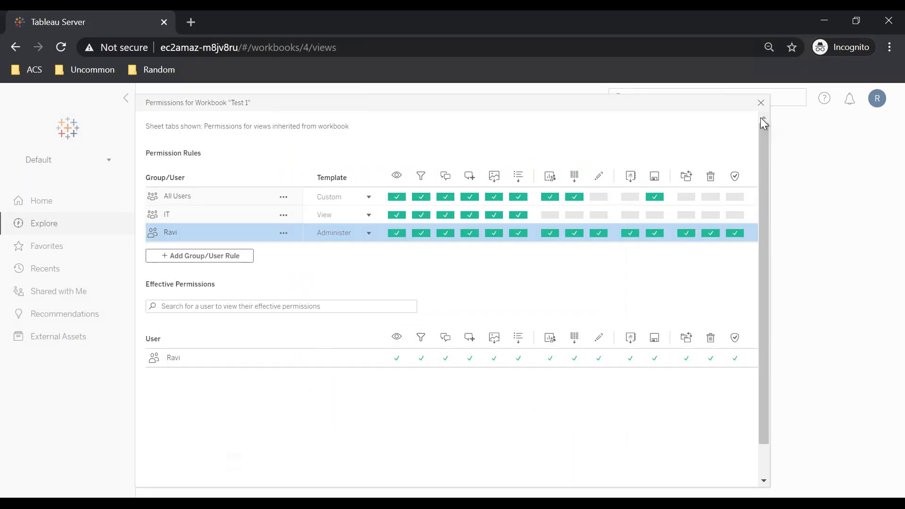
click(759, 102)
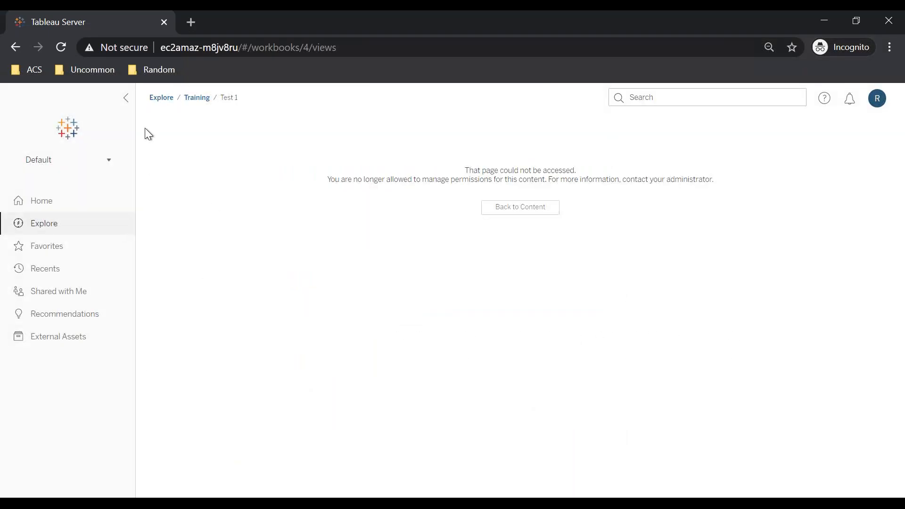
Step: As the test user, reopen the Test 1 workbook from the Training project, check its actions menu, and reload the page
click(199, 99)
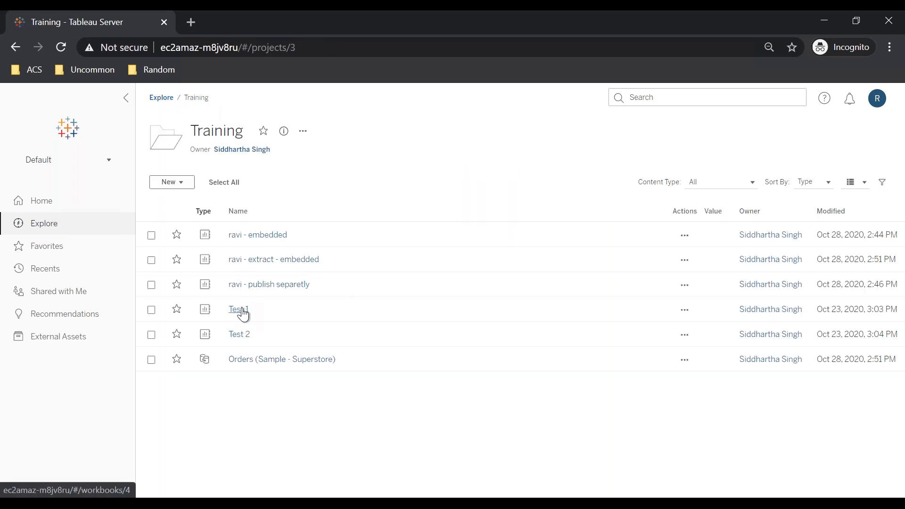
click(244, 307)
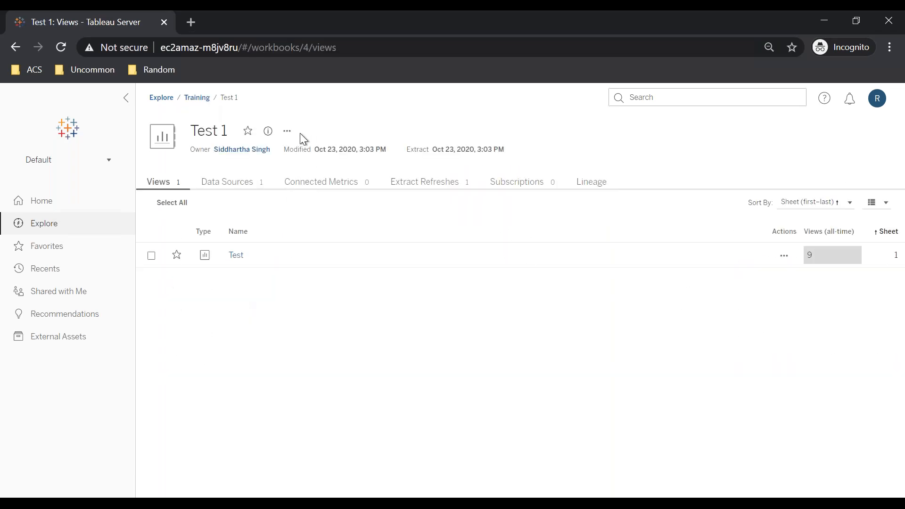
click(288, 132)
click(252, 47)
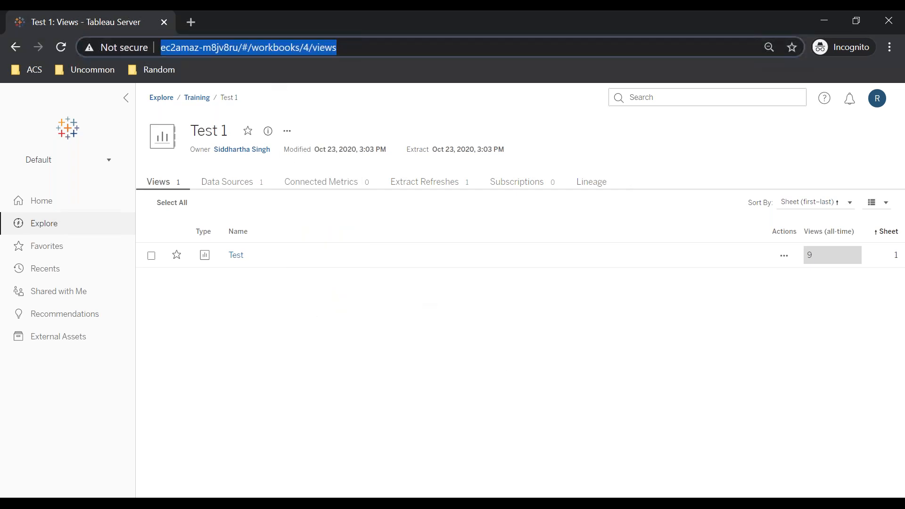
key(Return)
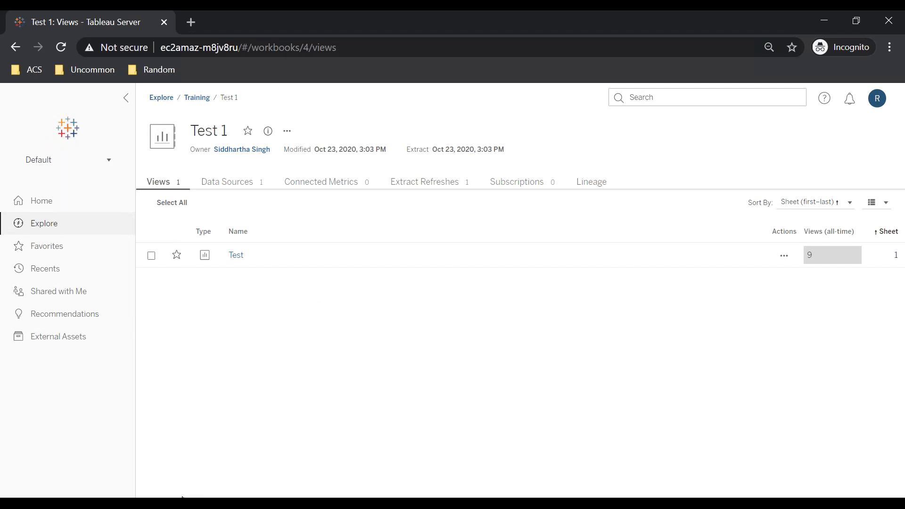
Step: Return to the admin browser window and open the Test 1 workbook's actions menu in the Training project
mouse_move(199, 504)
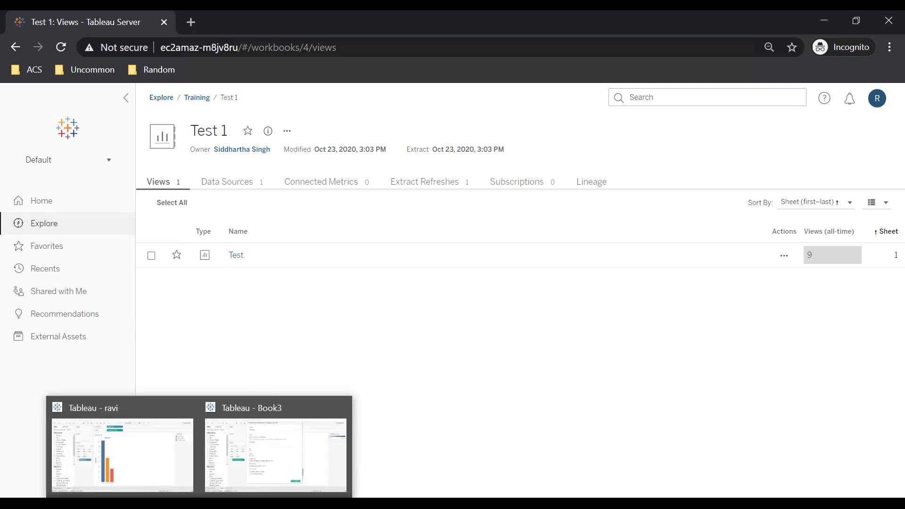
click(148, 440)
mouse_move(152, 503)
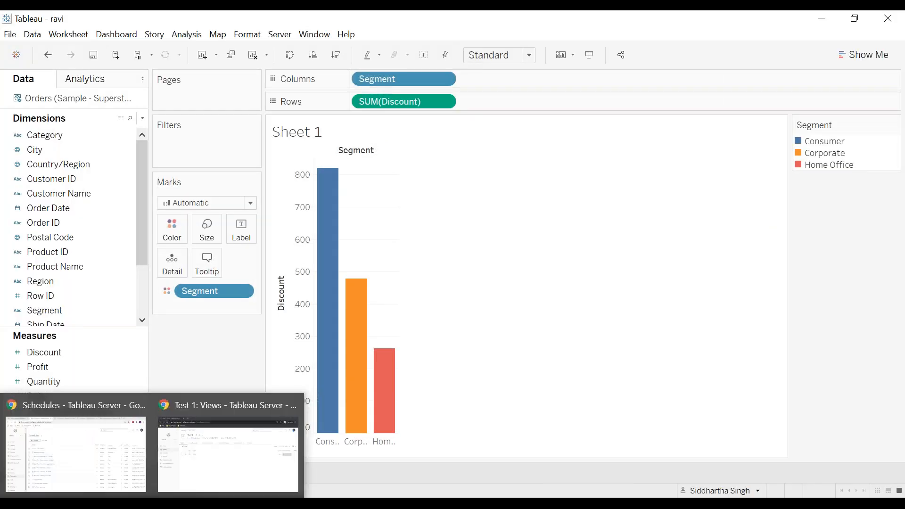
click(95, 440)
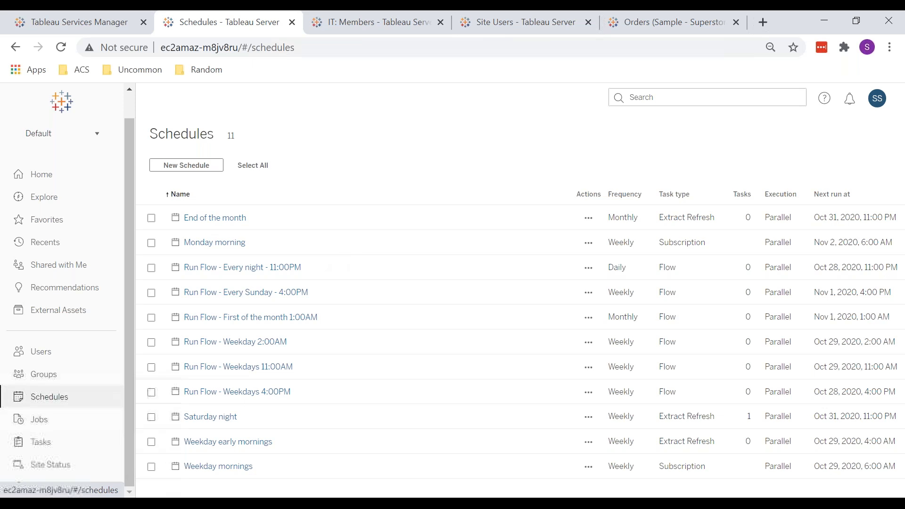
click(49, 208)
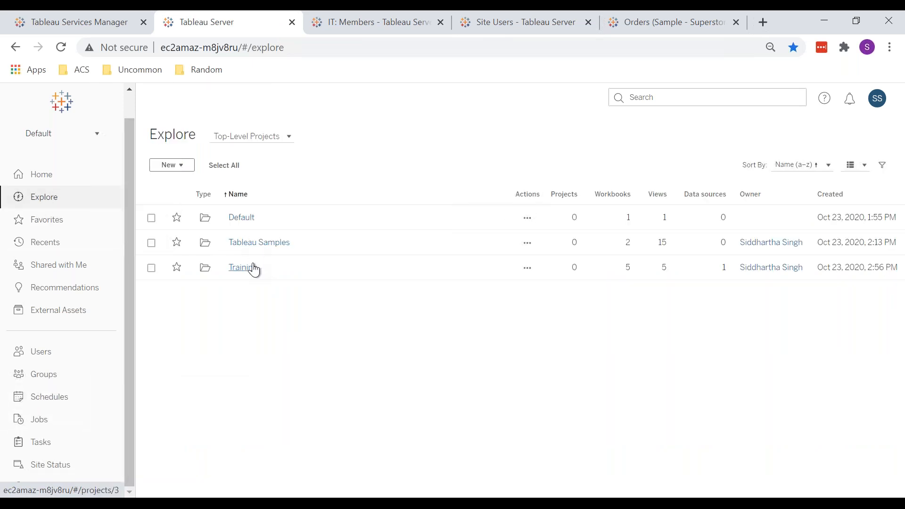
click(242, 267)
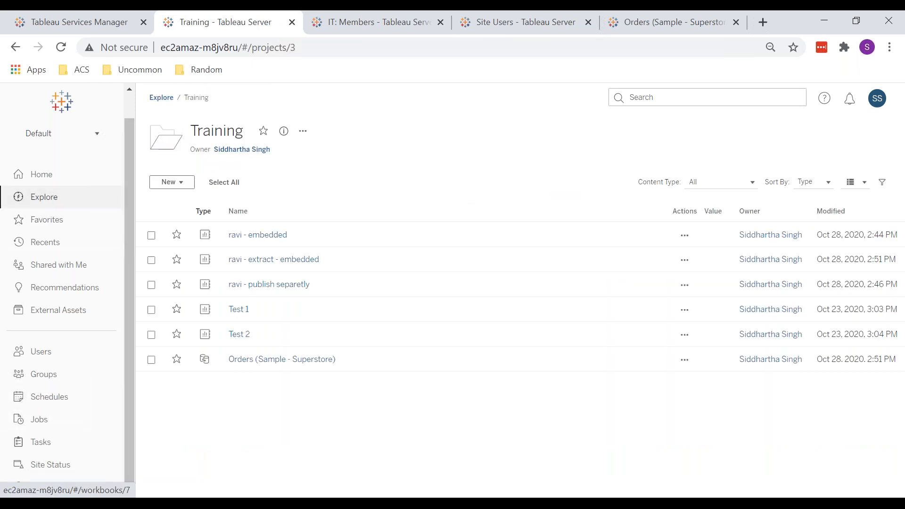
click(236, 309)
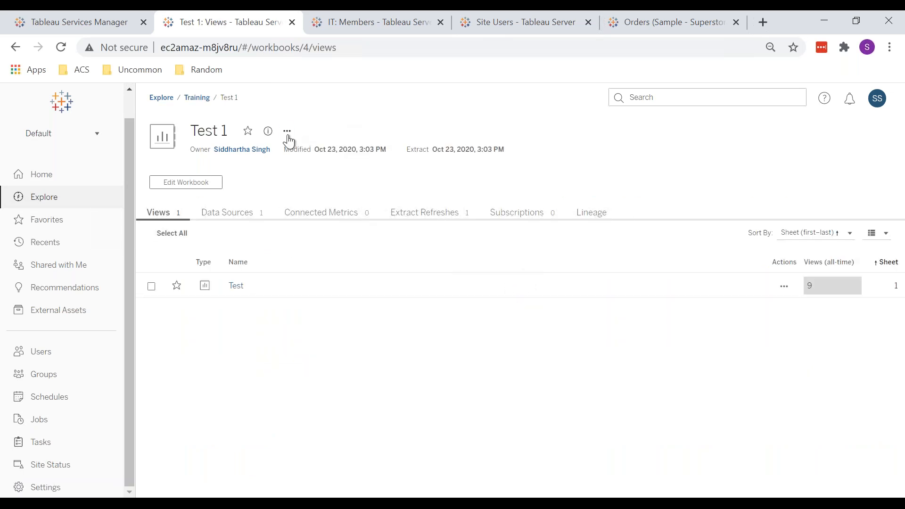
click(289, 135)
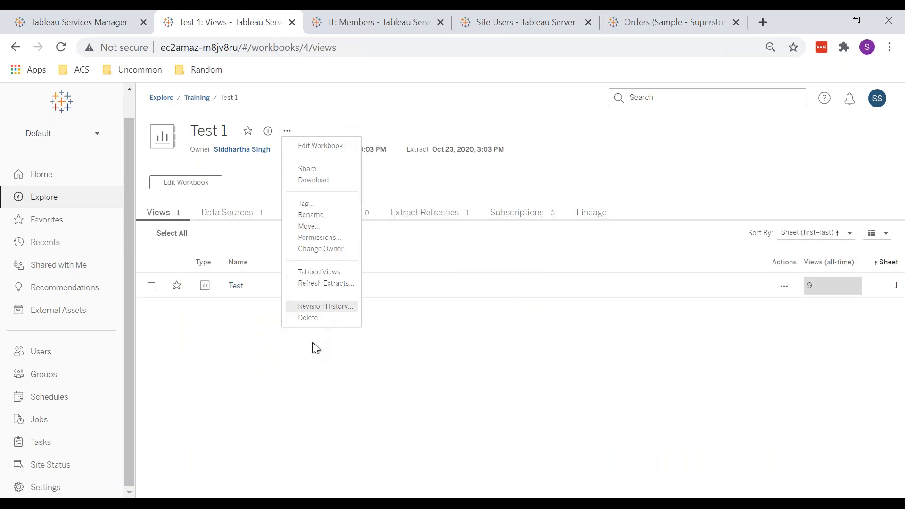
click(500, 323)
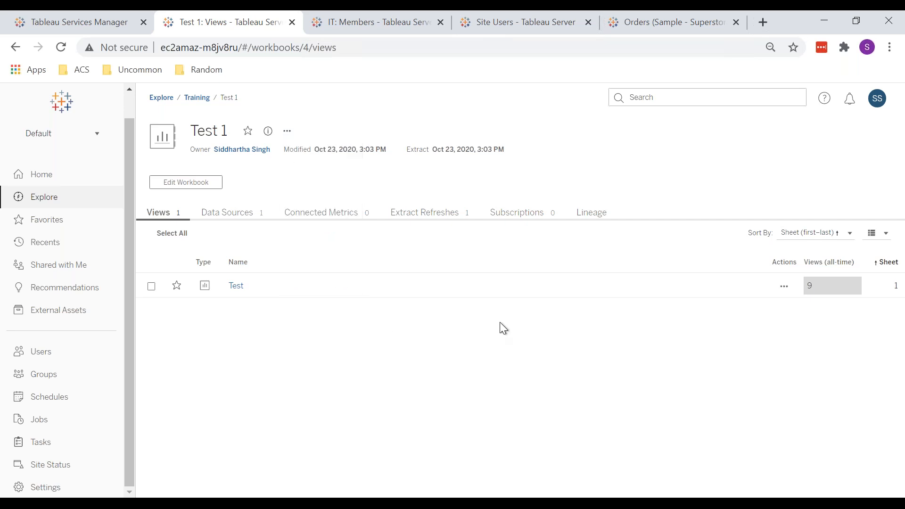
Step: Change the Test 1 workbook's owner to the test user account
click(287, 131)
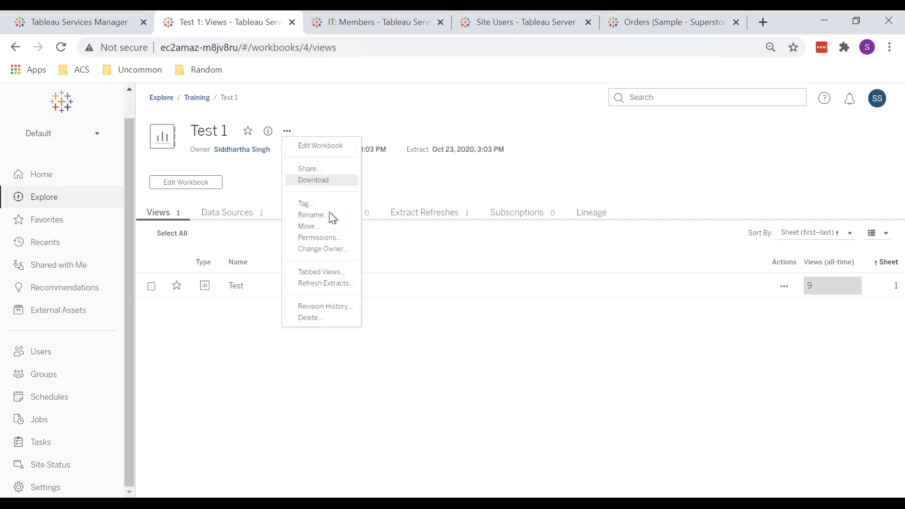
click(328, 248)
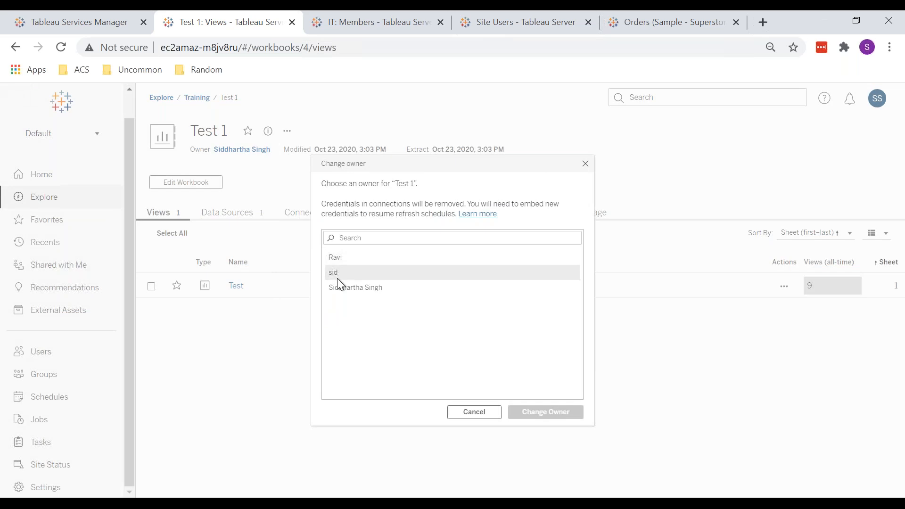
click(343, 259)
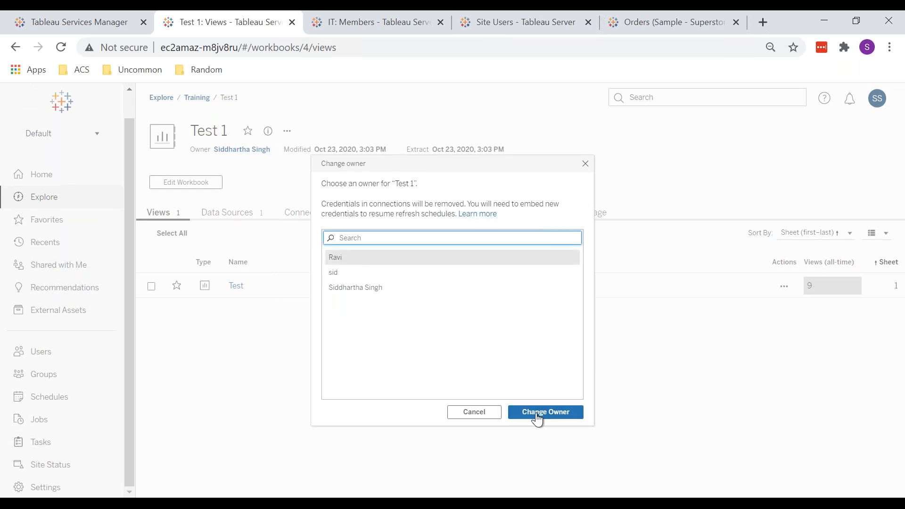
click(537, 418)
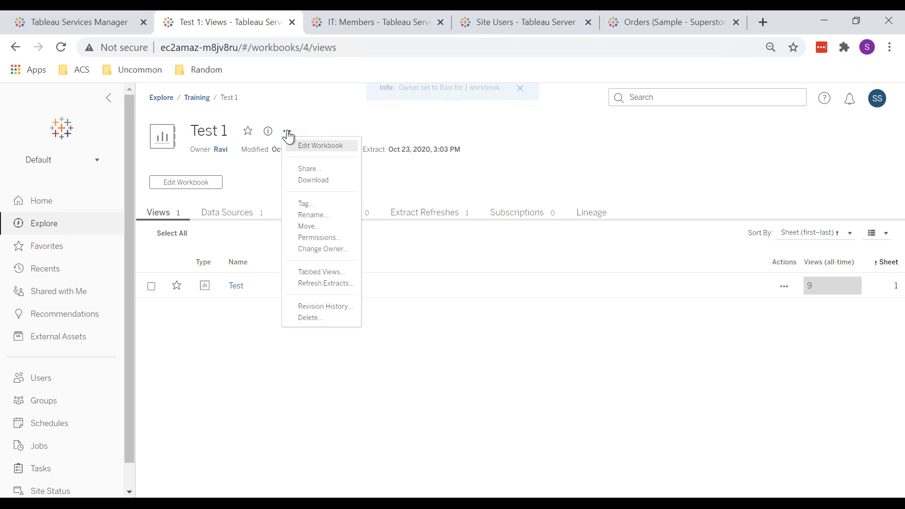
Step: Close the workbook's actions menu and open the site Users list from Explore
click(445, 117)
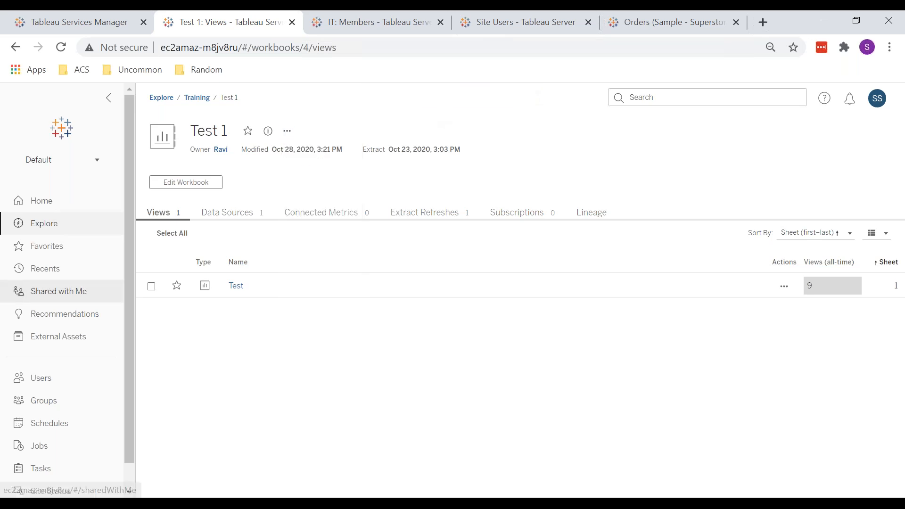
click(37, 225)
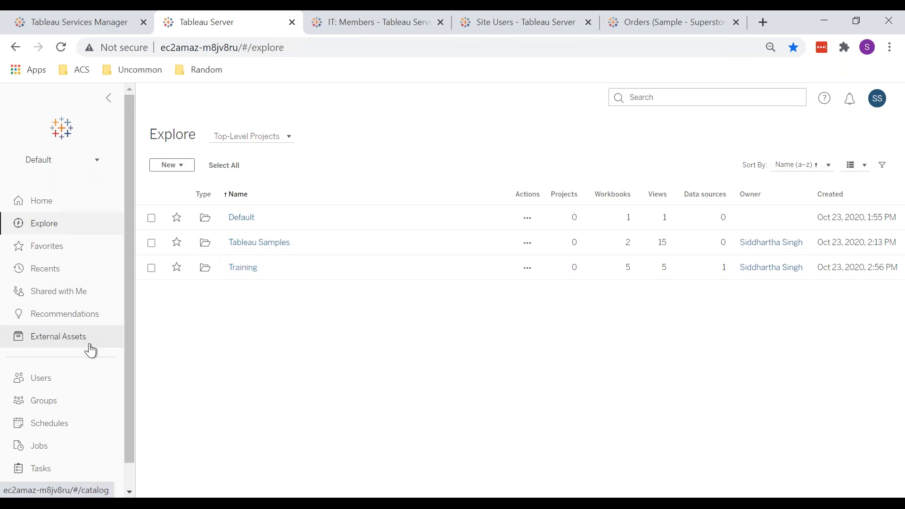
click(52, 382)
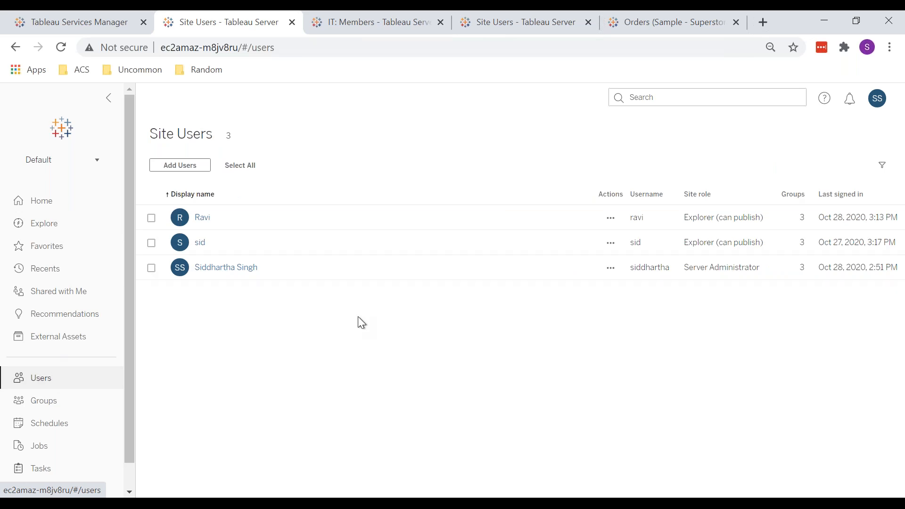
Step: Switch to the test user's incognito browser window and open the Training project from Explore
mouse_move(199, 503)
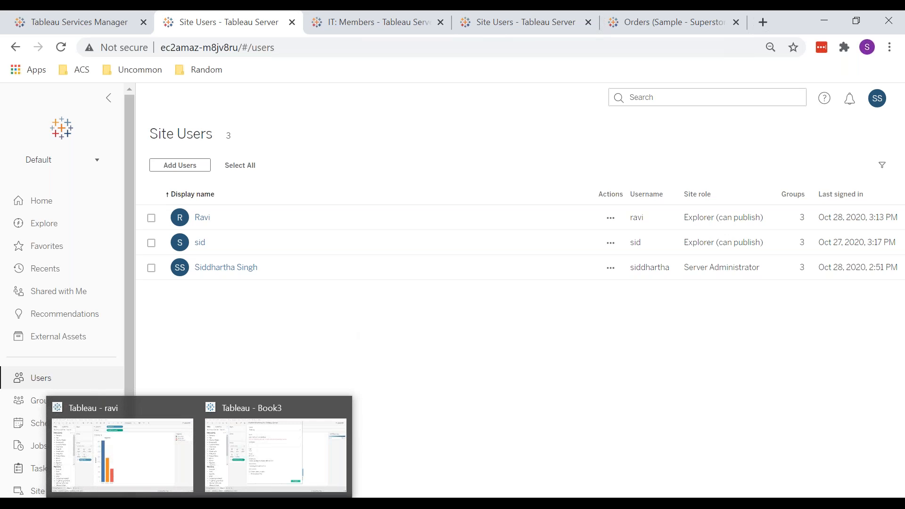
mouse_move(151, 504)
click(216, 448)
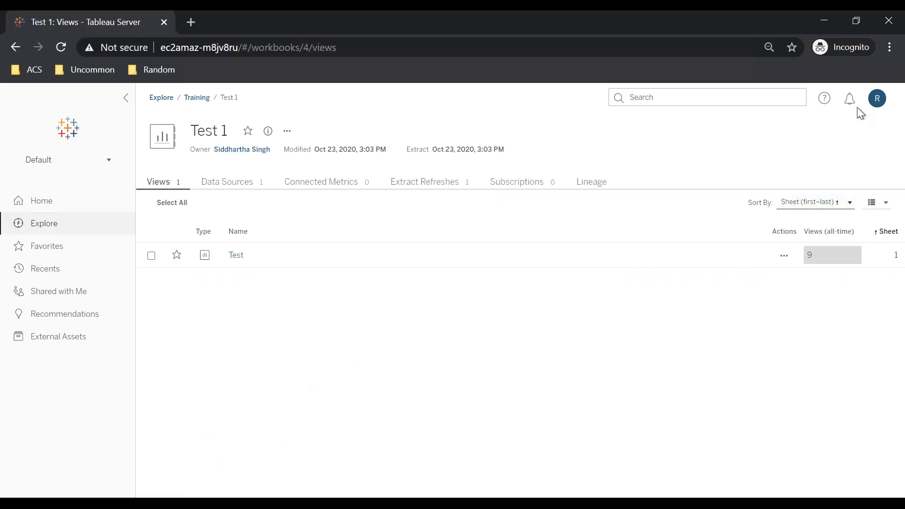
click(39, 226)
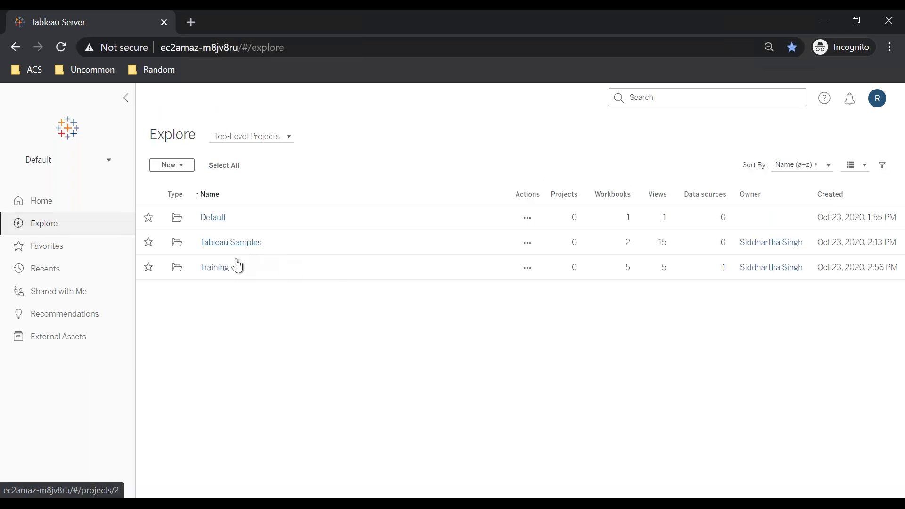
click(221, 268)
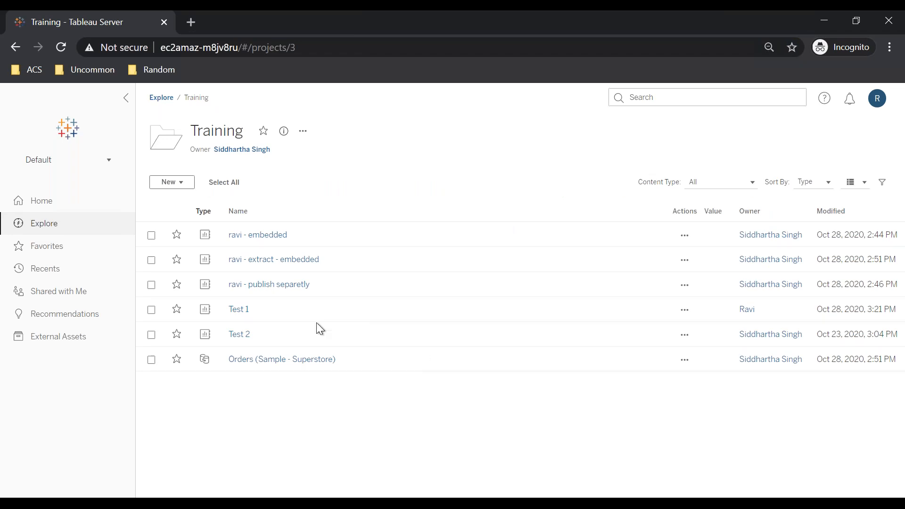
Step: Return to the admin window, open the Training project, and view then close the Test 1 workbook's permissions
mouse_move(127, 486)
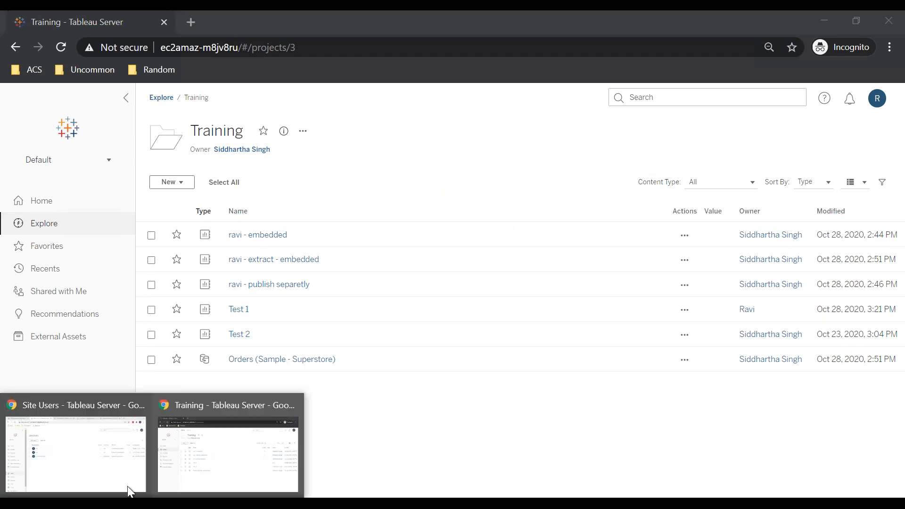
click(69, 425)
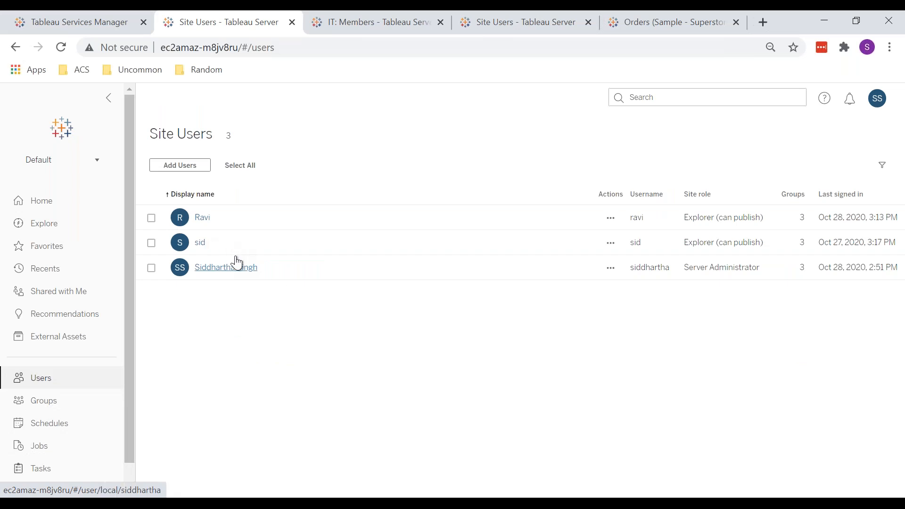
click(52, 233)
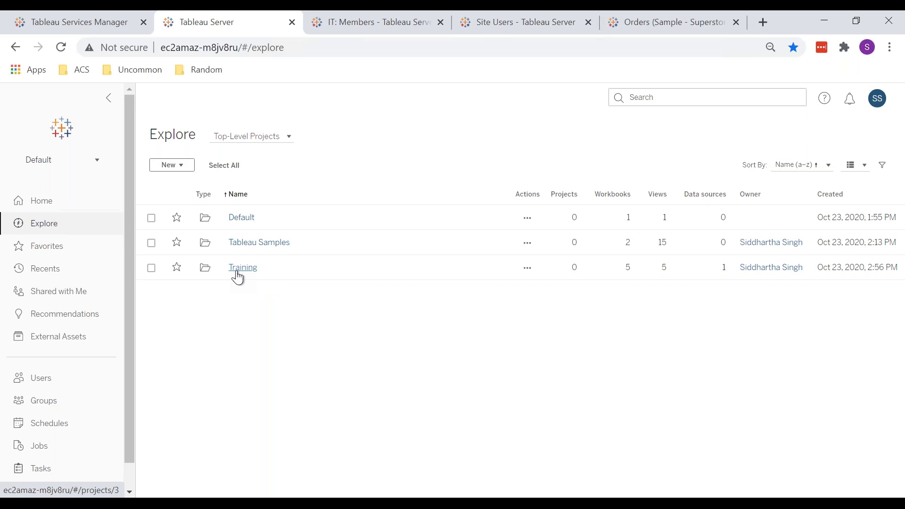
click(237, 278)
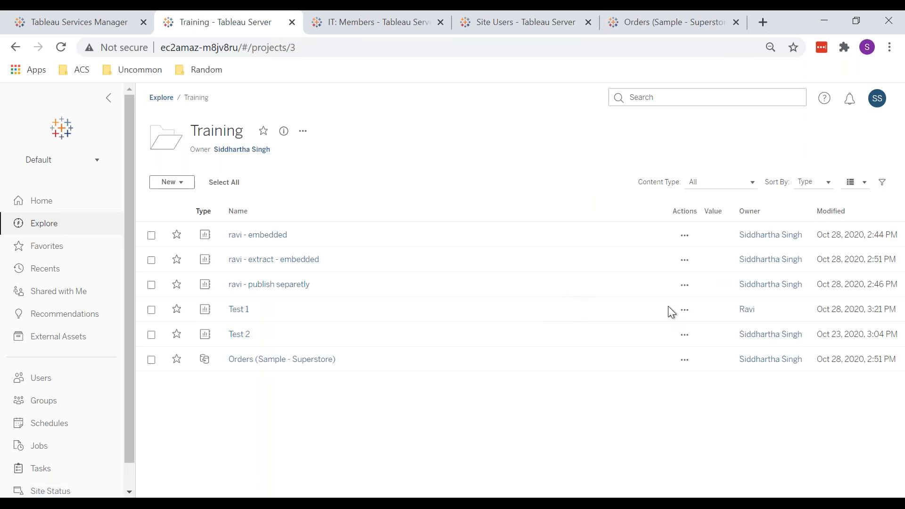
click(684, 311)
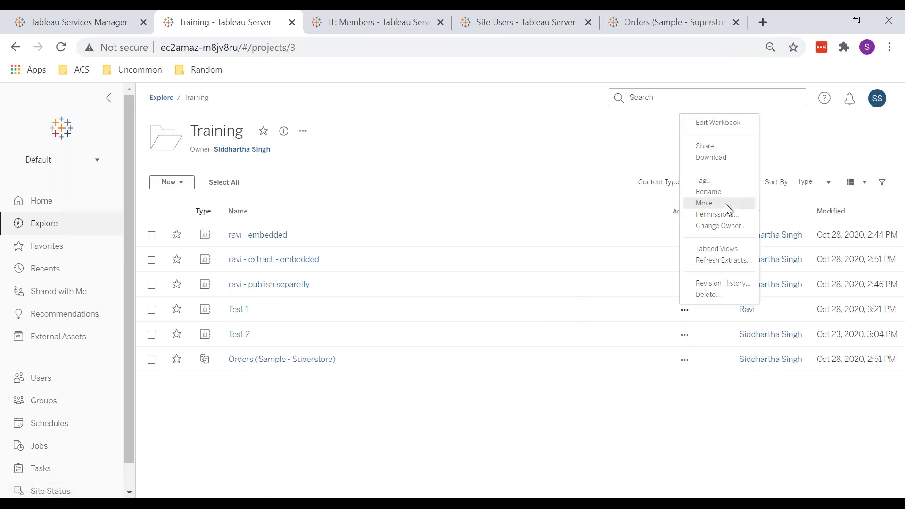
click(709, 215)
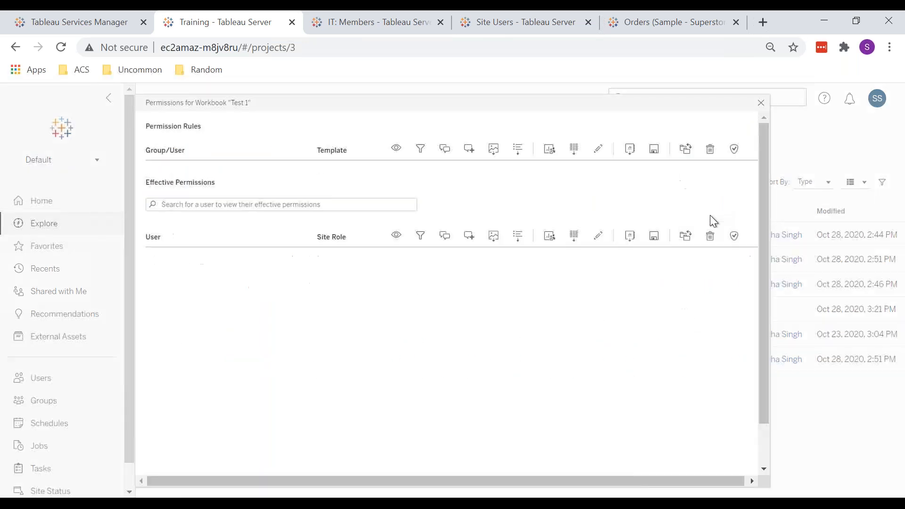
click(760, 102)
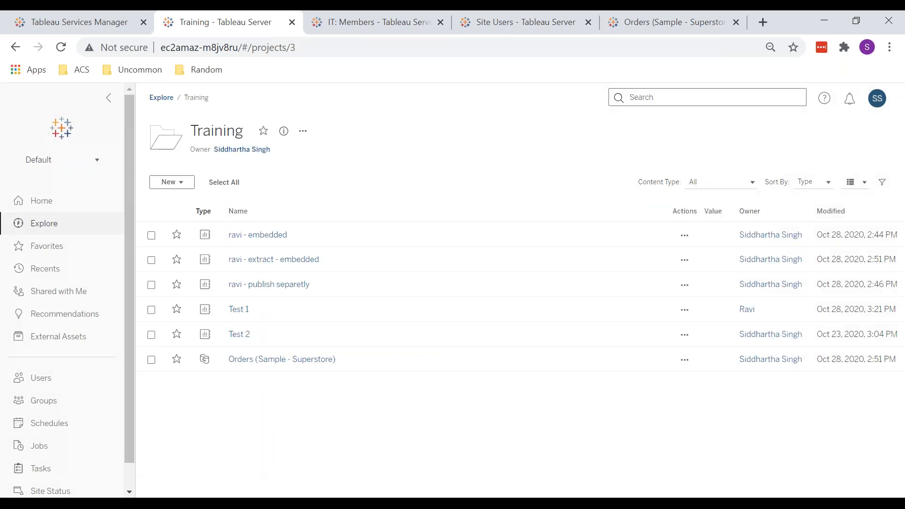
Step: Change the Test 1 workbook's owner back to the administrator account
click(683, 310)
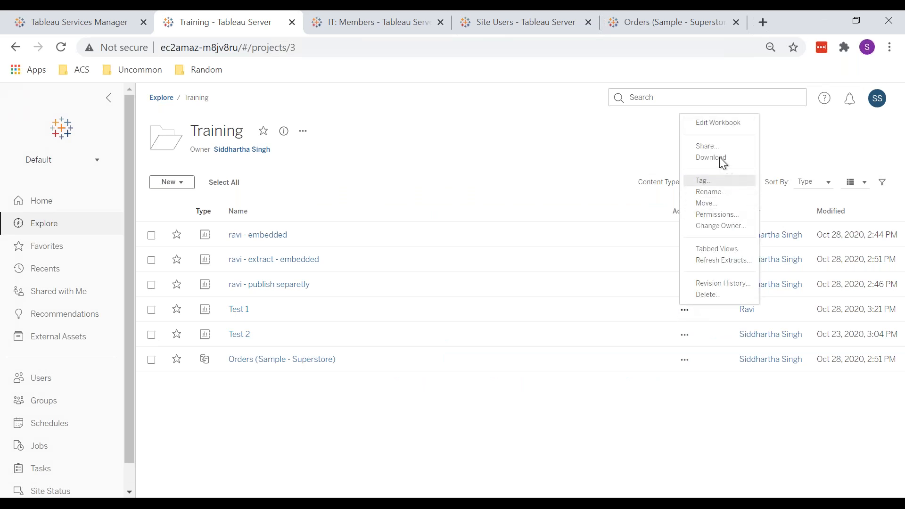
click(720, 226)
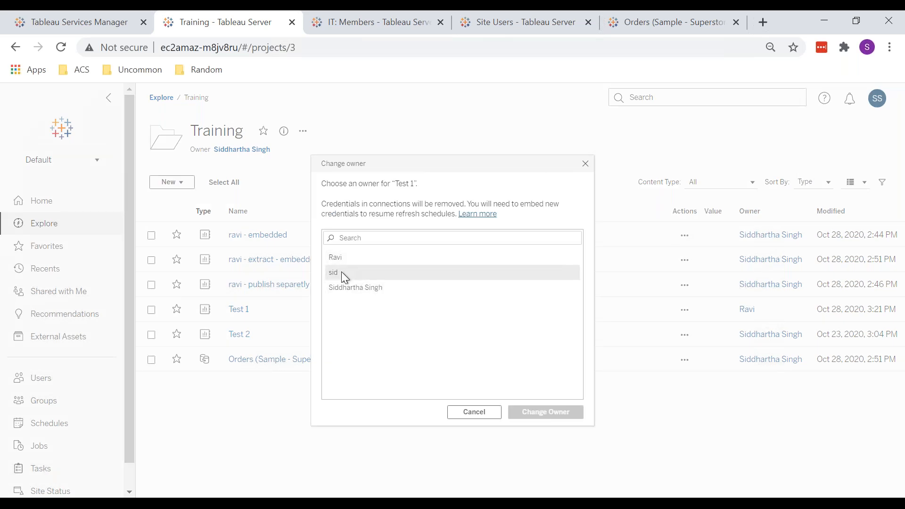
click(335, 257)
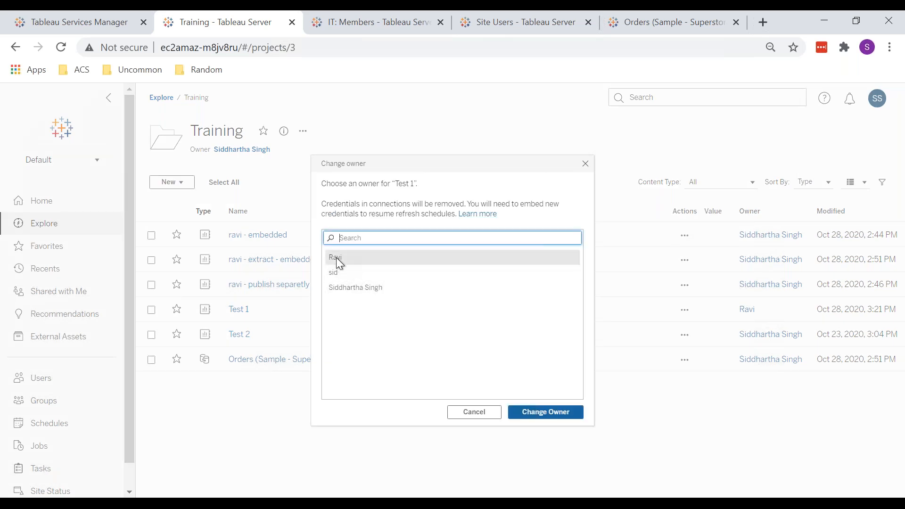
click(347, 291)
click(555, 416)
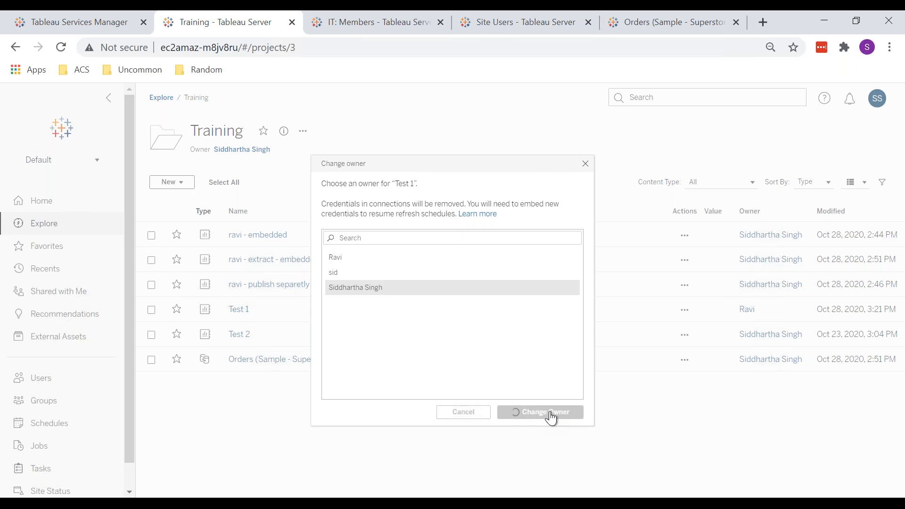
Step: In the test user's incognito window, reload the Training project and check the Test 1 workbook's actions menu
click(153, 502)
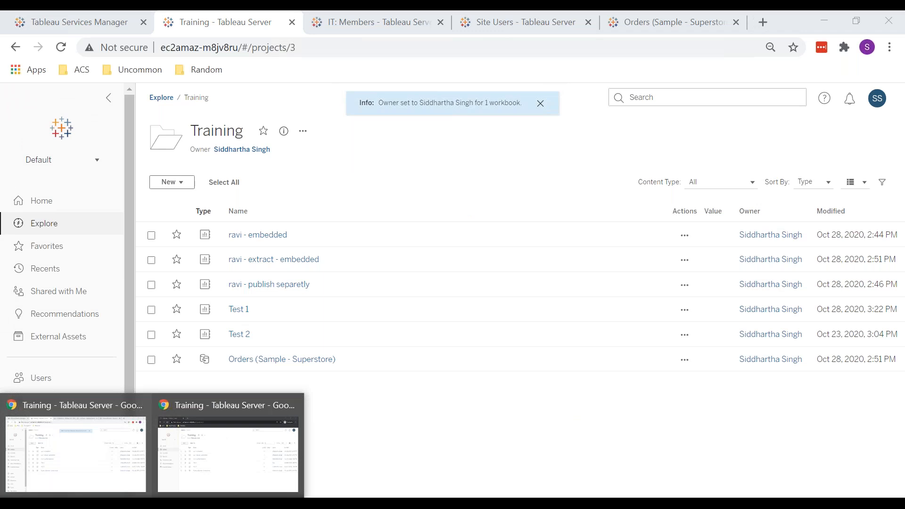
click(236, 454)
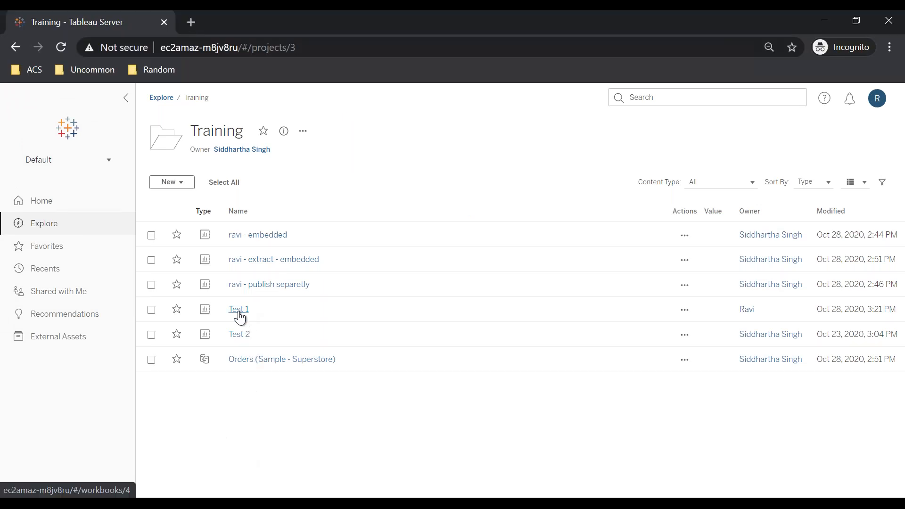
click(217, 45)
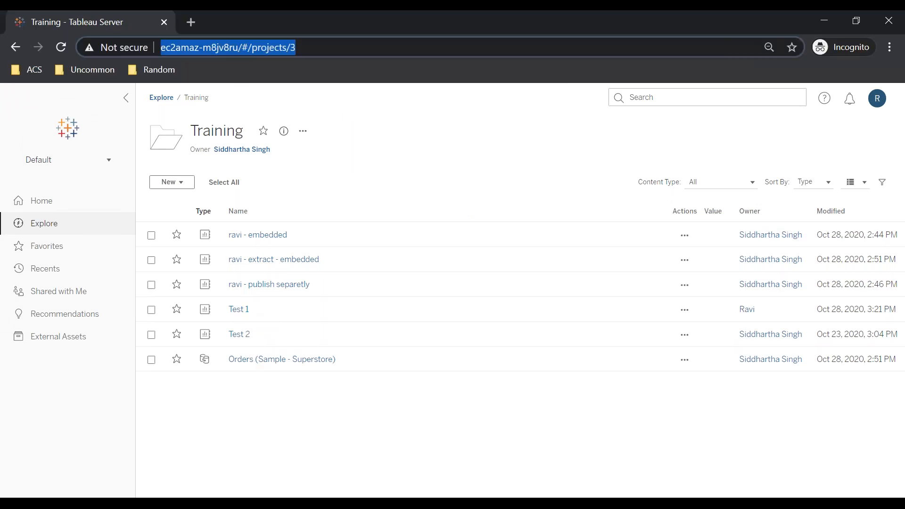
key(Return)
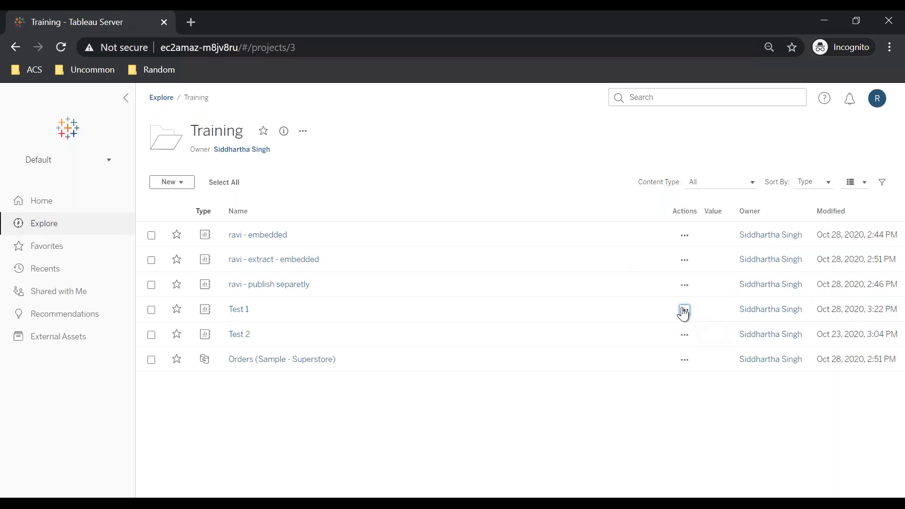
click(685, 311)
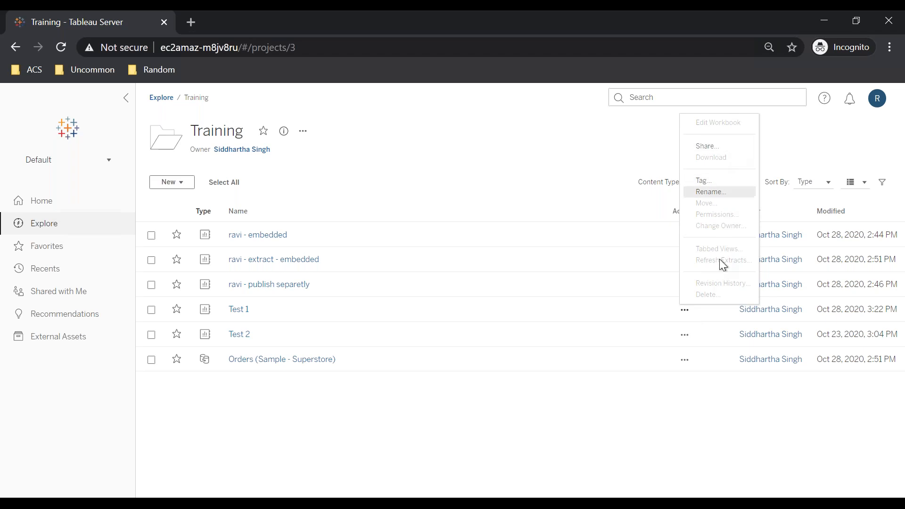
click(360, 401)
Step: In the admin window, try to change the test user's site role to Viewer and review the error details
click(158, 504)
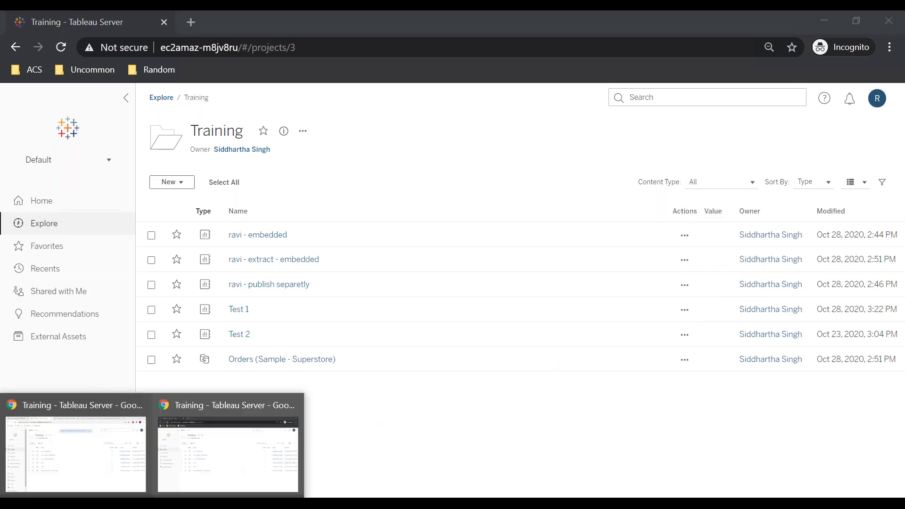
click(89, 433)
click(42, 406)
click(61, 381)
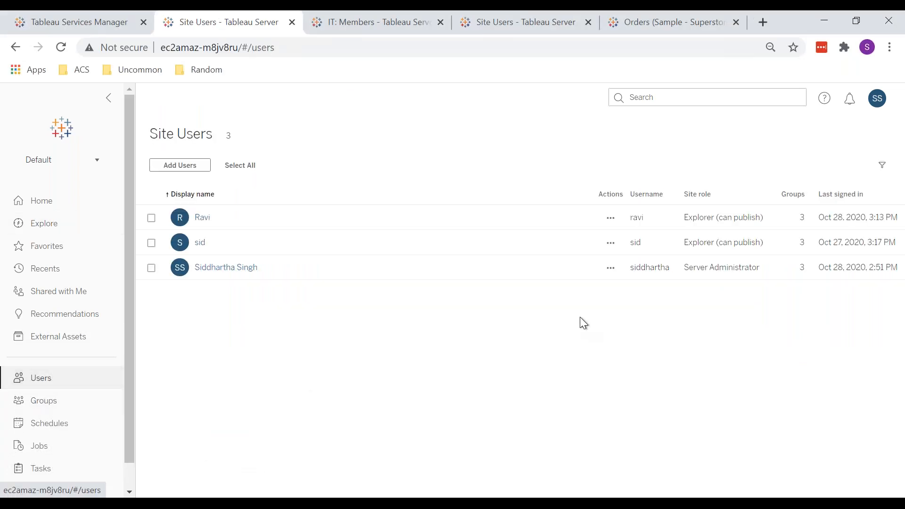
click(610, 219)
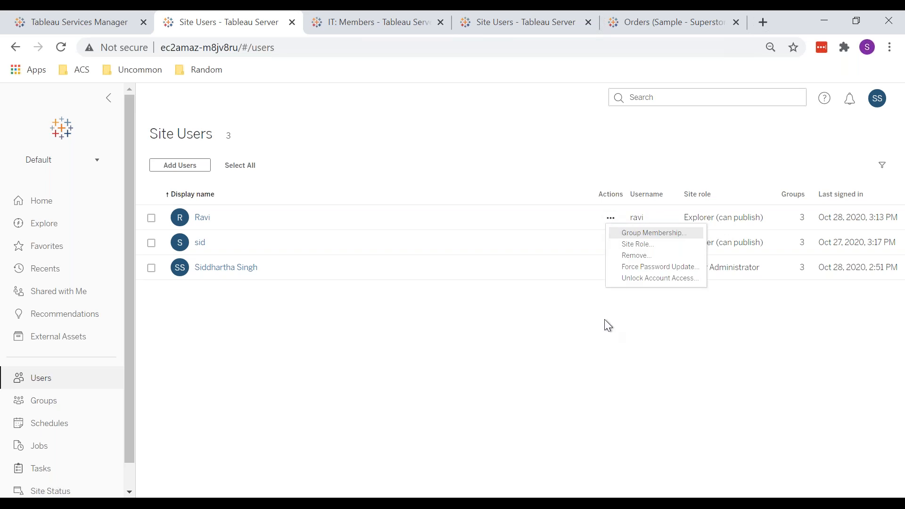
click(624, 244)
click(389, 302)
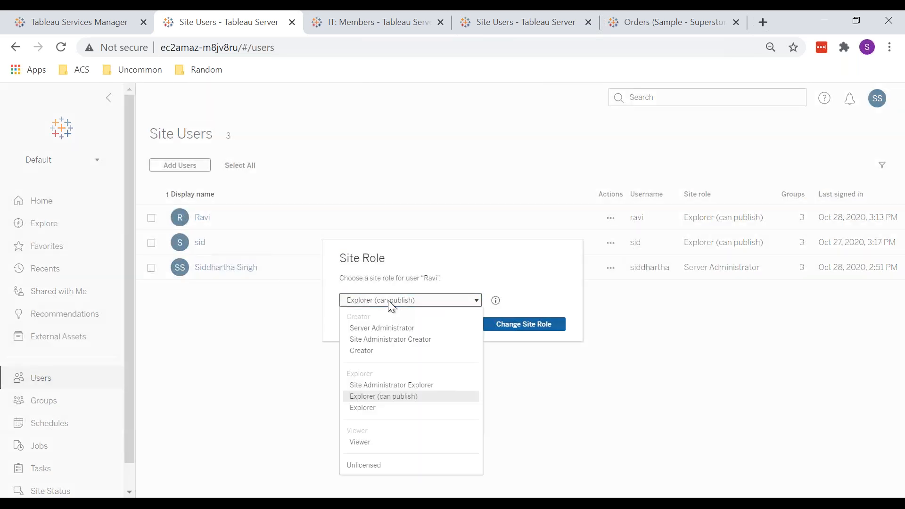
click(366, 443)
click(535, 331)
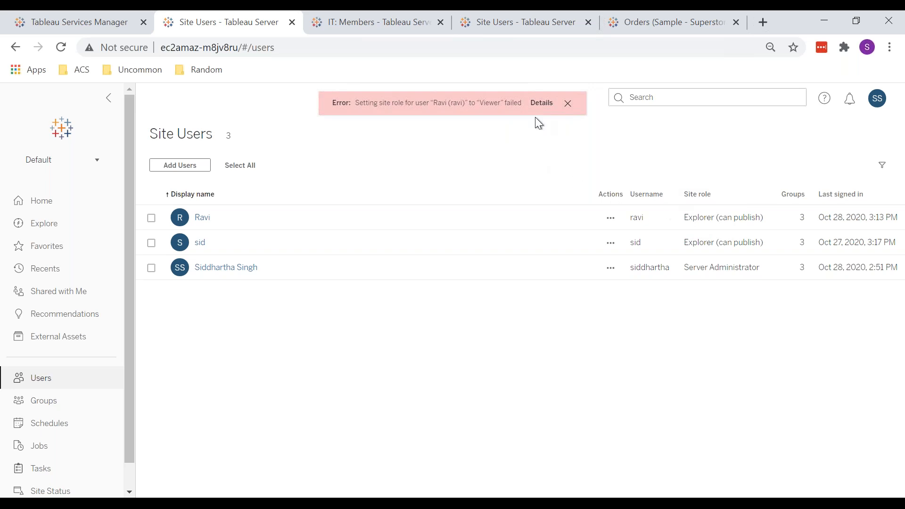
click(541, 104)
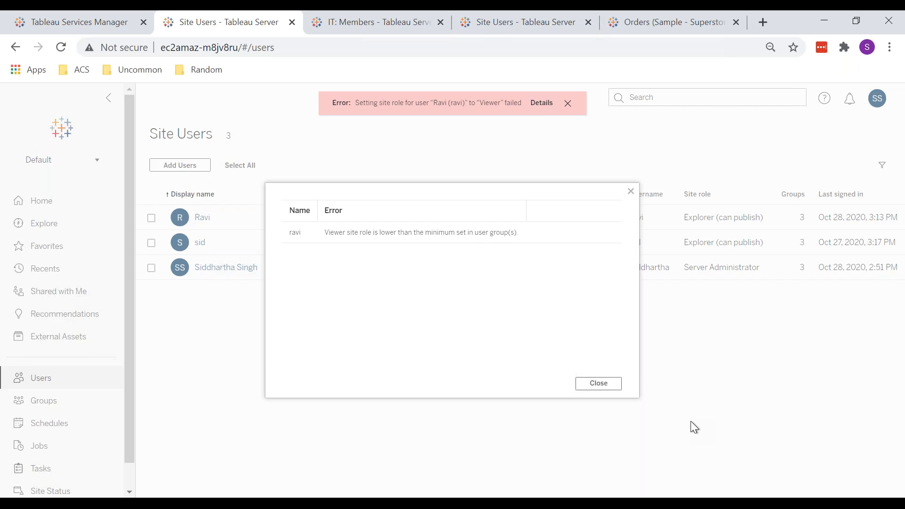
click(603, 387)
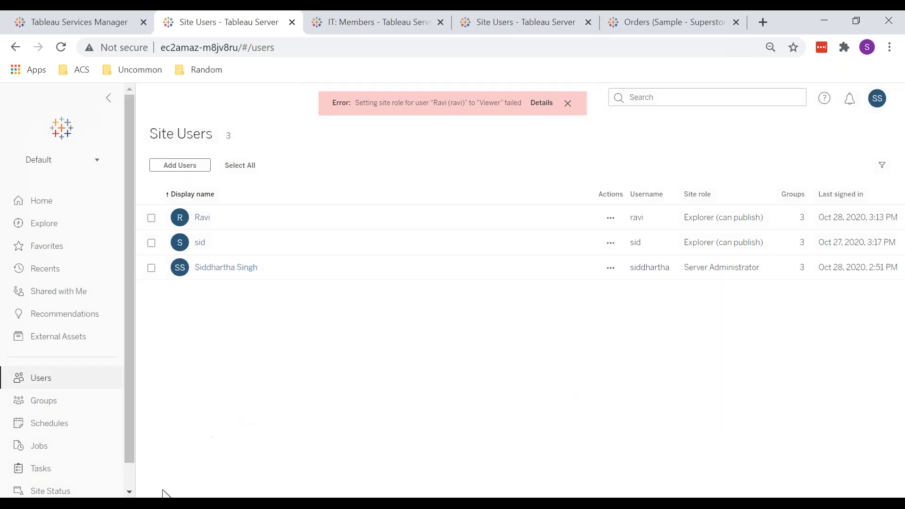
Step: Switch to the test user's window, reload the Training project, and open the Test 1 workbook's actions menu
mouse_move(167, 493)
click(219, 447)
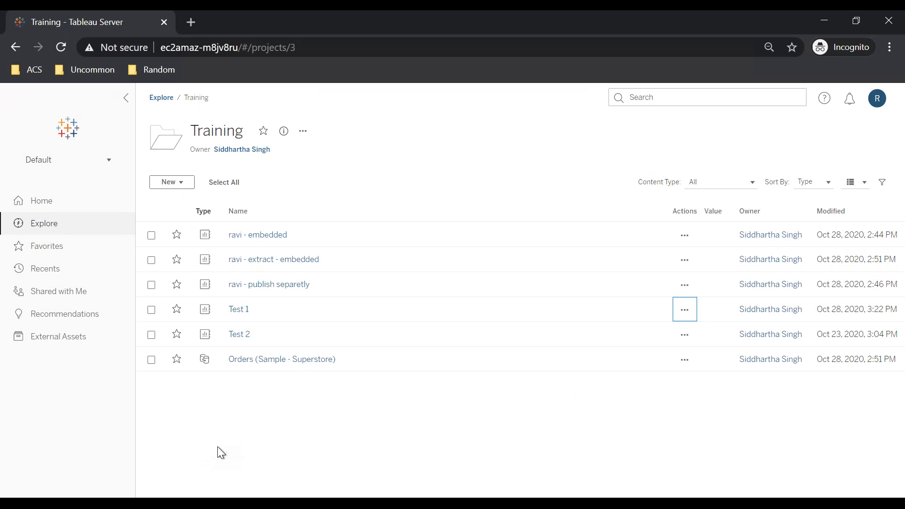
mouse_move(167, 493)
click(85, 449)
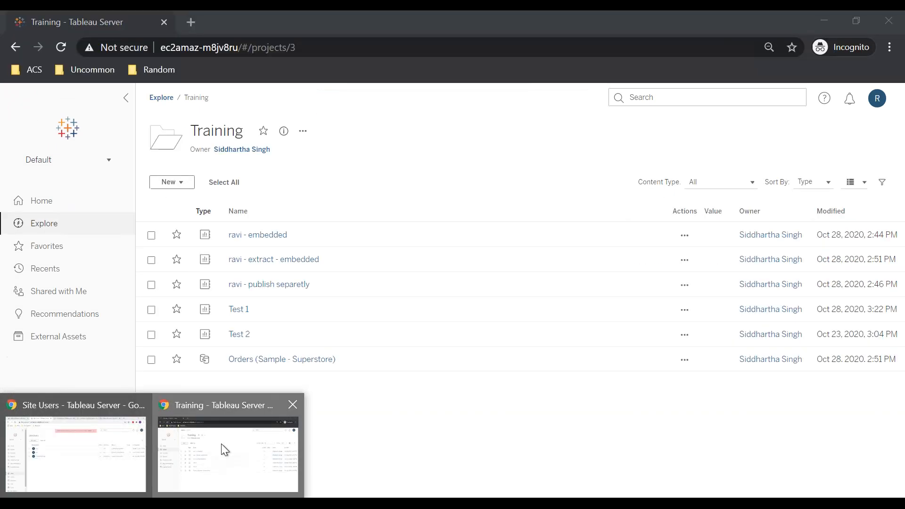
click(222, 443)
click(243, 47)
key(Return)
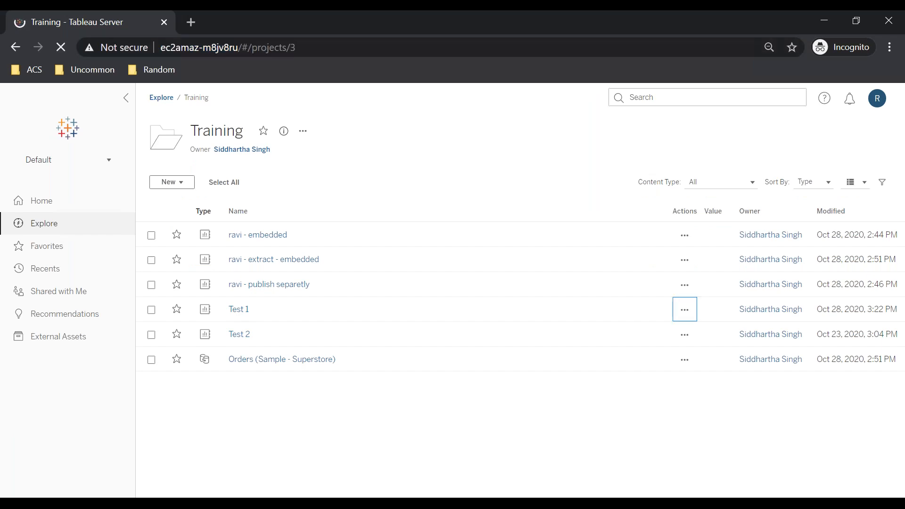
click(234, 312)
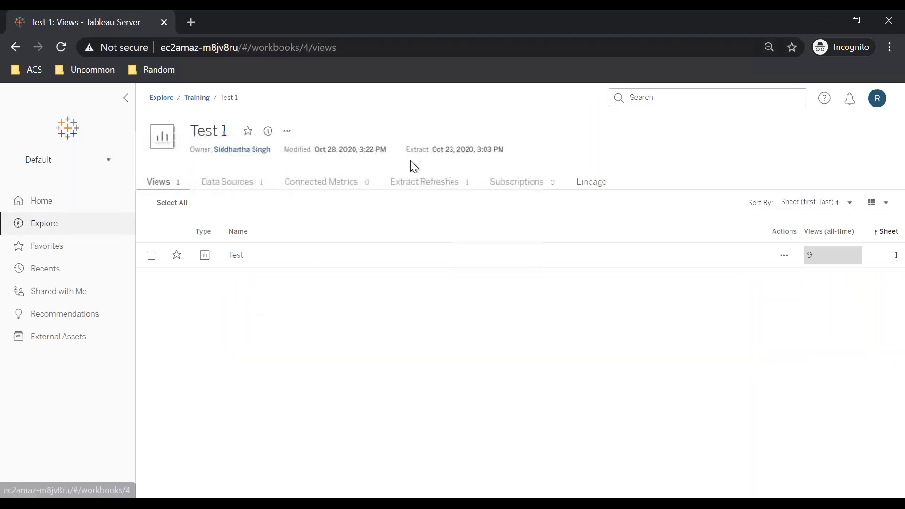
click(287, 131)
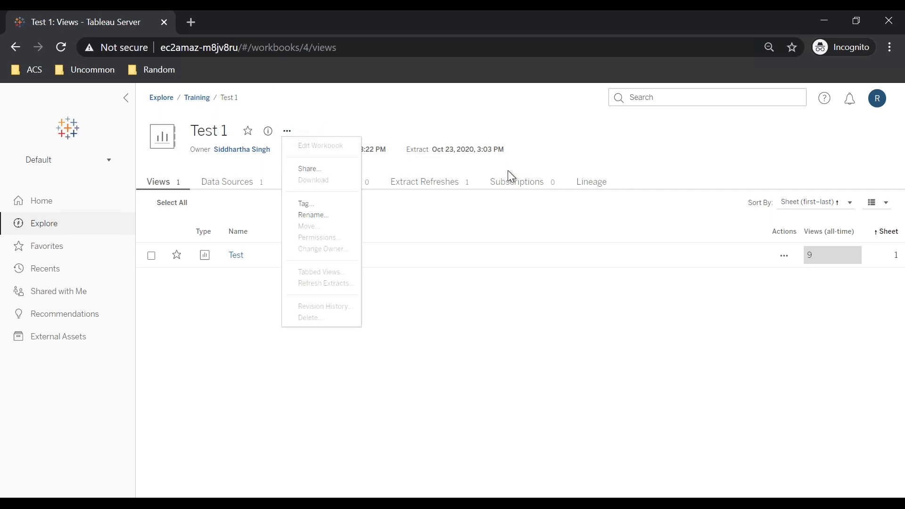
Step: In the admin window, change the Test 1 workbook's owner in the Training project to the test user
click(464, 415)
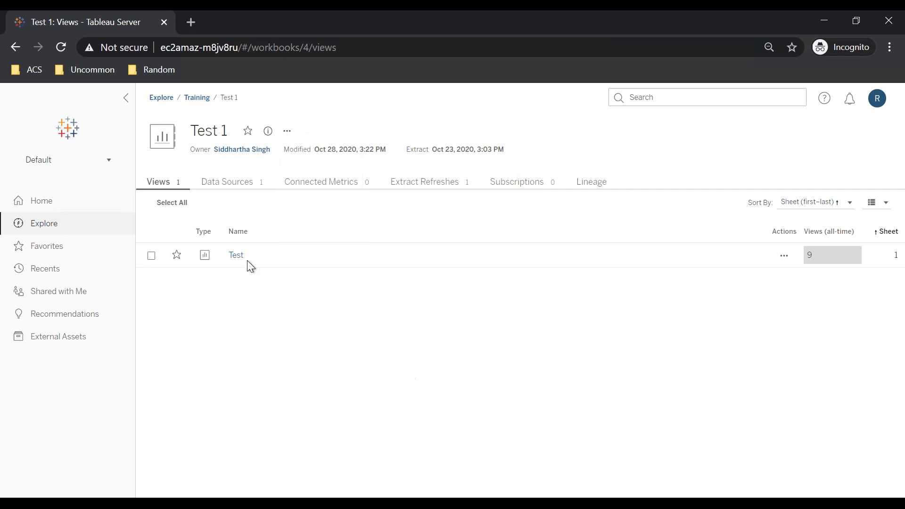
click(147, 503)
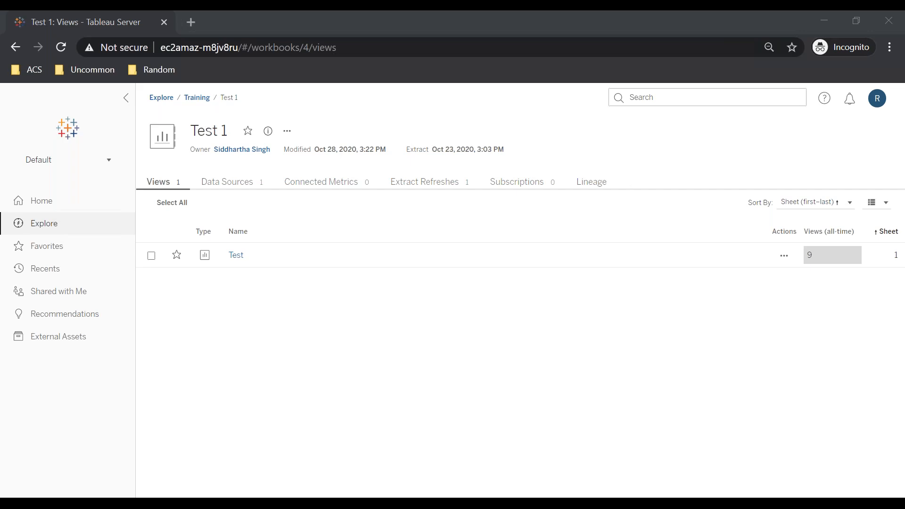
click(96, 448)
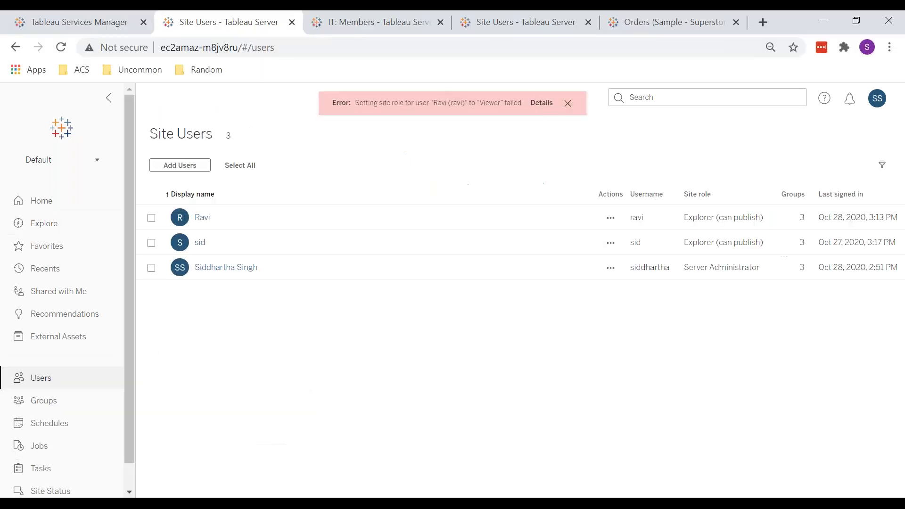
click(42, 231)
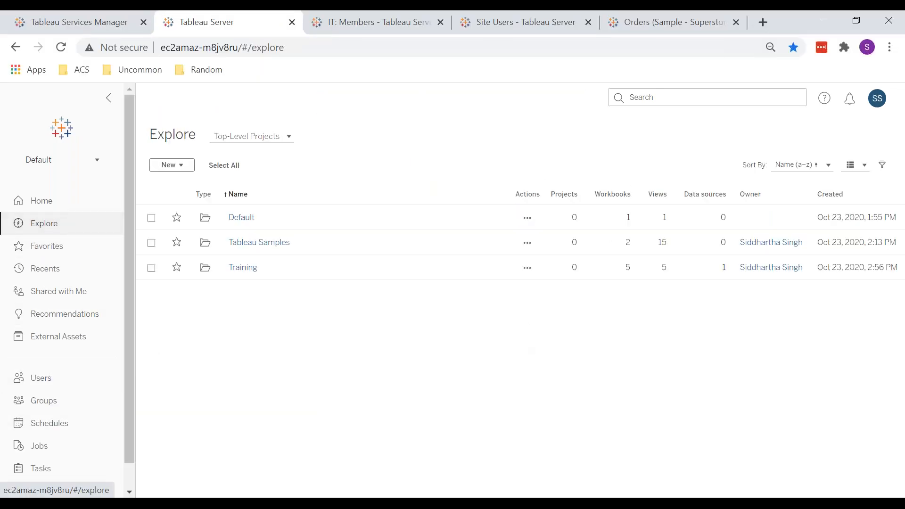
click(251, 269)
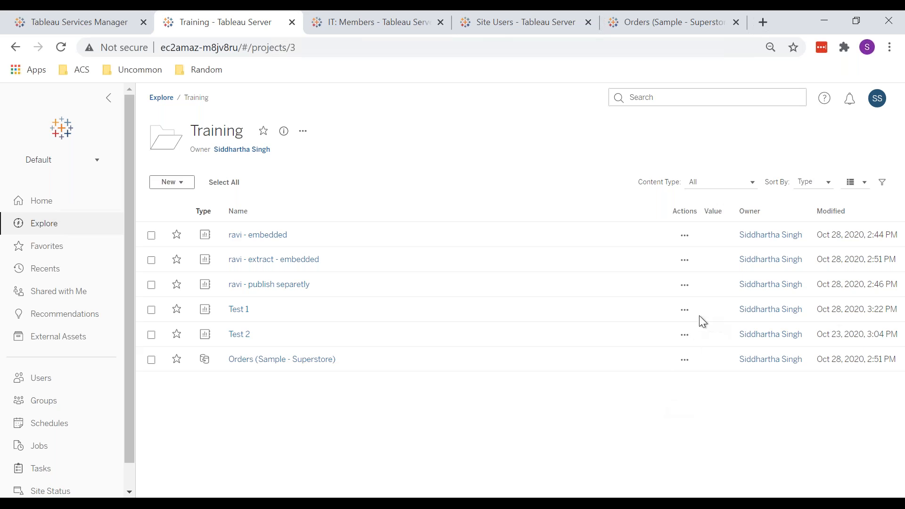
click(685, 309)
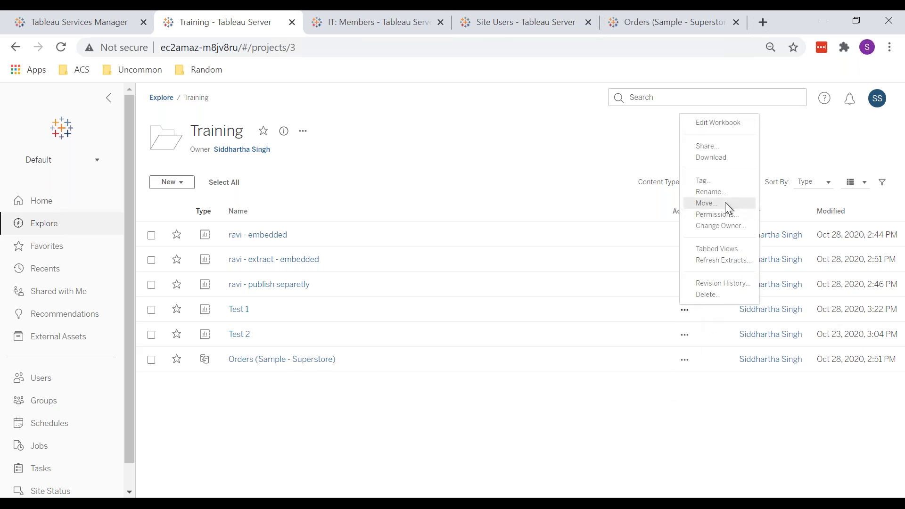
click(717, 227)
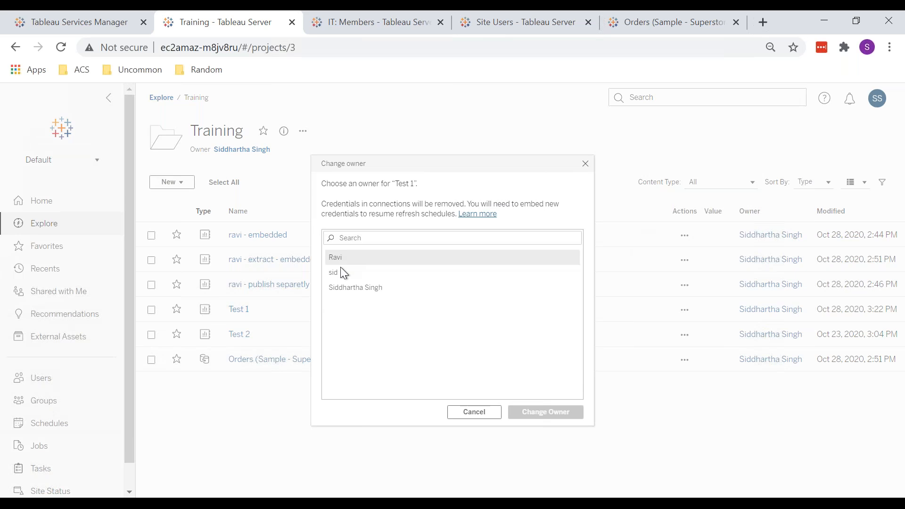
click(345, 262)
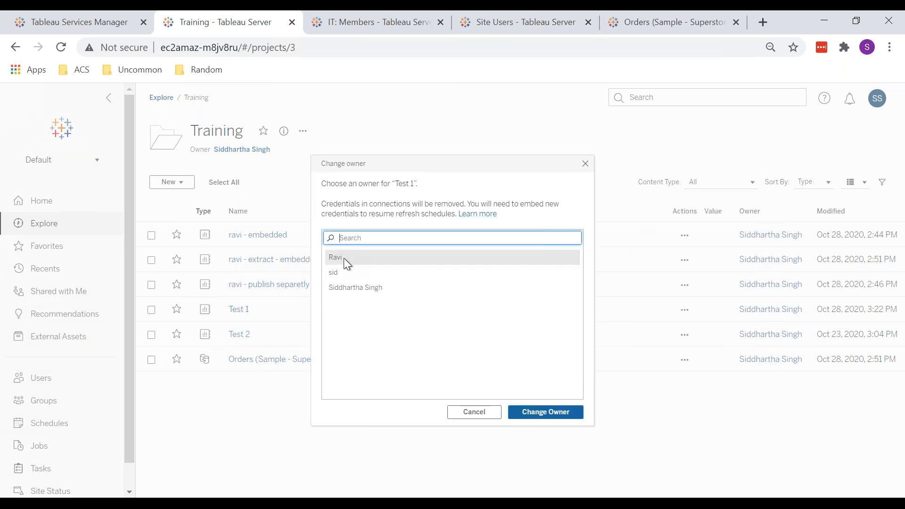
click(536, 412)
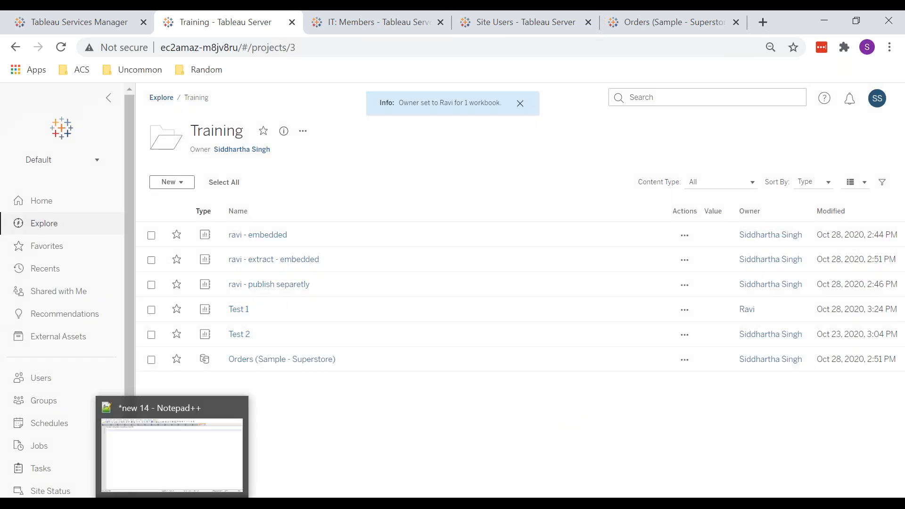
Step: Switch to the test user's window and check the actions menus of the Test view and the Test 1 workbook
mouse_move(155, 502)
click(244, 414)
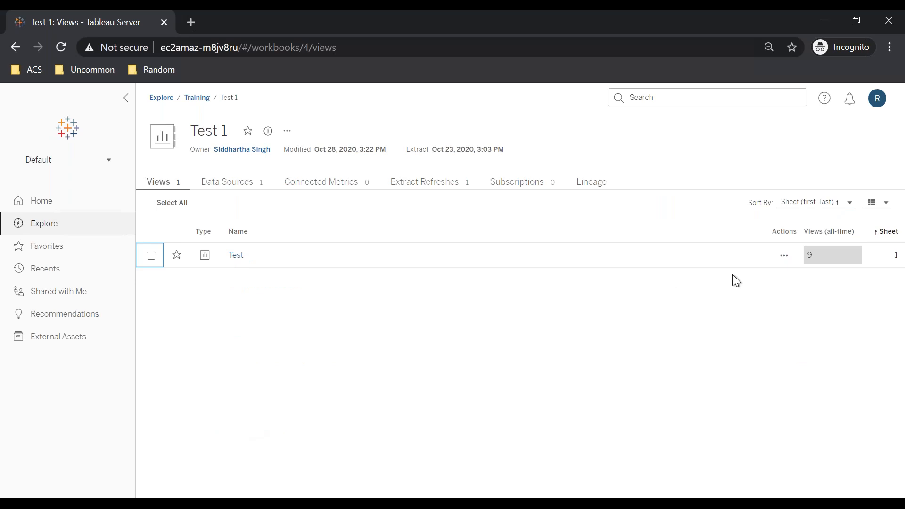
click(784, 255)
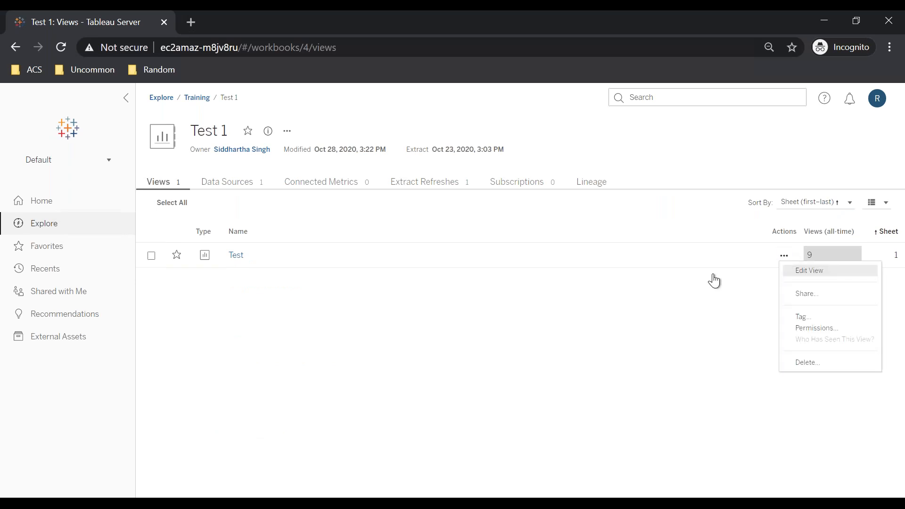
click(535, 335)
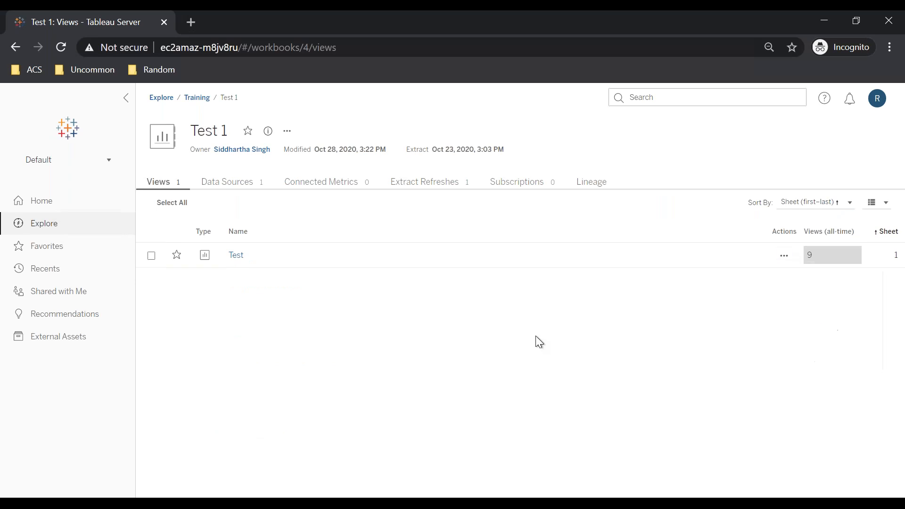
click(287, 132)
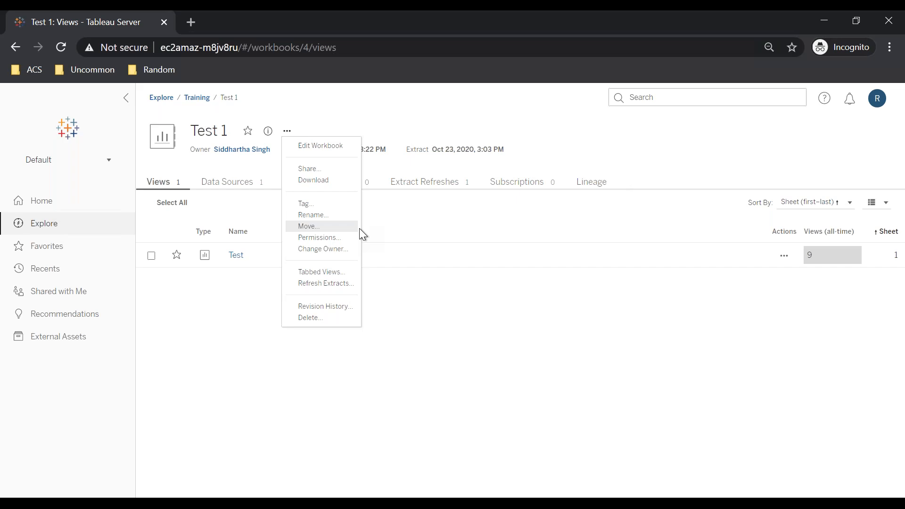
Step: Reload the Test 1 workbook page as the test user and return to the Training project
click(33, 397)
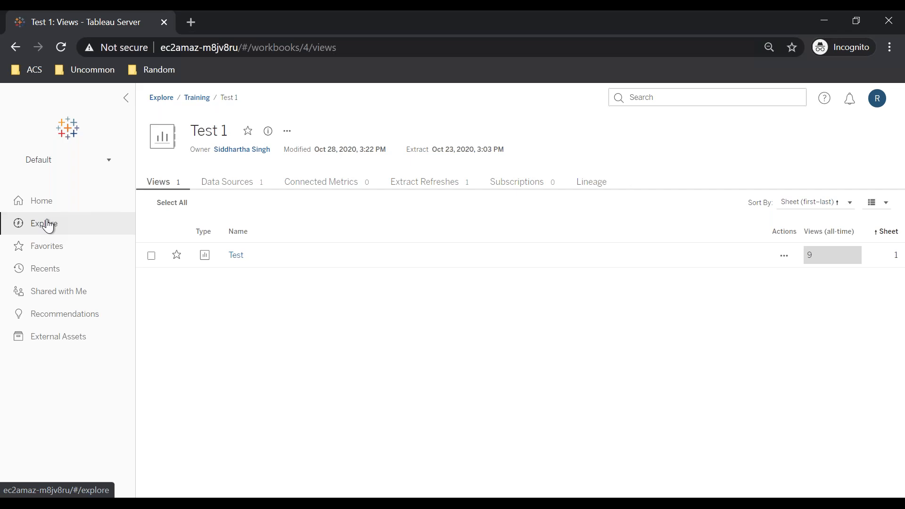
click(178, 47)
key(Return)
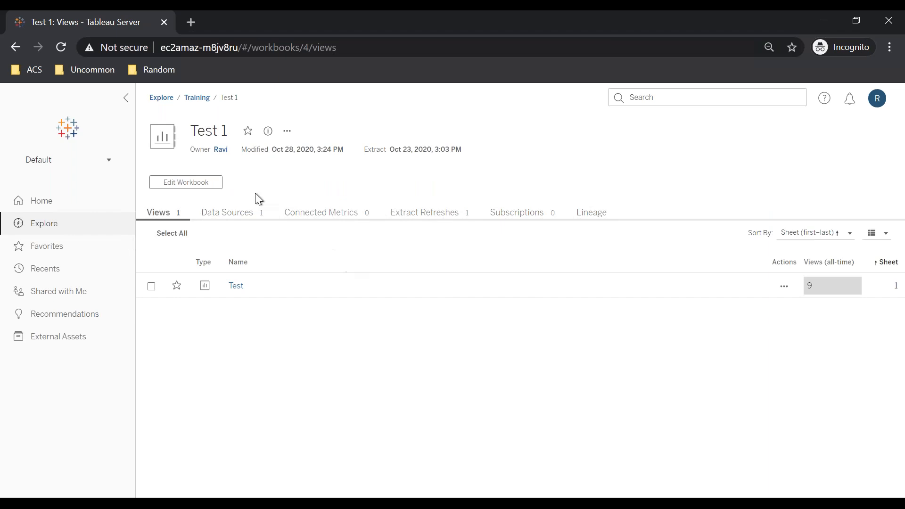
click(196, 98)
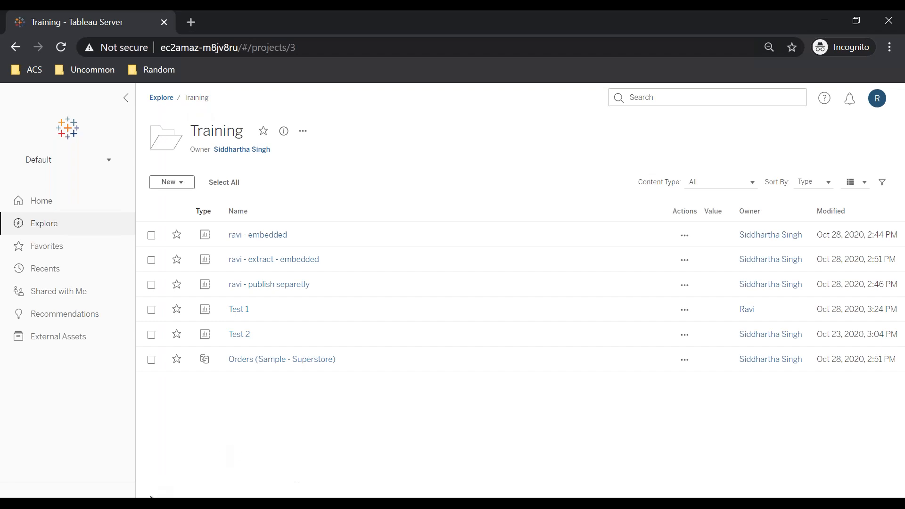
Step: In the admin window, start a new schedule from the Schedules page and expand its frequency settings
mouse_move(152, 503)
click(92, 433)
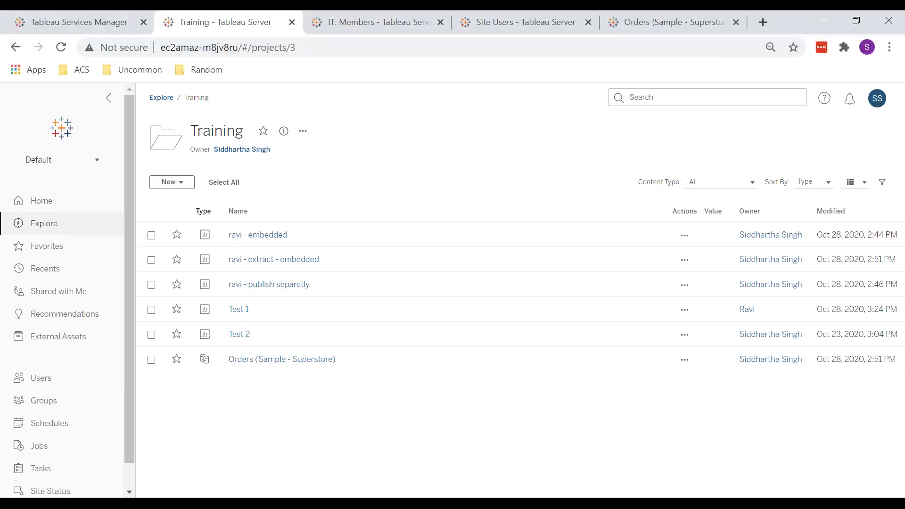
click(42, 427)
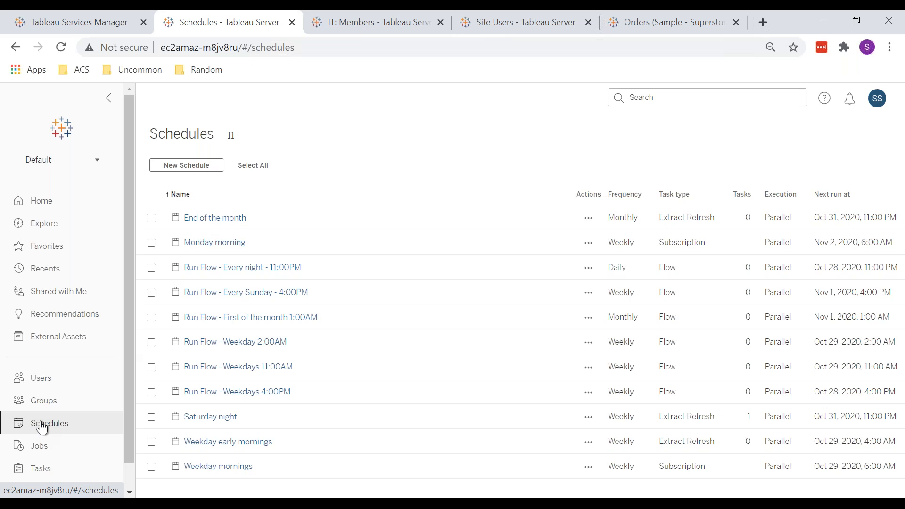
click(180, 170)
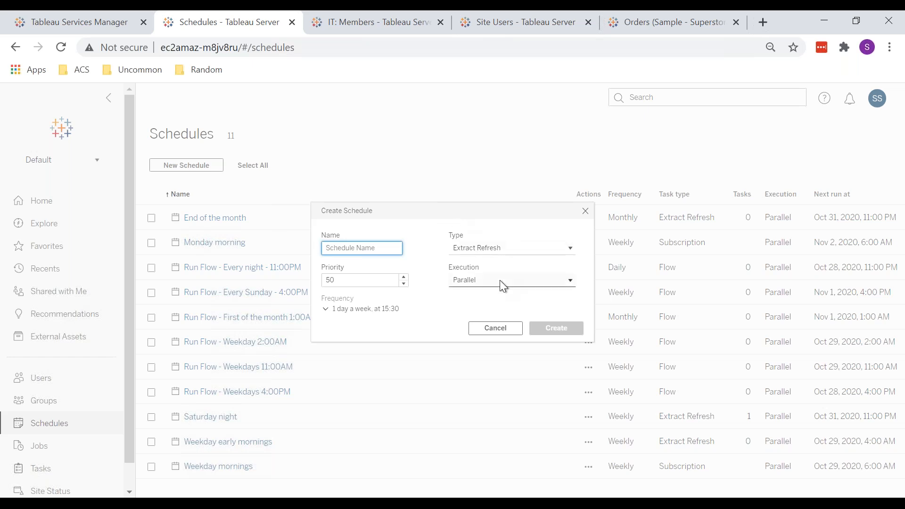
click(327, 309)
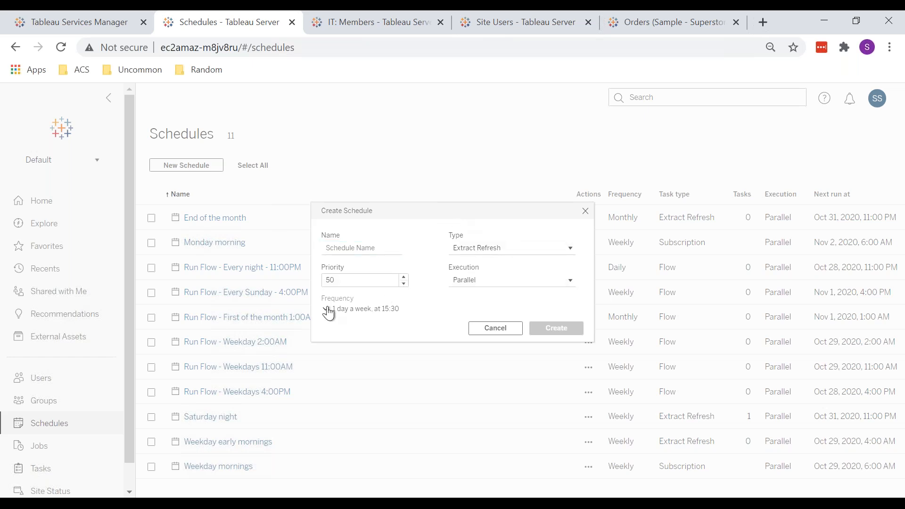
Step: Set the new schedule to repeat daily, every day, on all seven days of the week
click(394, 352)
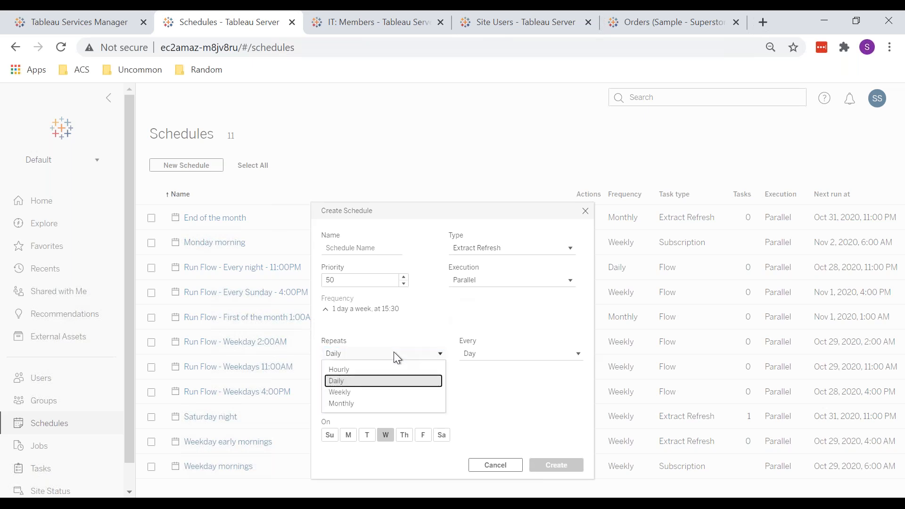
click(394, 351)
click(490, 357)
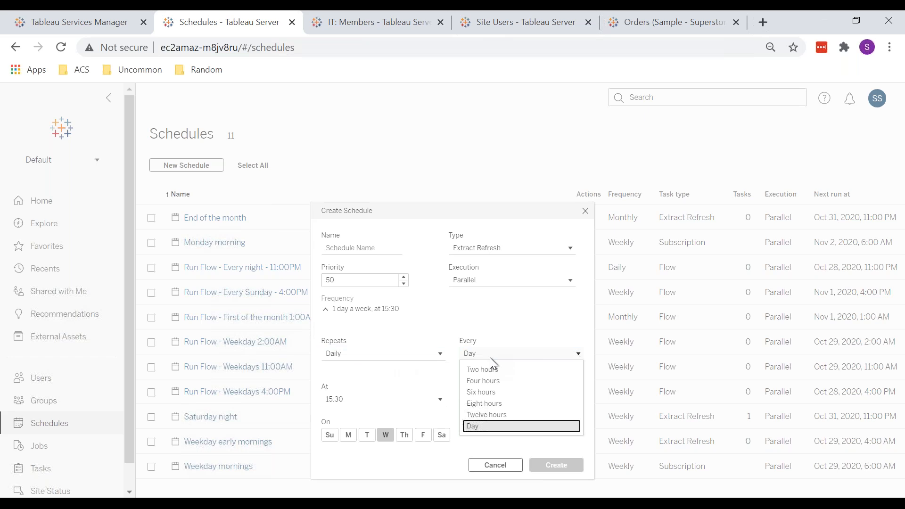
click(490, 357)
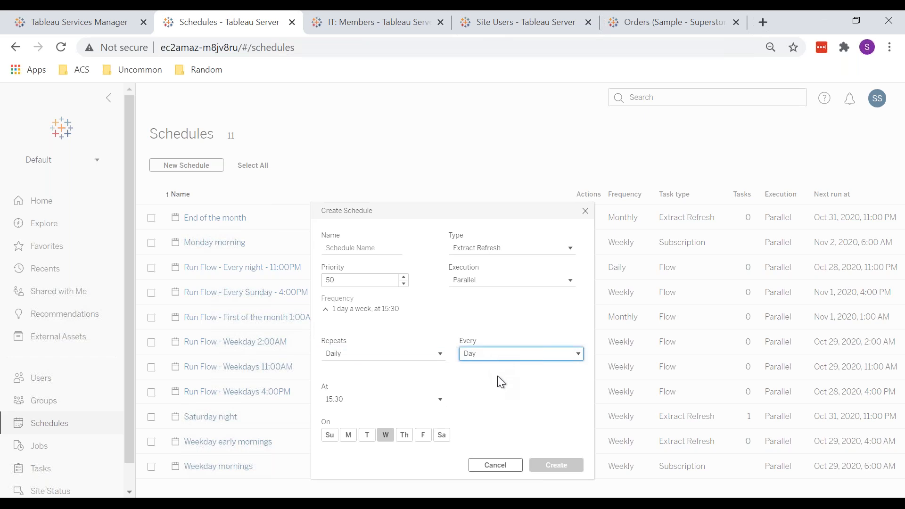
click(331, 433)
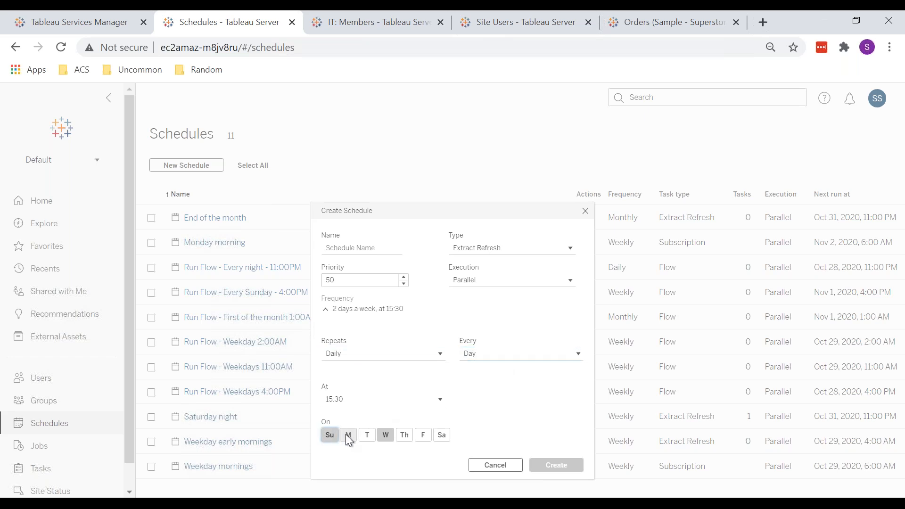
click(403, 438)
click(427, 438)
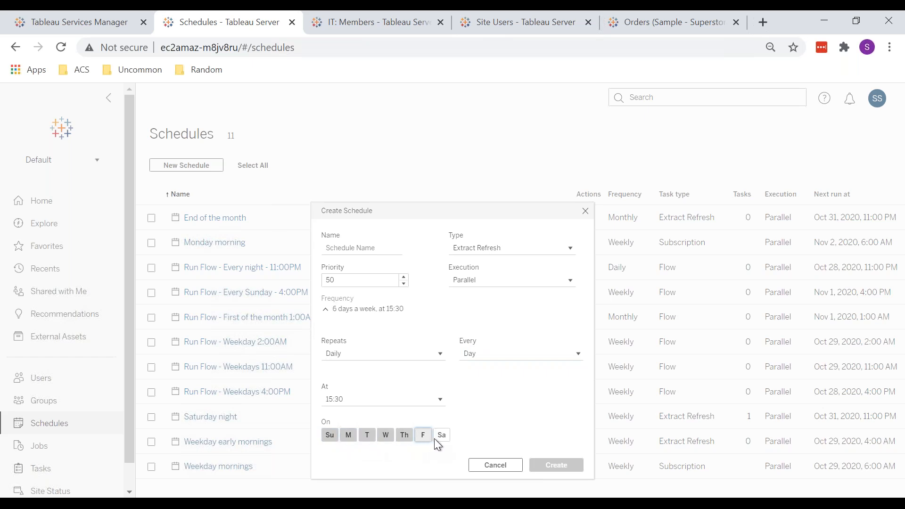
click(439, 438)
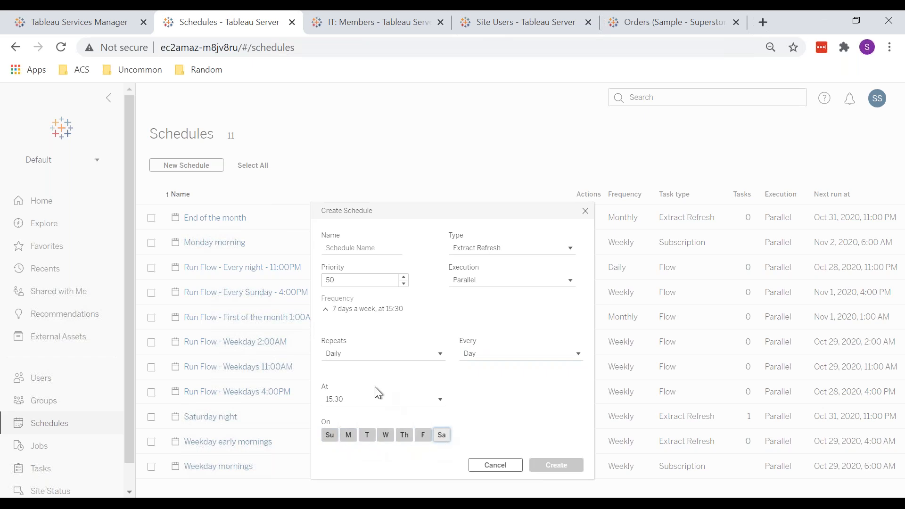
click(353, 354)
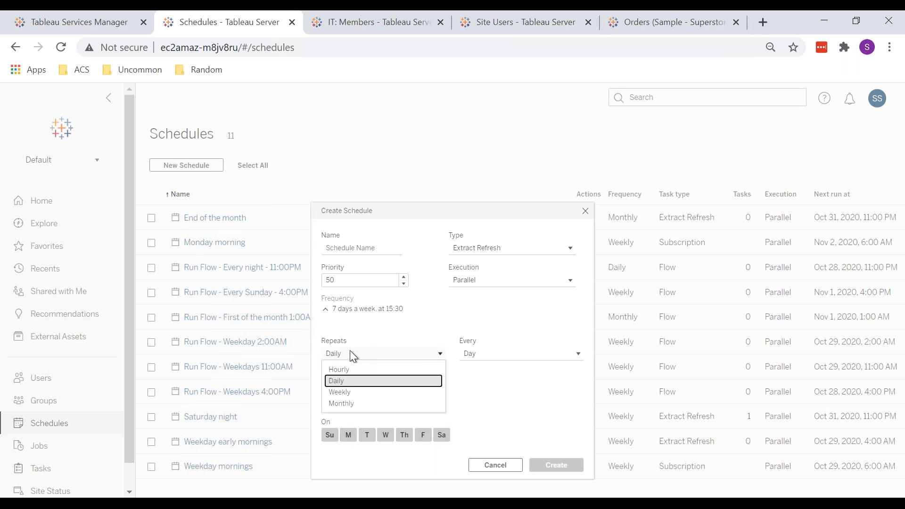
click(525, 326)
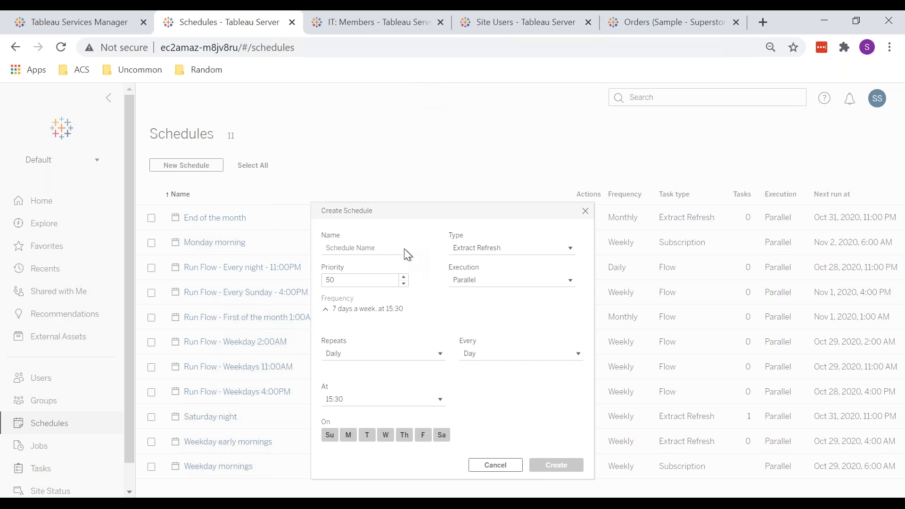
Step: Name the new schedule Daily - 1pm
click(365, 247)
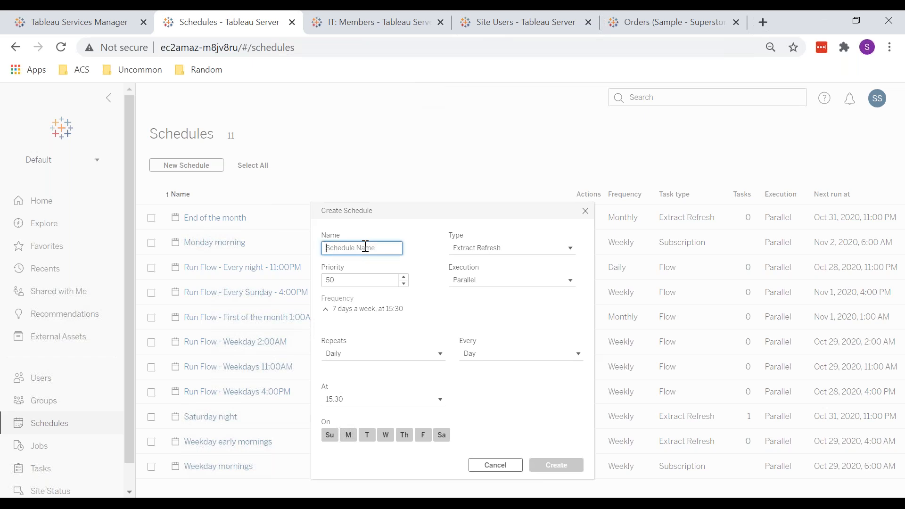
text(Da)
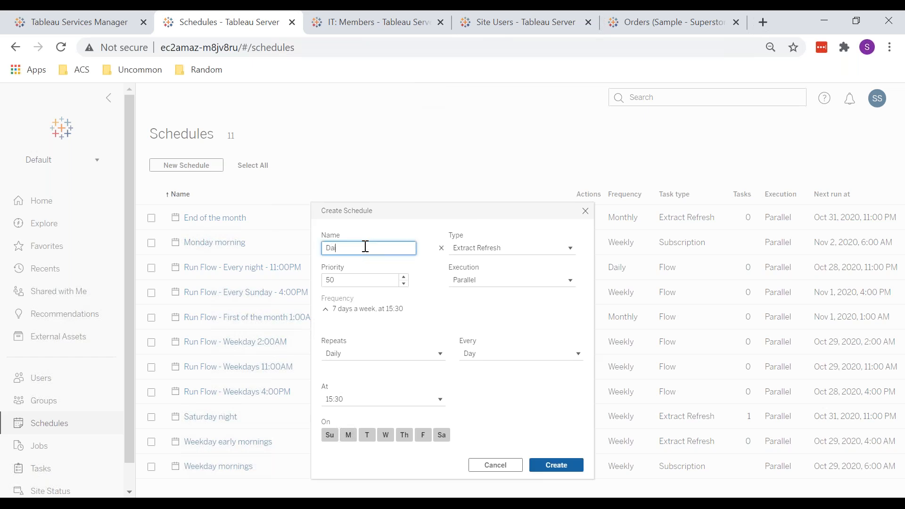
text(ily Re)
text(fresh)
text( -)
key(BackSpace)
key(BackSpace)
key(BackSpace)
key(BackSpace)
key(BackSpace)
key(BackSpace)
key(BackSpace)
key(BackSpace)
key(BackSpace)
key(BackSpace)
text(- 1pm)
Step: Review the schedule's Type and Execution options, keeping Extract Refresh and Parallel
click(502, 252)
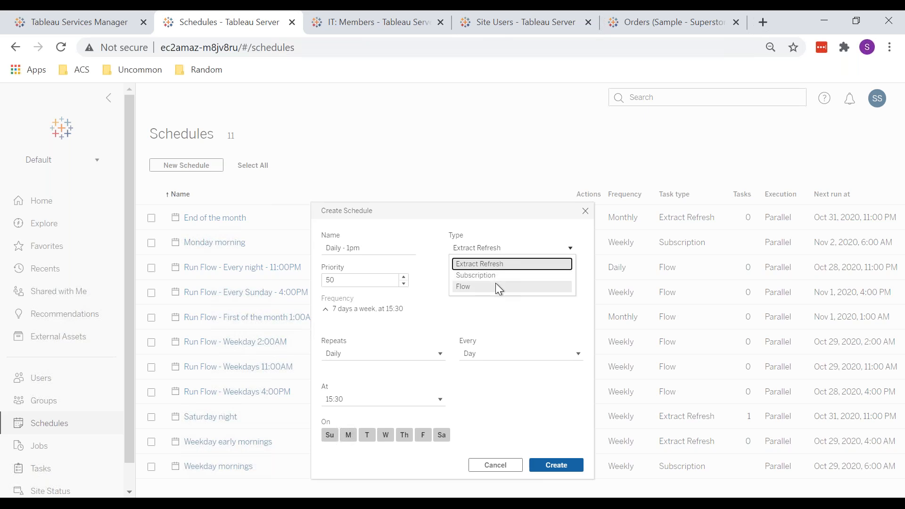
click(488, 262)
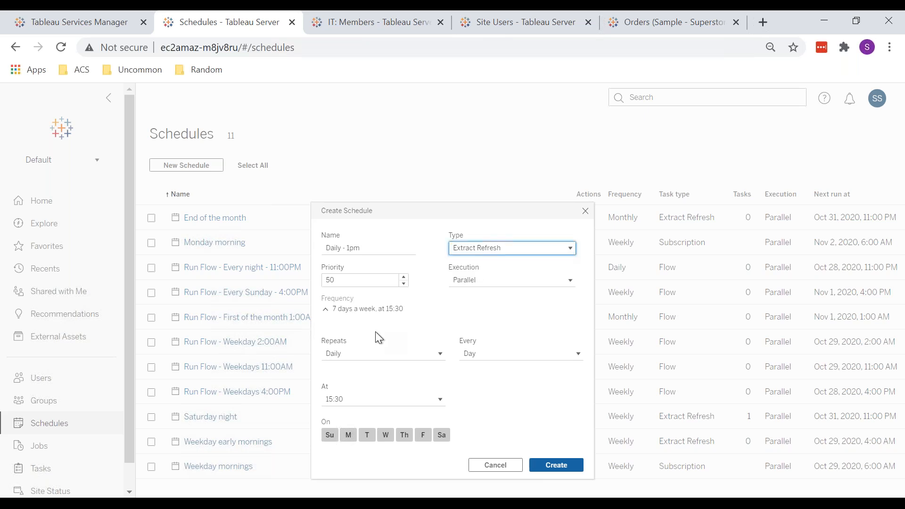
click(483, 279)
click(483, 279)
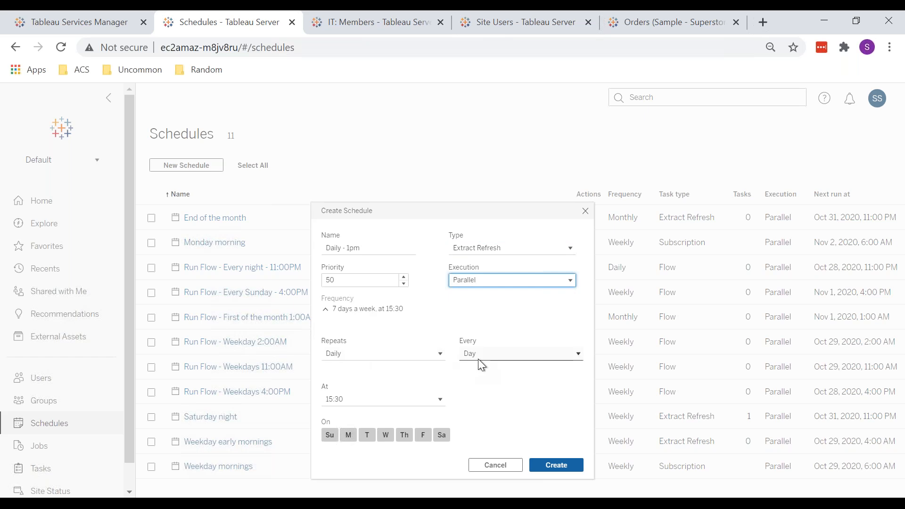
Step: Set the schedule's run time to 13:00 and create the schedule
click(357, 397)
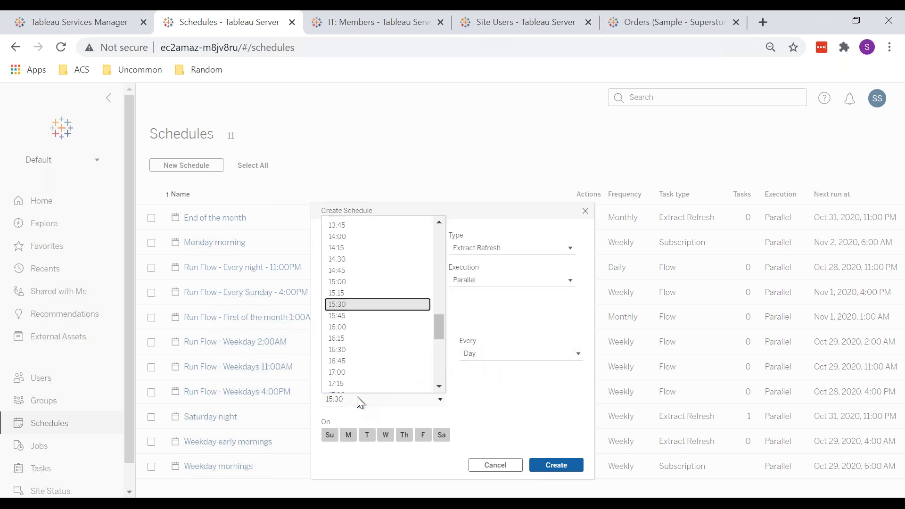
click(438, 244)
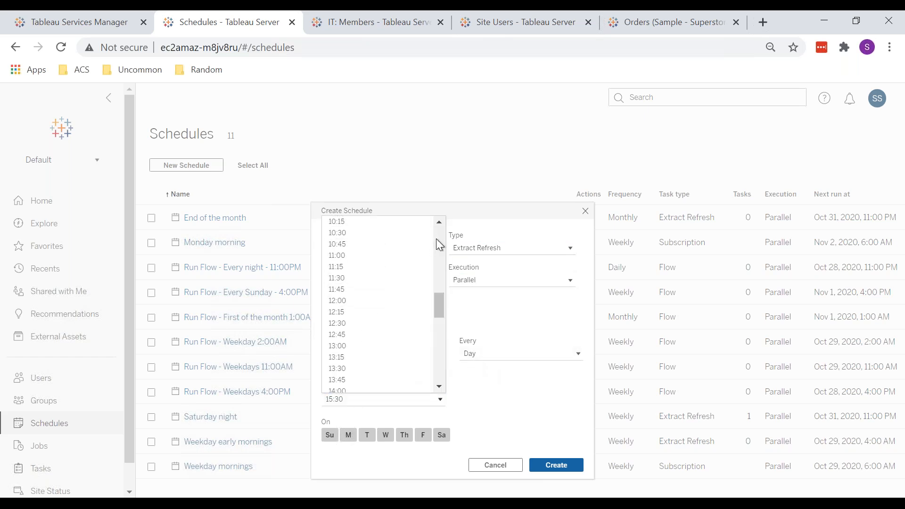
click(338, 349)
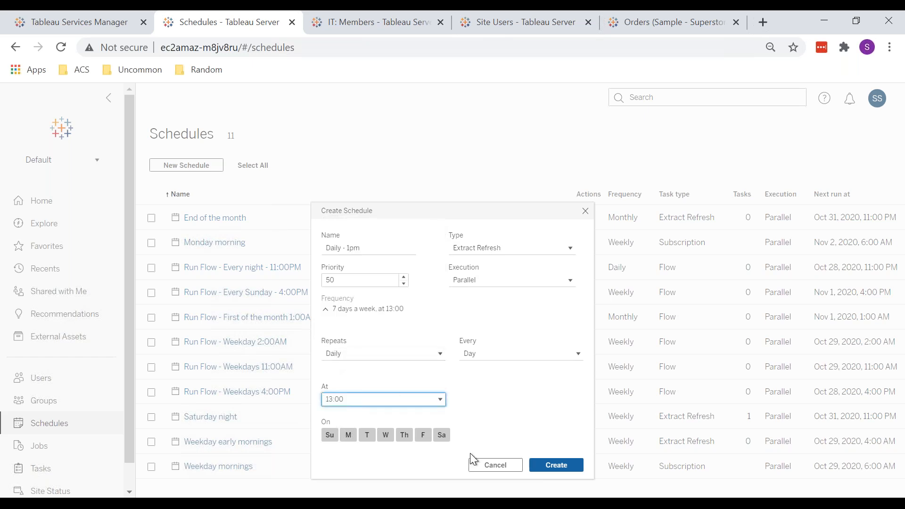
click(555, 463)
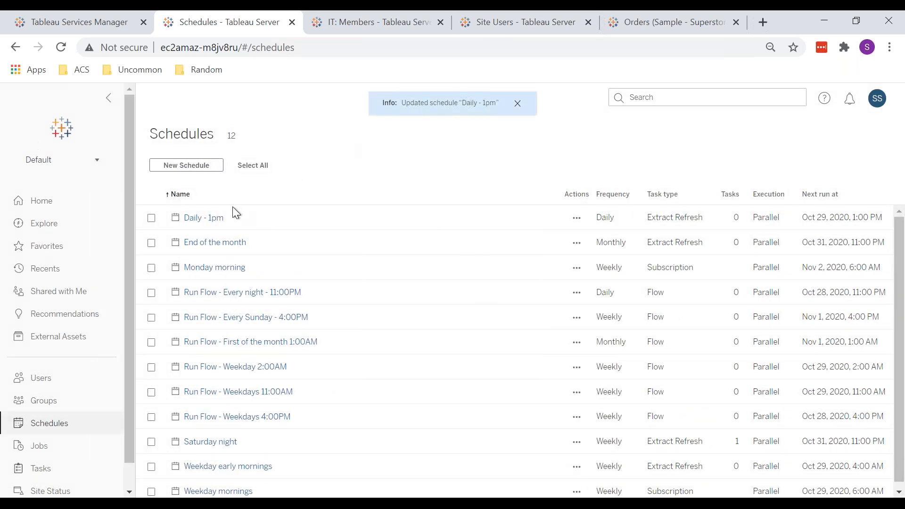
Step: Switch to Tableau Desktop and connect to the Sample - Superstore Excel file
mouse_move(199, 503)
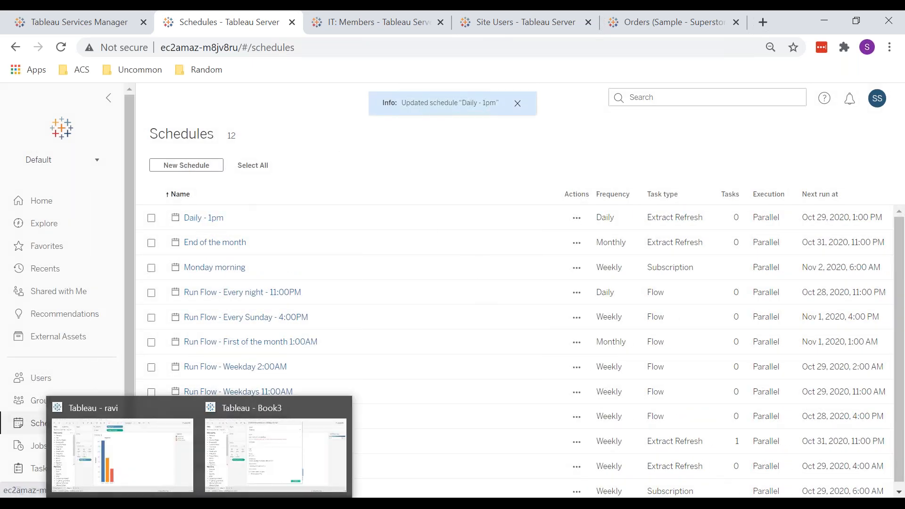
right_click(199, 503)
click(124, 437)
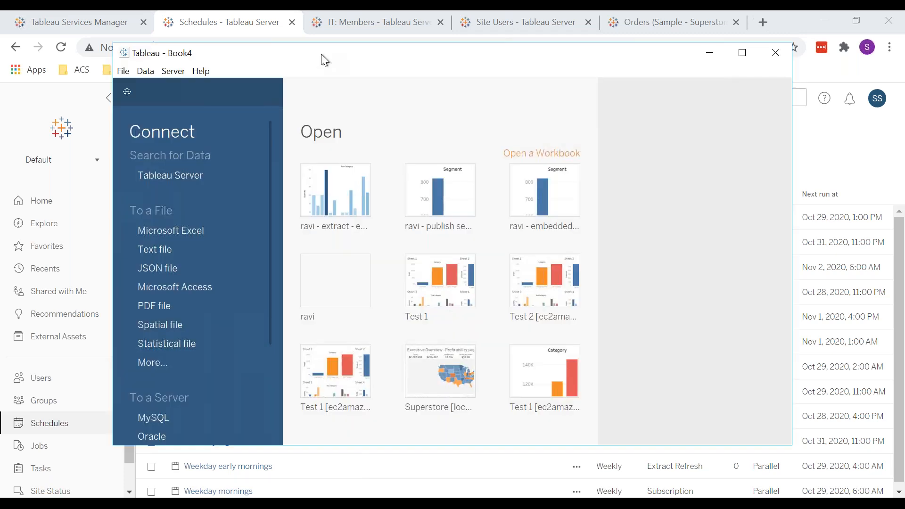
double_click(321, 53)
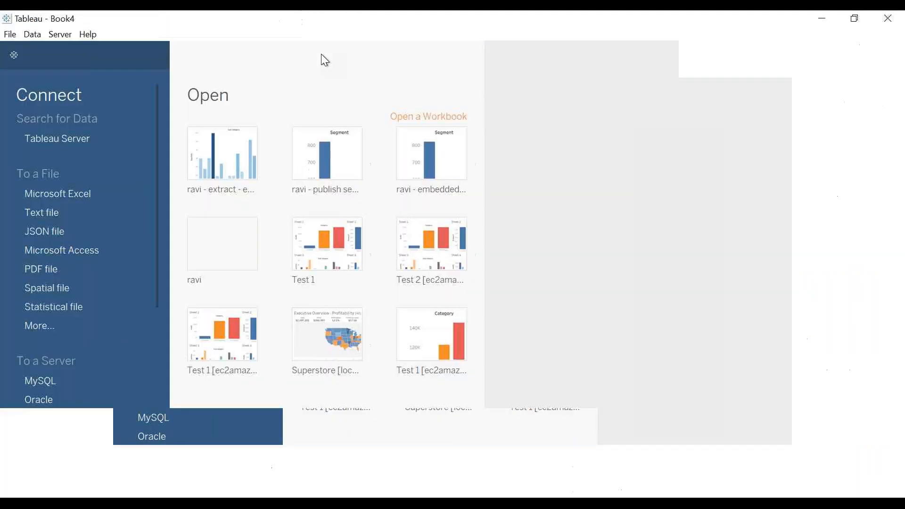
click(56, 195)
double_click(255, 125)
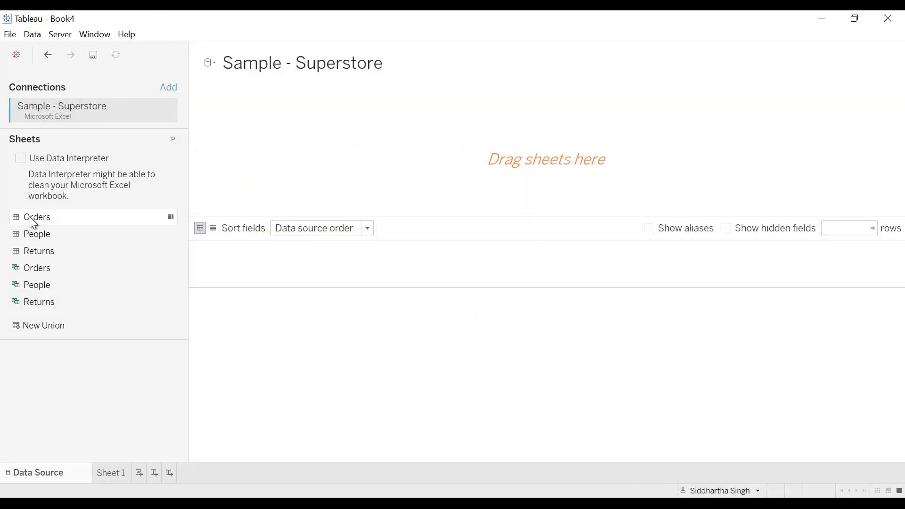
Step: Add the Orders table as an extract and save it as Orders (Sample - Superstore).hyper, replacing the existing file
double_click(29, 217)
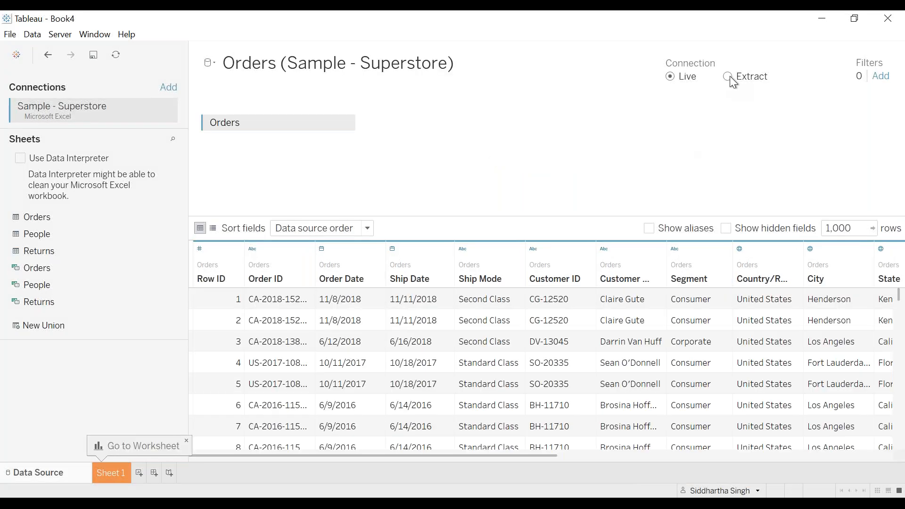
click(728, 76)
click(111, 473)
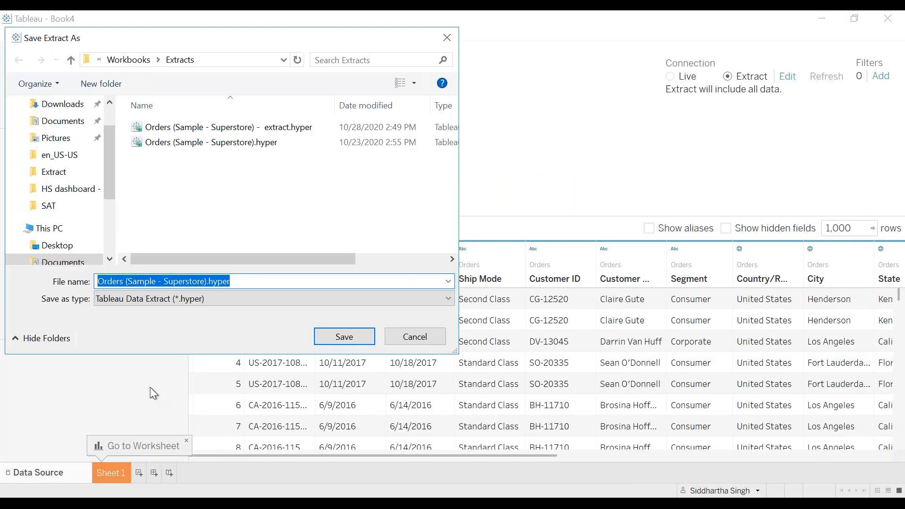
click(333, 336)
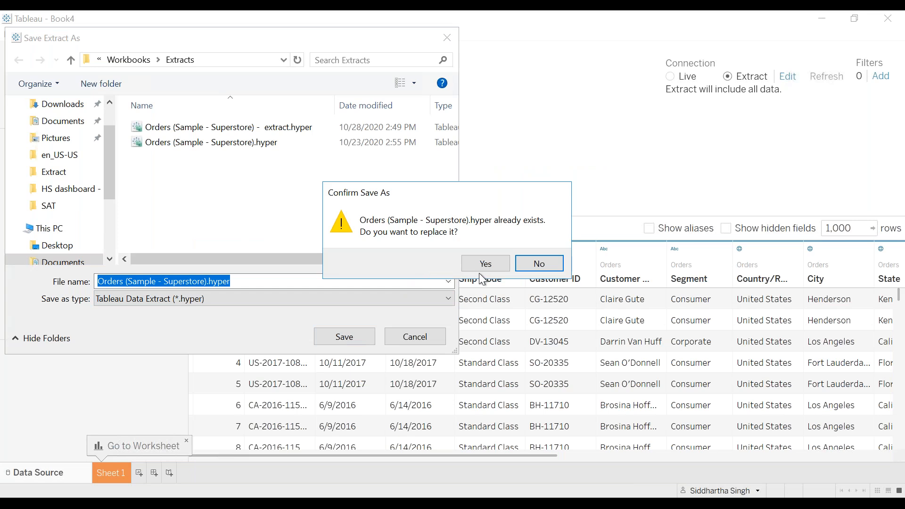
click(490, 267)
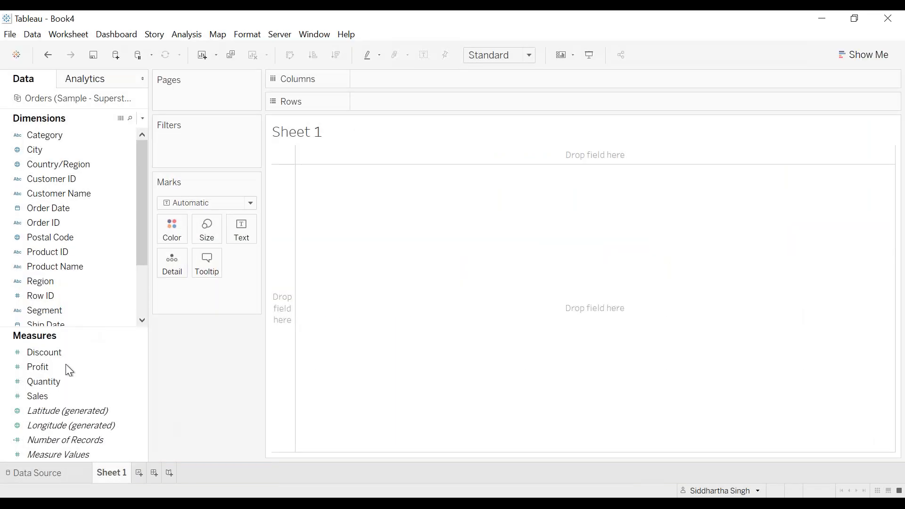
Step: Build a bar chart of Profit by Sub-Category, with Sub-Category also on Color
click(52, 367)
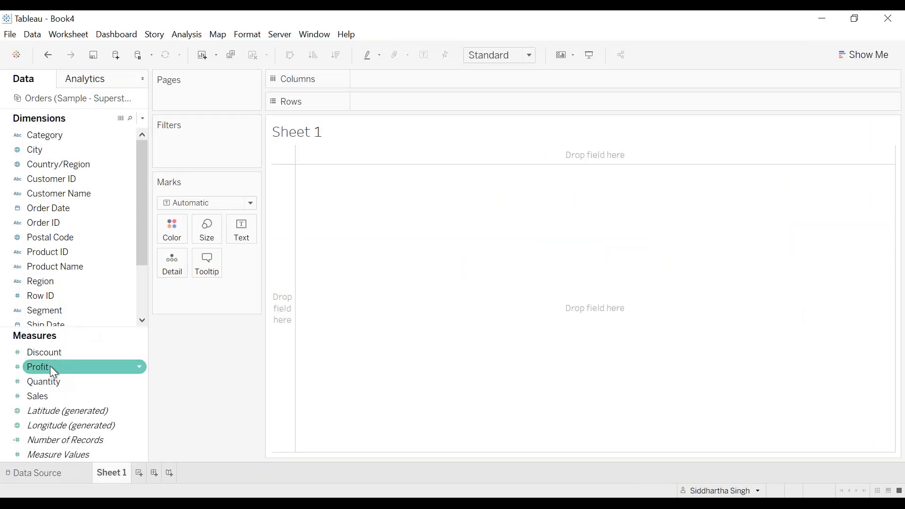
double_click(49, 365)
scroll(71, 306, down, 3)
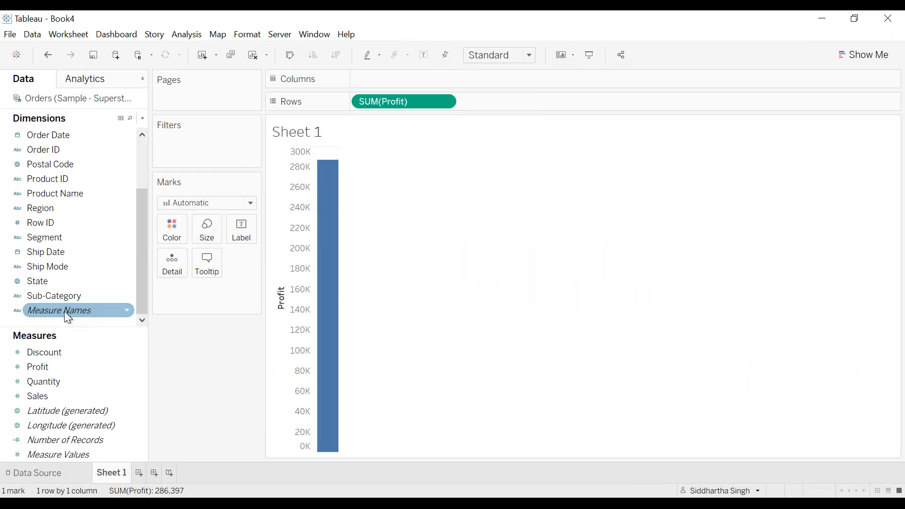
click(53, 295)
double_click(53, 295)
drag(54, 295, 172, 229)
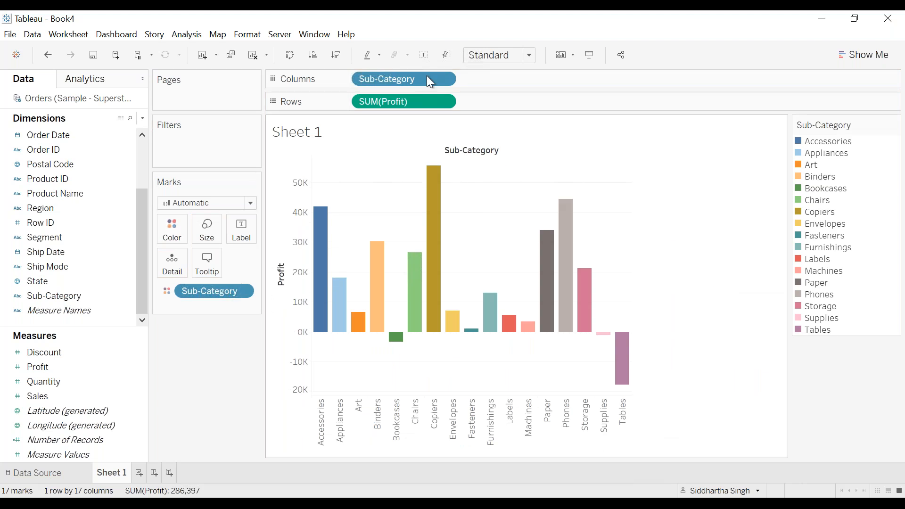
Step: Open Publish Workbook to Tableau Server and review the refresh schedules offered for the full extract
click(277, 36)
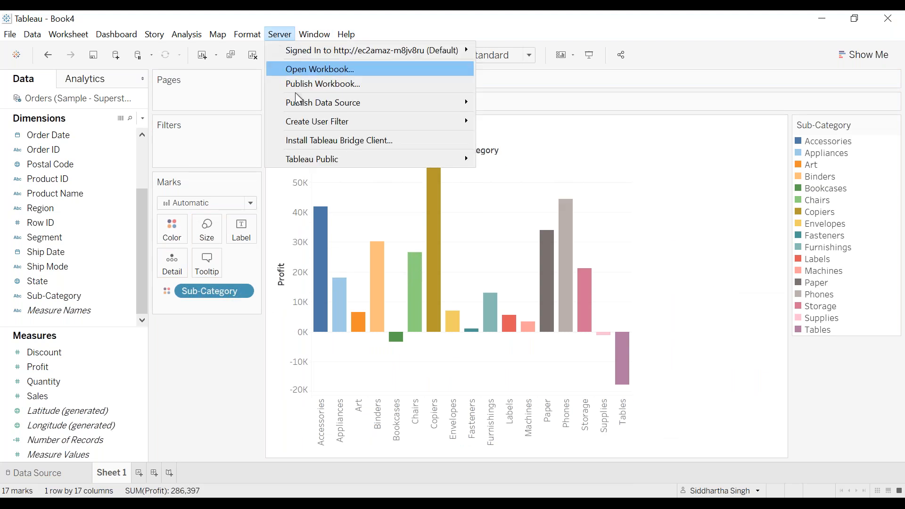
click(304, 84)
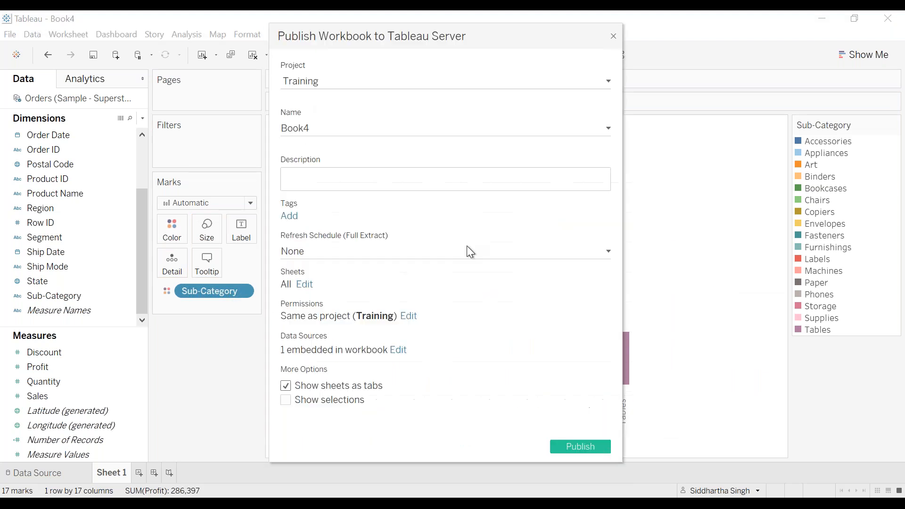
click(342, 249)
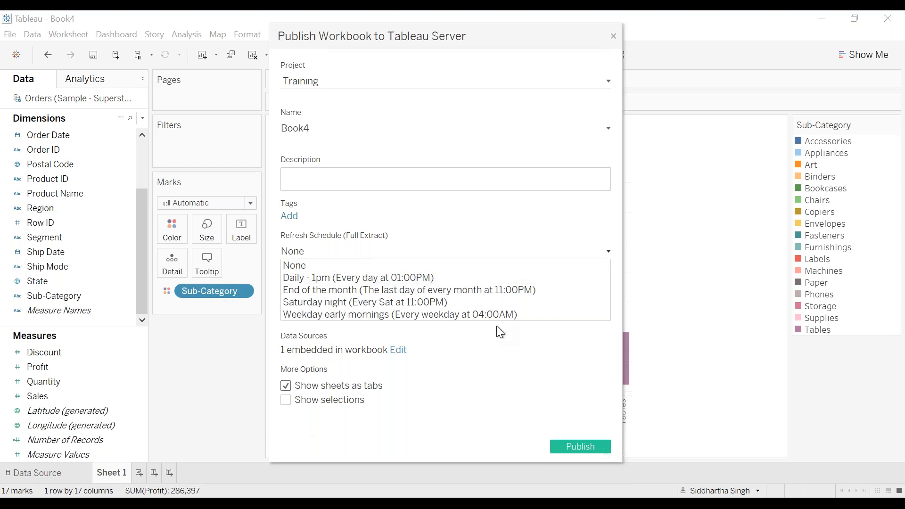
click(482, 365)
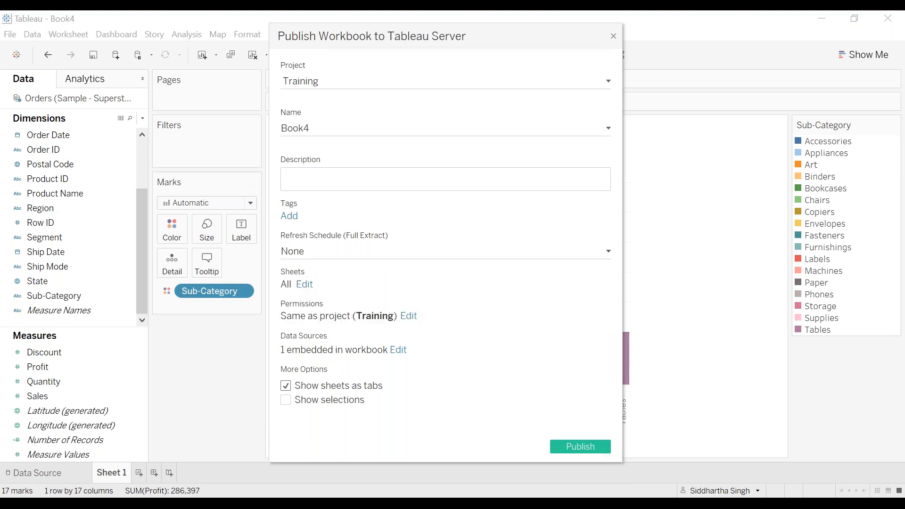
Step: As the test user, open the Orders (Sample - Superstore) data source's Extract Refreshes and review its actions menu
click(249, 431)
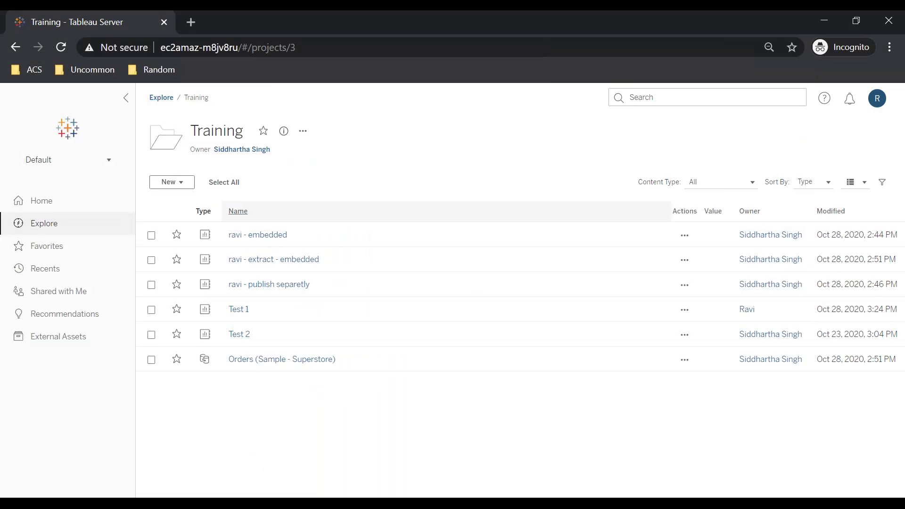
click(245, 359)
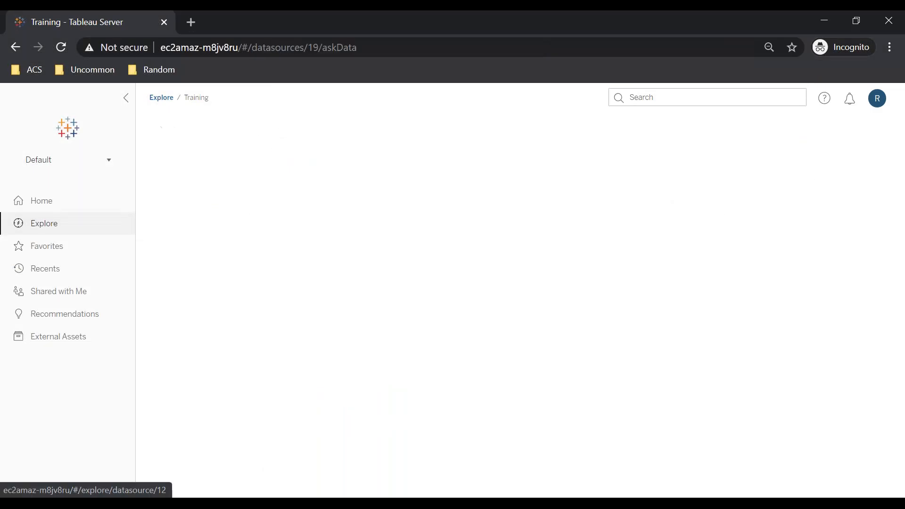
click(320, 213)
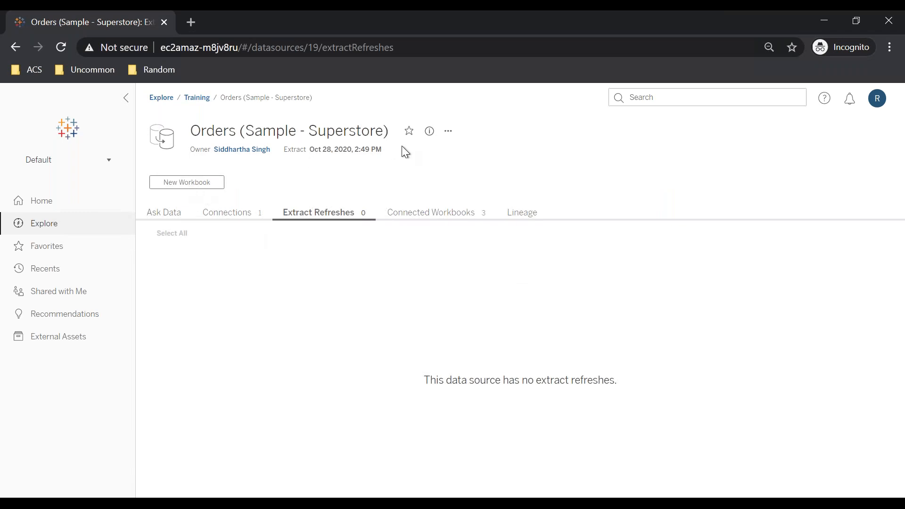
click(449, 133)
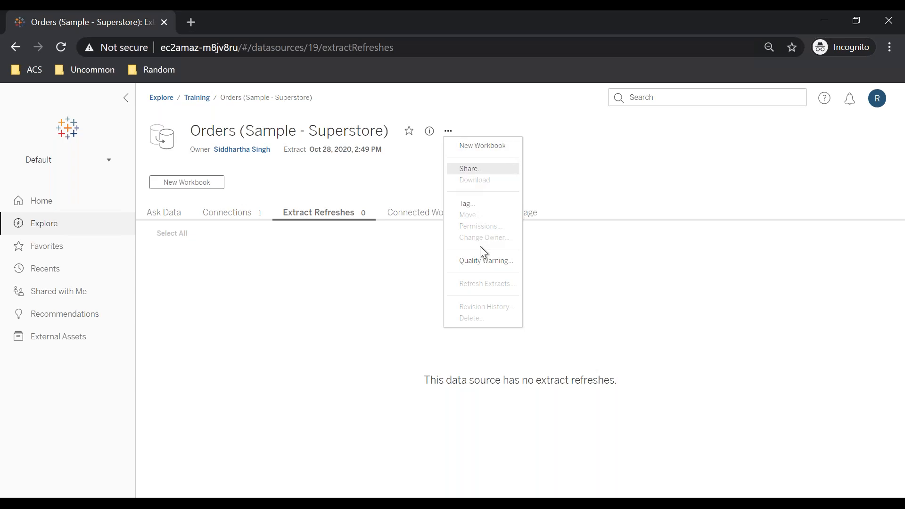
click(370, 276)
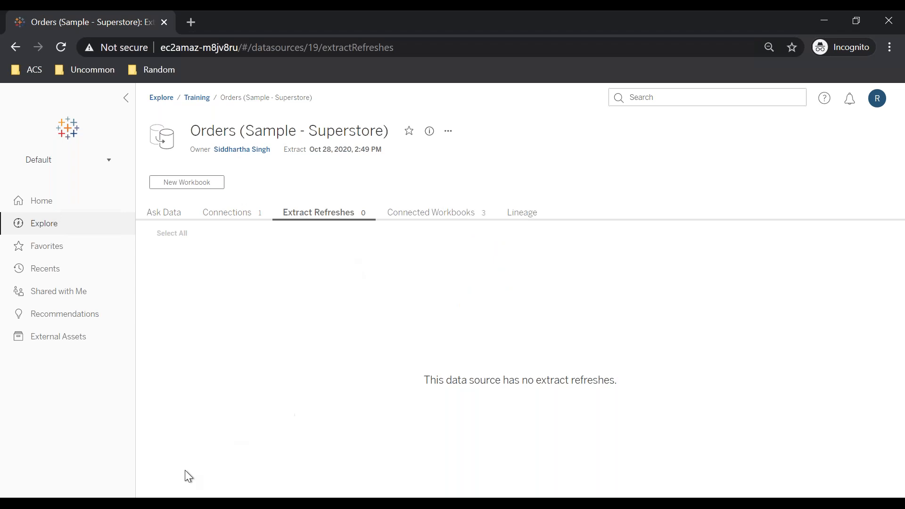
Step: In the admin window, schedule an extract refresh of the Orders (Sample - Superstore) data source on Daily - 1pm
mouse_move(152, 503)
click(81, 439)
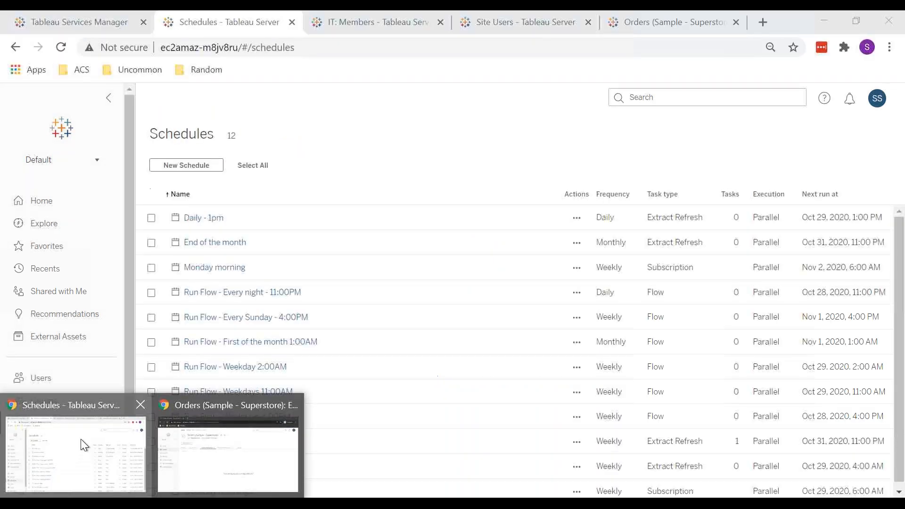
click(36, 223)
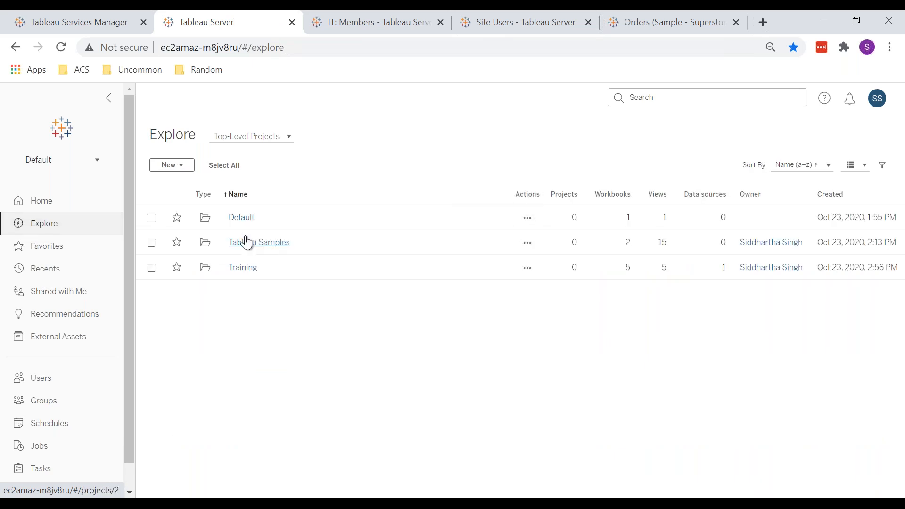
click(243, 269)
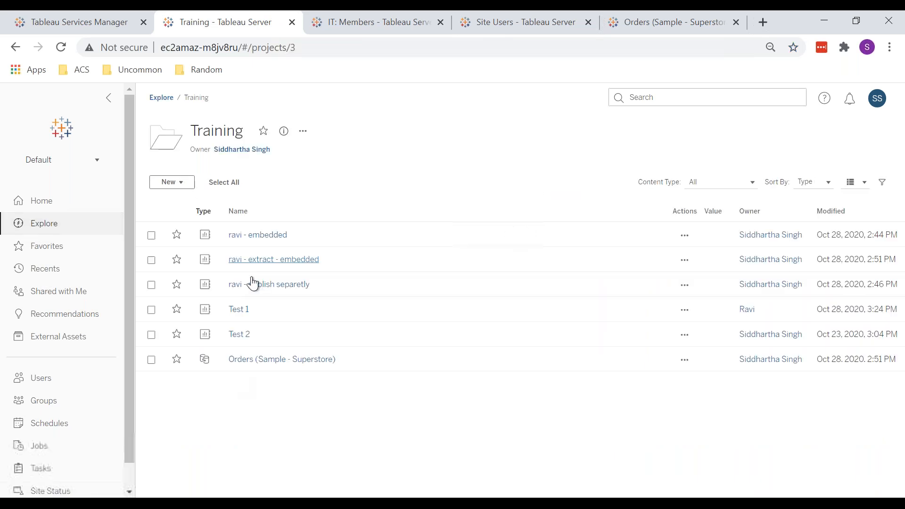
click(255, 360)
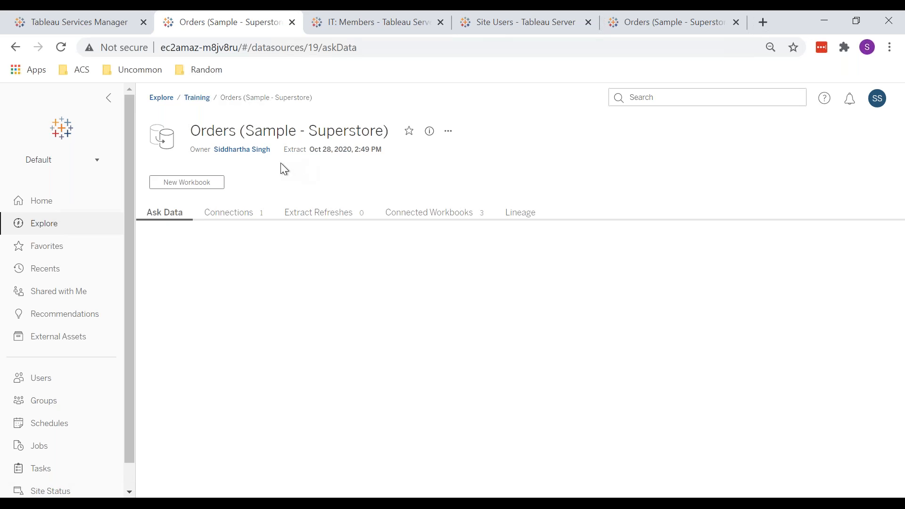
click(325, 212)
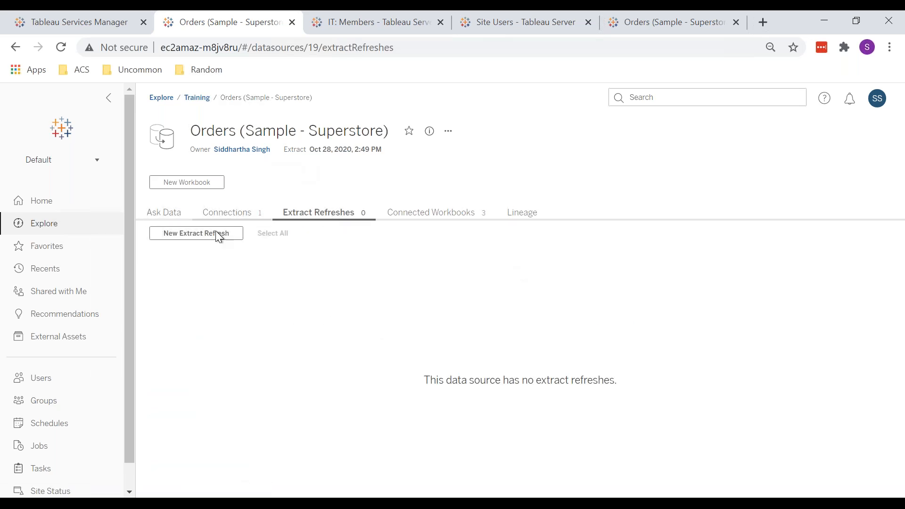
click(198, 234)
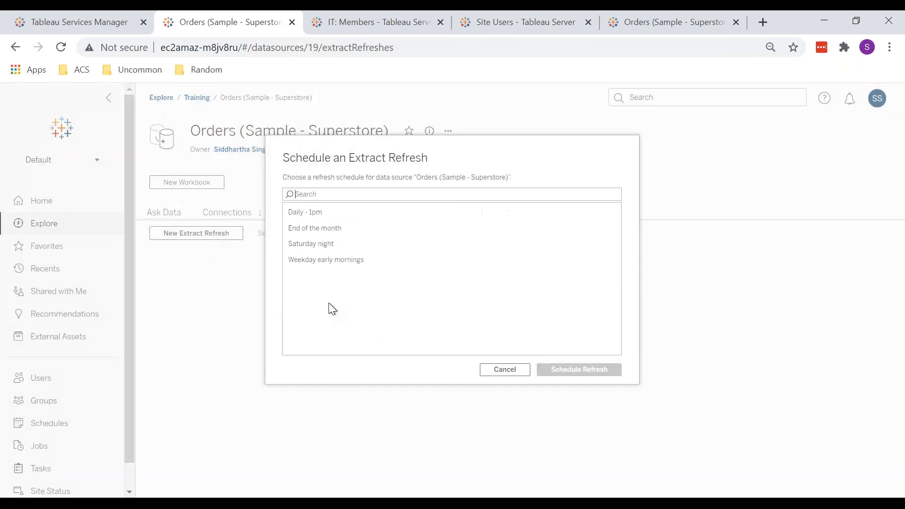
click(309, 213)
click(595, 364)
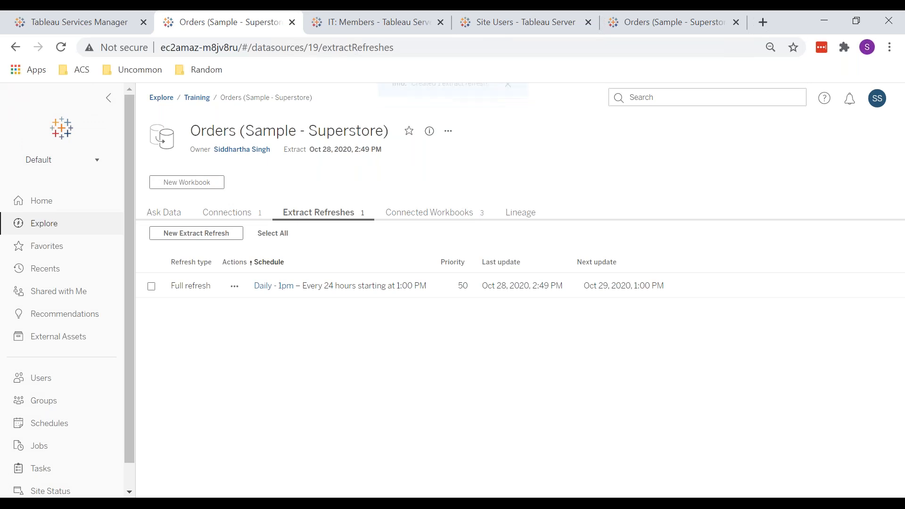
click(234, 286)
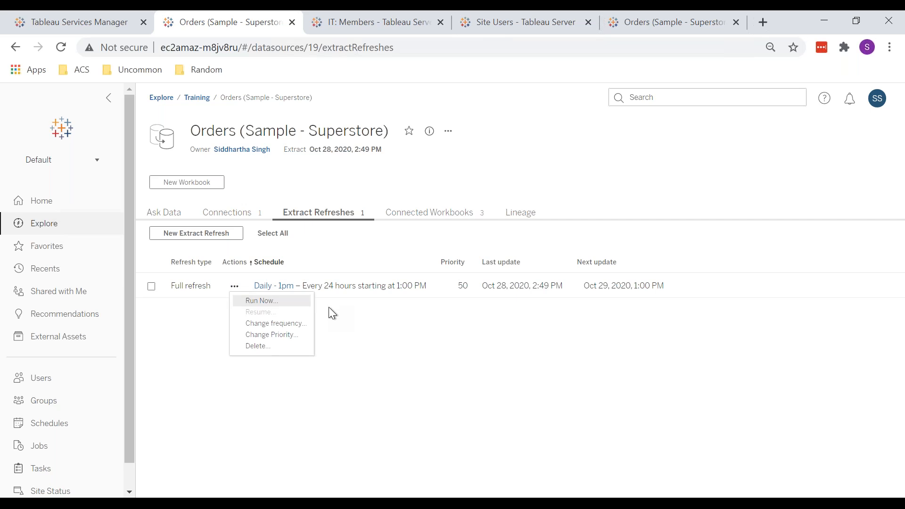
click(293, 323)
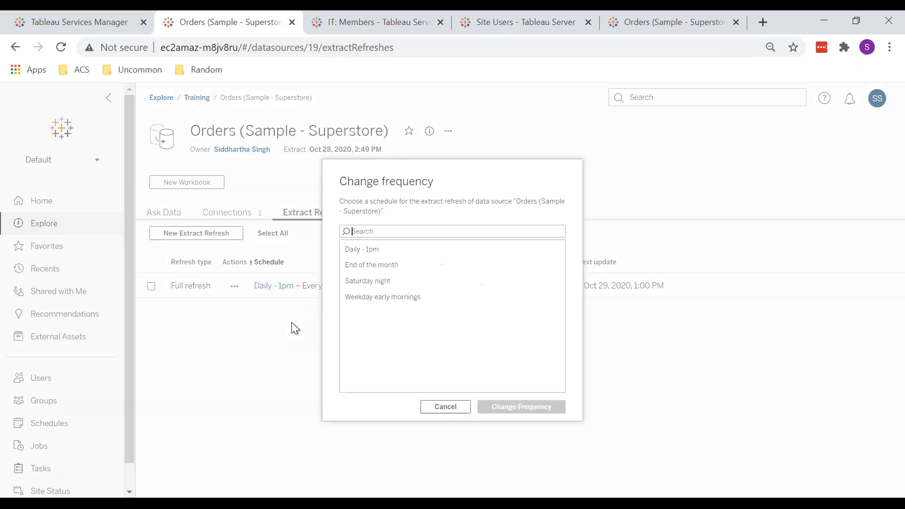
click(444, 408)
click(234, 286)
click(273, 337)
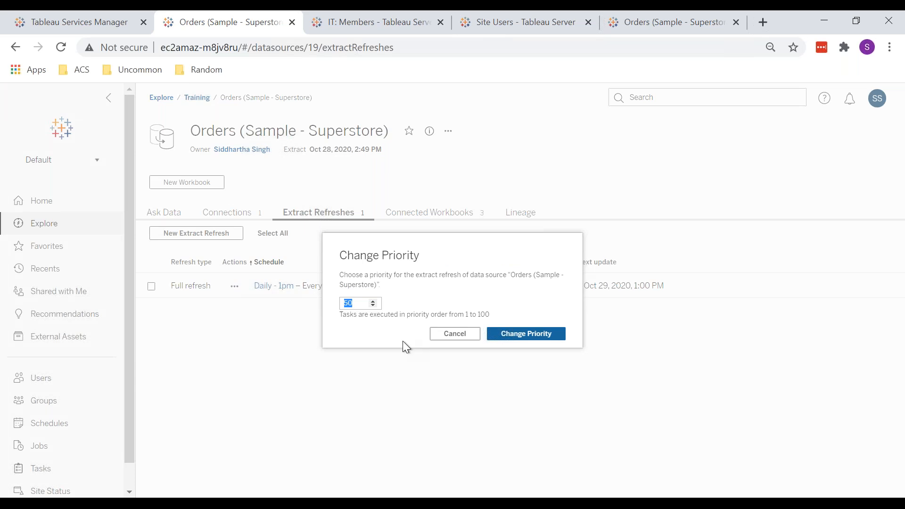
click(452, 338)
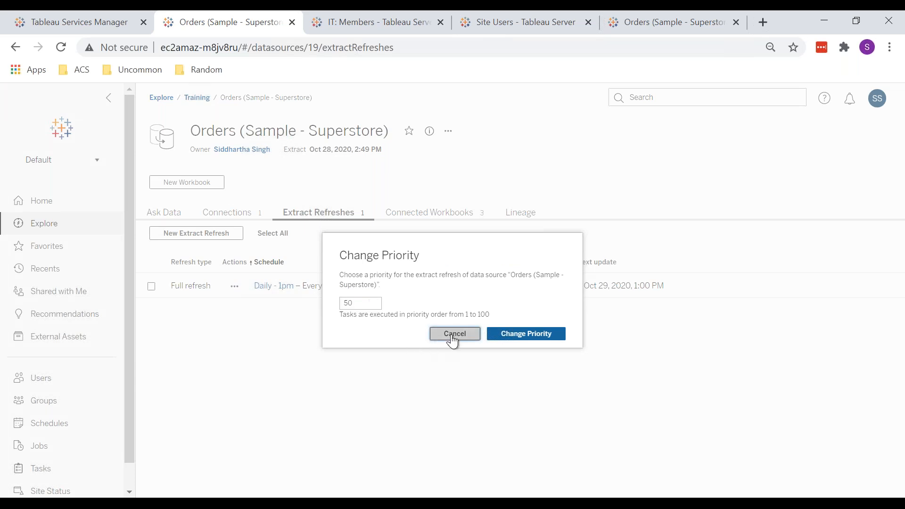
Step: Run the data source's Daily - 1pm full extract refresh immediately
click(235, 286)
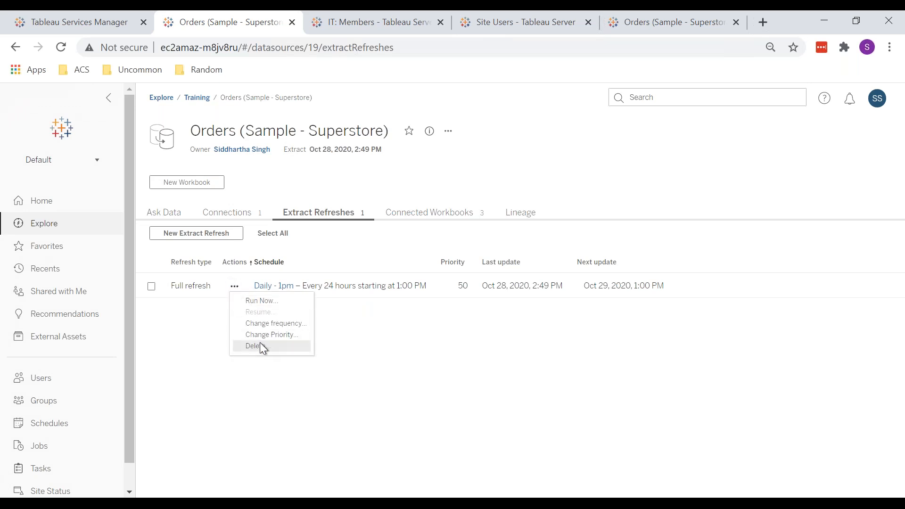
click(282, 300)
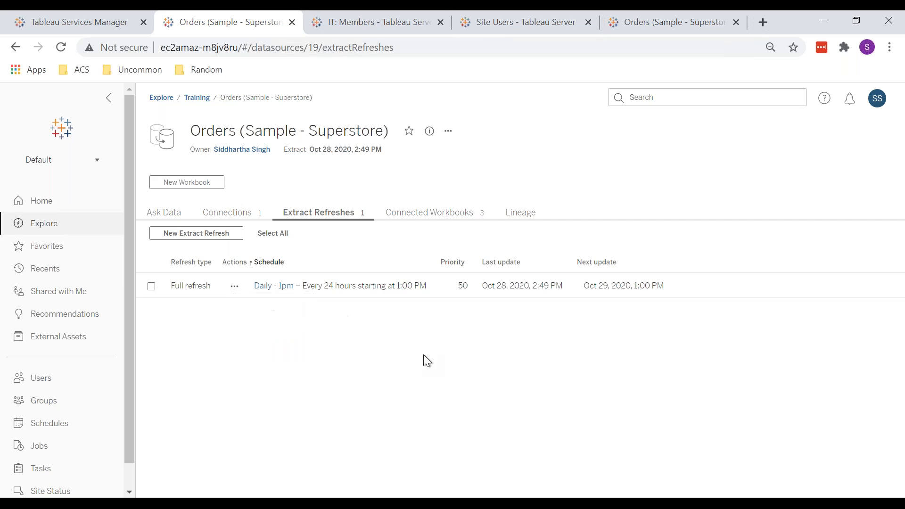
Step: Open the site's Schedules page and review the options of the Create Schedule dialog without creating one
click(450, 133)
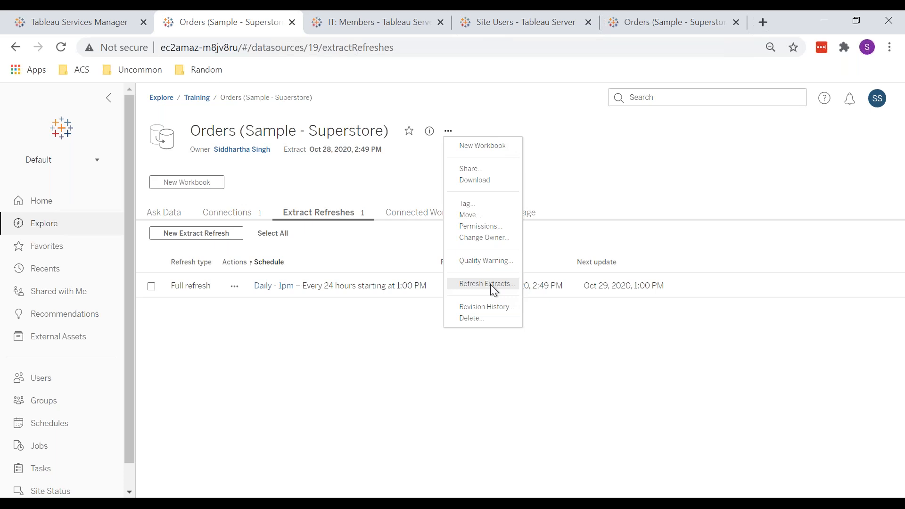
click(47, 434)
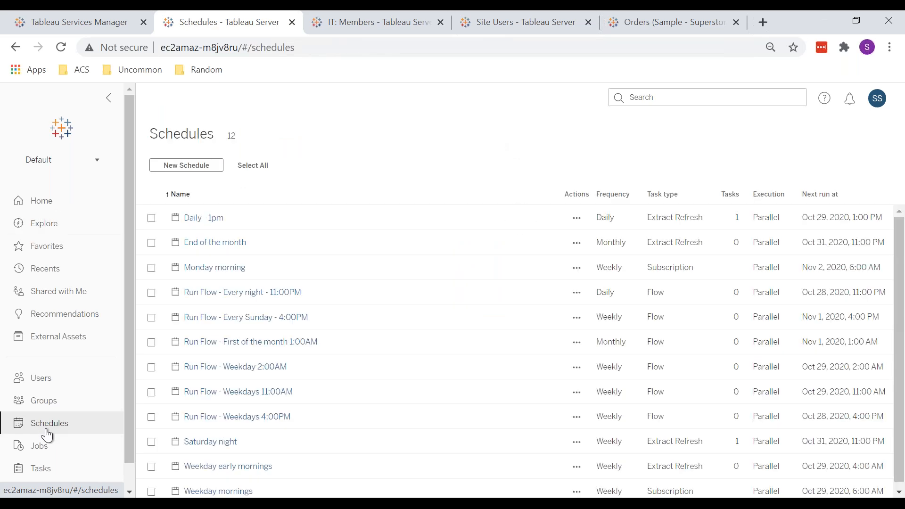
click(194, 164)
click(357, 330)
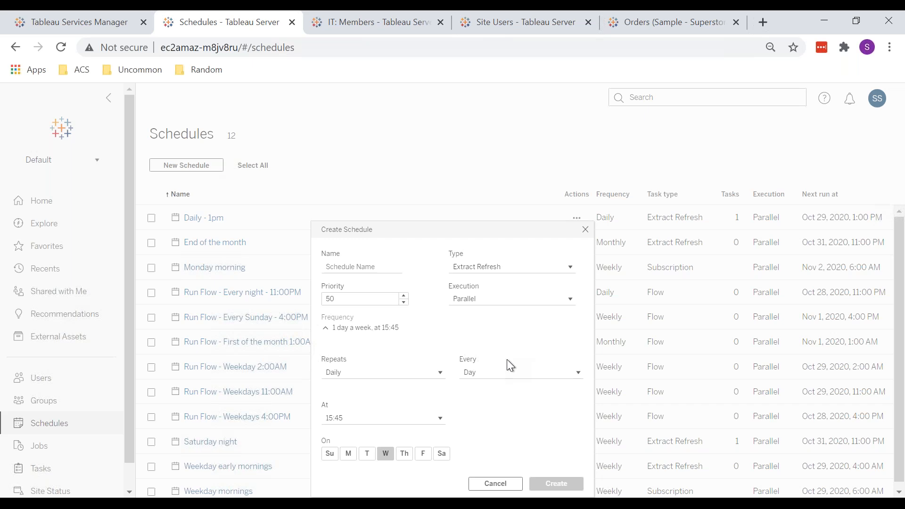
click(585, 229)
Step: Review the Daily - 1pm schedule's Edit Settings and Rename dialogs, closing both without changes
click(577, 218)
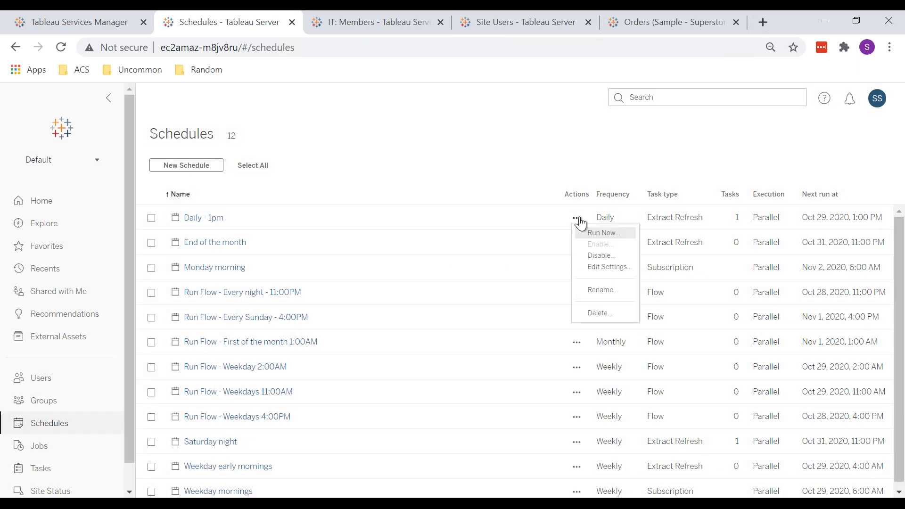
click(615, 267)
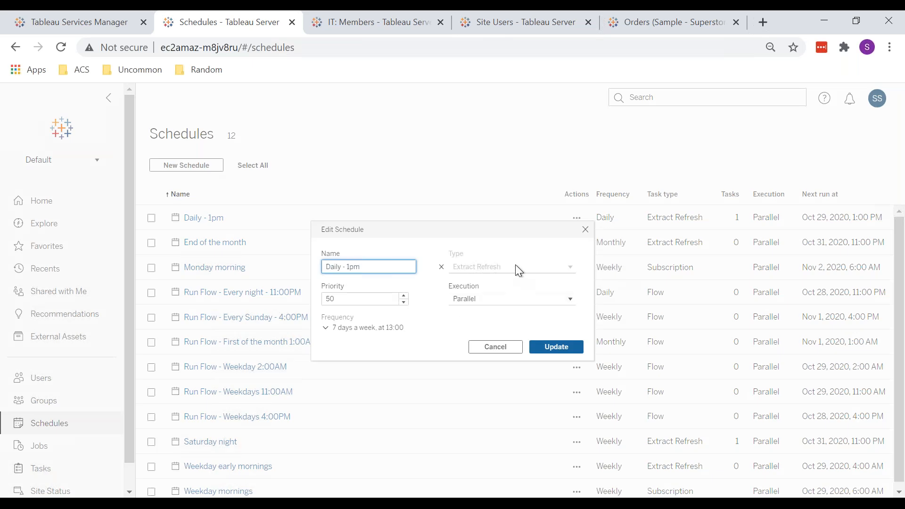
click(585, 230)
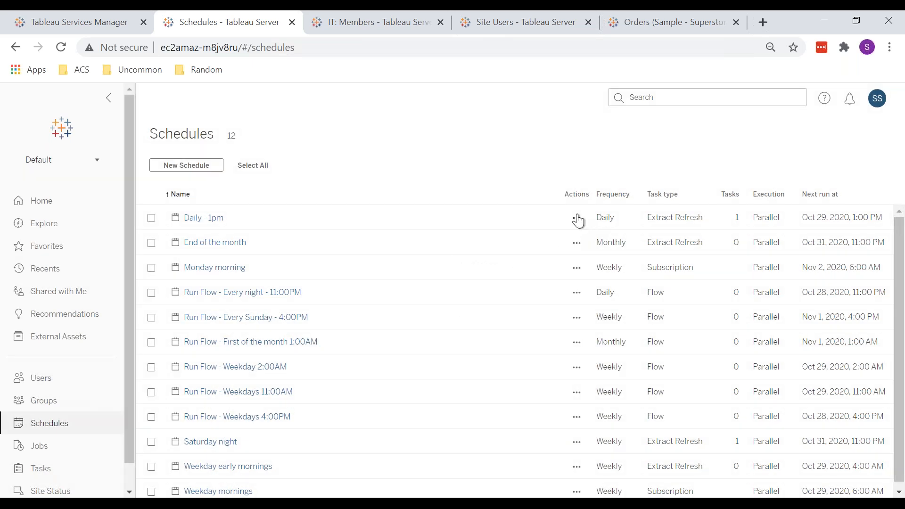
click(577, 218)
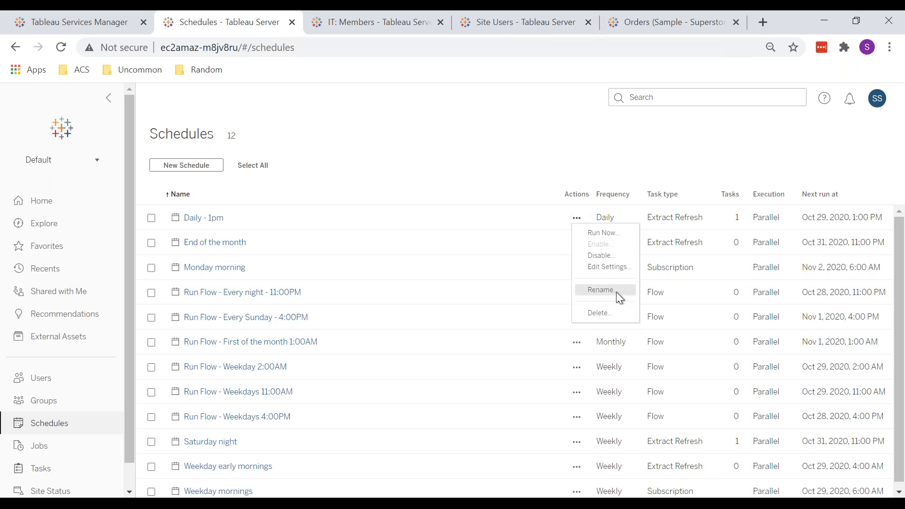
click(600, 290)
click(469, 325)
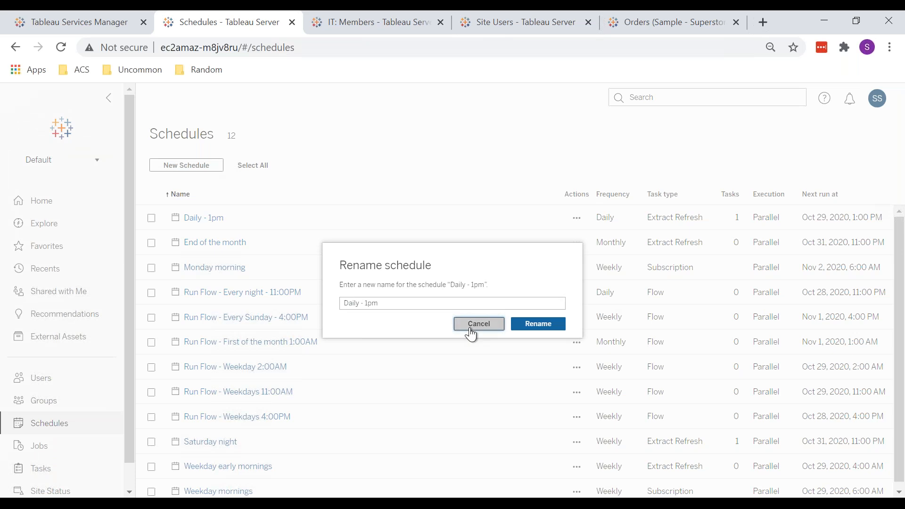
Step: Disable the Daily - 1pm schedule
scroll(323, 348, down, 1)
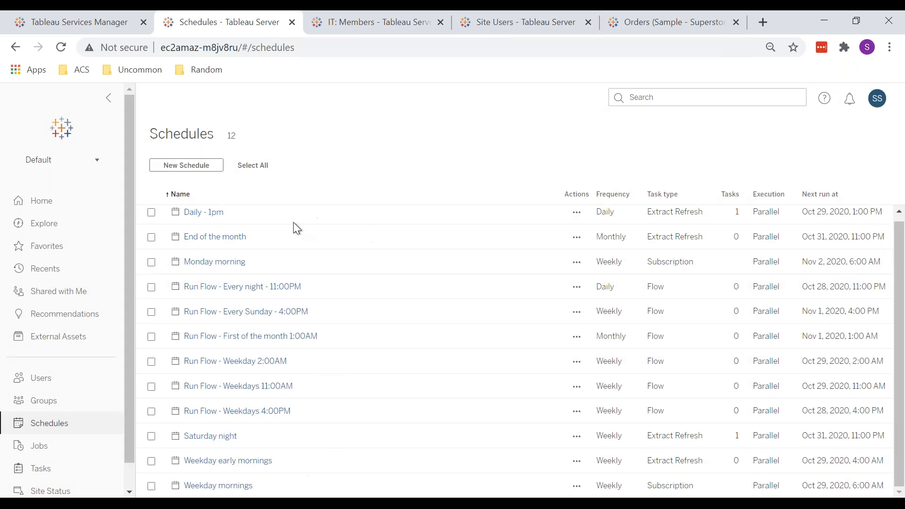
scroll(382, 304, up, 1)
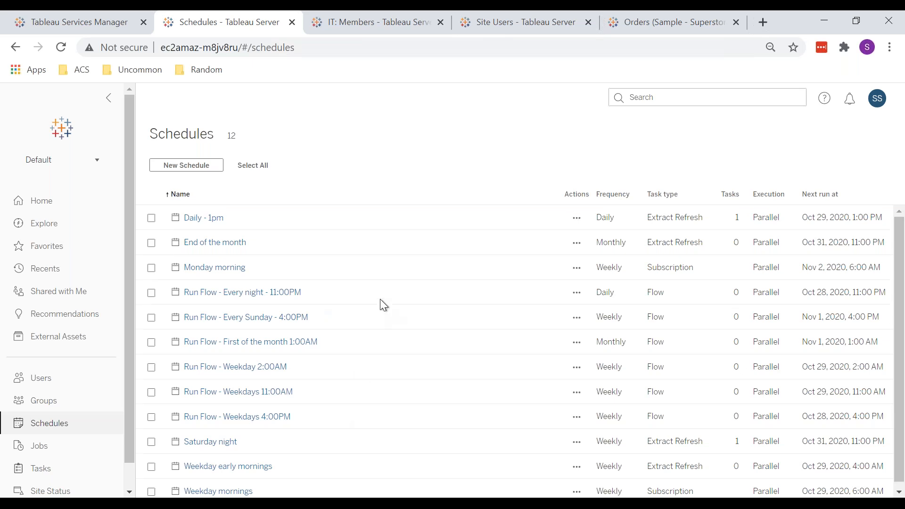
click(577, 219)
click(618, 256)
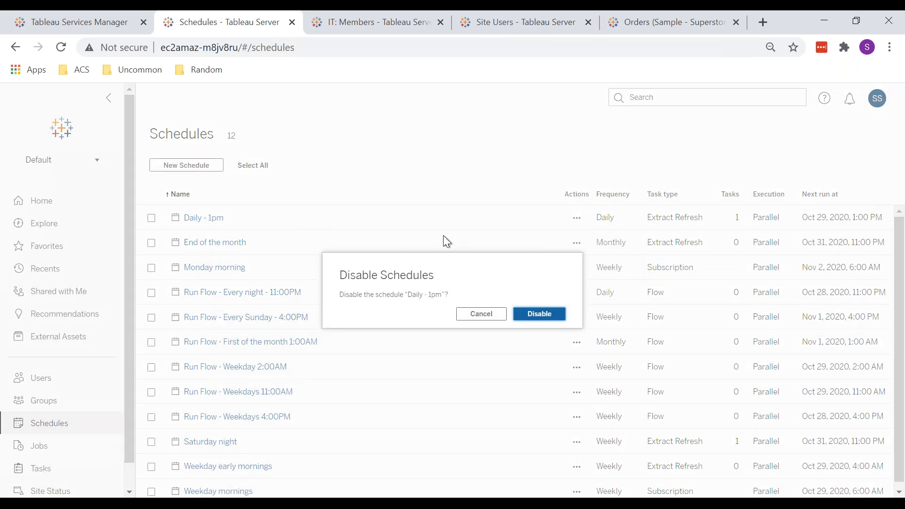
click(533, 316)
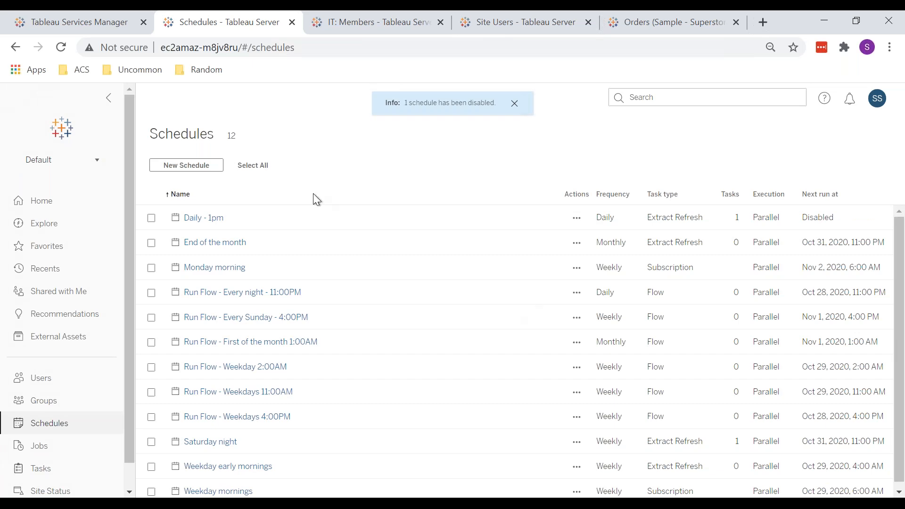
Step: Open the Orders (Sample - Superstore) data source's Extract Refreshes in a new tab to check its refresh schedule
ctrl+click(48, 227)
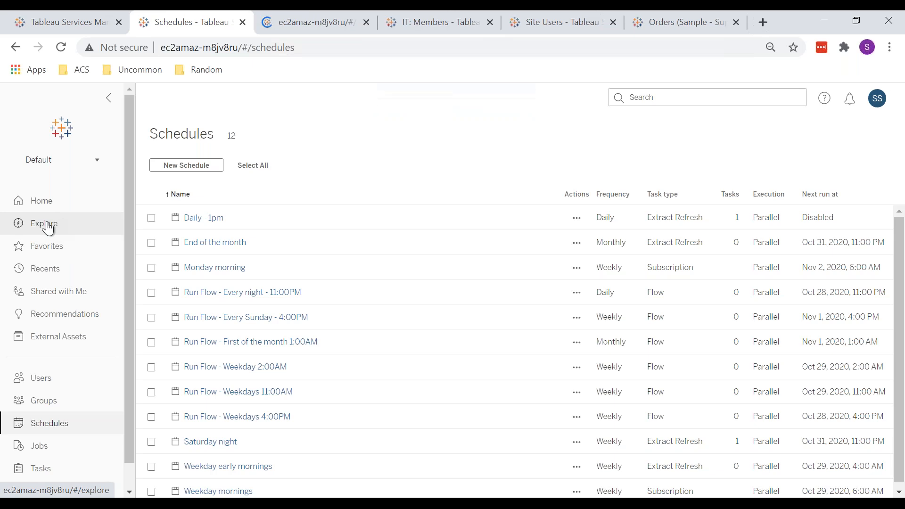
key(ctrl+Tab)
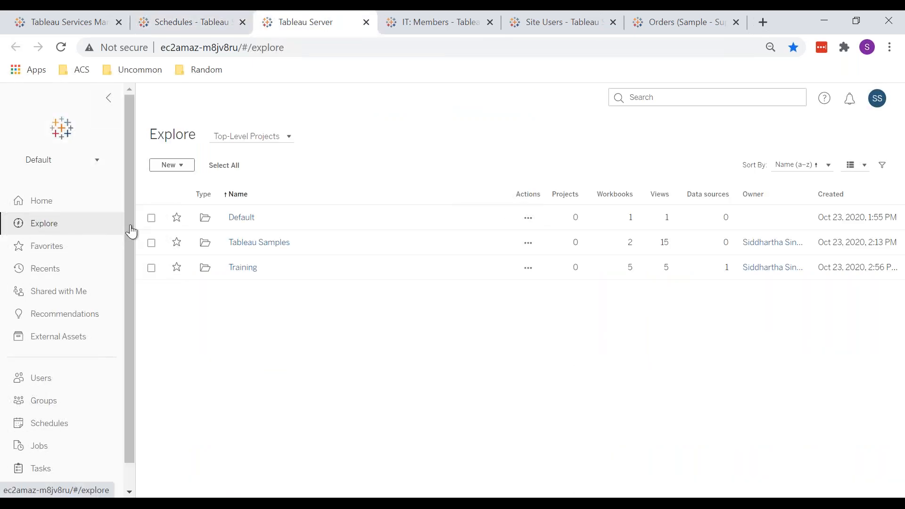
click(239, 267)
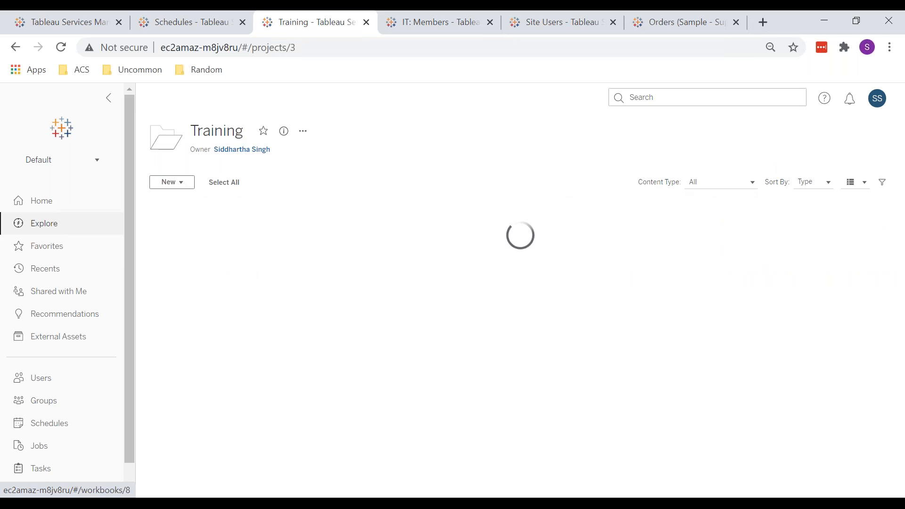
click(252, 364)
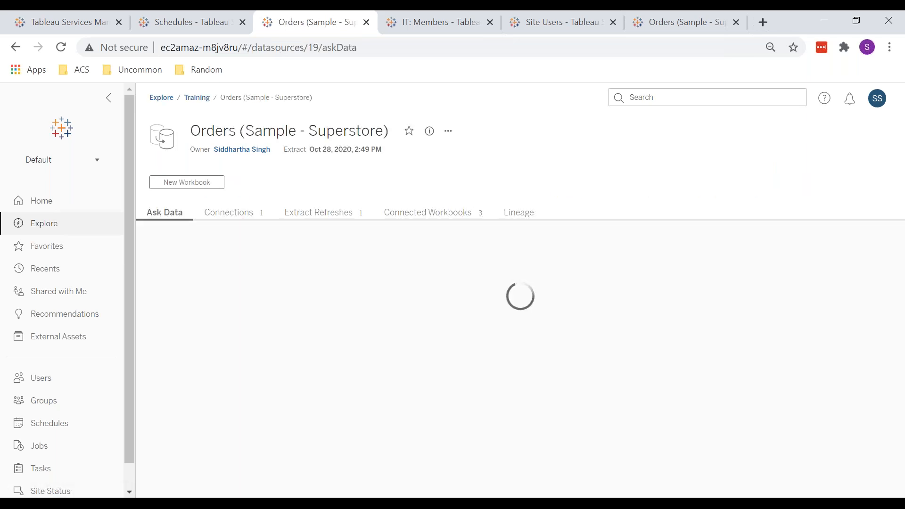
click(348, 215)
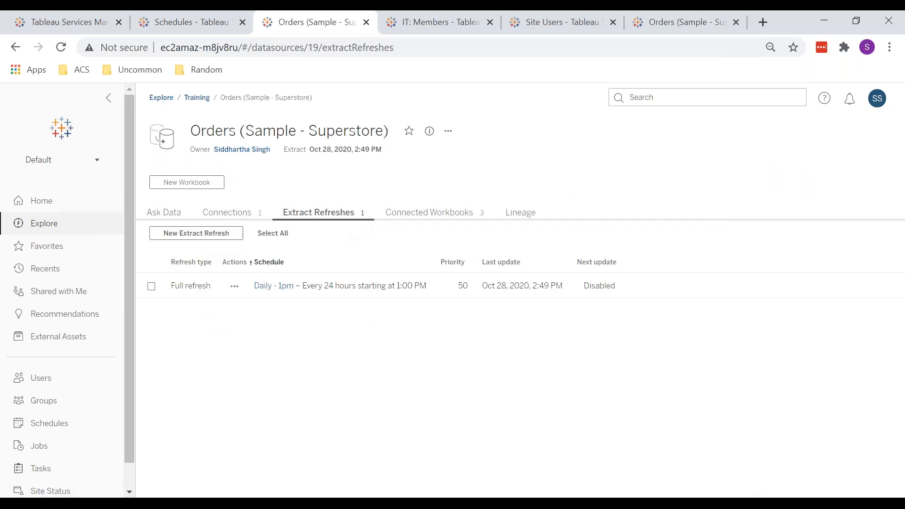
click(228, 236)
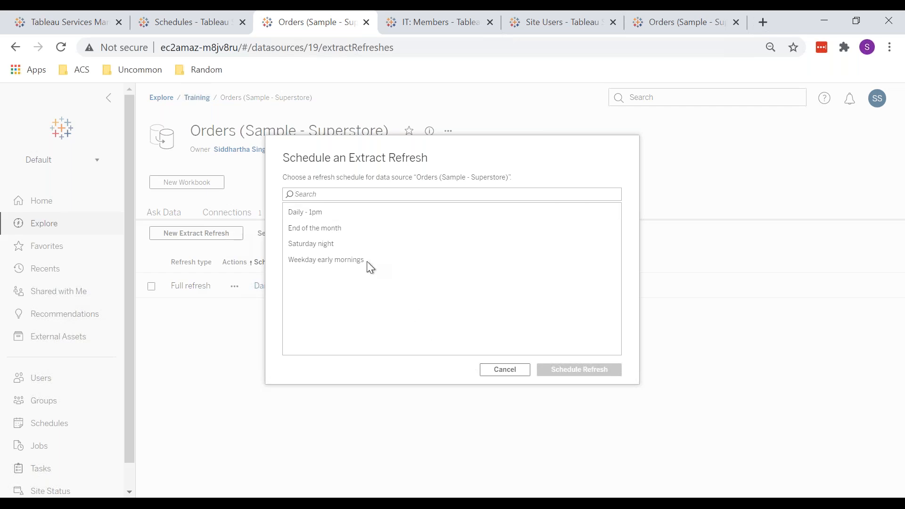
click(317, 218)
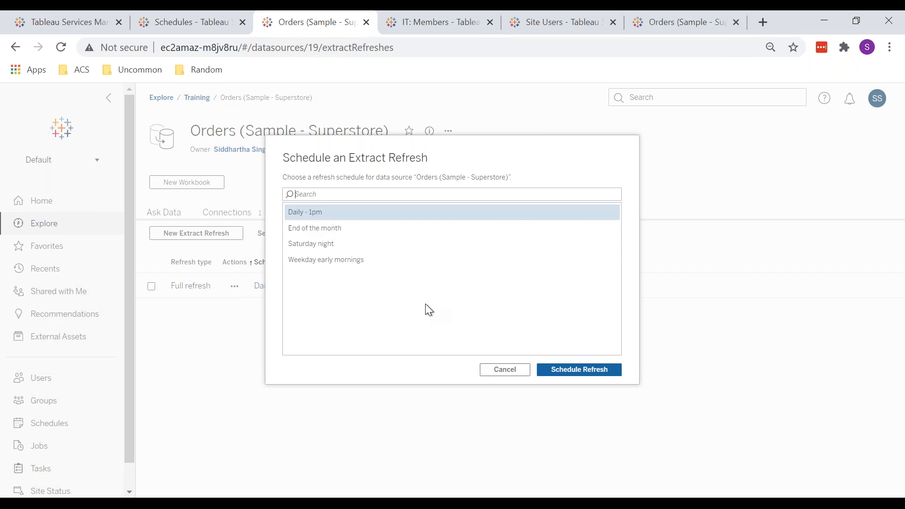
click(505, 371)
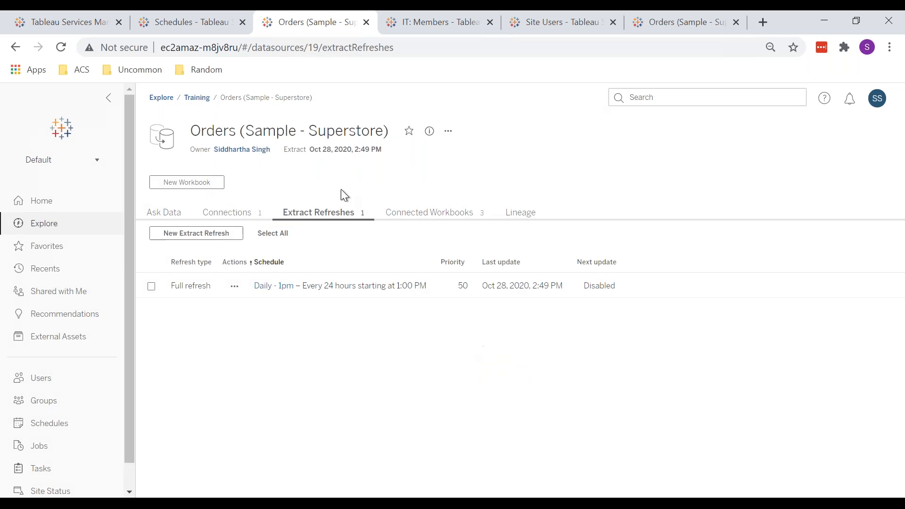
Step: Examine the Daily - 1pm schedule's next-run status on the Schedules page, then open the Jobs page
click(190, 23)
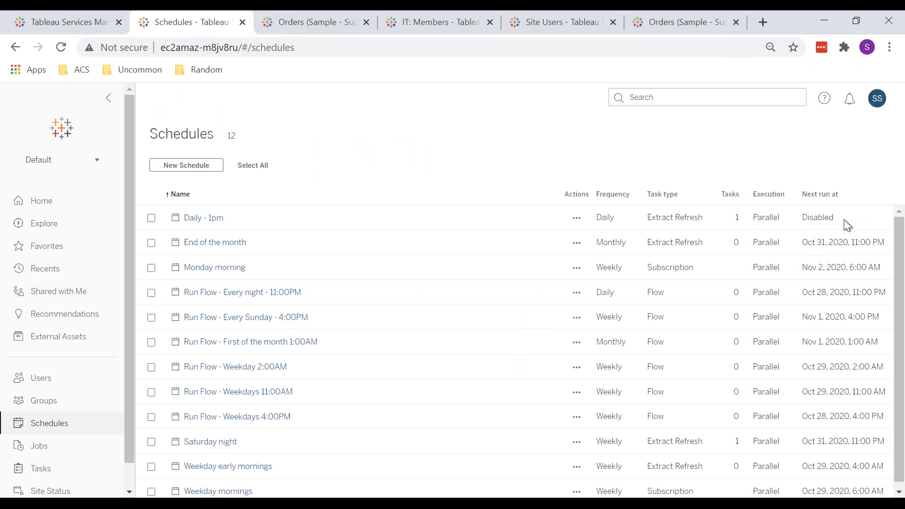
drag(833, 222, 800, 221)
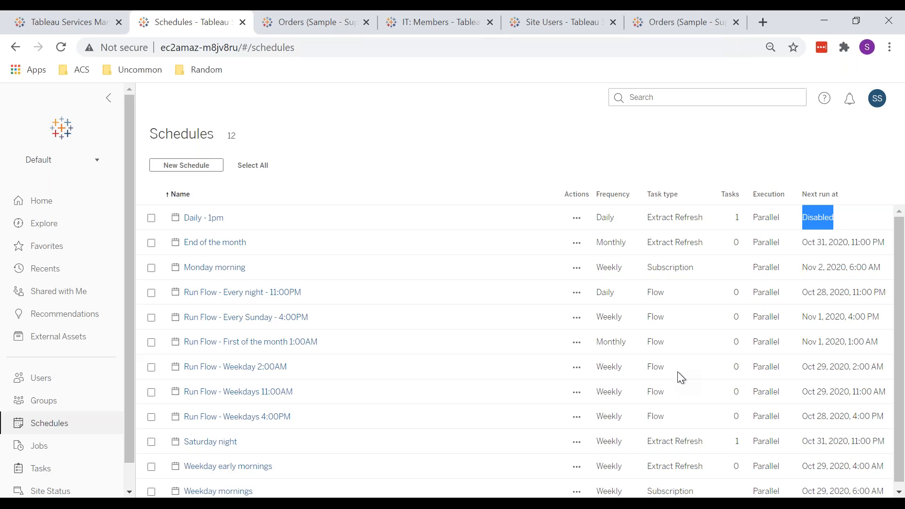
click(648, 246)
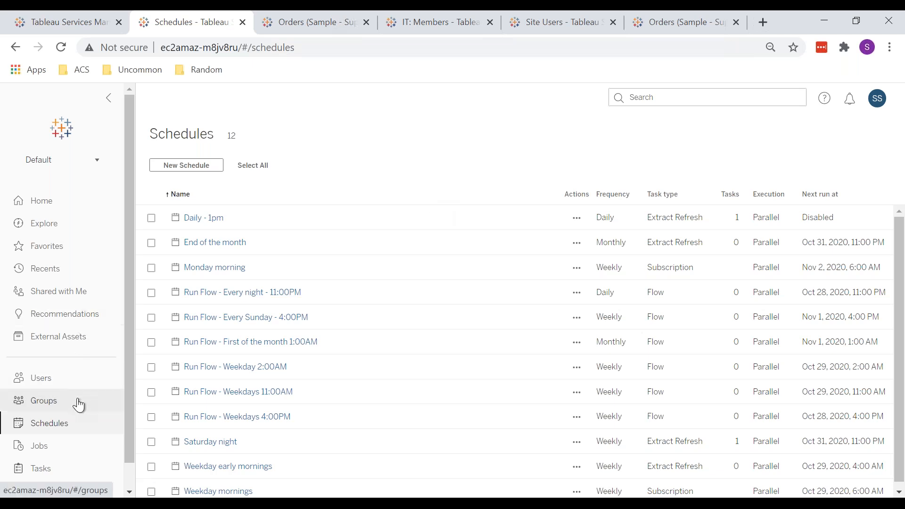
click(75, 446)
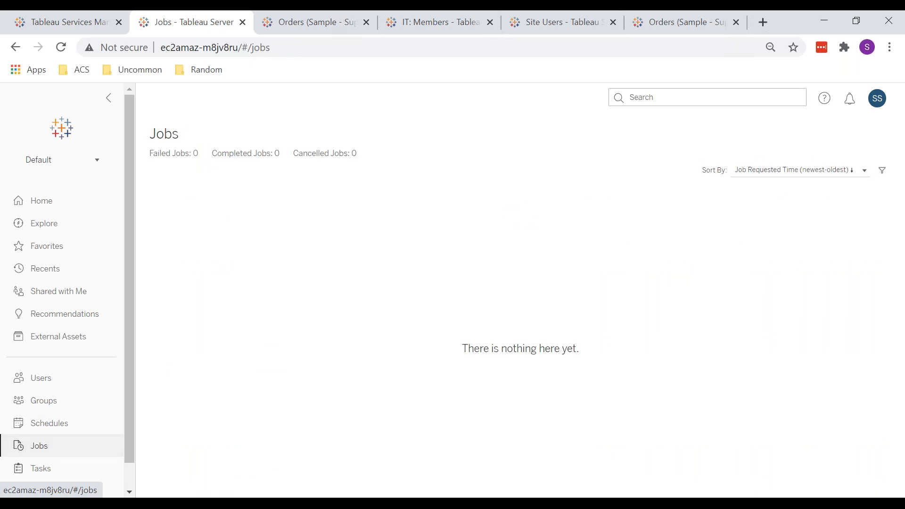
scroll(70, 311, down, 1)
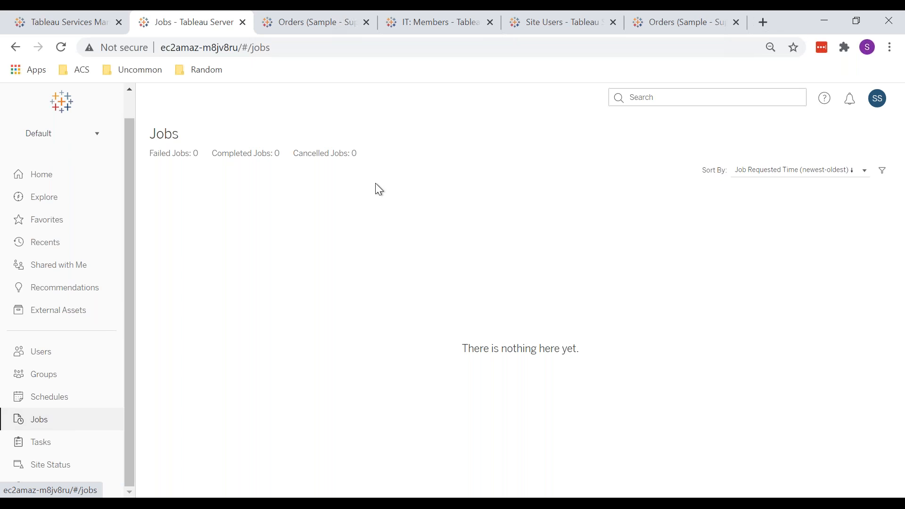
Step: In the incognito window, open the Tableau bookmark from the Uncommon folder and sign in with the username and account password
mouse_move(151, 502)
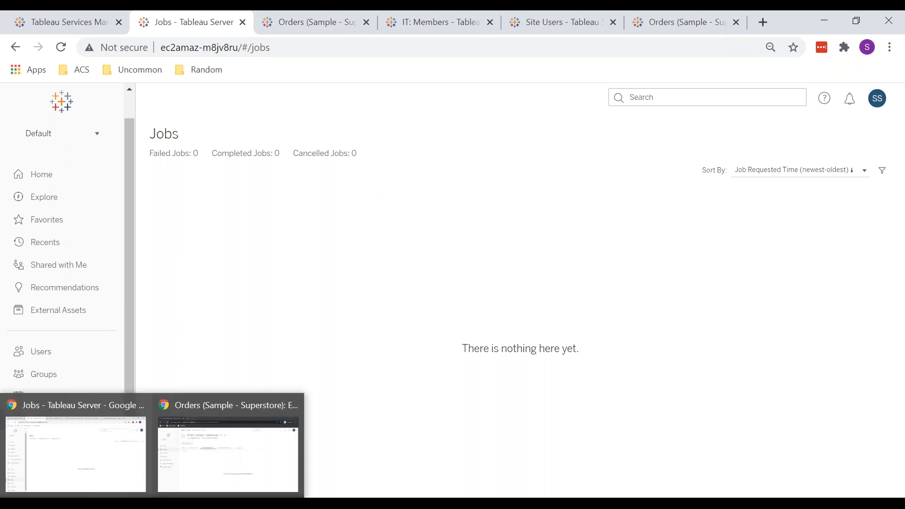
click(206, 451)
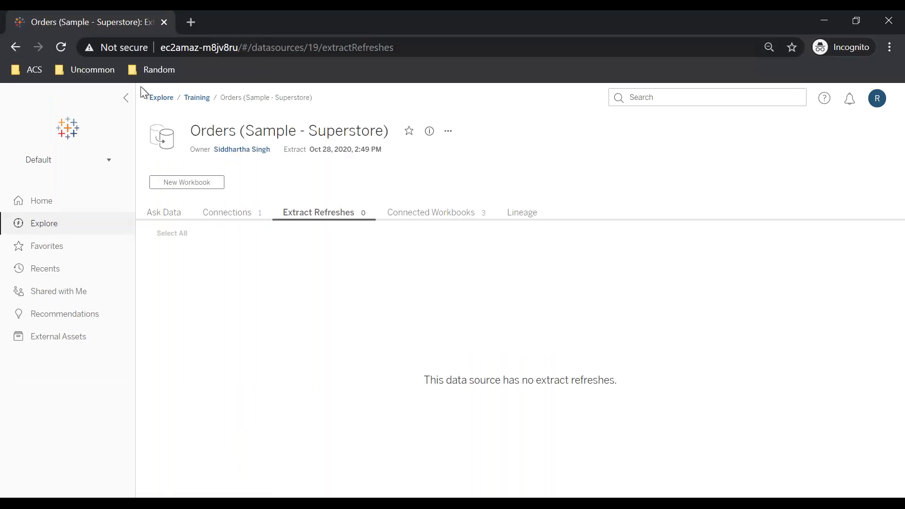
click(96, 70)
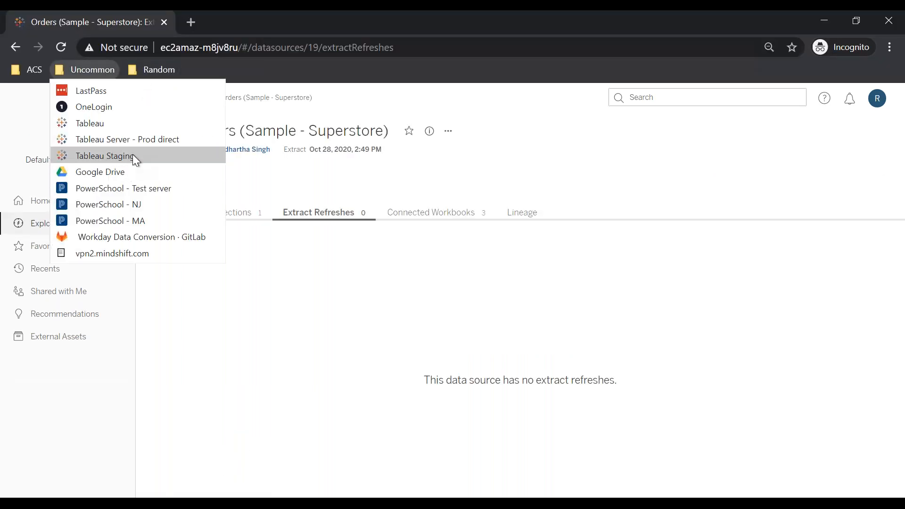
click(112, 121)
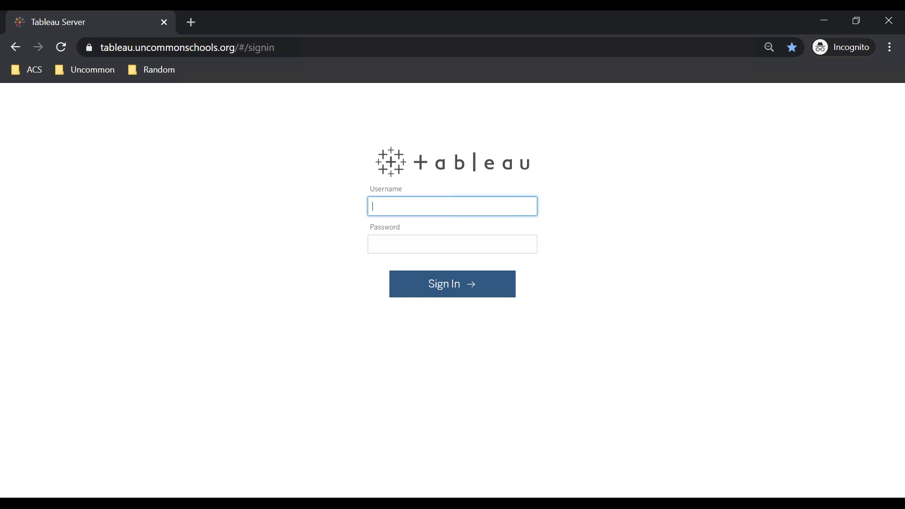
text(siddhartha)
key(Tab)
text(•)
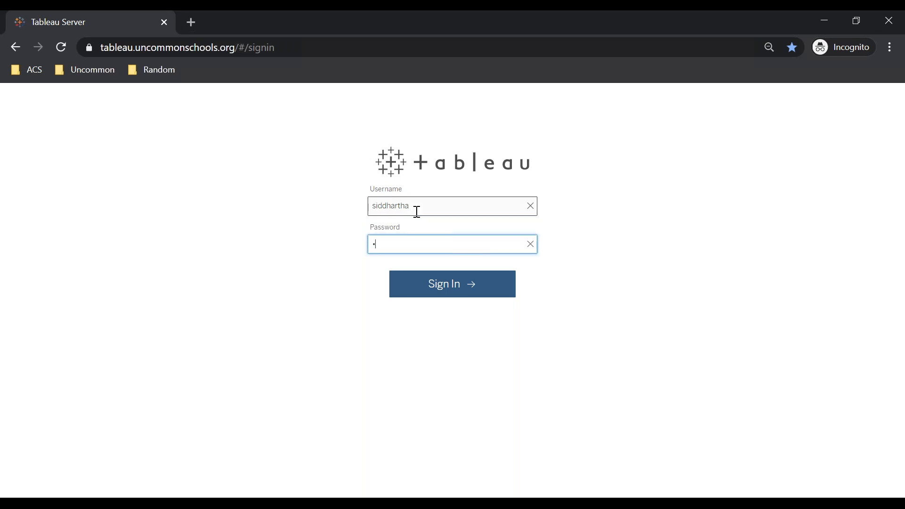
text(••••••)
key(Return)
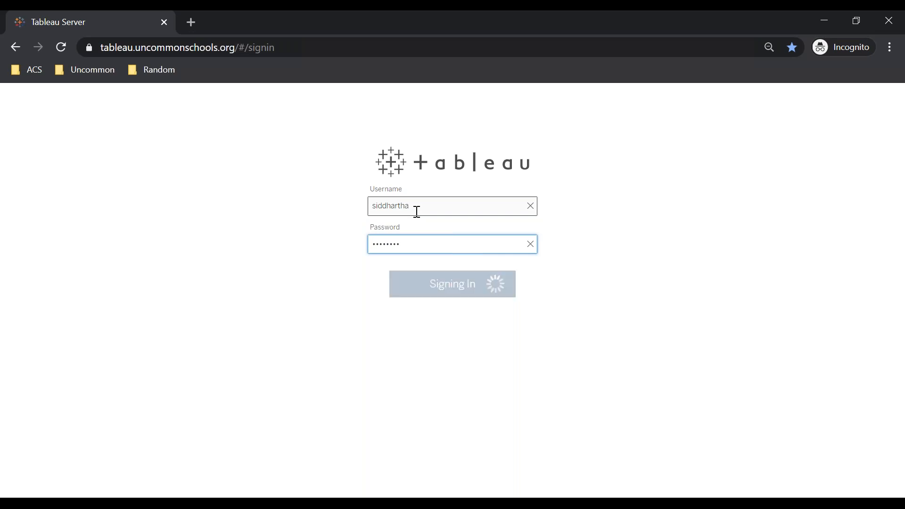
Step: Review the extract refresh jobs on that server's Jobs page, then return to the admin window
click(351, 234)
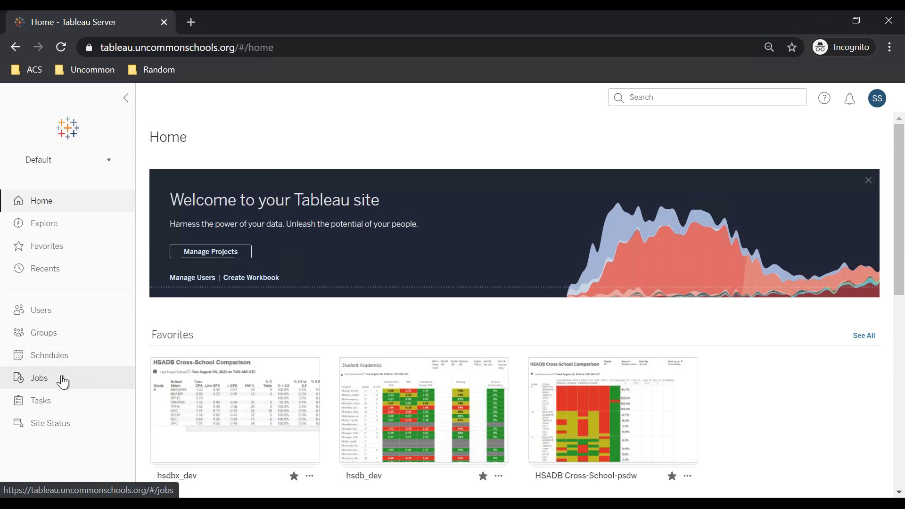
click(62, 379)
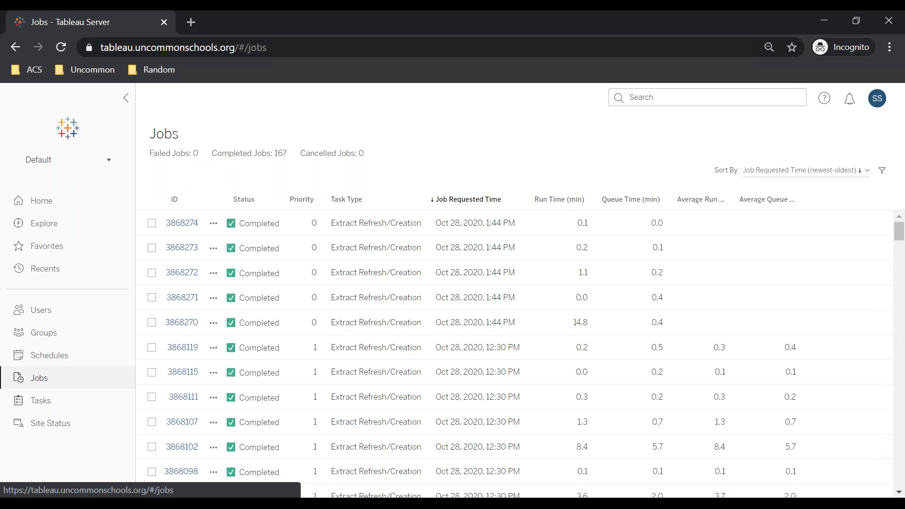
mouse_move(141, 502)
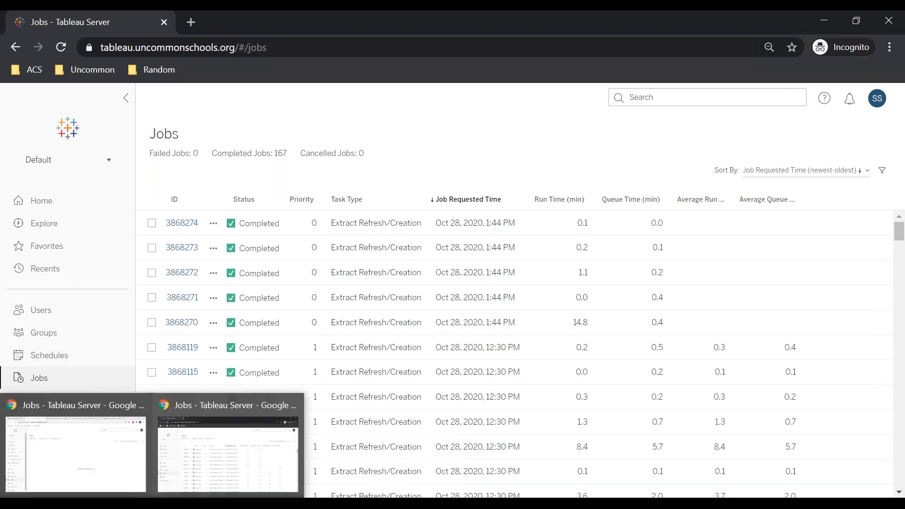
click(87, 438)
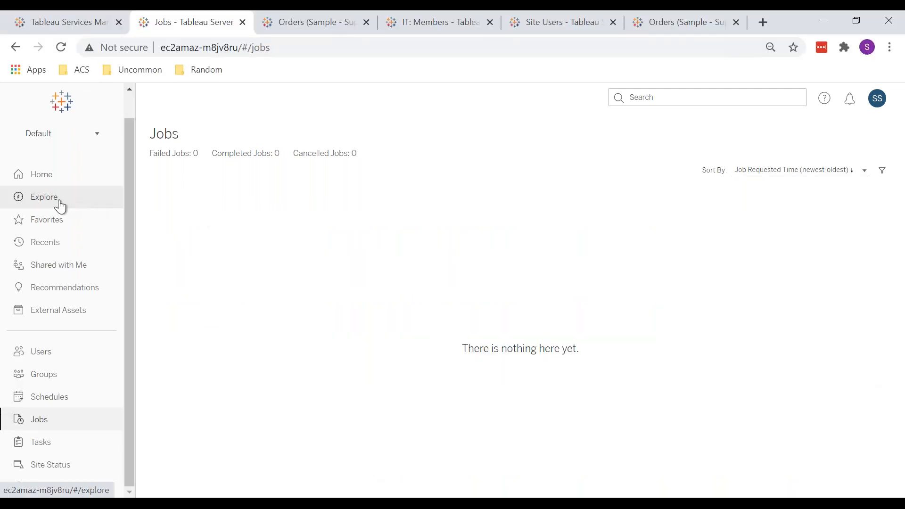
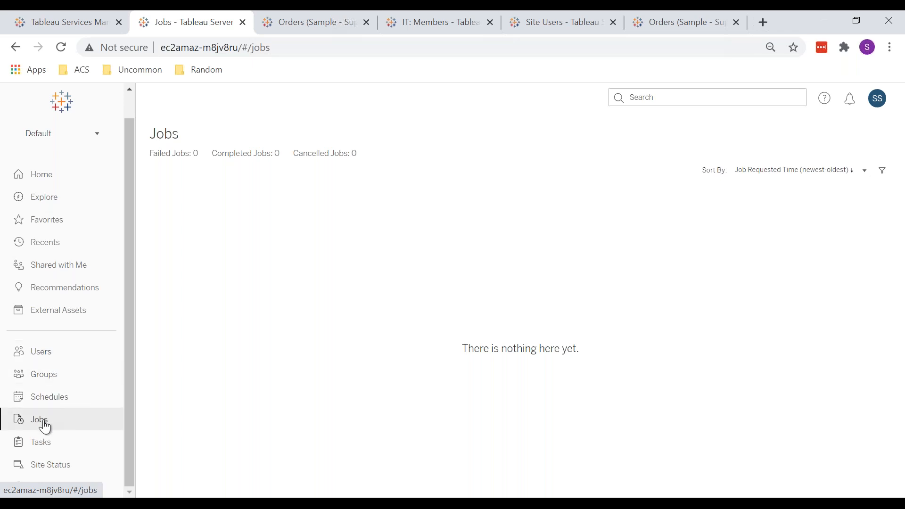
Step: In the admin window, browse through Shared with Me and Home, then open the Training project from Explore
mouse_move(146, 503)
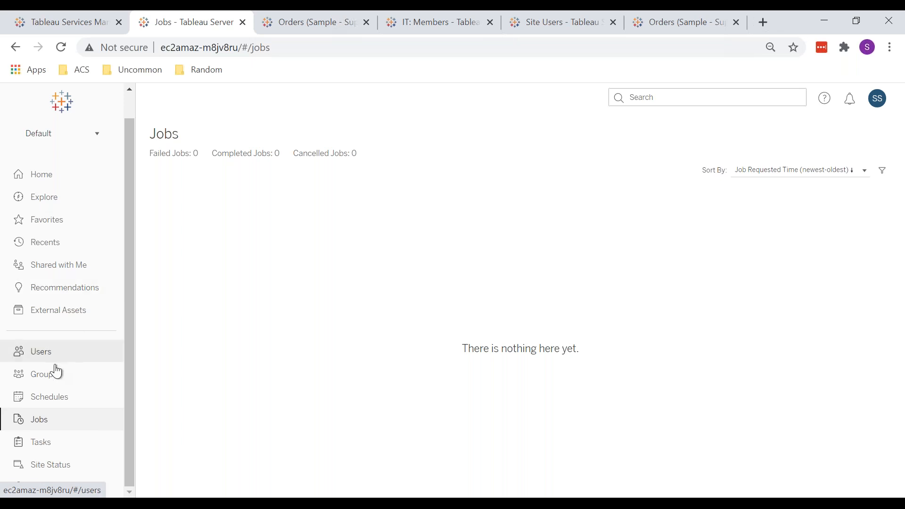
click(69, 267)
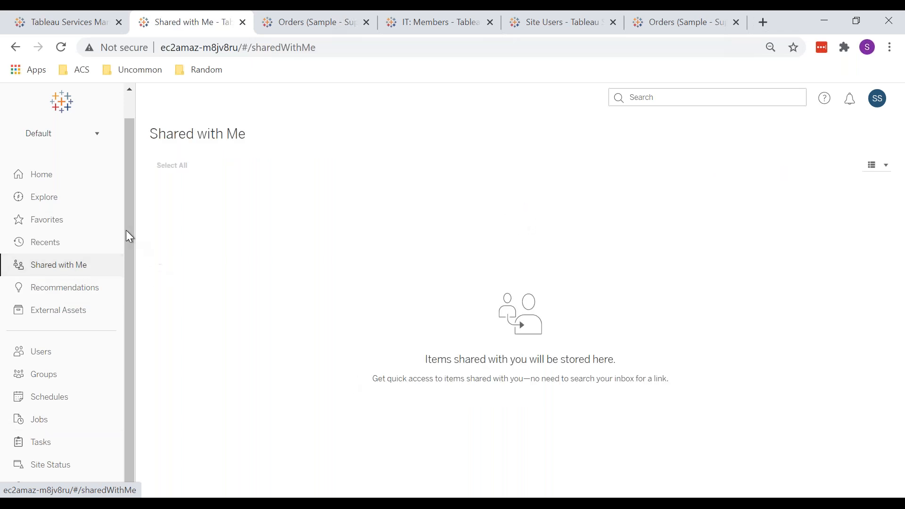
click(65, 186)
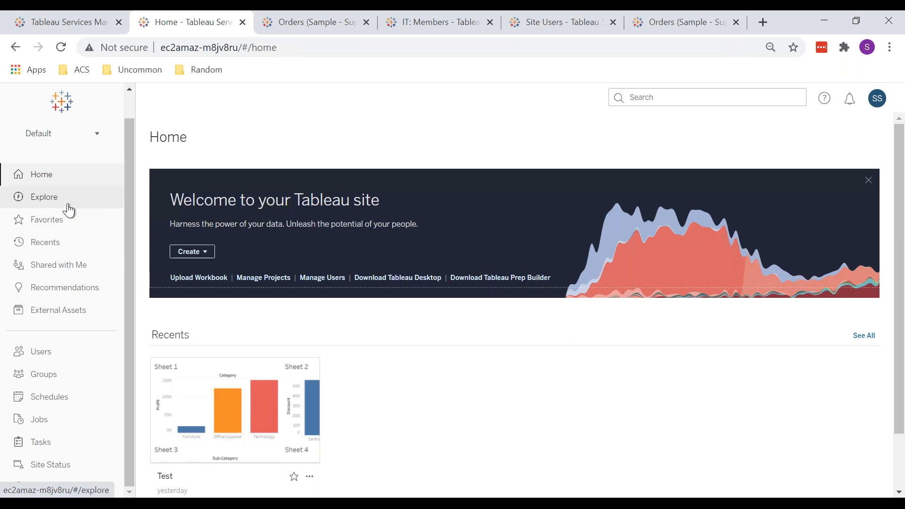
click(66, 205)
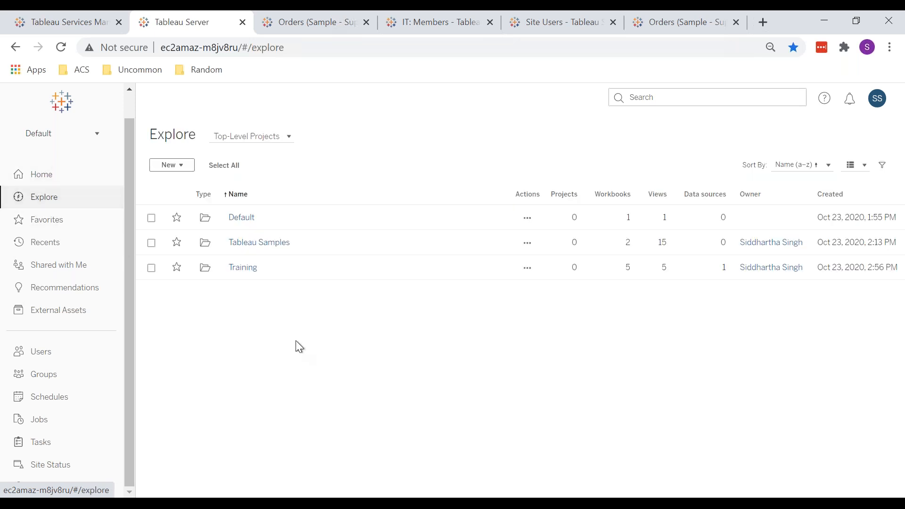
click(252, 270)
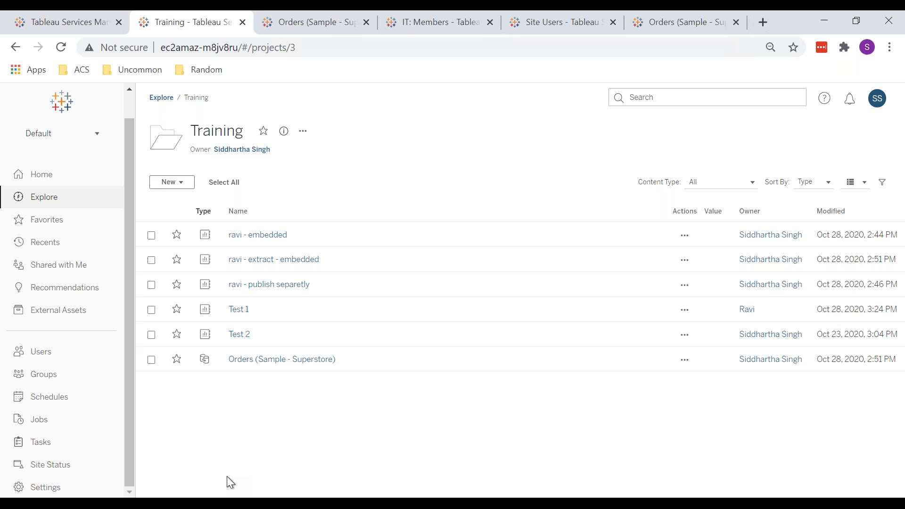
Step: Switch to the incognito window and look over its Schedules page and Jobs list
click(226, 503)
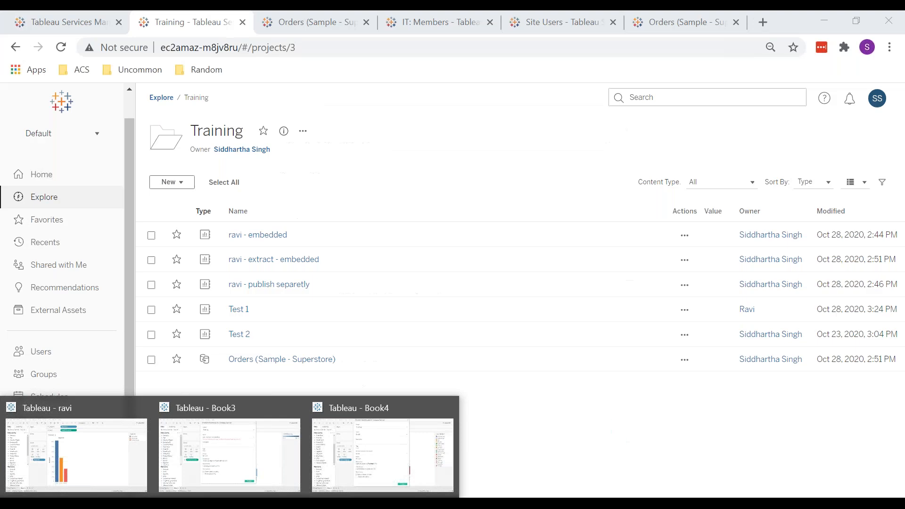
click(253, 426)
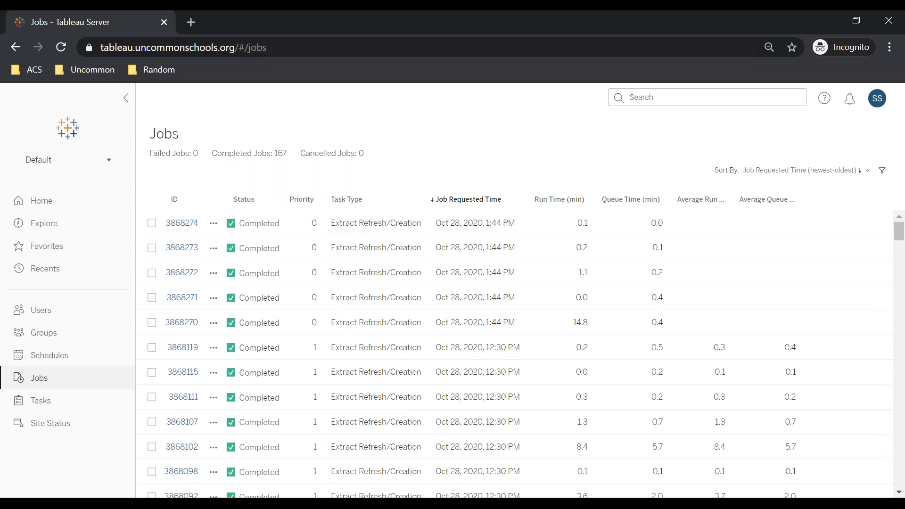
click(86, 360)
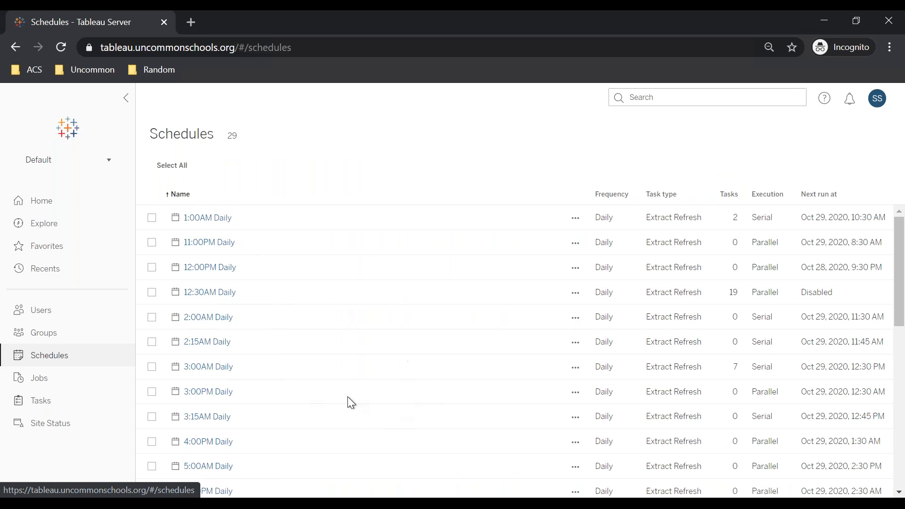
click(53, 386)
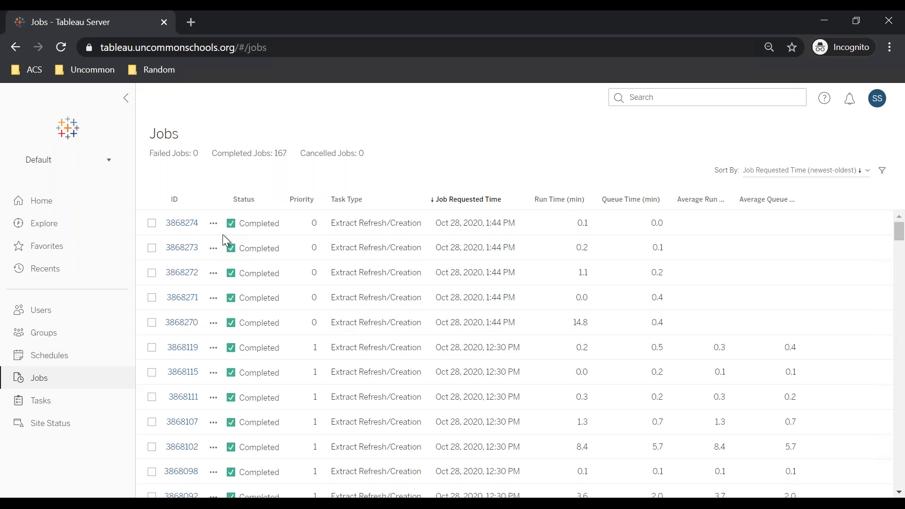
scroll(355, 325, down, 15)
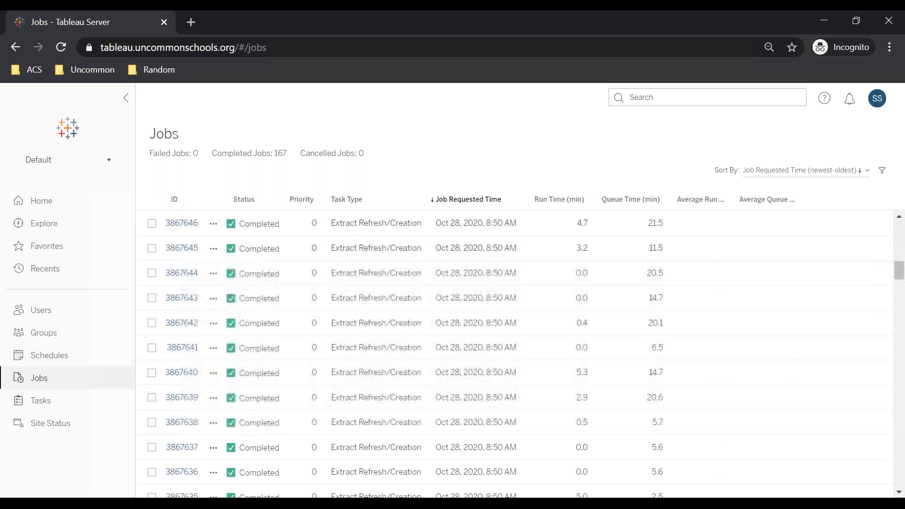
scroll(355, 325, up, 20)
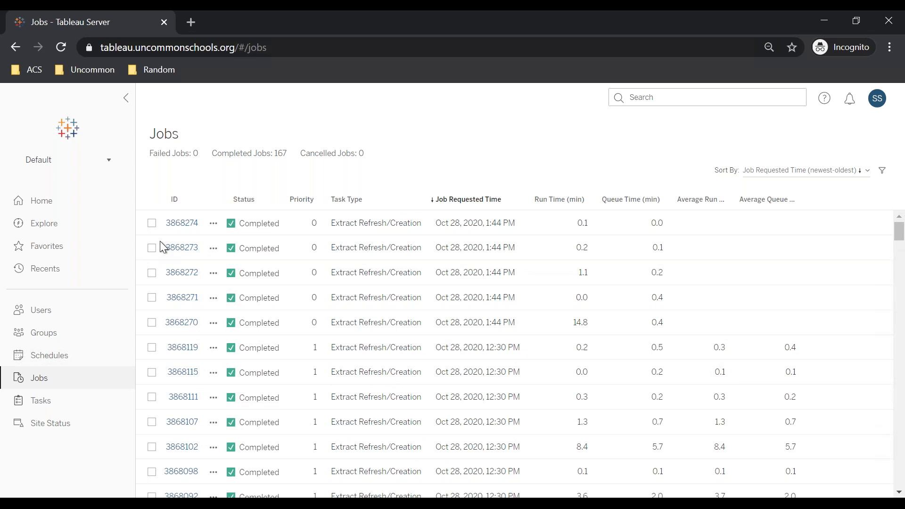
Step: Open the job details for the newest job, 3868274, and close the dialog
click(188, 230)
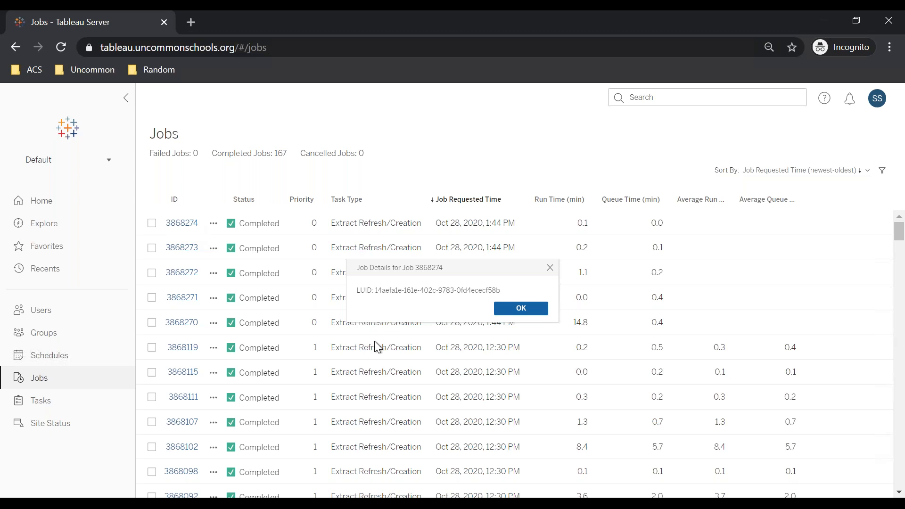
click(554, 275)
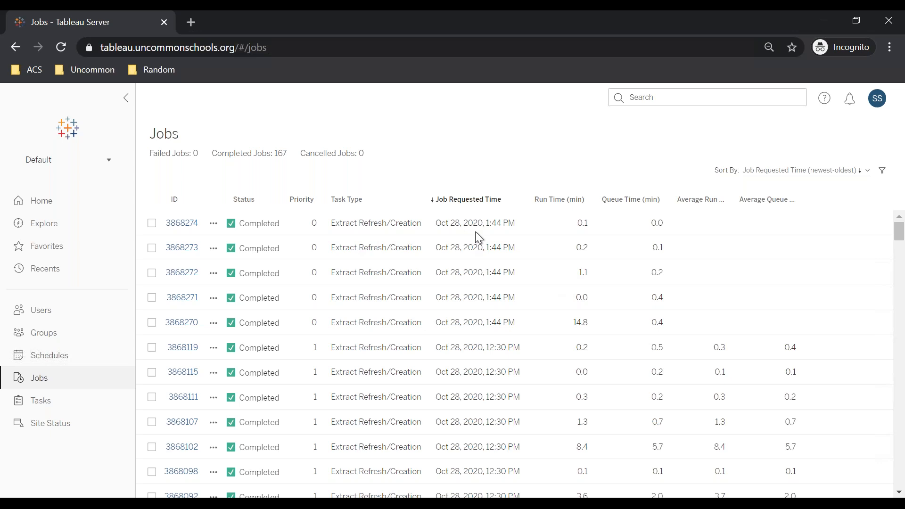
Step: Open the Learn more help link from the completed job's status tooltip and switch to the help article
mouse_move(261, 229)
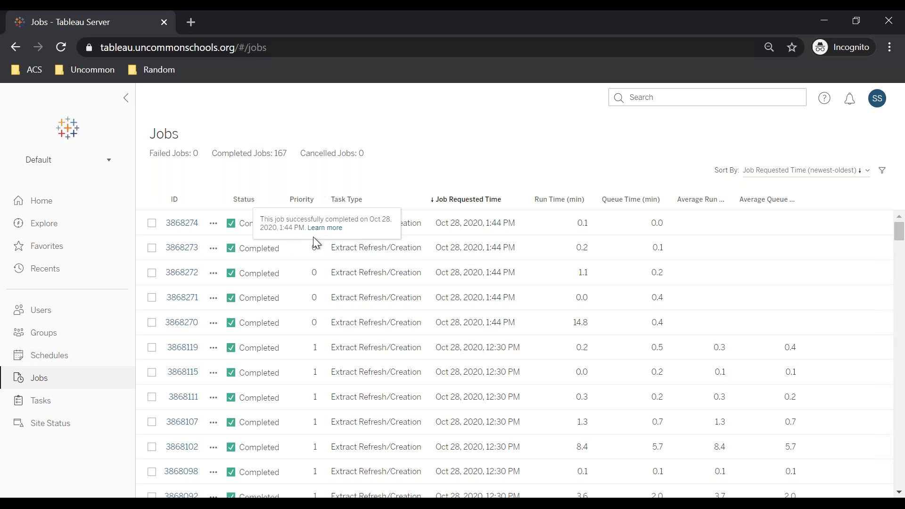
click(325, 230)
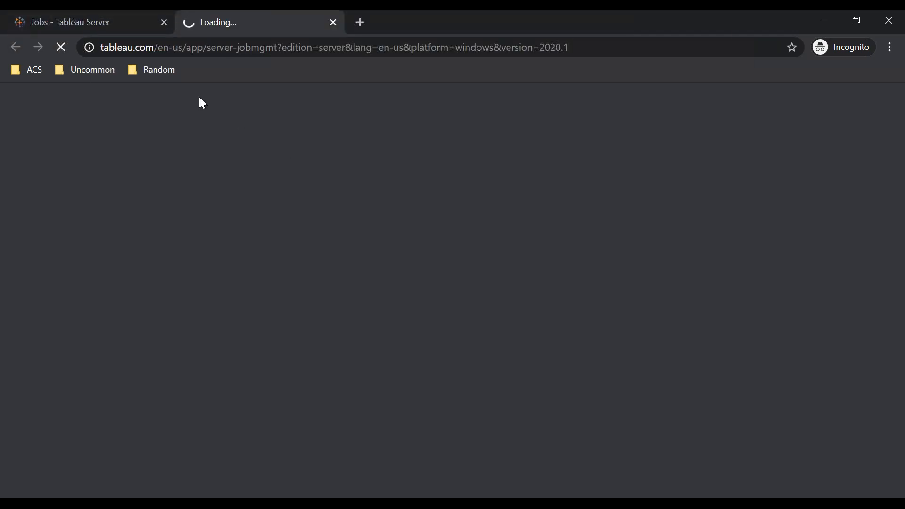
click(102, 21)
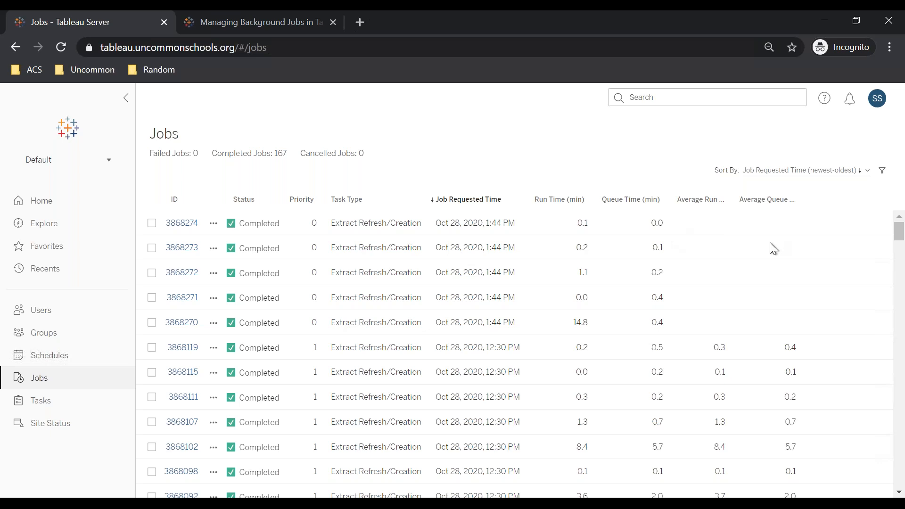
click(219, 33)
Step: Read through the Managing Background Jobs help article's overview and job details sections
scroll(352, 307, down, 10)
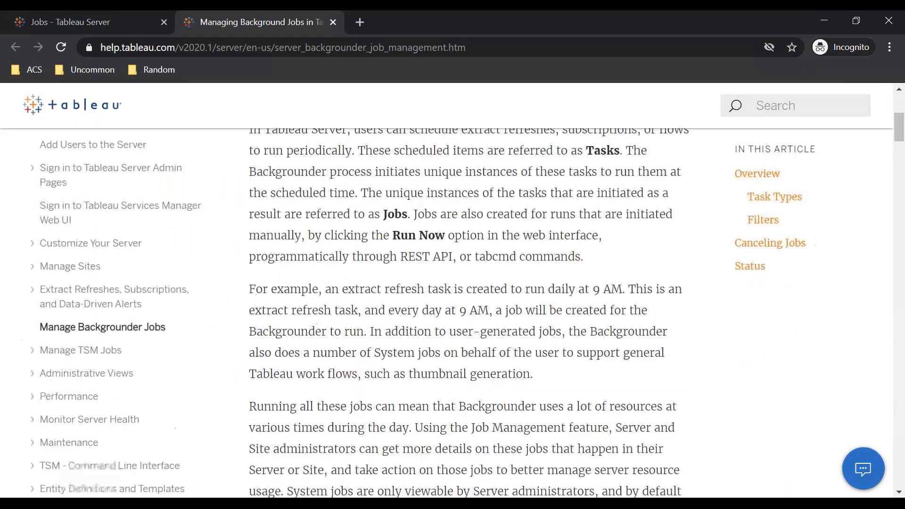
scroll(353, 307, down, 7)
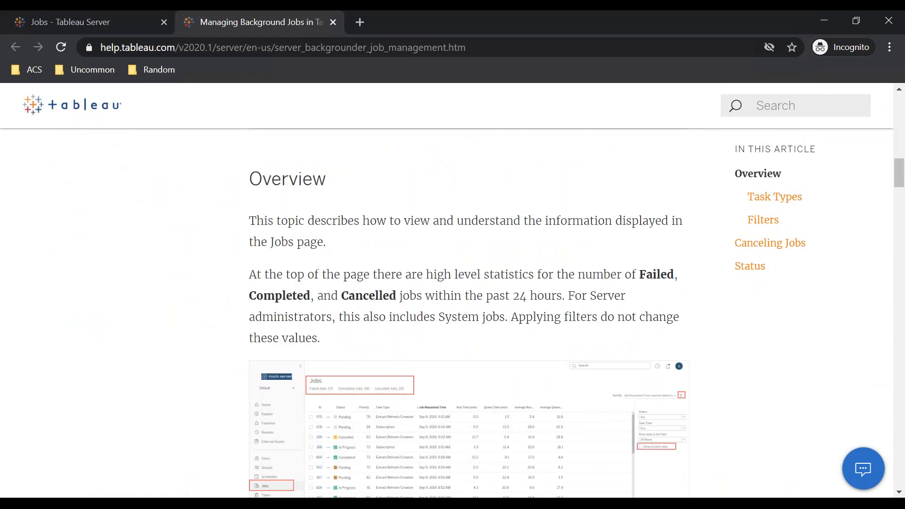
scroll(352, 307, down, 4)
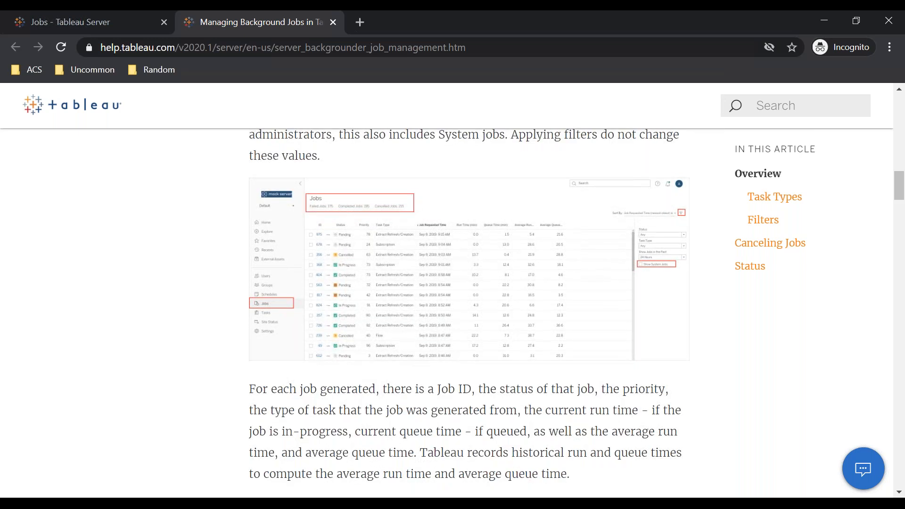
scroll(468, 306, down, 13)
scroll(469, 307, up, 4)
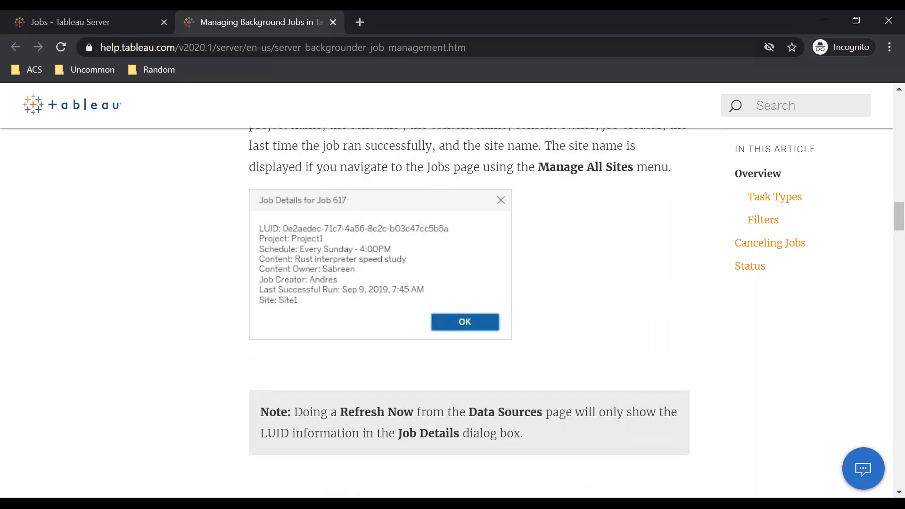
scroll(468, 307, down, 7)
scroll(468, 306, down, 2)
scroll(468, 307, up, 5)
scroll(469, 306, up, 10)
scroll(469, 306, up, 7)
scroll(468, 306, down, 3)
scroll(363, 286, down, 2)
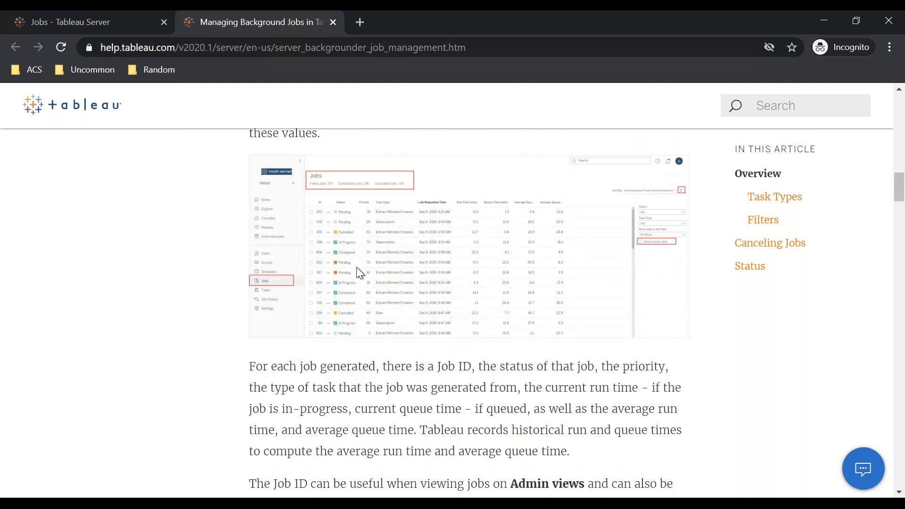
Step: Zoom in on the article's Jobs page illustration to examine it, then zoom back out
key(ctrl+plus)
key(ctrl+plus)
key(ctrl+plus)
key(ctrl+plus)
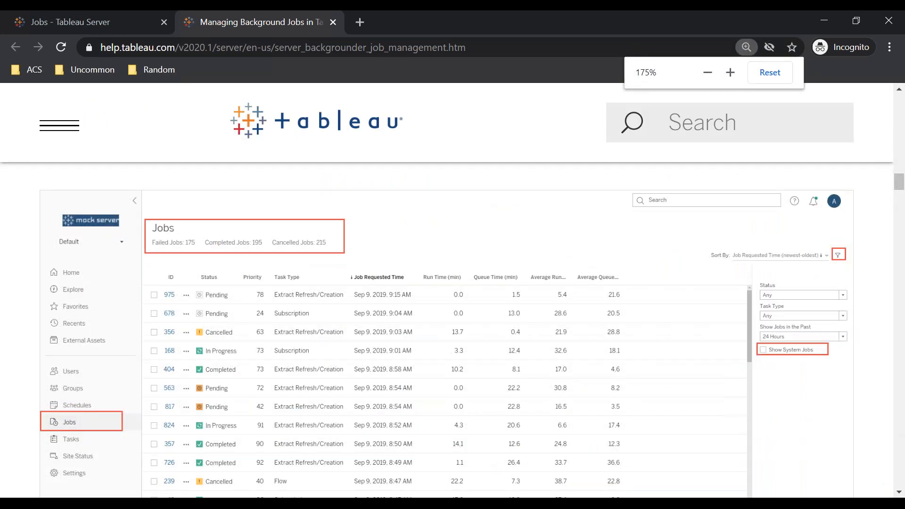
scroll(447, 335, down, 1)
scroll(447, 336, down, 2)
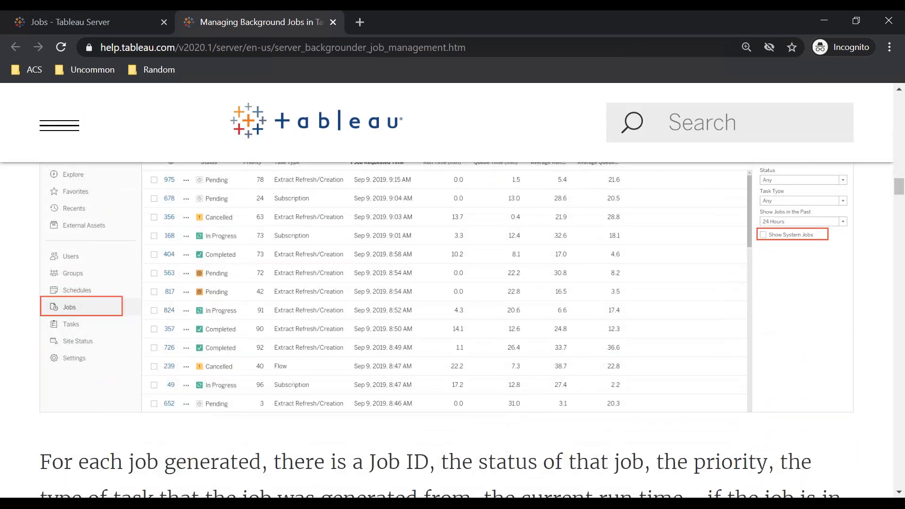
scroll(236, 255, up, 1)
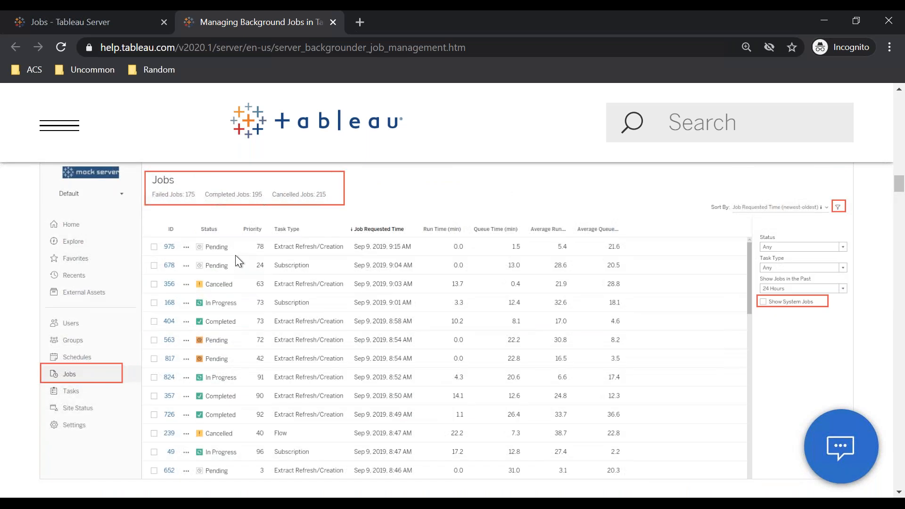
scroll(236, 255, down, 1)
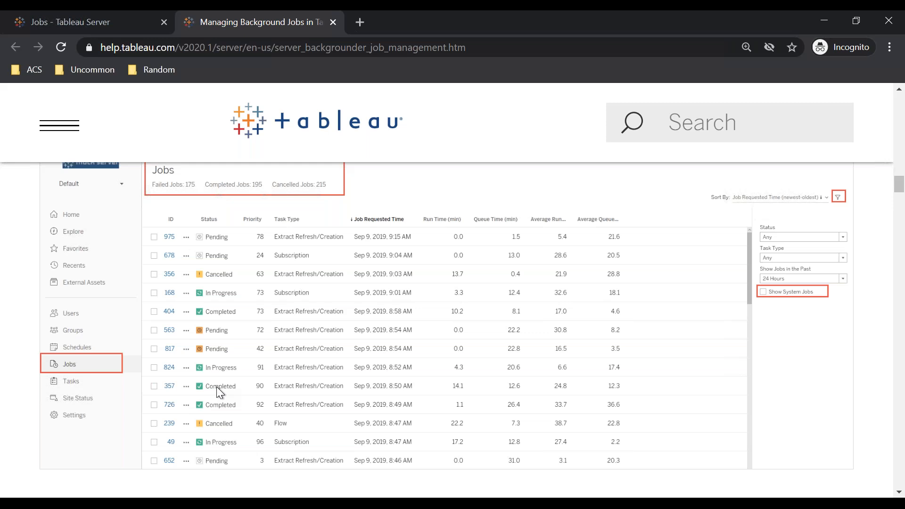
key(ctrl+minus)
key(ctrl+minus)
key(ctrl+minus)
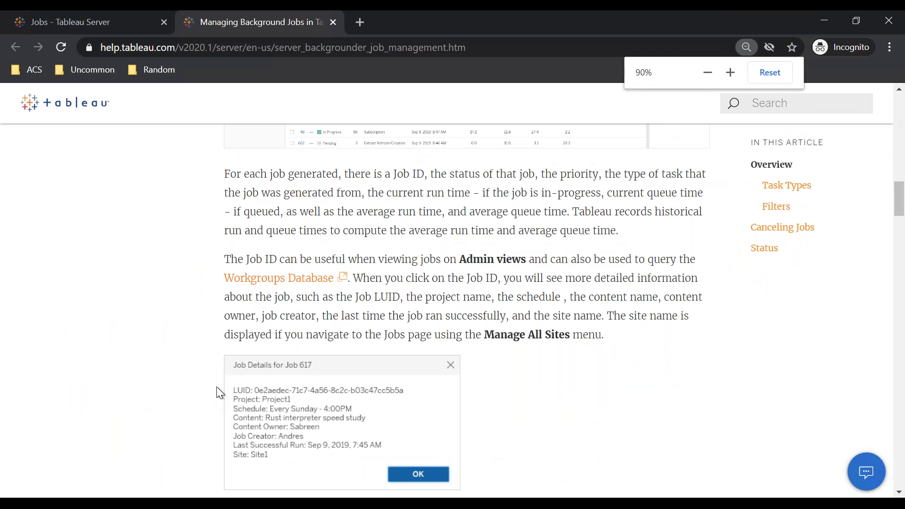
Step: Read the article's Task Types and Canceling Jobs sections
scroll(217, 387, down, 10)
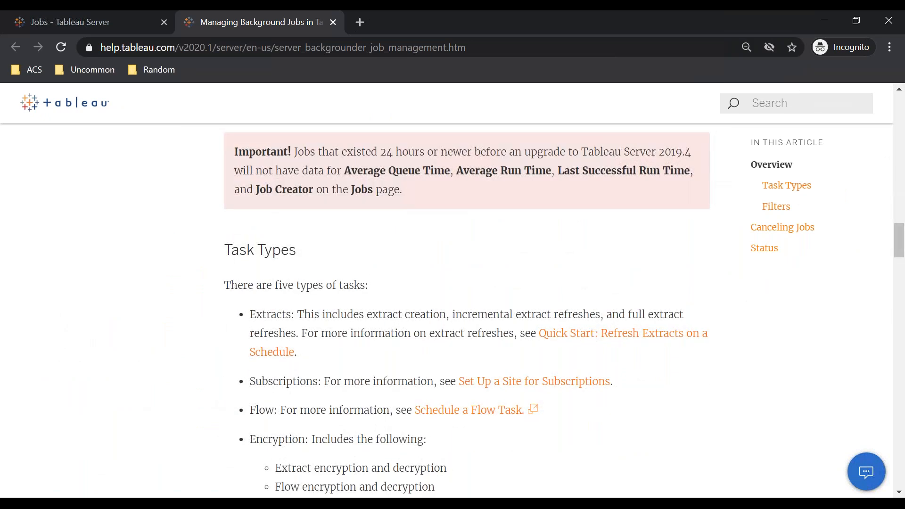
scroll(453, 311, down, 12)
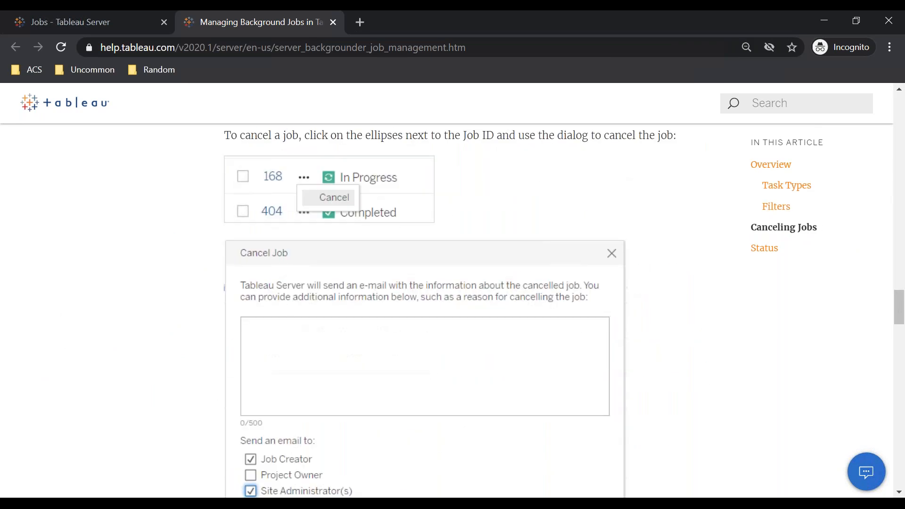
scroll(452, 311, down, 3)
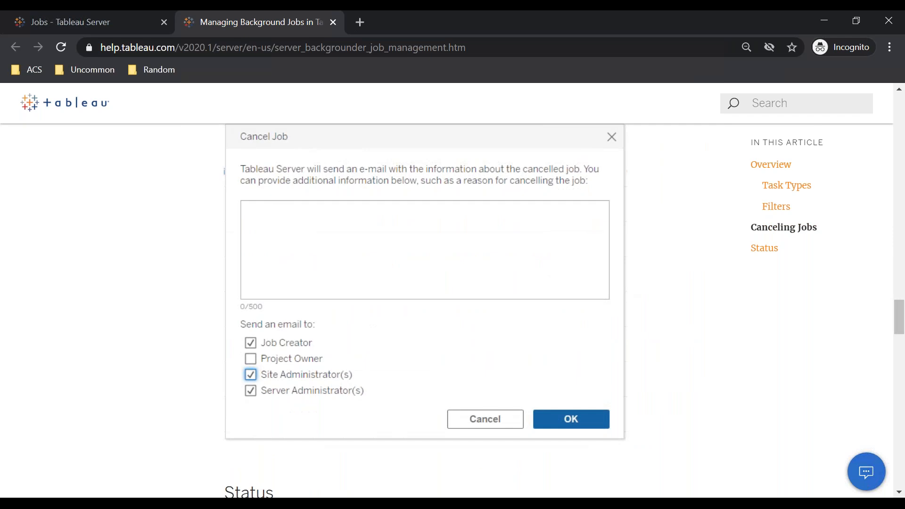
scroll(453, 311, down, 3)
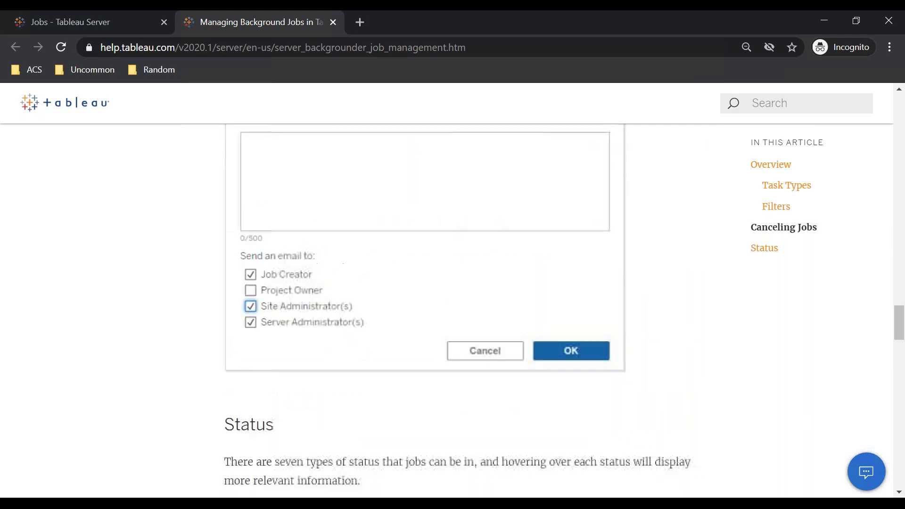
scroll(453, 311, up, 8)
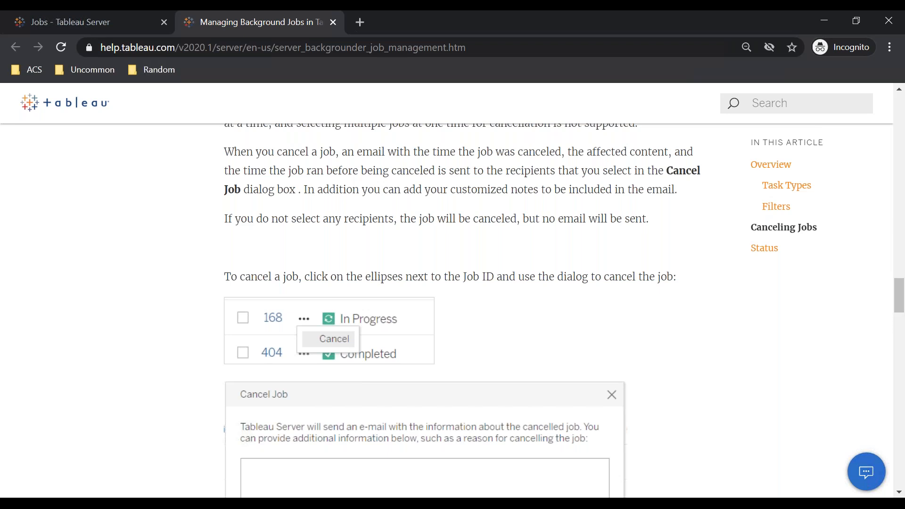
Step: Check the newest job's actions menu on the server Jobs page, then return to the help article
click(99, 29)
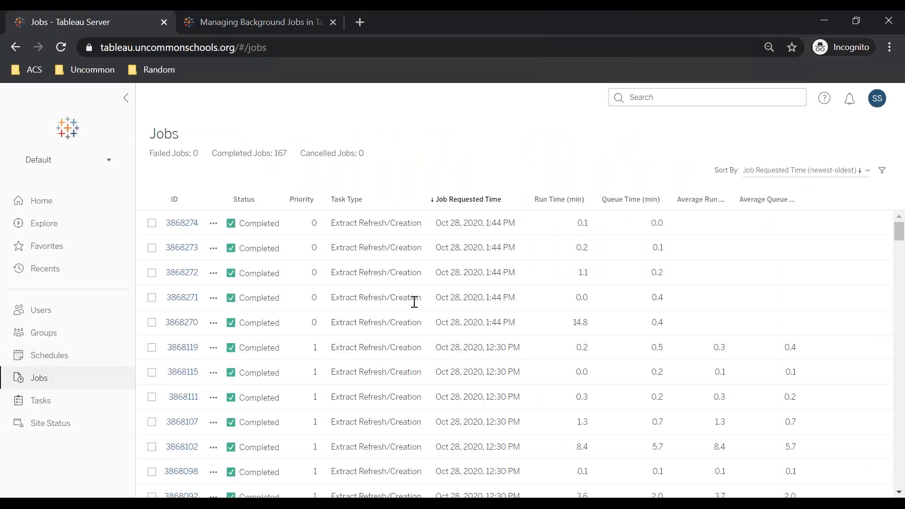
click(212, 224)
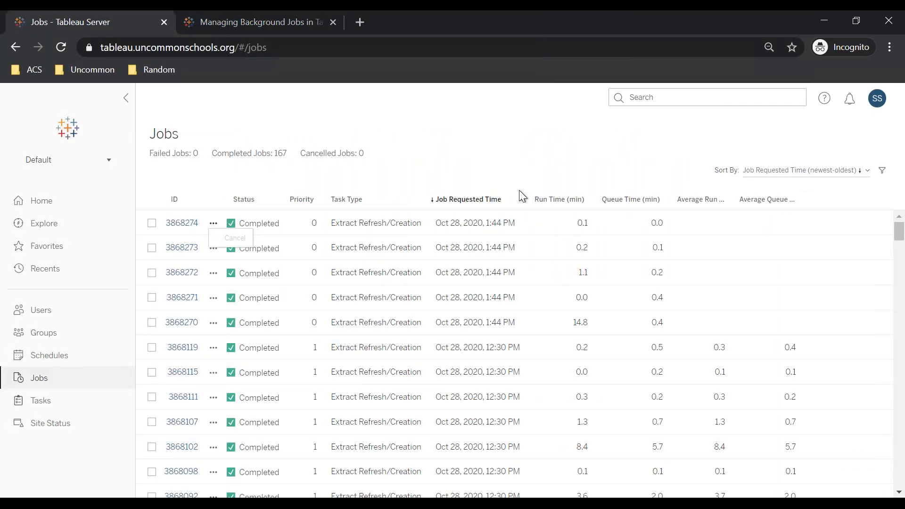
click(549, 158)
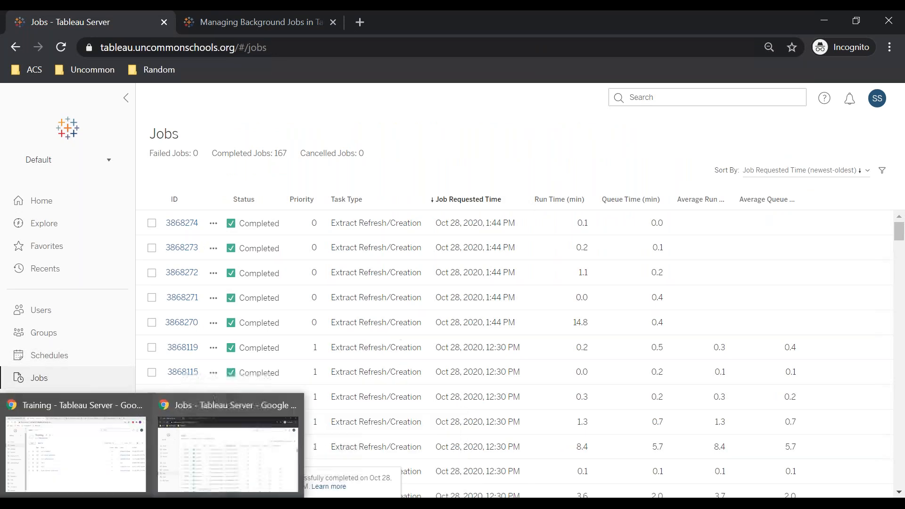
click(202, 22)
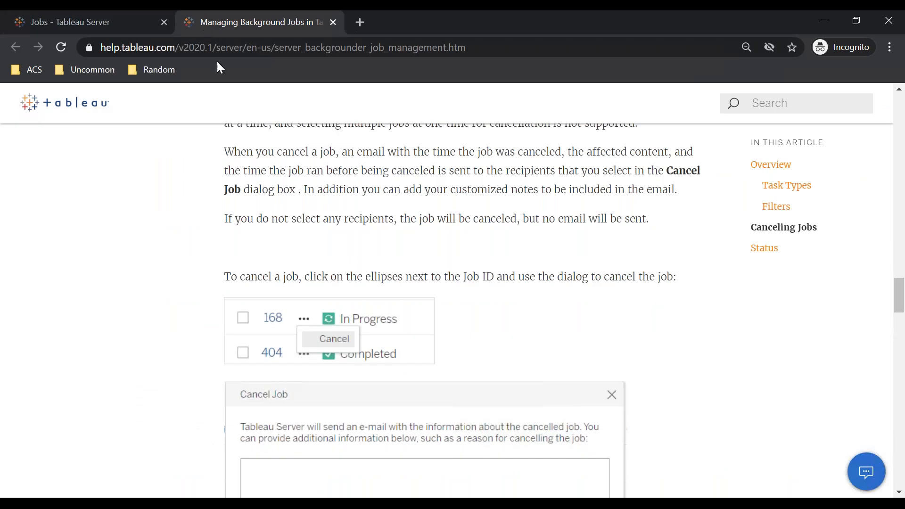
Step: Adjust the browser zoom and examine the help article's Cancel Job illustration and its email recipient options
key(ctrl+minus)
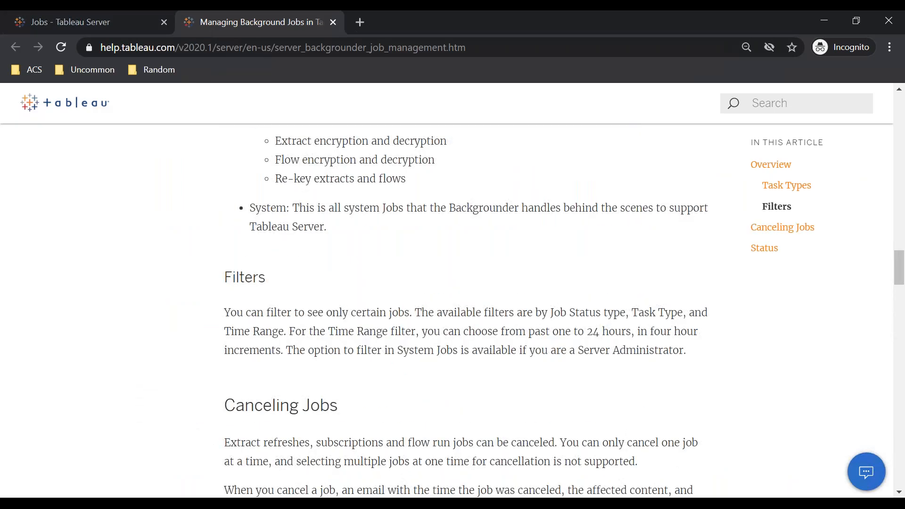
key(ctrl+minus)
key(ctrl+plus)
key(ctrl+plus)
key(ctrl+plus)
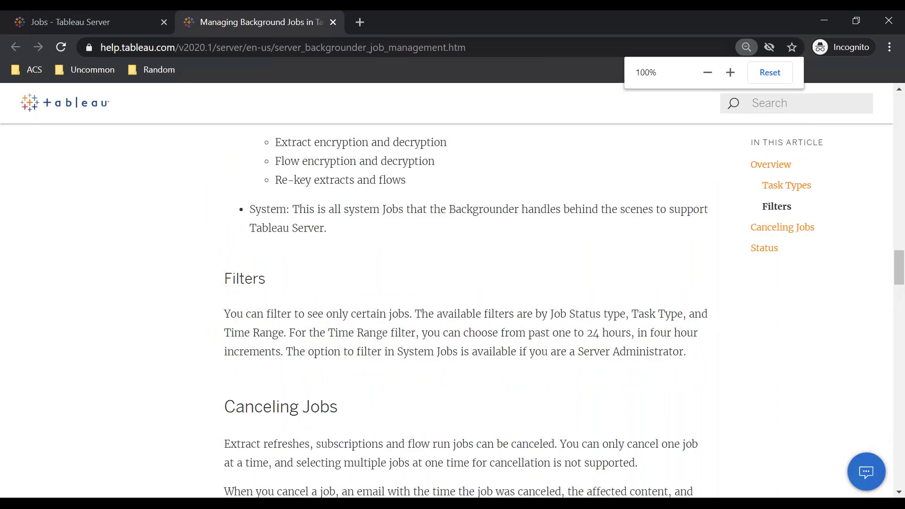
scroll(453, 311, down, 15)
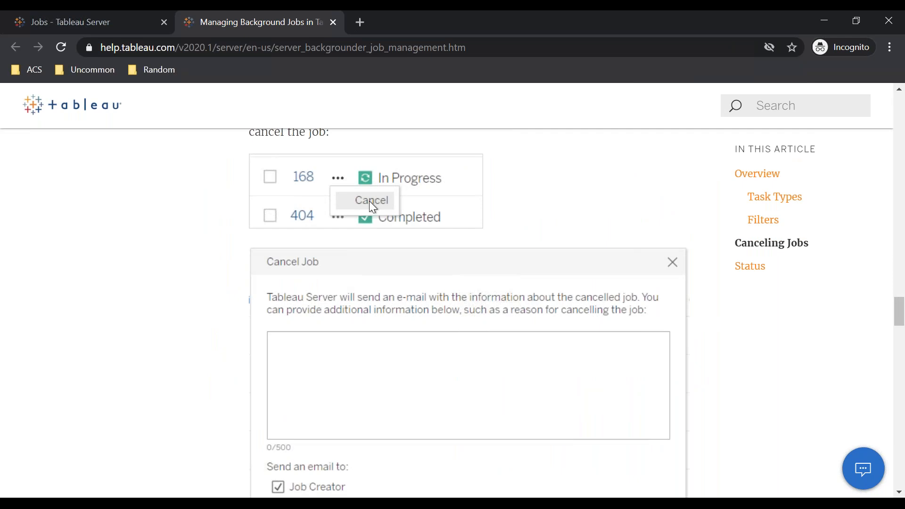
scroll(369, 203, up, 1)
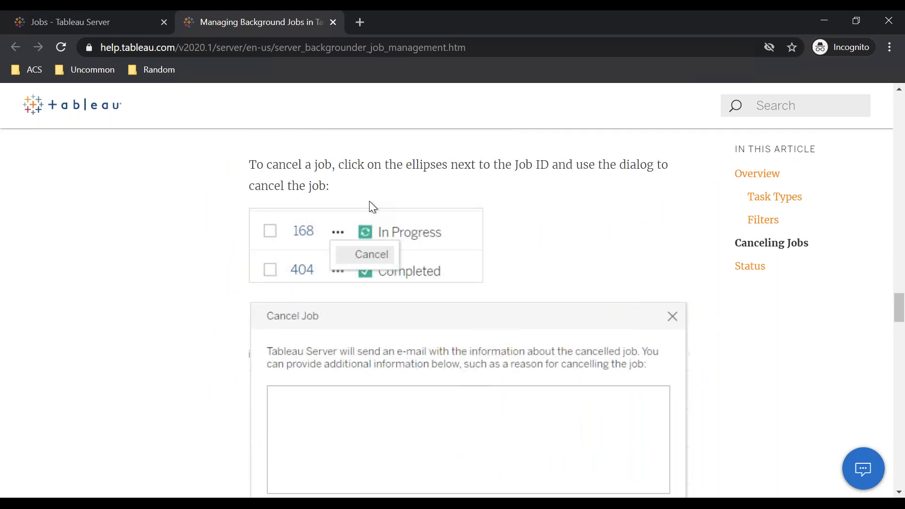
scroll(387, 263, down, 3)
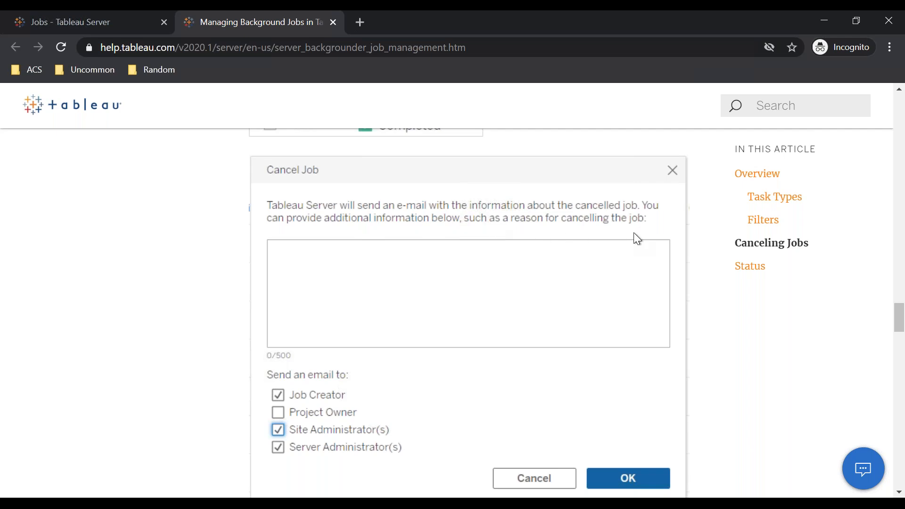
scroll(634, 239, down, 2)
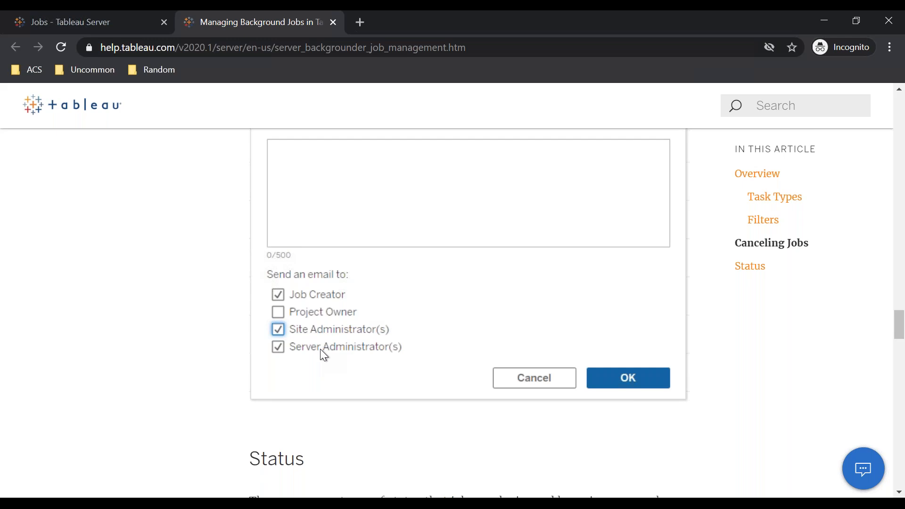
scroll(321, 350, up, 2)
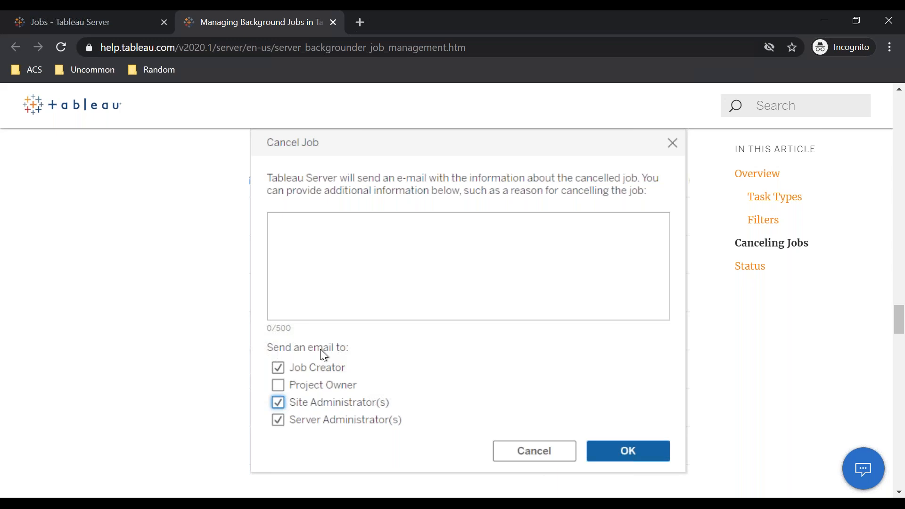
scroll(320, 349, down, 5)
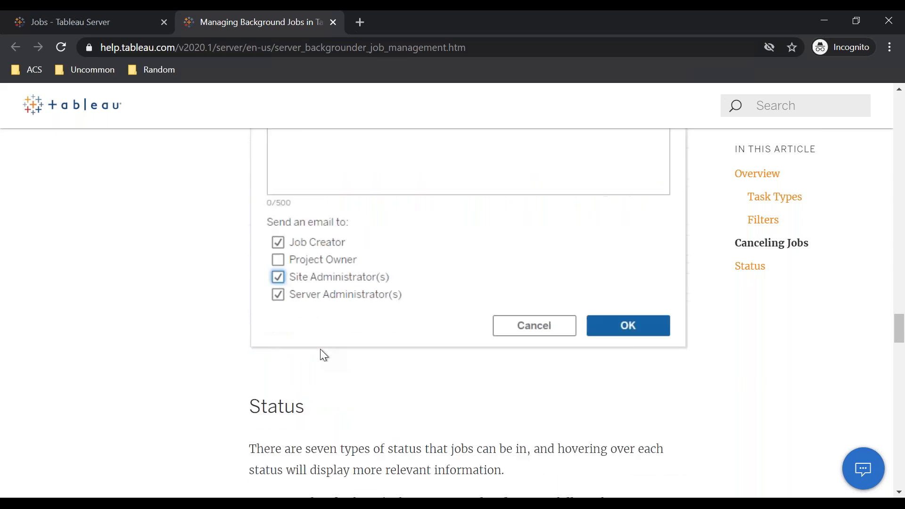
scroll(321, 349, down, 3)
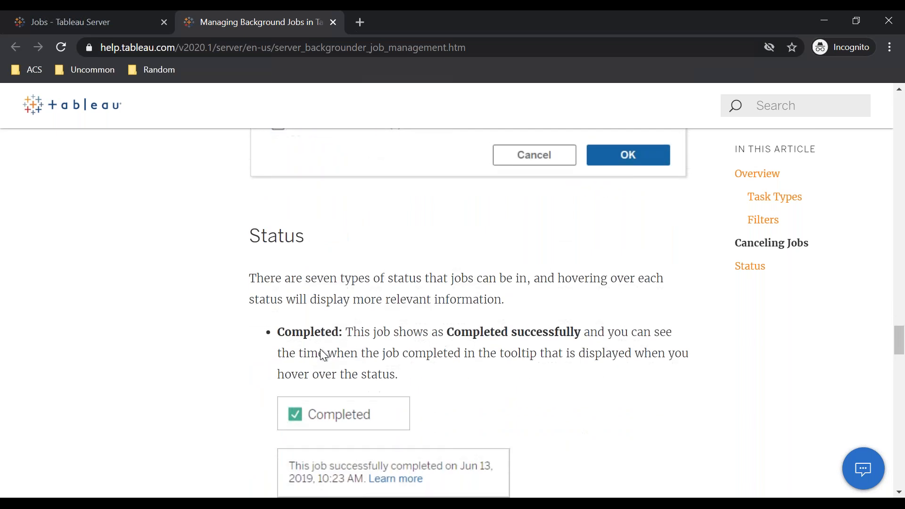
scroll(320, 349, up, 2)
scroll(468, 312, up, 6)
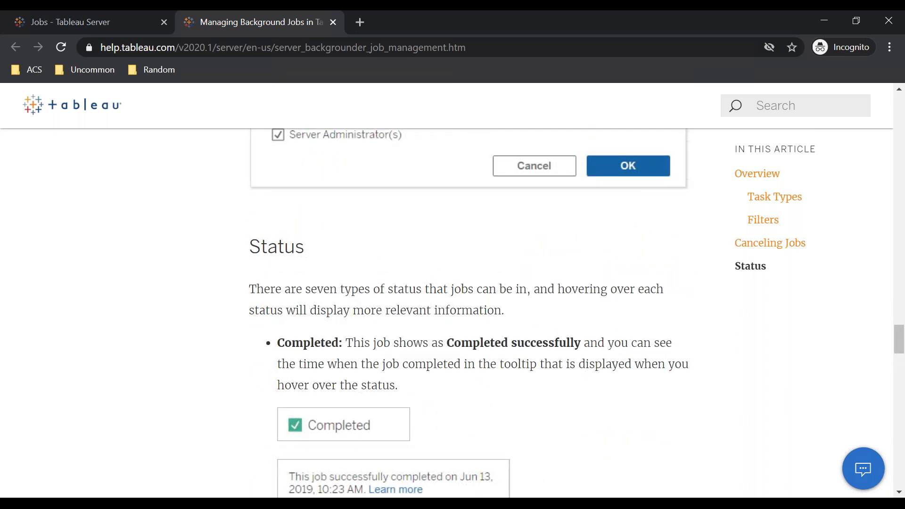
scroll(468, 313, up, 4)
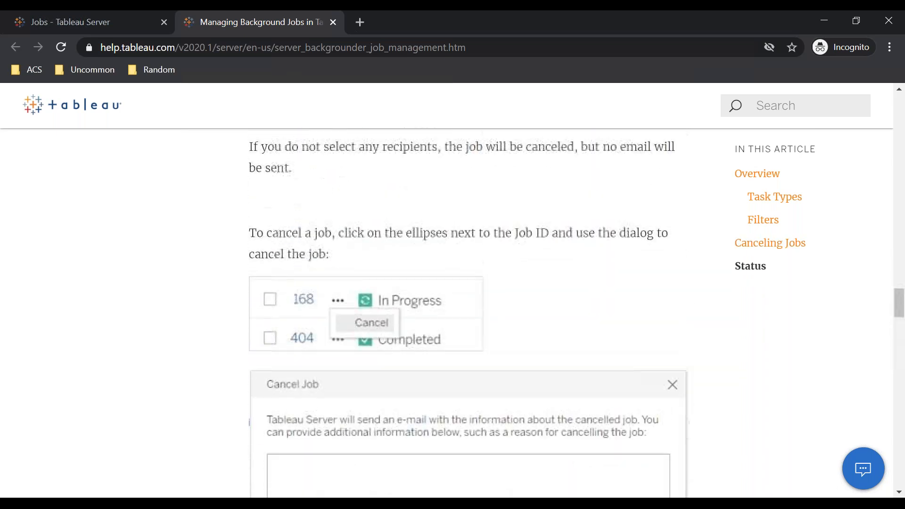
scroll(468, 312, up, 2)
scroll(468, 312, down, 3)
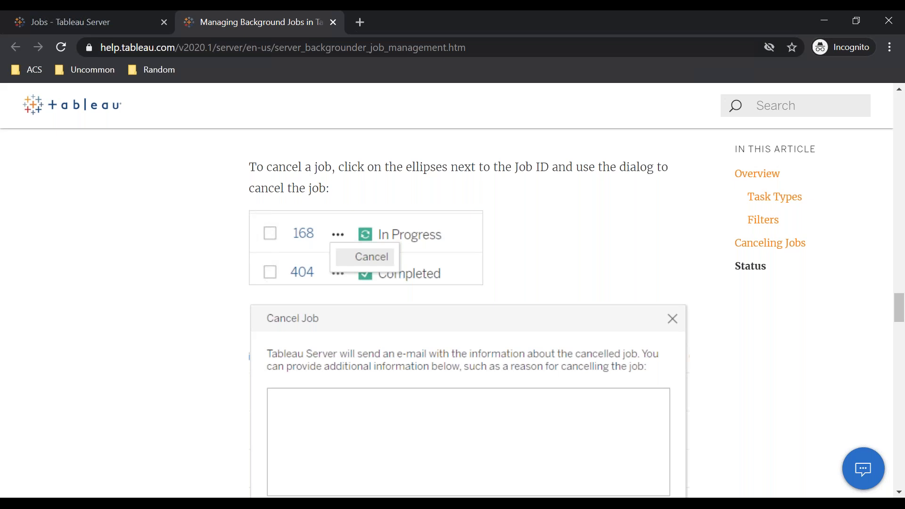
scroll(469, 312, down, 1)
scroll(469, 312, up, 1)
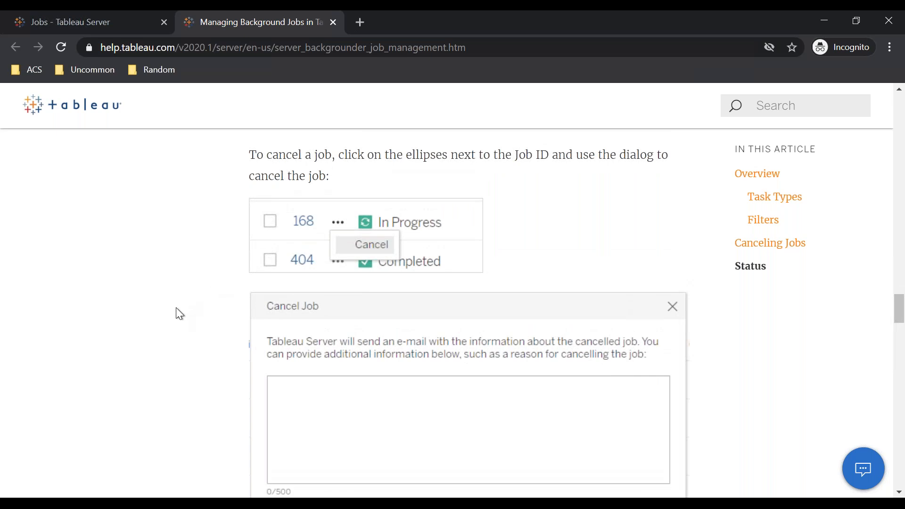
Step: Read the article's Status section describing each job status and its tooltip
scroll(177, 311, down, 1)
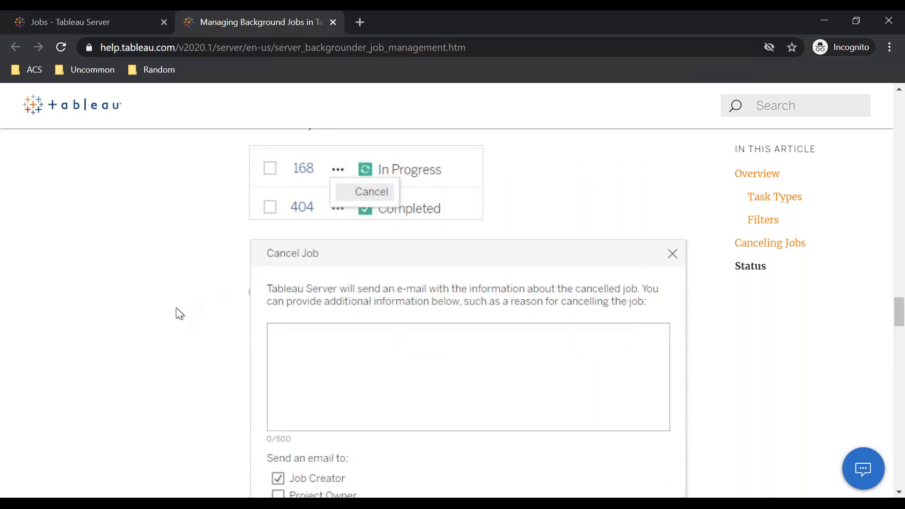
scroll(177, 311, down, 1)
scroll(177, 311, down, 7)
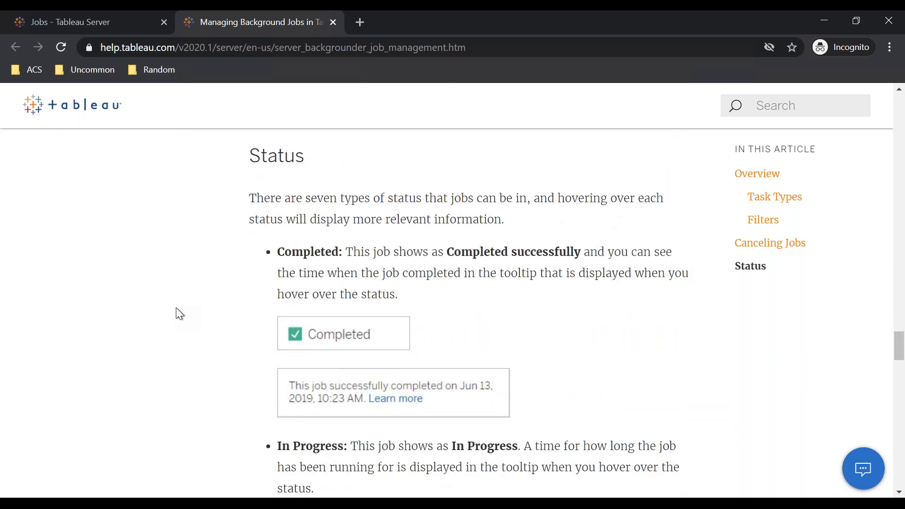
scroll(176, 308, down, 4)
scroll(177, 307, down, 9)
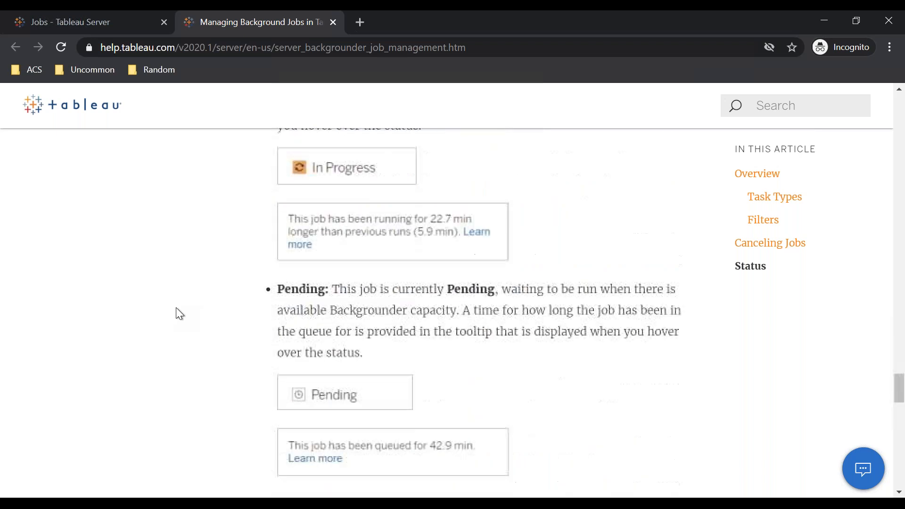
scroll(176, 307, down, 14)
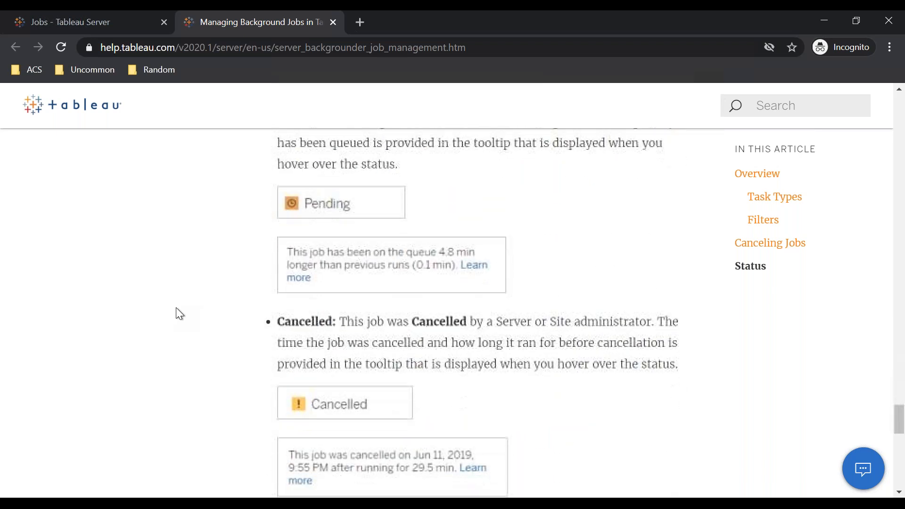
scroll(176, 307, down, 9)
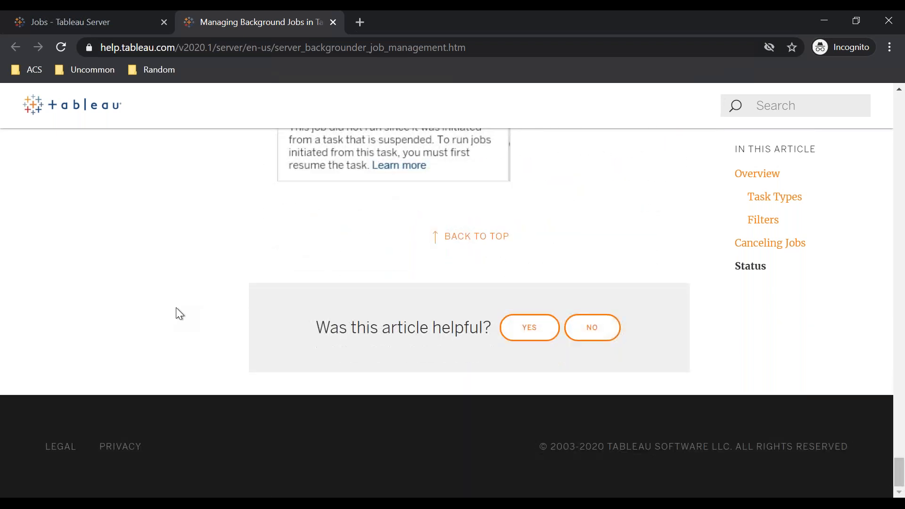
scroll(176, 307, up, 7)
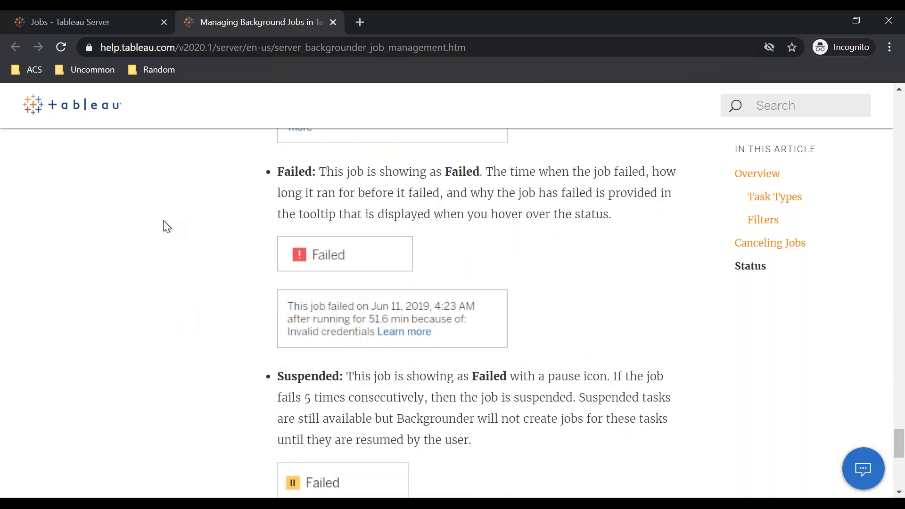
Step: Switch to the server Jobs tab, go Home, then switch to the browser window showing the Training project
click(90, 28)
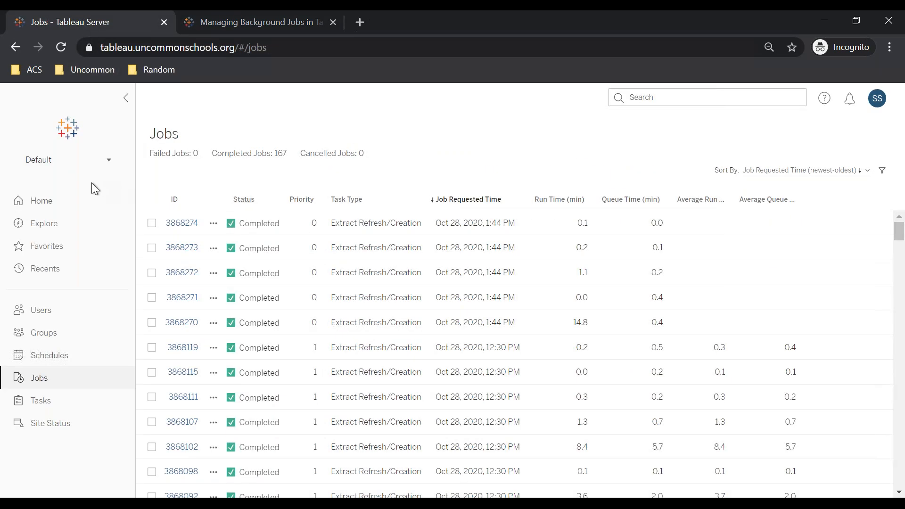
click(50, 208)
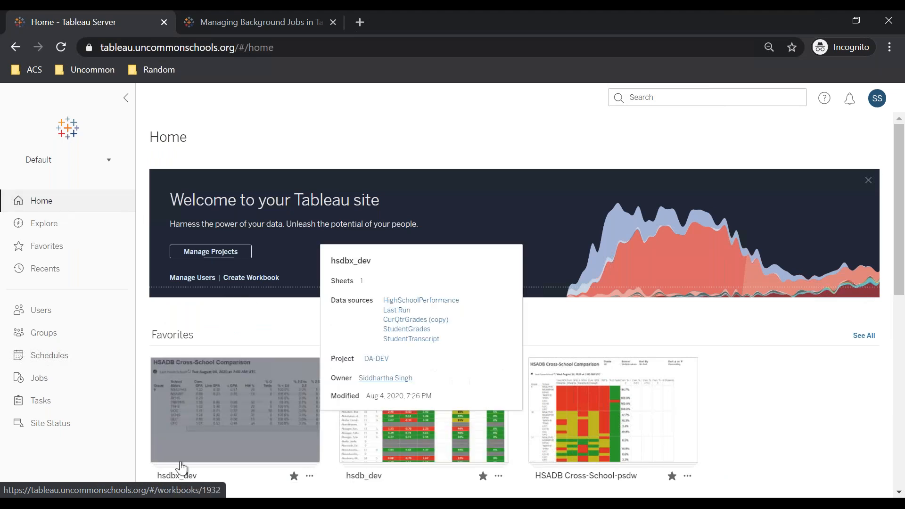
mouse_move(151, 503)
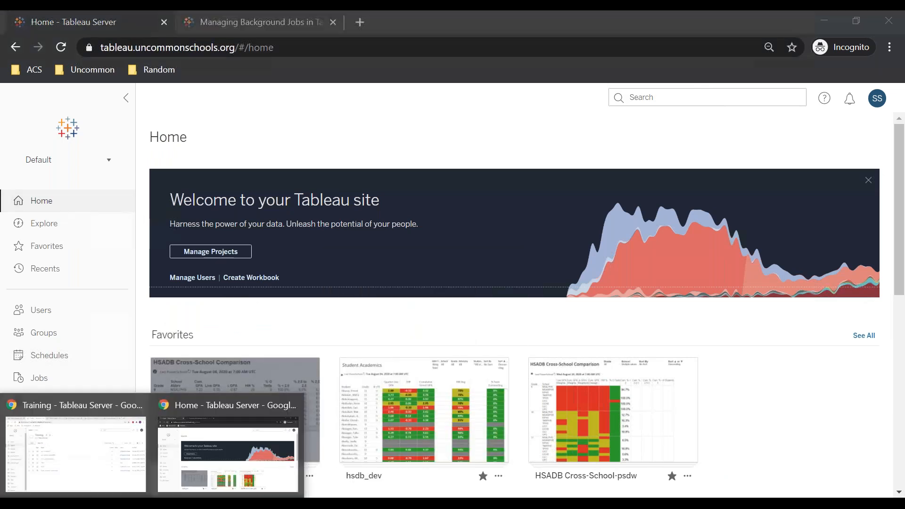
click(110, 464)
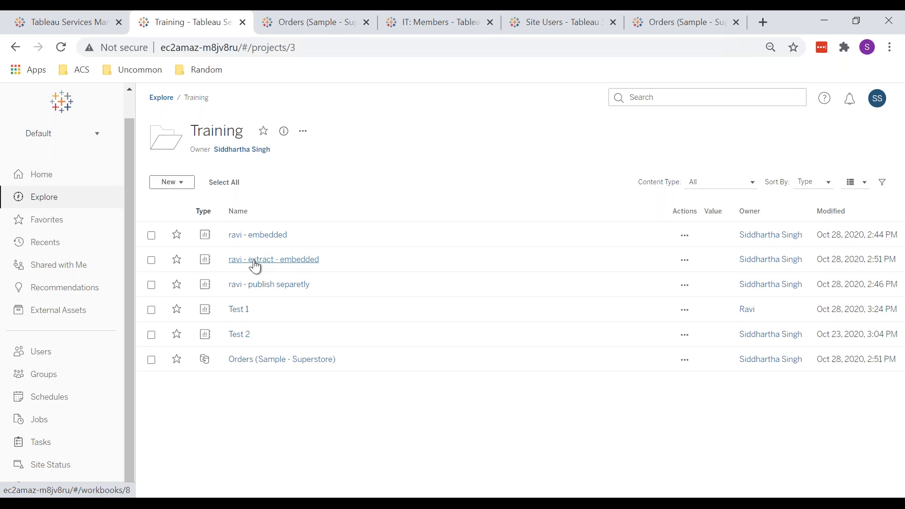
Step: Open the ravi - embedded workbook, check its data sources, and return to the Training project
click(247, 234)
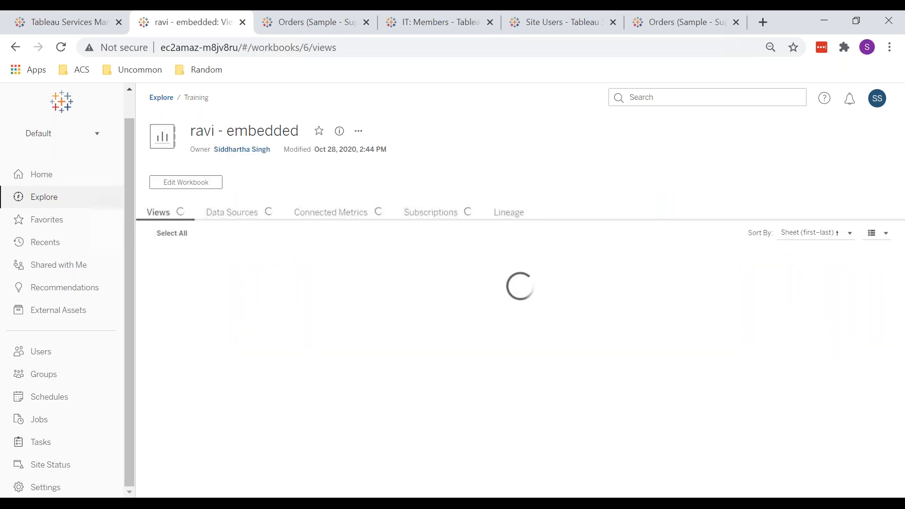
click(262, 214)
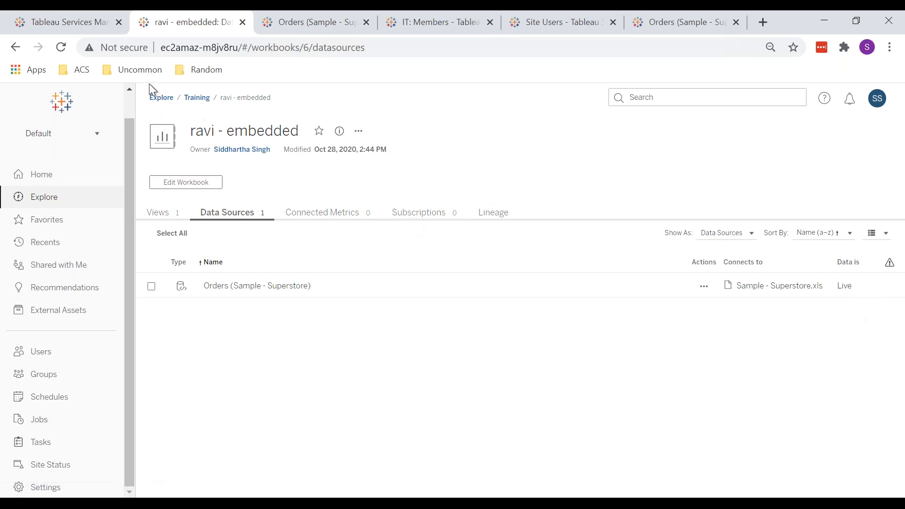
click(189, 107)
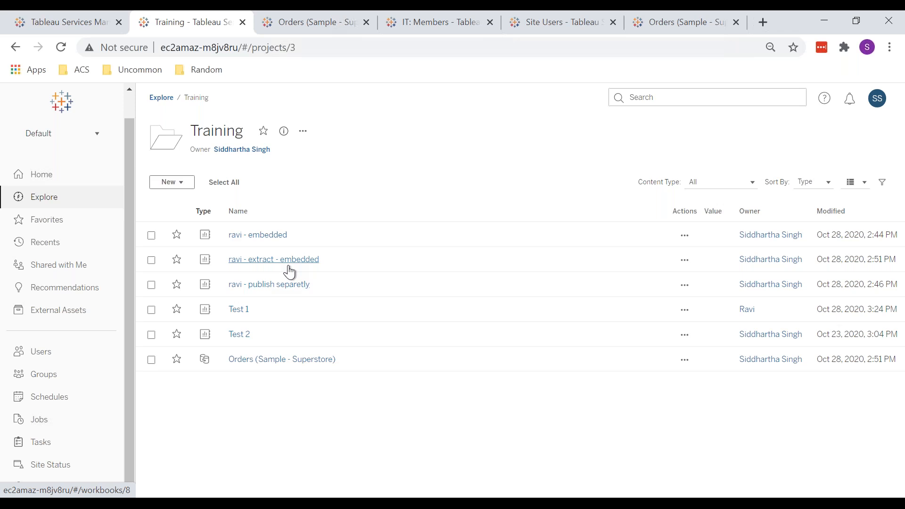
Step: Inspect the ravi - extract - embedded workbook's data source and its Extract Refreshes schedule, then return to Training
click(290, 272)
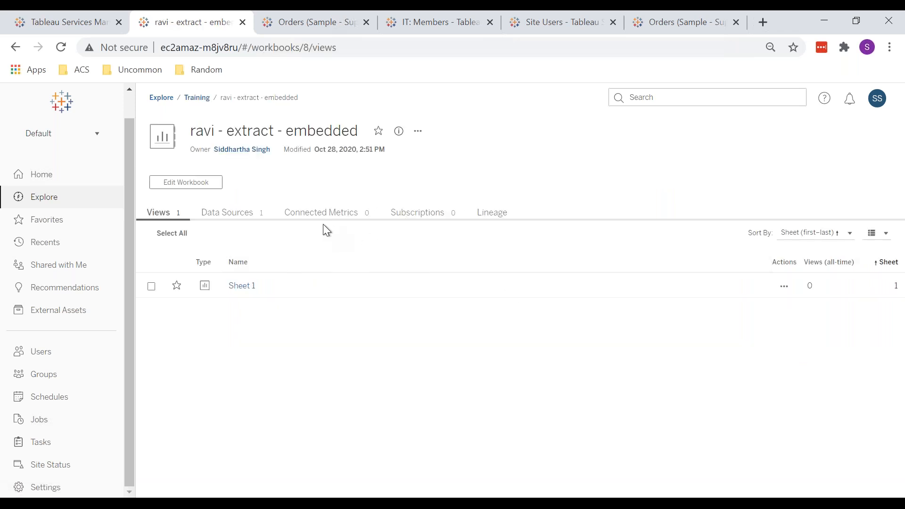
click(258, 213)
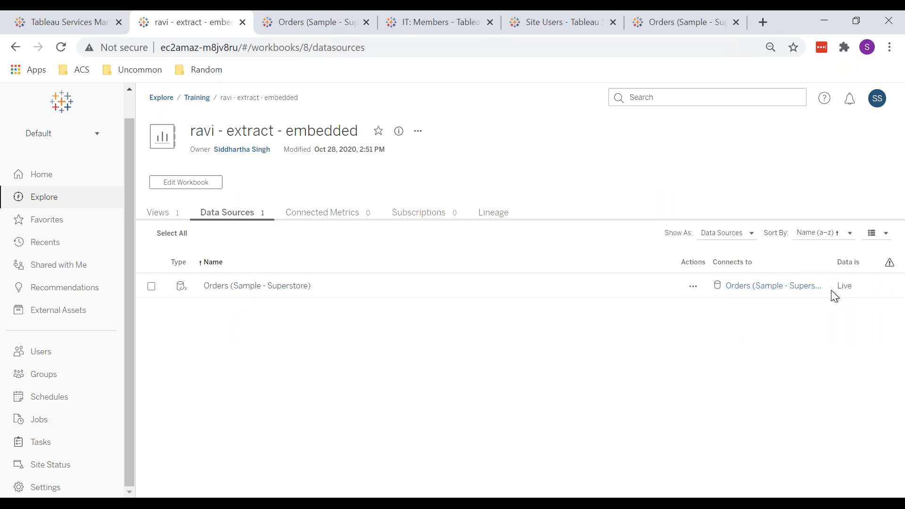
click(761, 290)
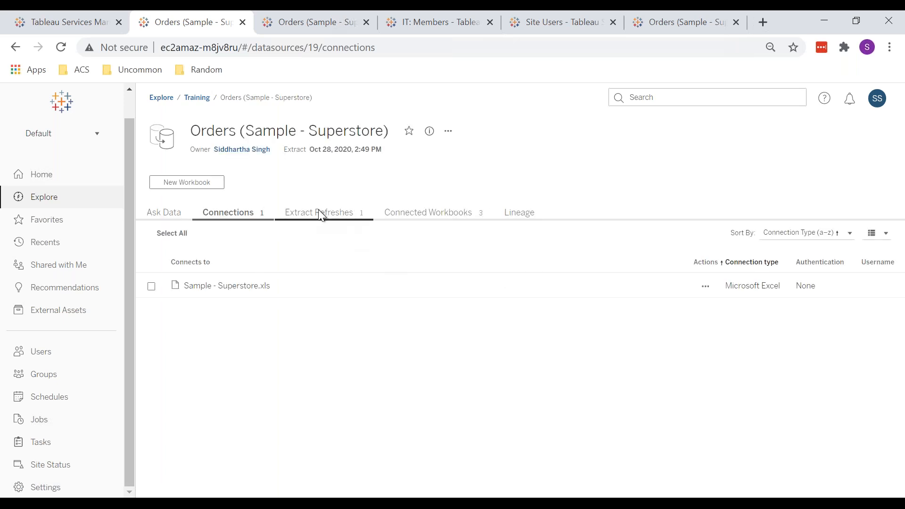
click(320, 214)
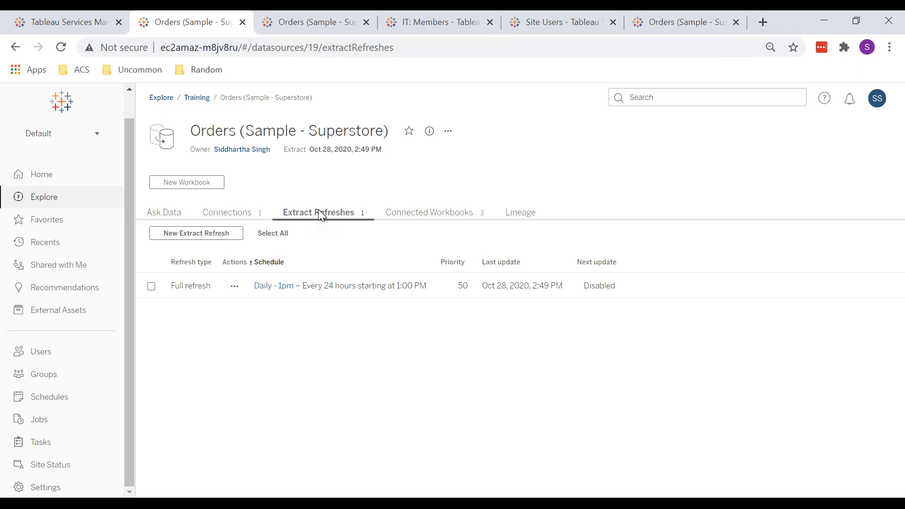
click(207, 102)
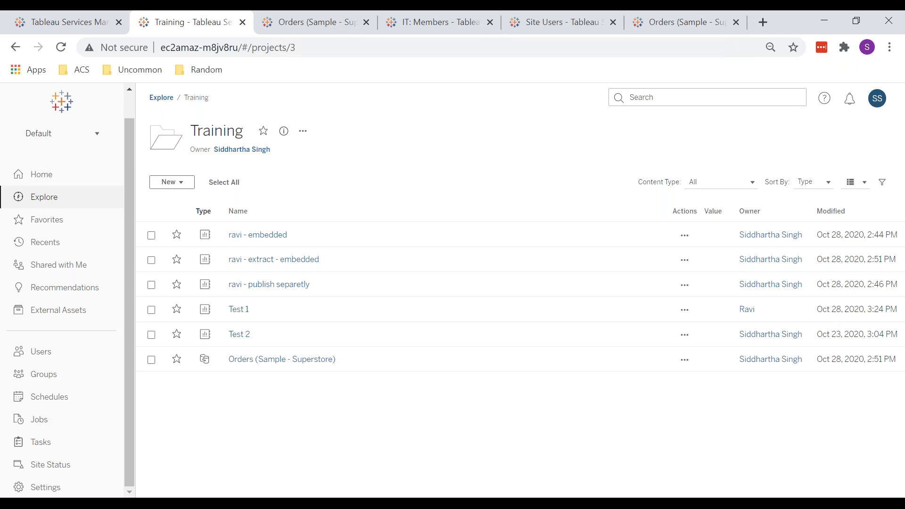
Step: Reopen the ravi - extract - embedded workbook's data sources, then open the Jobs page
click(271, 262)
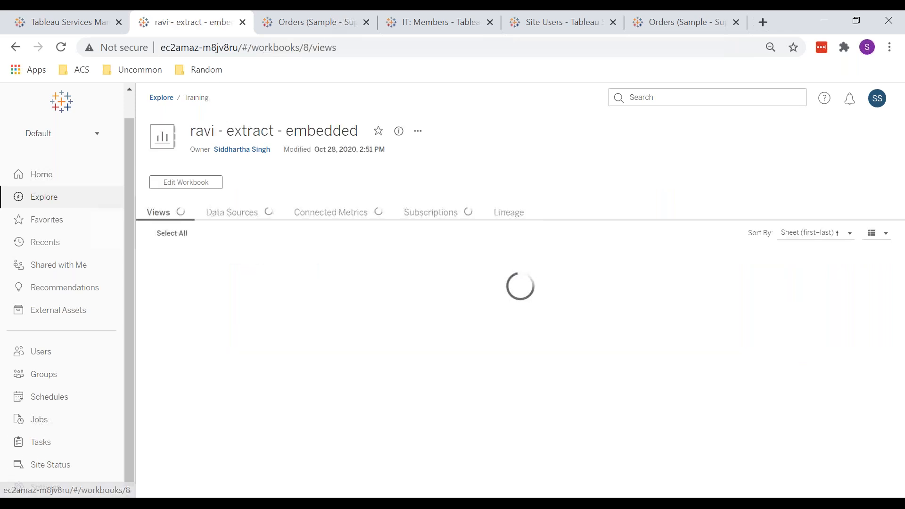
click(251, 213)
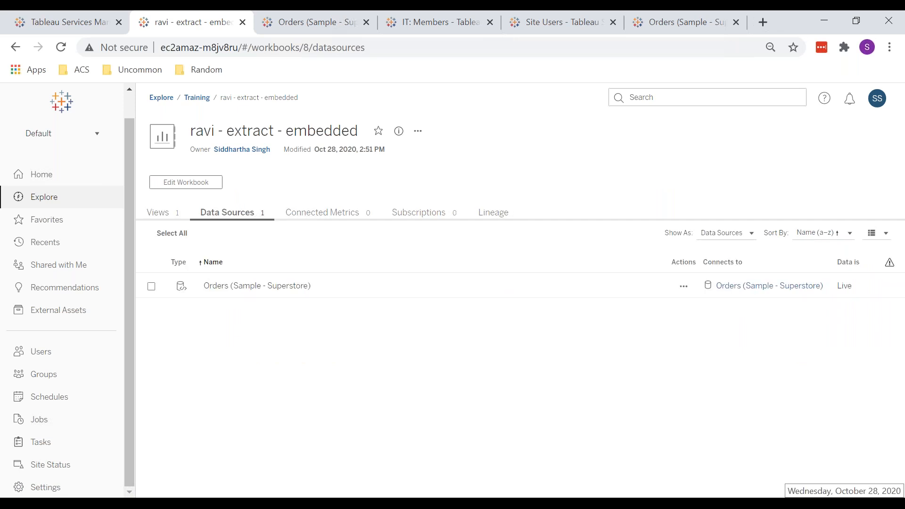
click(872, 502)
click(521, 307)
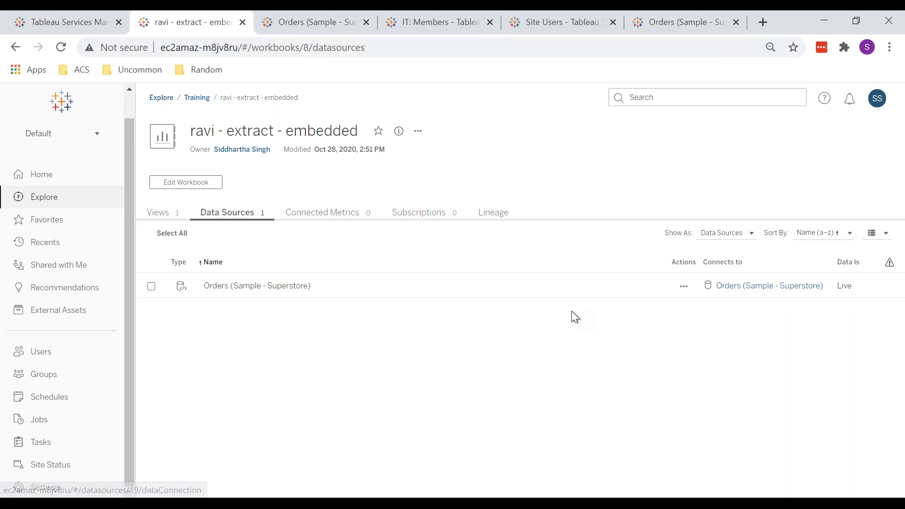
click(57, 425)
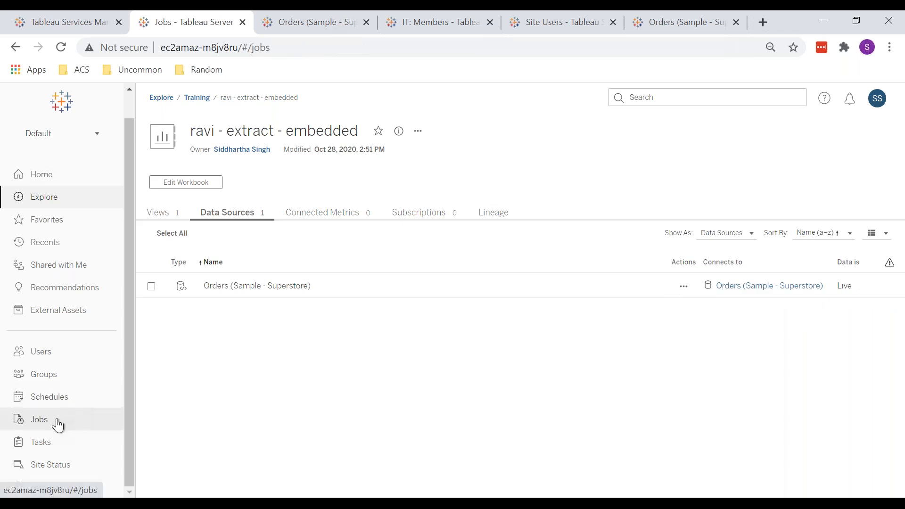
Step: Open the extract refresh tasks on the test server, then switch to the production server window's task list and scroll through it
click(61, 445)
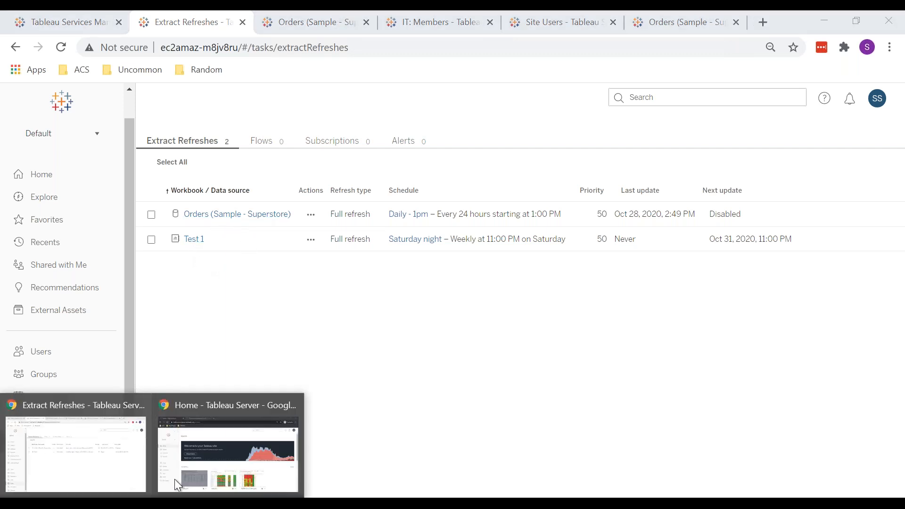
click(178, 476)
click(52, 405)
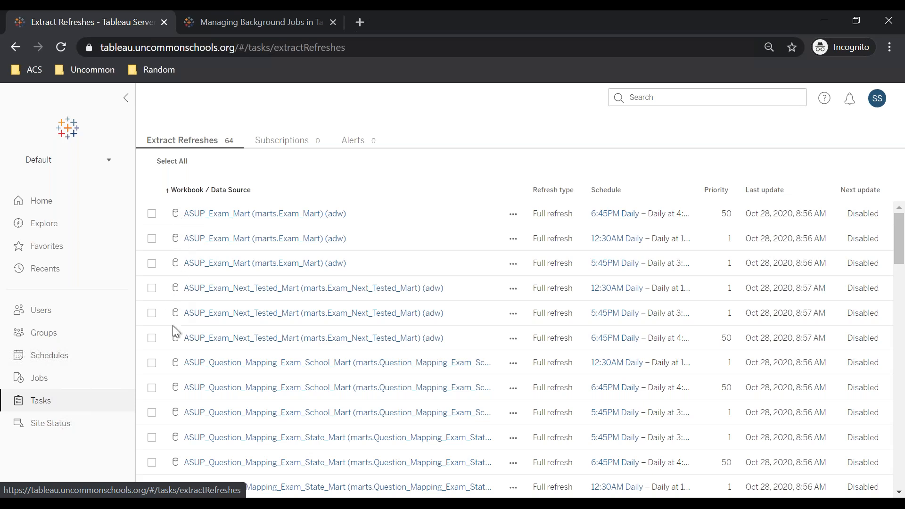
scroll(175, 367, down, 20)
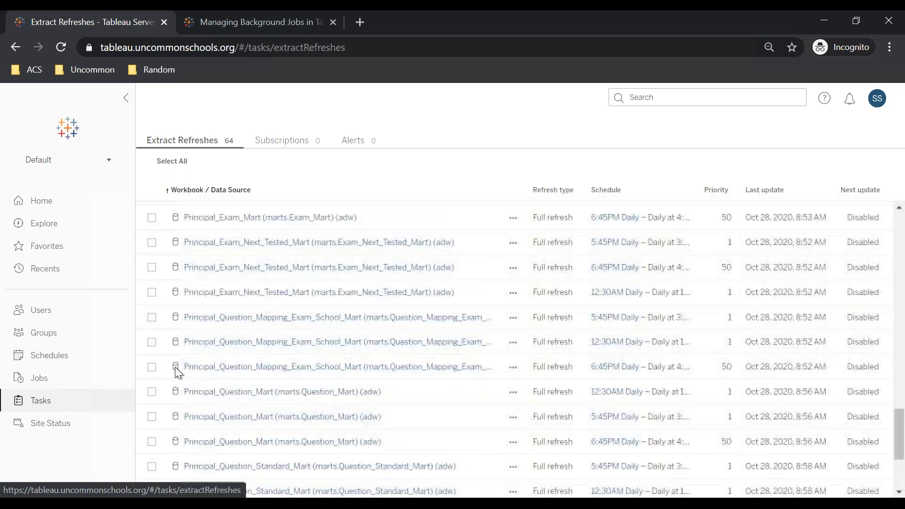
scroll(175, 366, up, 20)
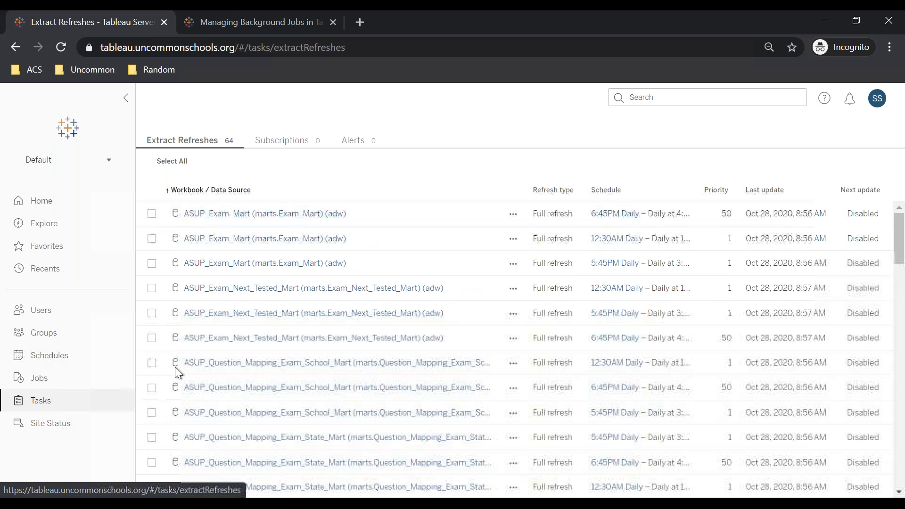
Step: Return to the test server window and open the actions menu of the Orders (Sample - Superstore) refresh task, then close it
click(158, 503)
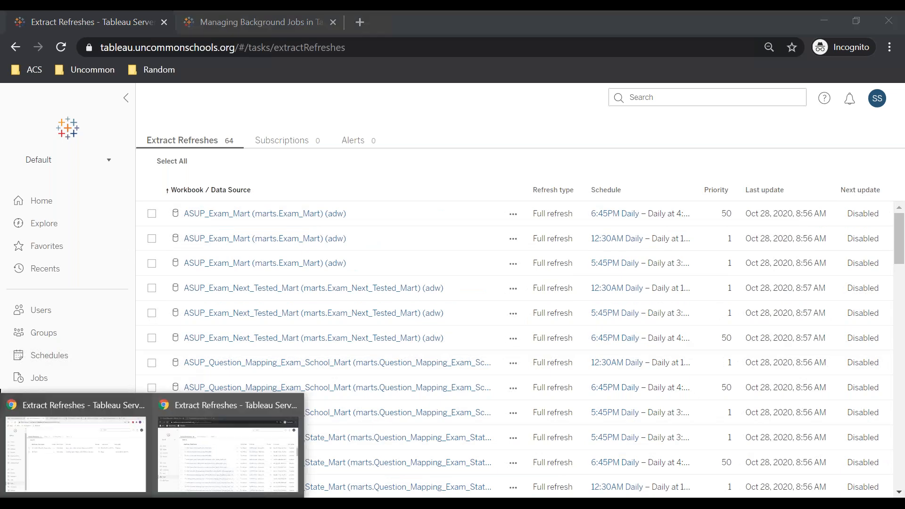
click(90, 452)
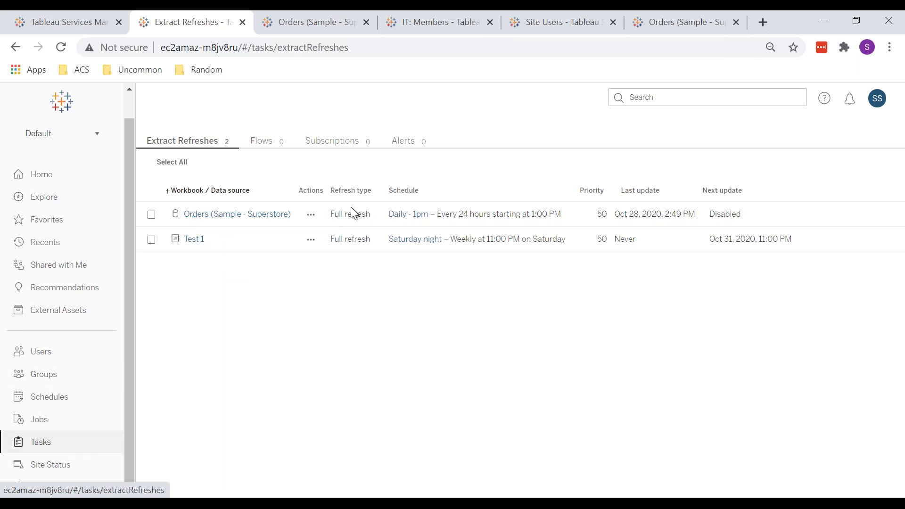
click(311, 215)
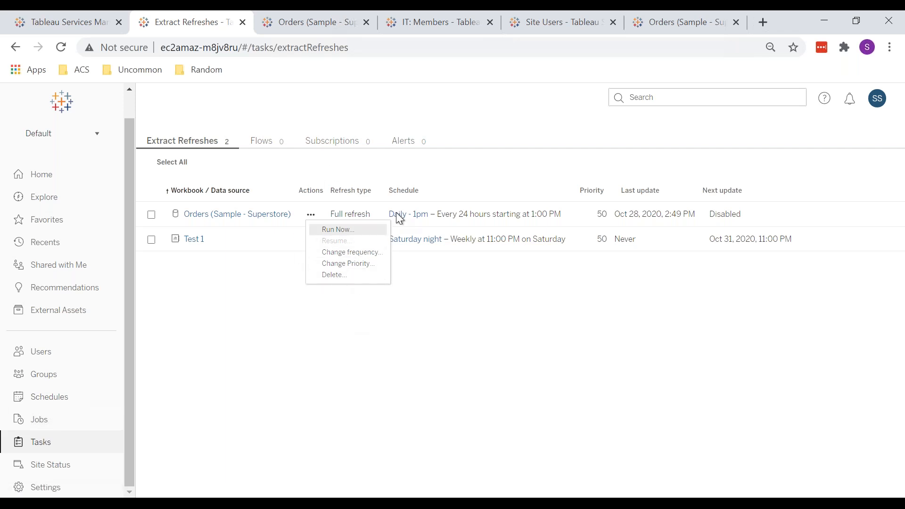
click(344, 302)
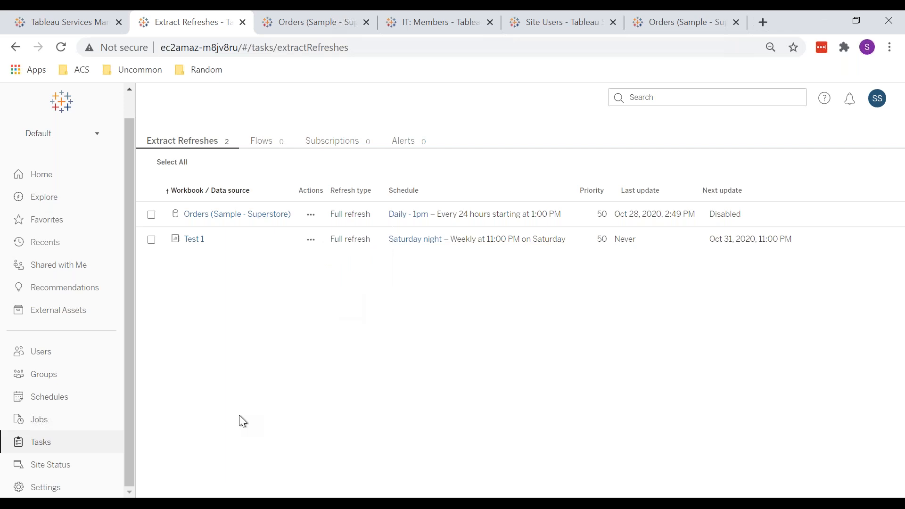
Step: In the production window, select the first two ASUP_Exam_Mart refresh tasks to view the bulk Actions menu, then deselect them
mouse_move(171, 497)
click(224, 431)
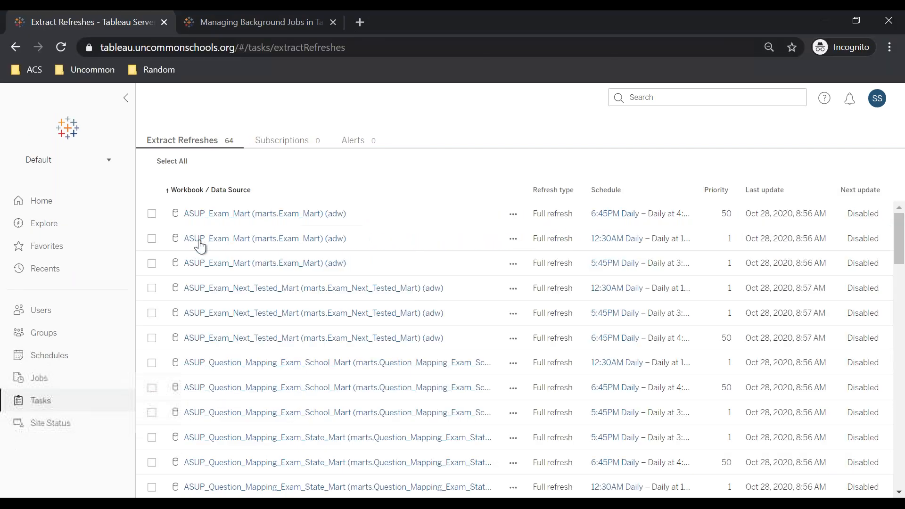
click(151, 215)
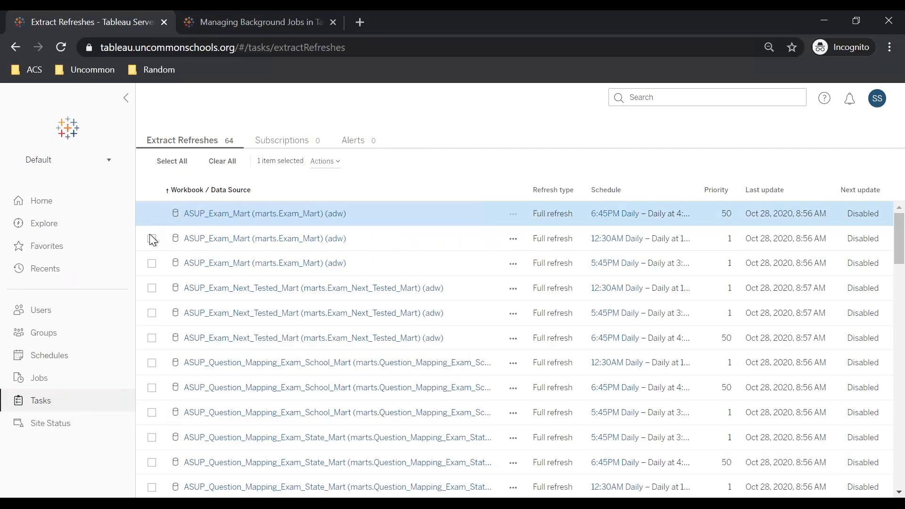
click(151, 238)
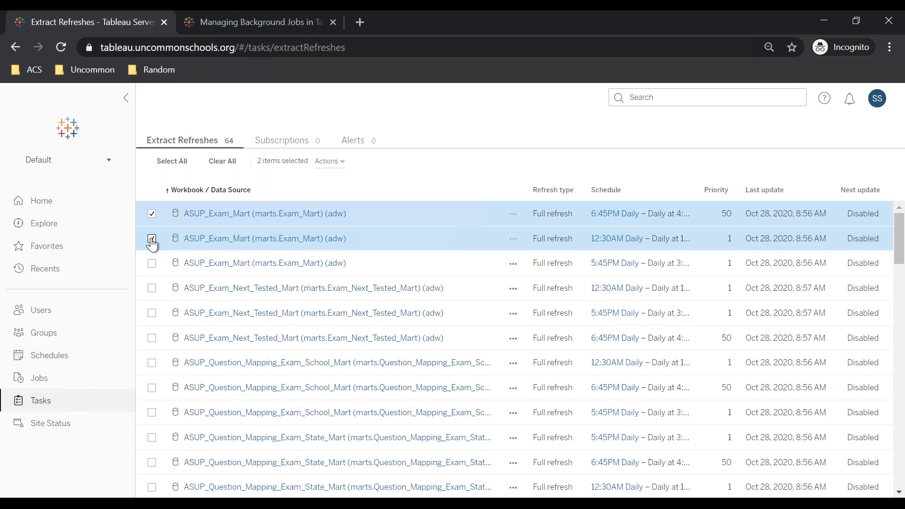
click(329, 161)
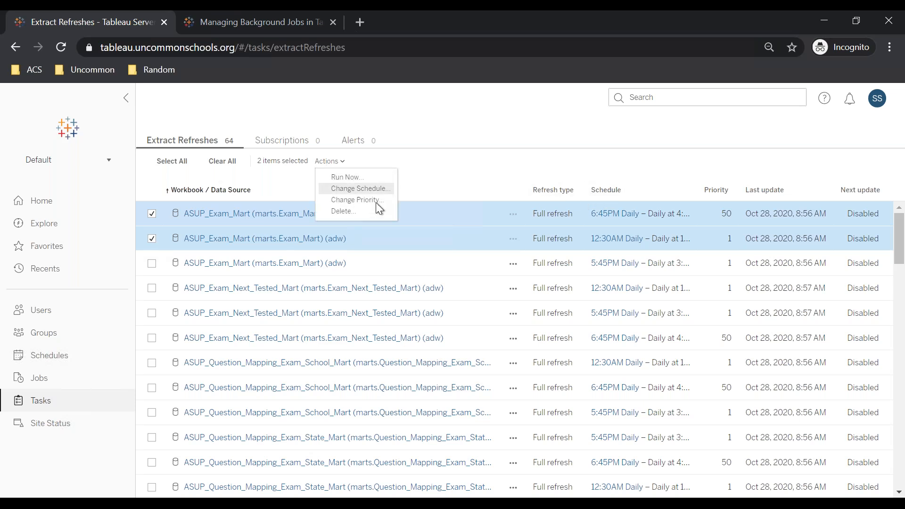
click(476, 165)
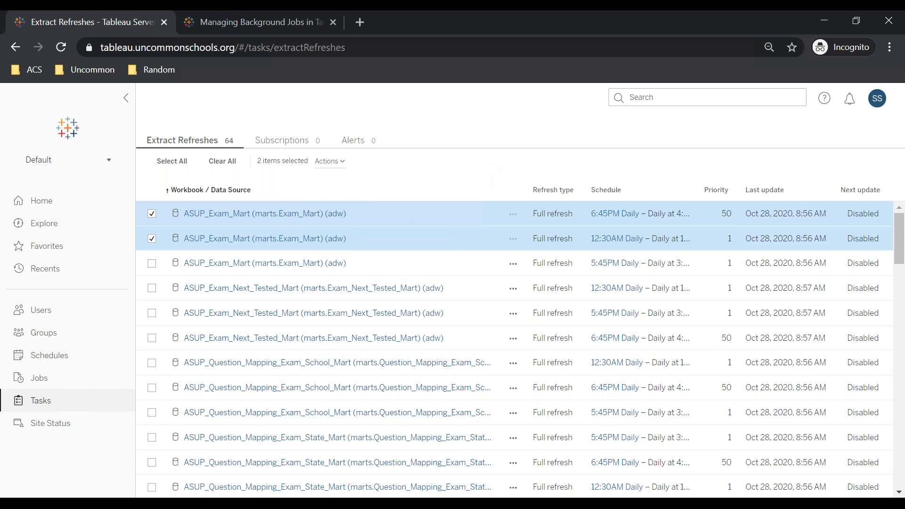
click(152, 214)
click(152, 238)
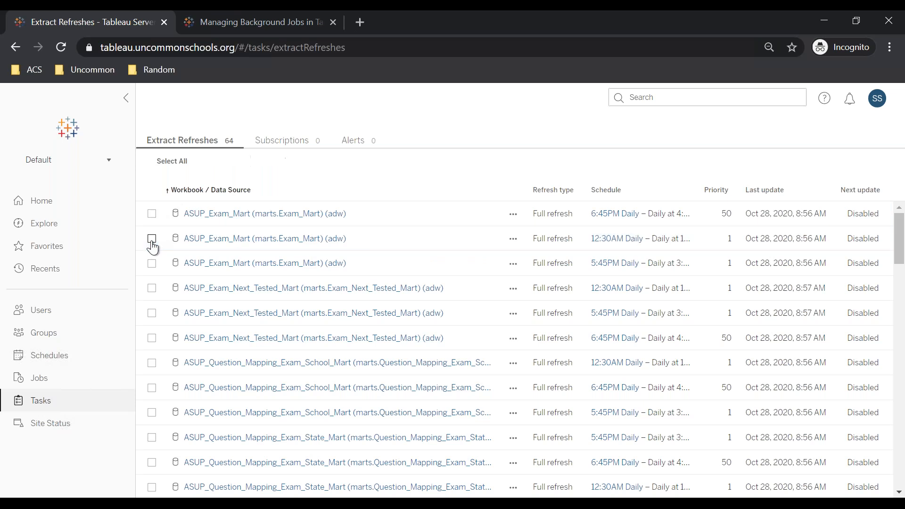
Step: Switch to the test server window and browse the Flows, Subscriptions and Alerts task tabs before returning to Extract Refreshes
scroll(152, 245, down, 5)
scroll(151, 245, up, 5)
mouse_move(151, 503)
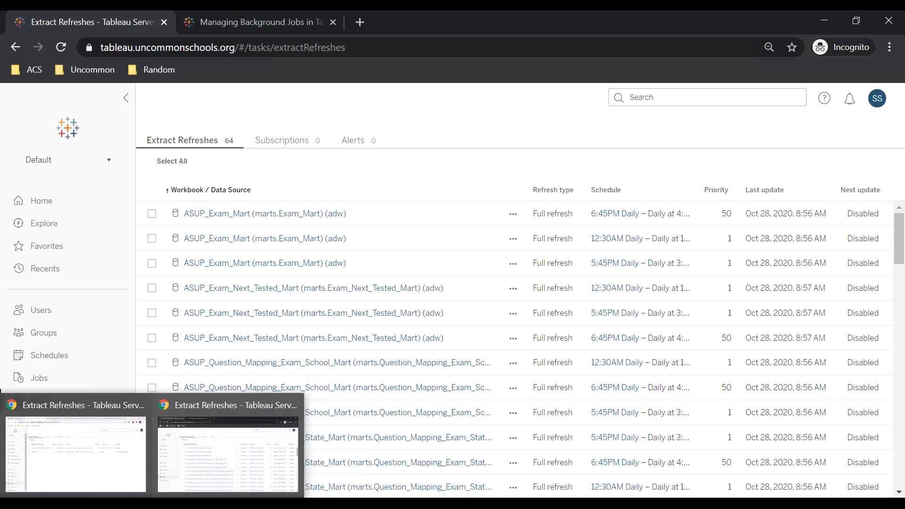
click(110, 465)
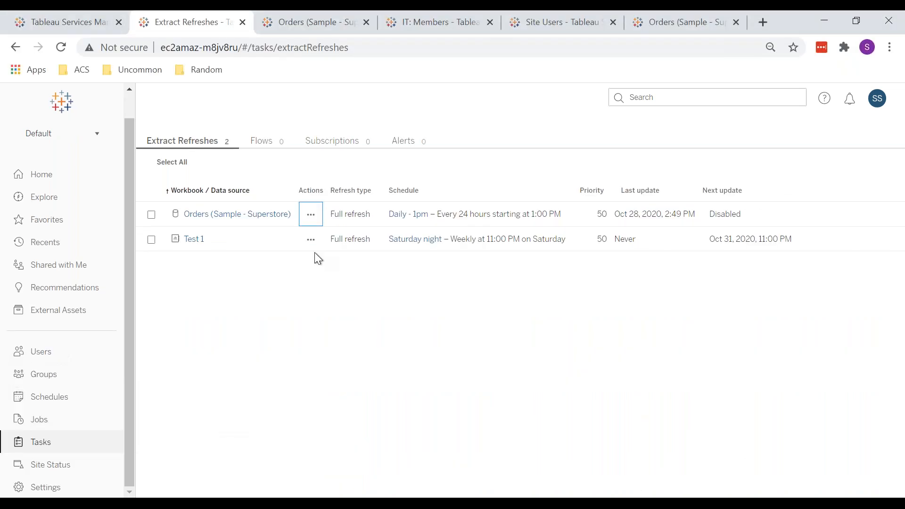
click(268, 145)
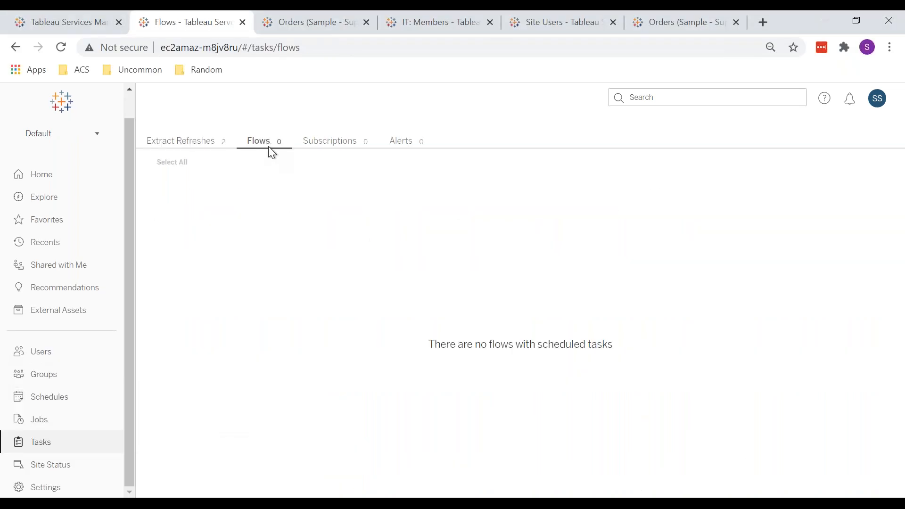
click(332, 144)
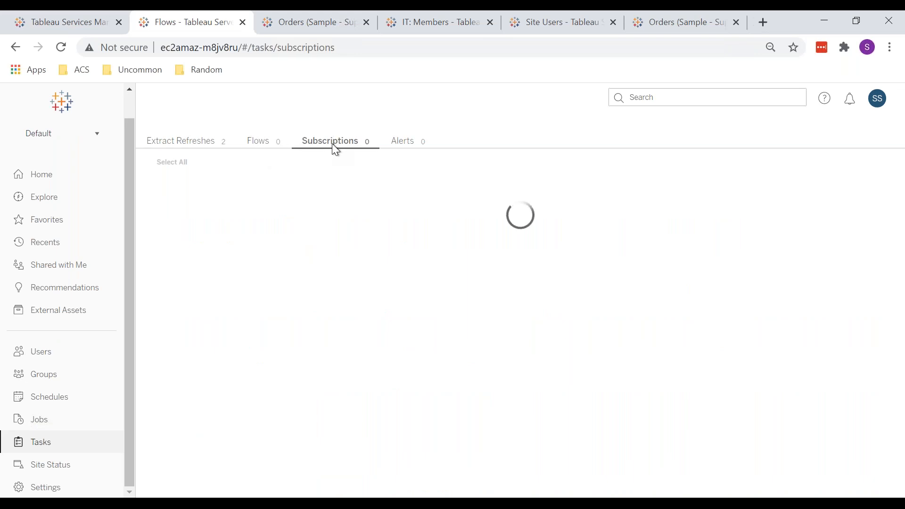
click(402, 147)
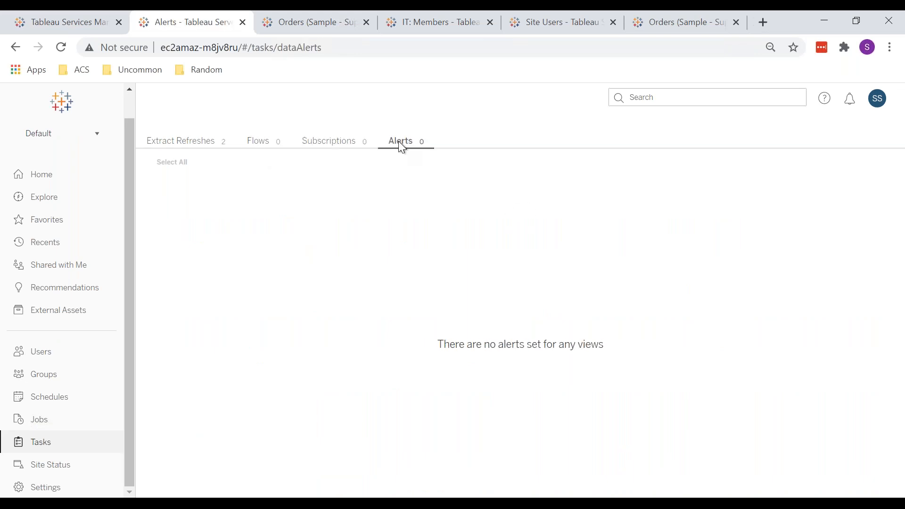
click(211, 144)
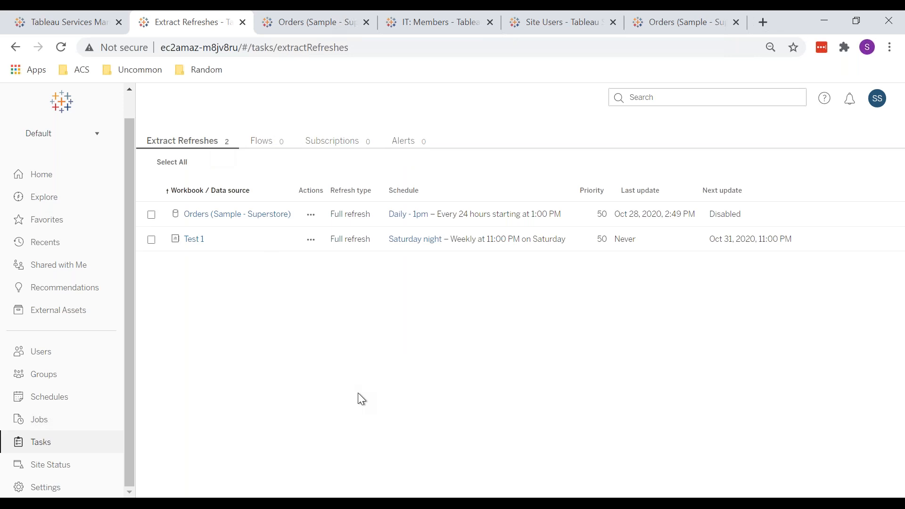
Step: Switch to the production window and browse its Subscriptions and Alerts task tabs, then return to Extract Refreshes
click(252, 397)
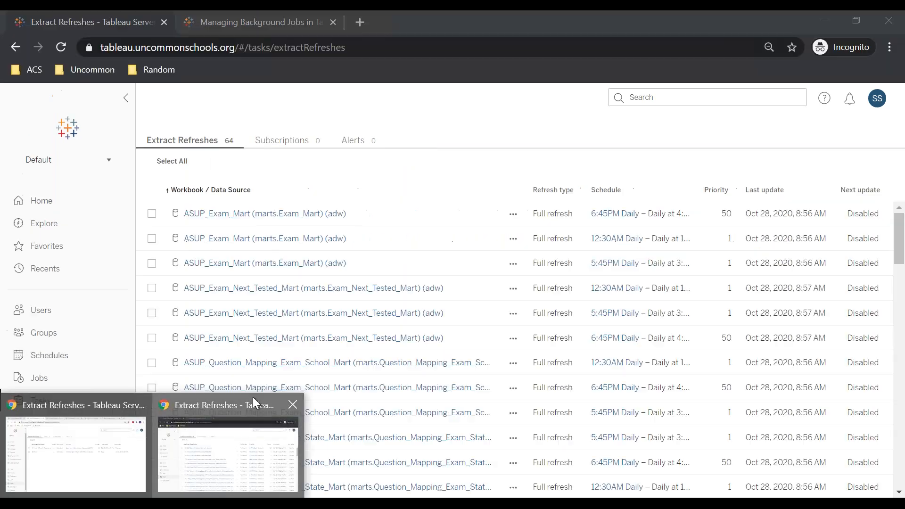
click(292, 141)
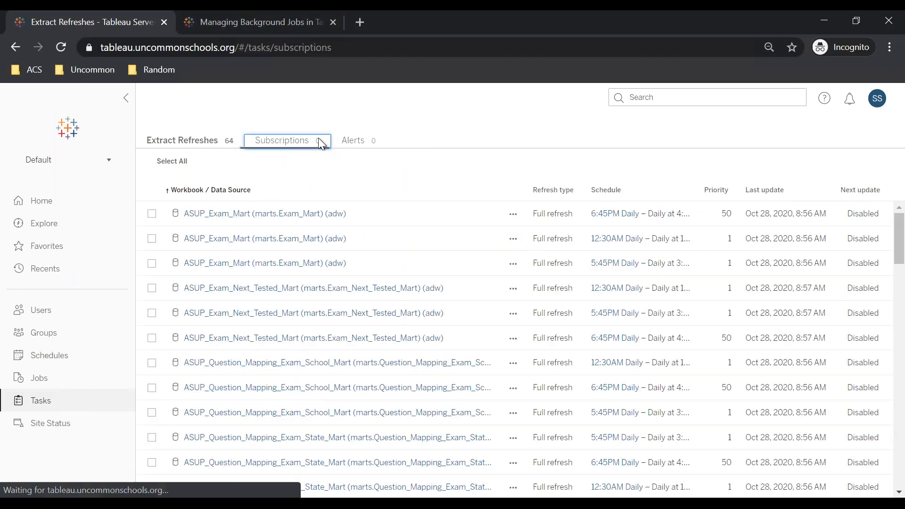
click(357, 143)
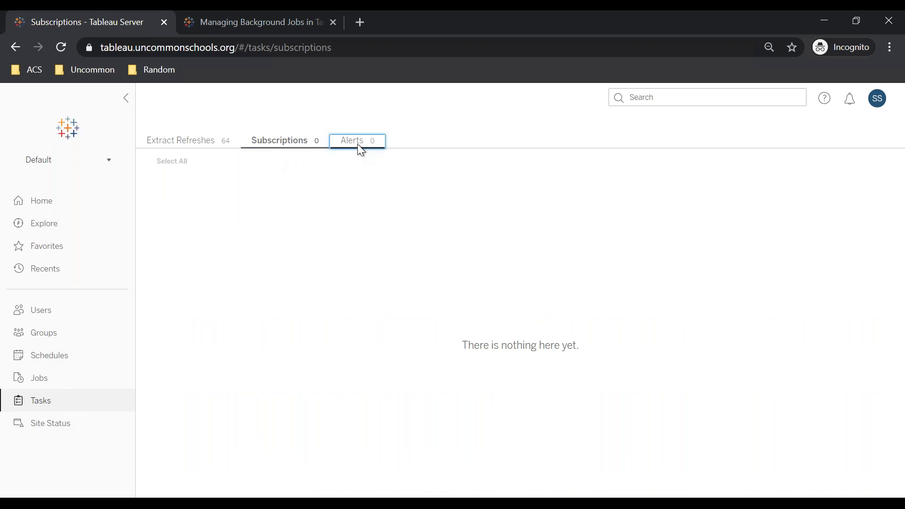
click(201, 146)
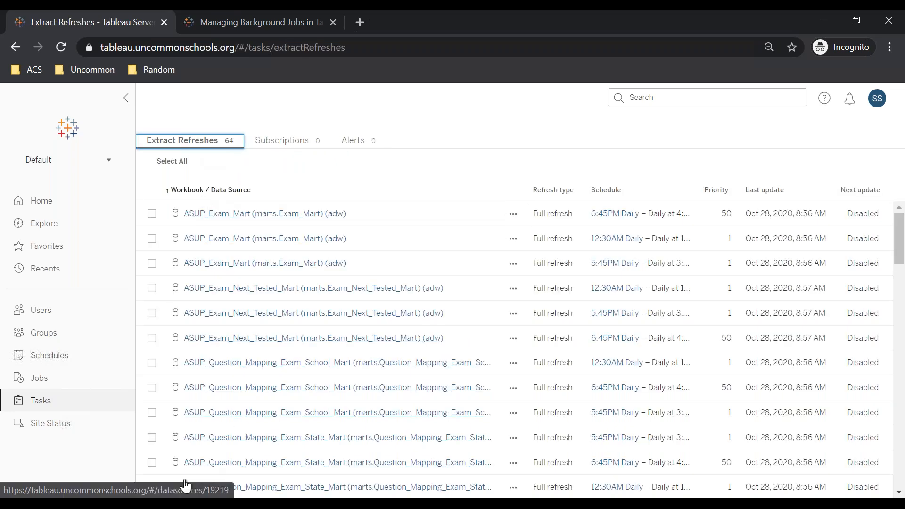
Step: Switch to the test server window, open the Site Status page, then return to the Tasks page
click(100, 456)
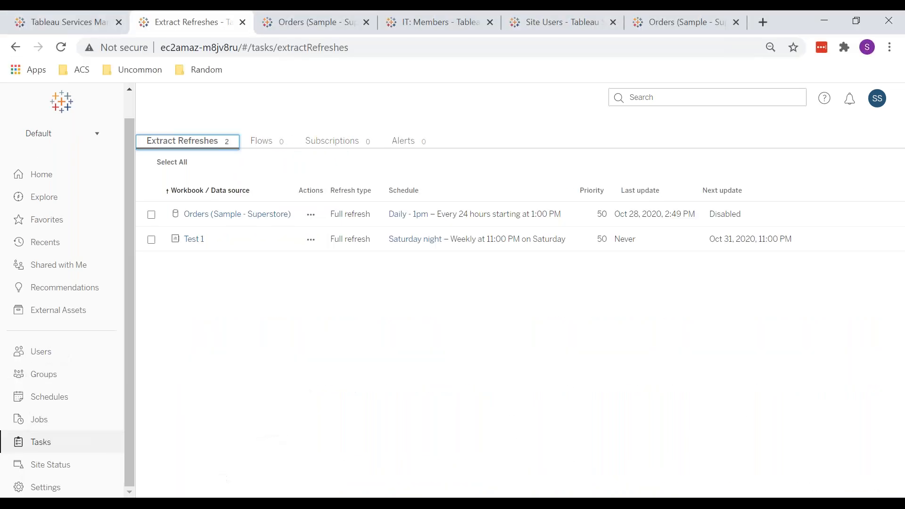
click(68, 475)
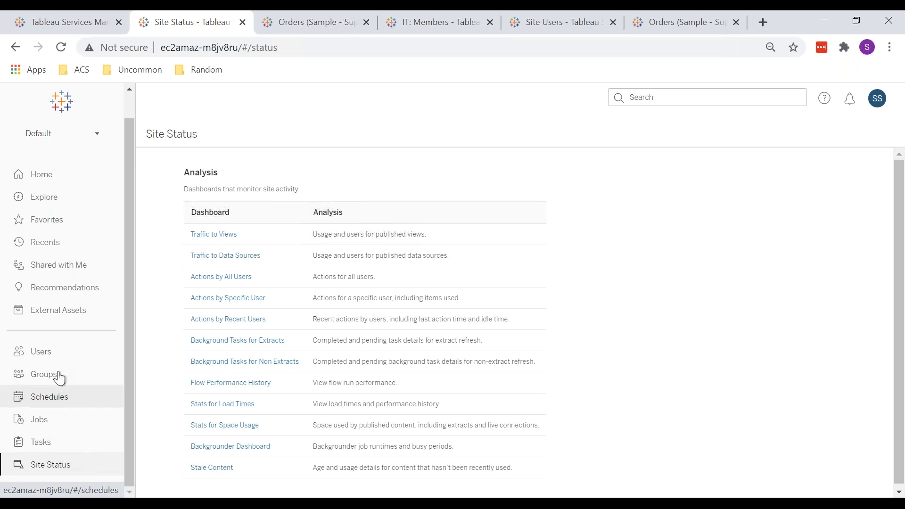
click(56, 450)
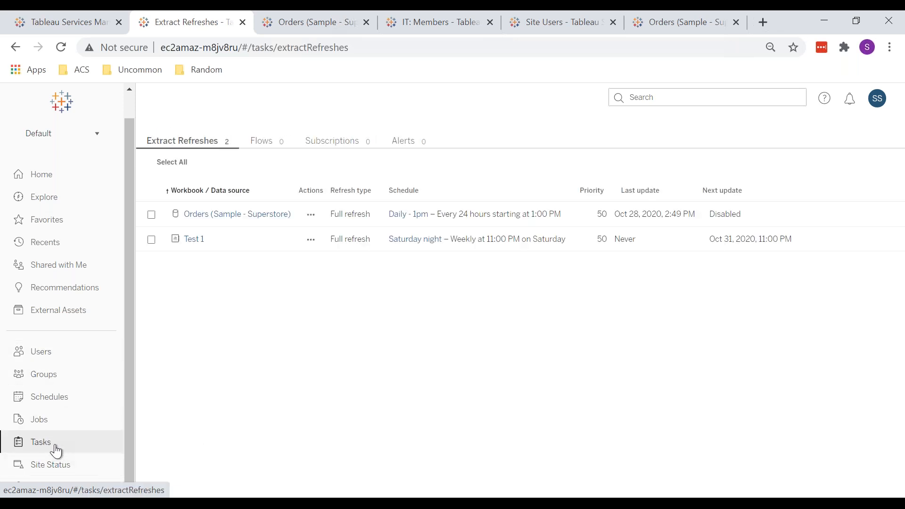